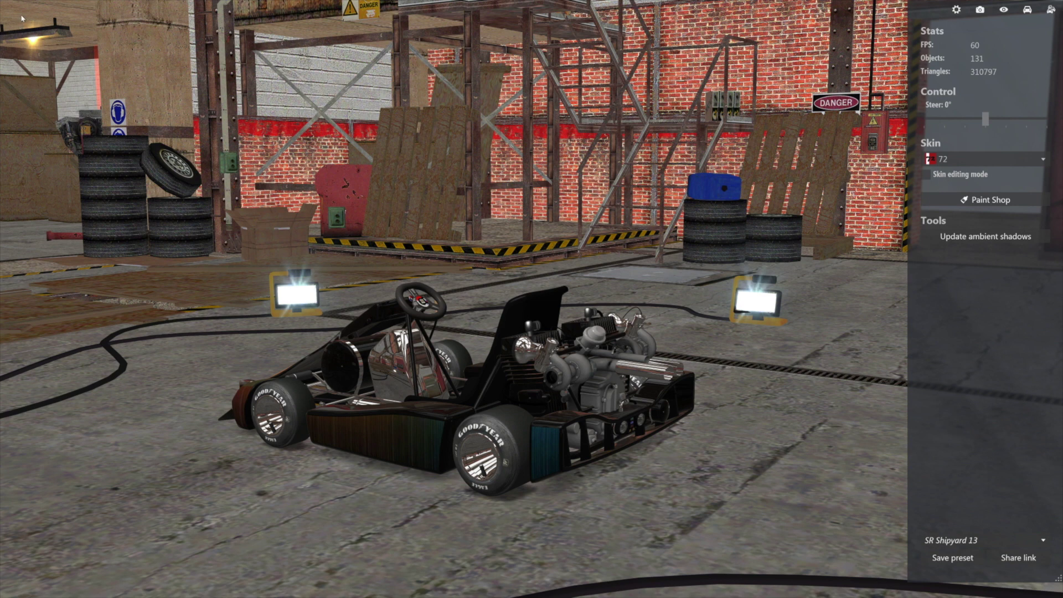
Examine the go-kart's bodywork, wheels, cockpit and twin-turbo engine from the front, side, rear and above, and leave the showroom.
left_click_drag(29, 32, 135, 64)
scroll(71, 34, "up", 1)
scroll(72, 36, "up", 4)
scroll(90, 49, "down", 4)
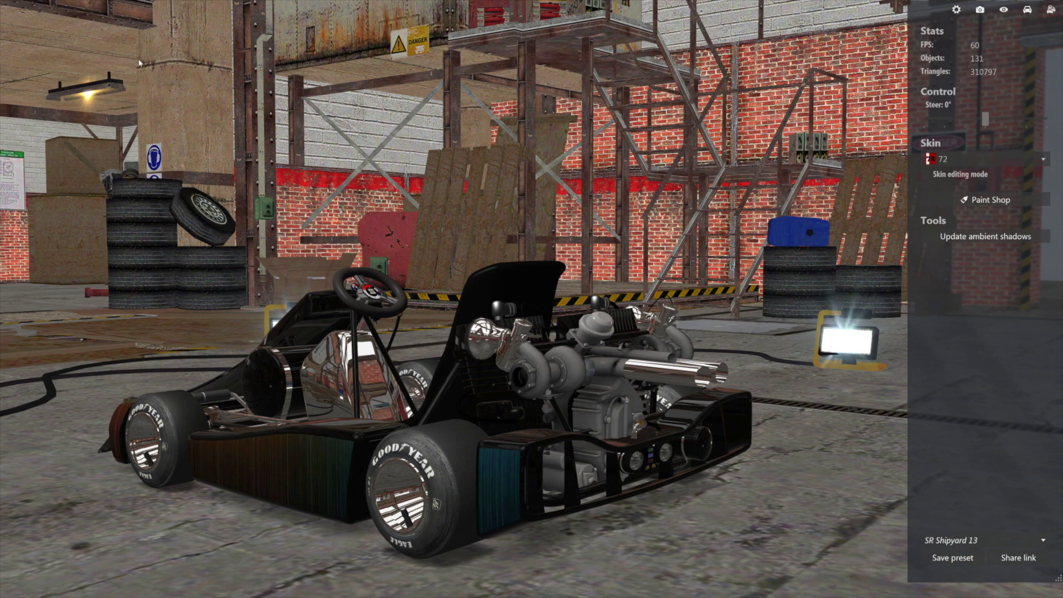
left_click_drag(105, 76, 199, 74)
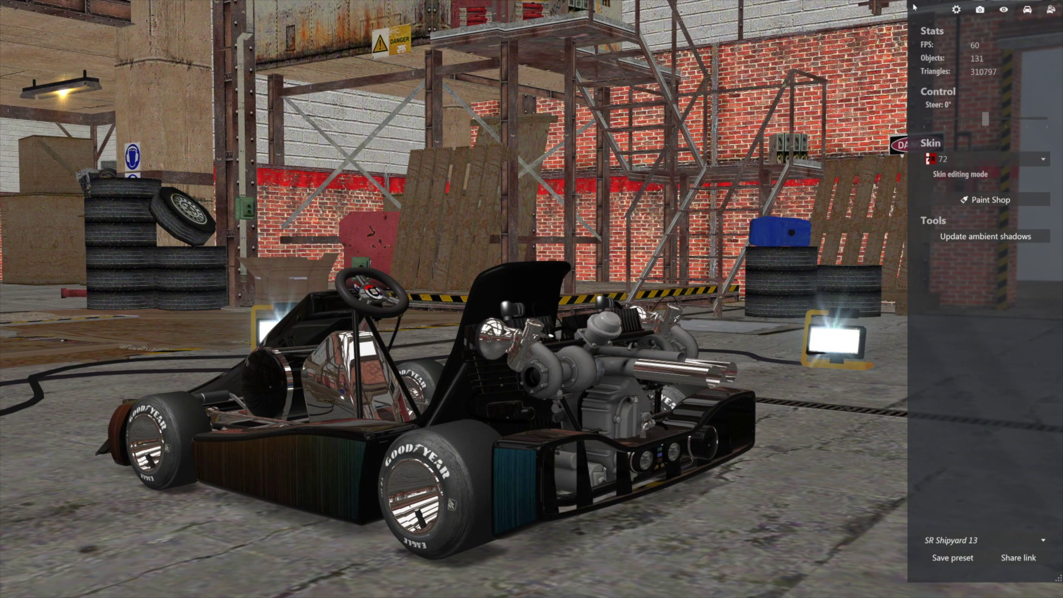
left_click_drag(278, 156, 430, 185)
left_click_drag(301, 179, 481, 176)
left_click_drag(312, 153, 418, 158)
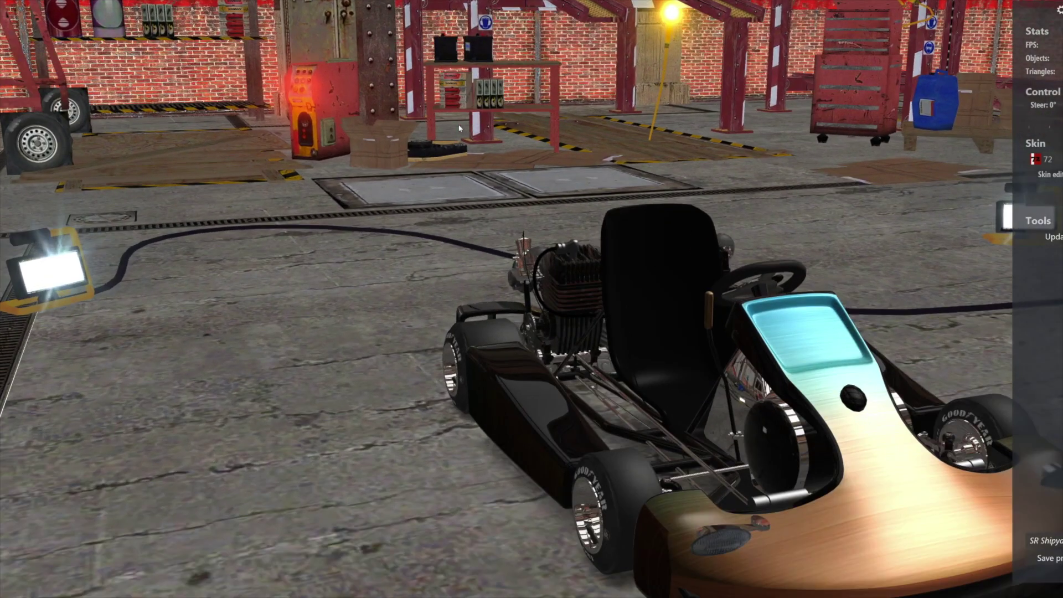
left_click_drag(458, 129, 282, 105)
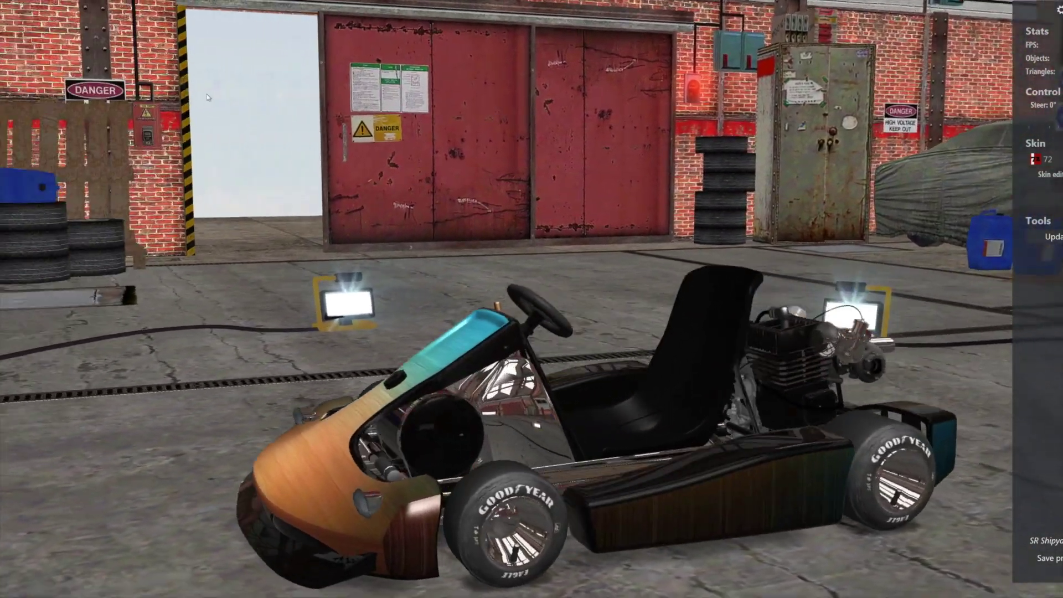
left_click_drag(208, 97, 160, 98)
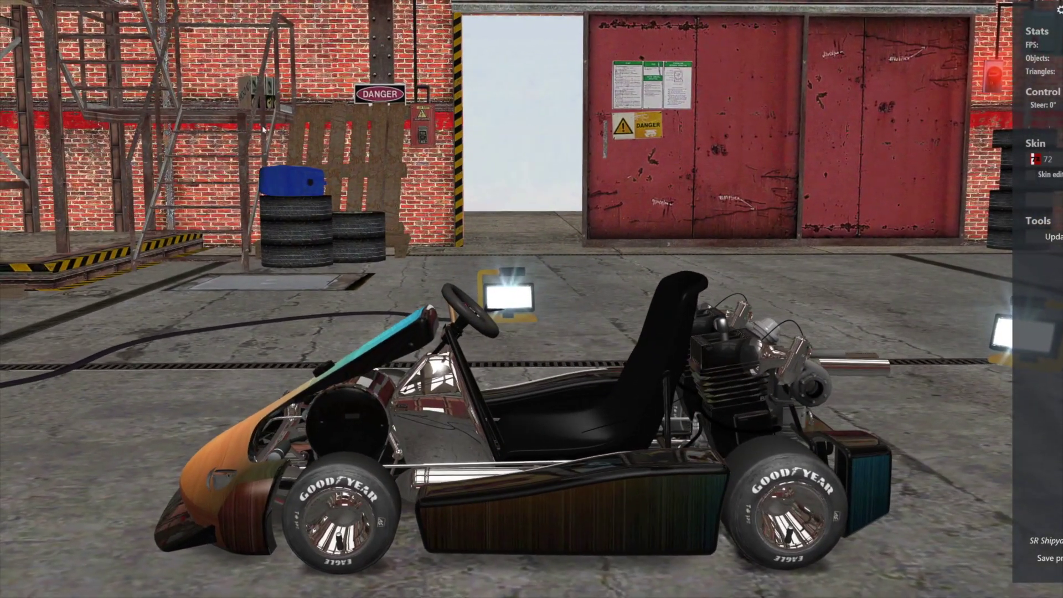
left_click_drag(269, 212, 165, 221)
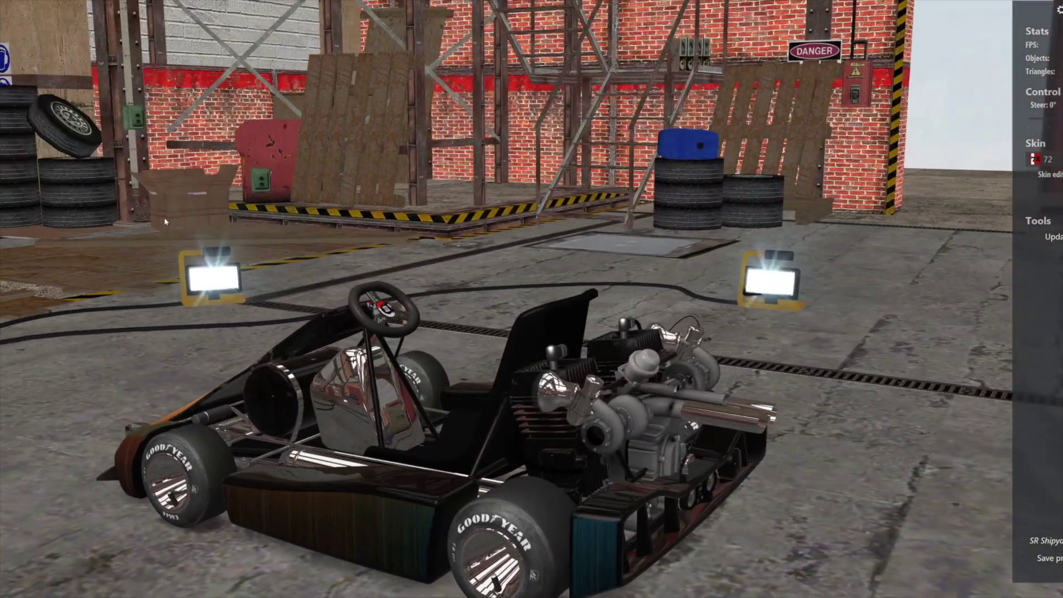
left_click_drag(329, 197, 294, 177)
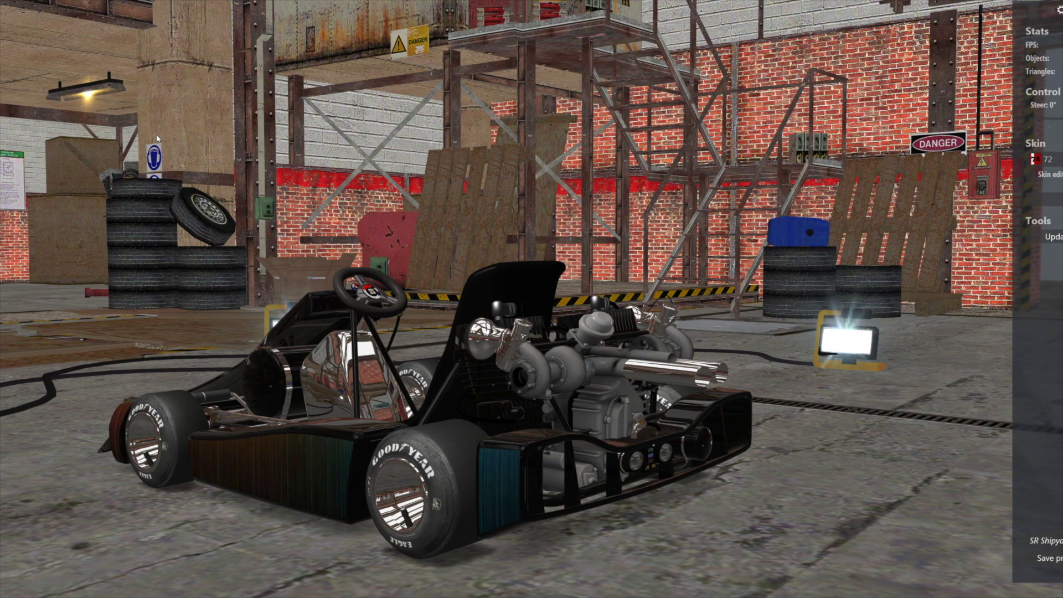
left_click_drag(154, 142, 252, 253)
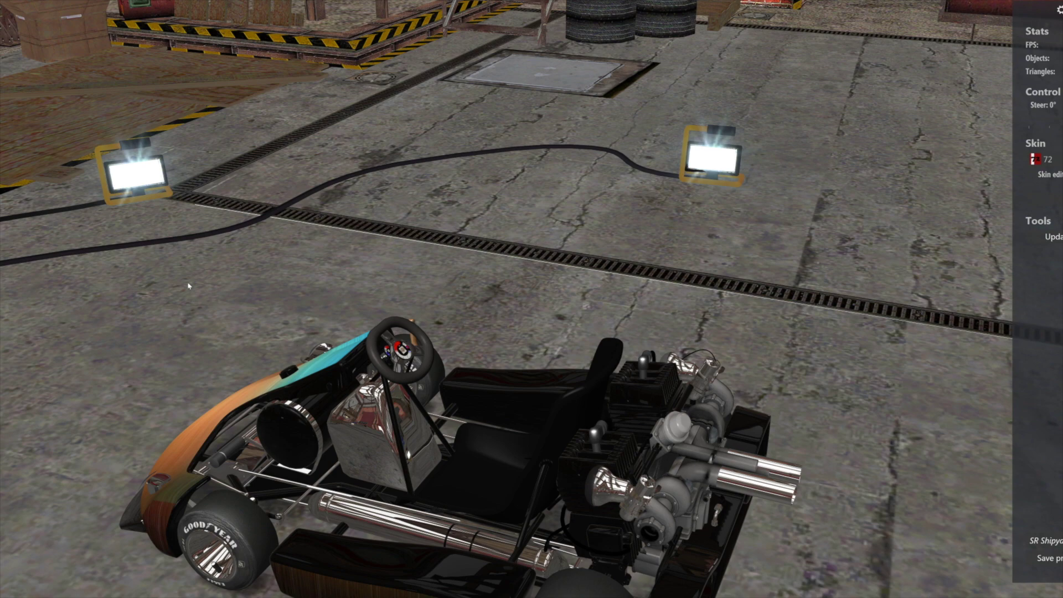
left_click_drag(125, 273, 271, 381)
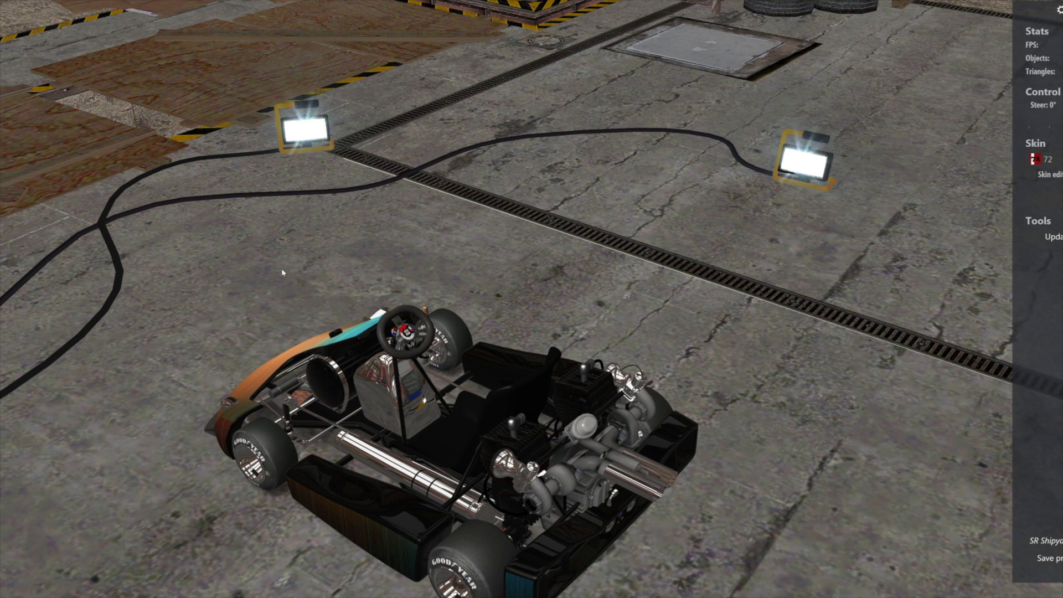
left_click_drag(276, 300, 279, 241)
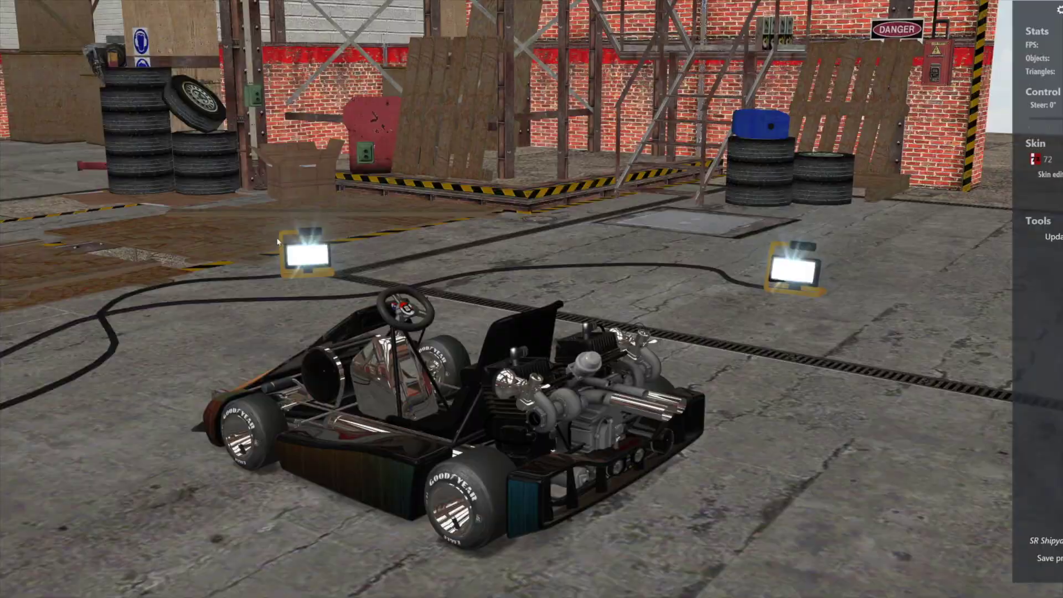
key("Escape")
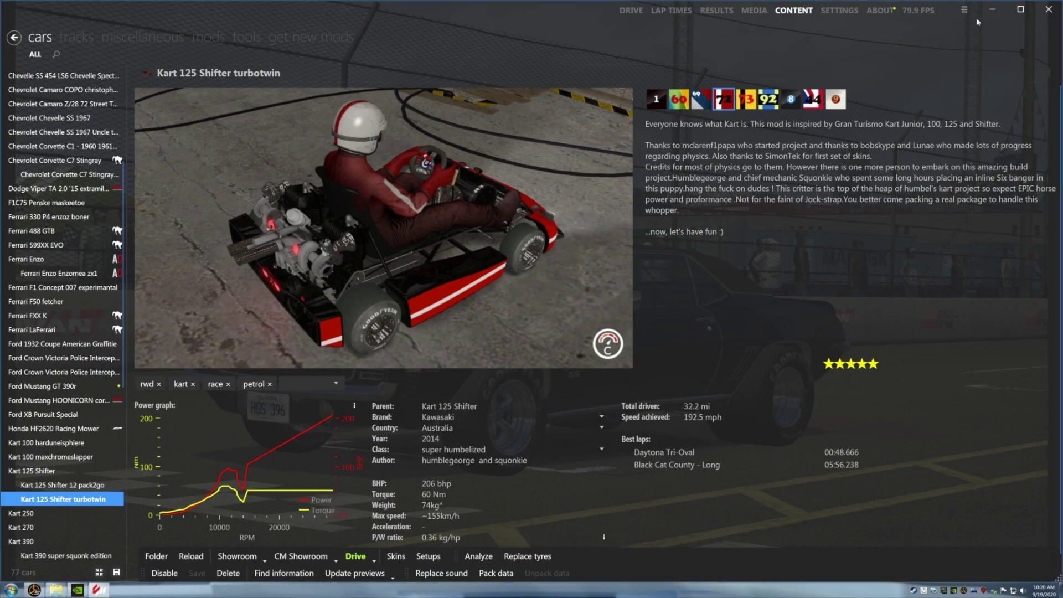
Switch to Windows Explorer and open the al_roadrunner_cosmic folder under assettocorsa, content, current work bench.
left_click(991, 9)
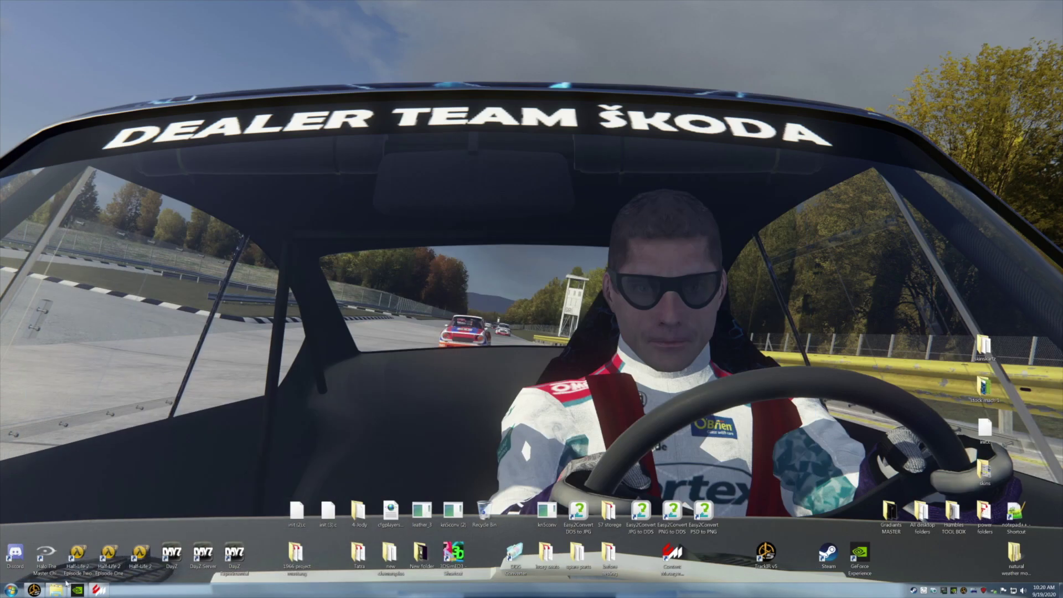
left_click(12, 589)
left_click(127, 480)
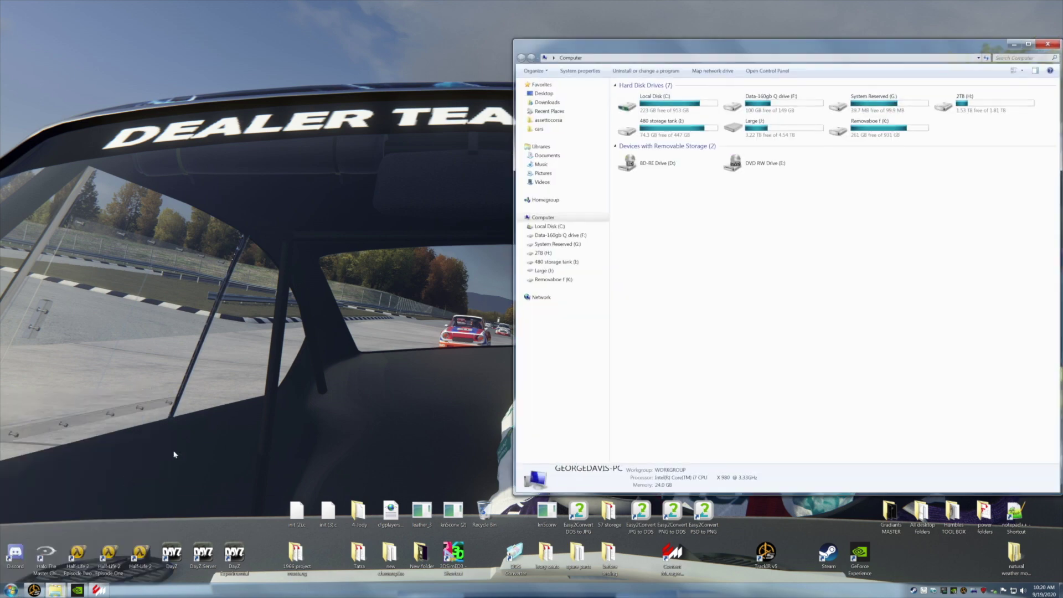
left_click(560, 120)
double_click(629, 123)
double_click(641, 139)
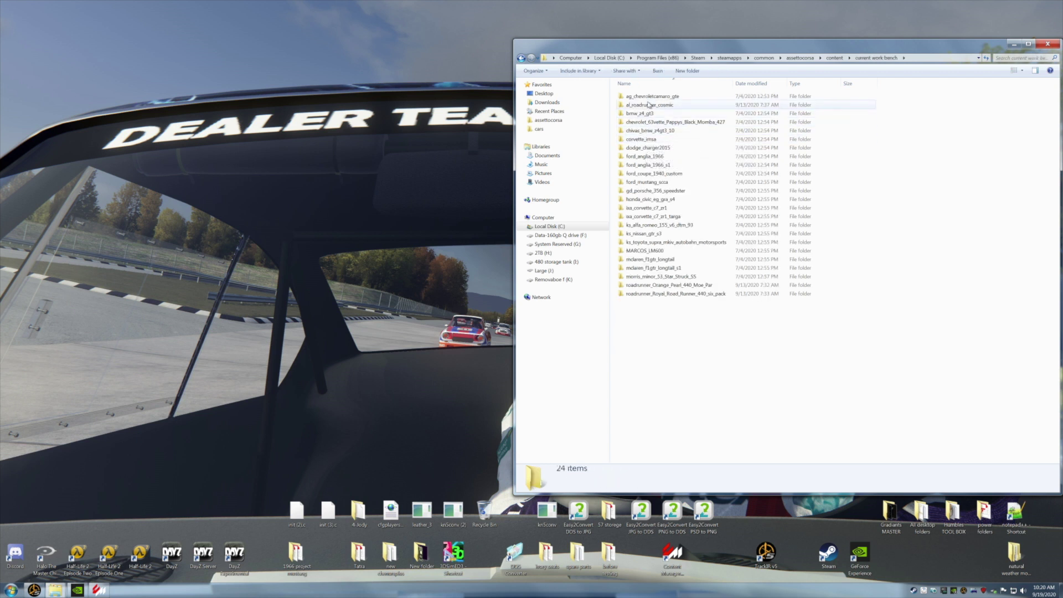
double_click(648, 105)
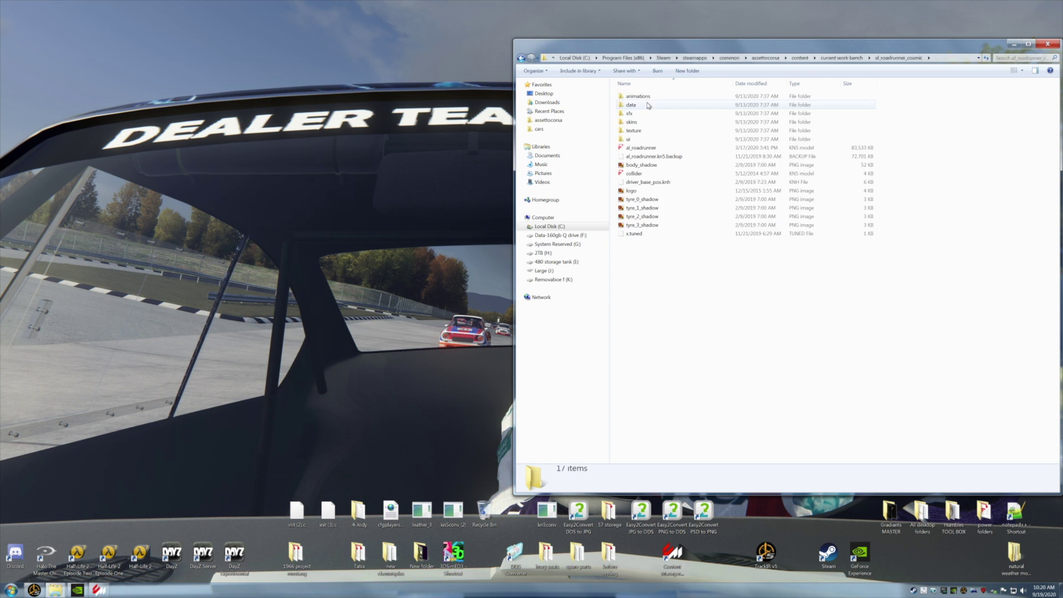
Look through the files in the texture folder of al_roadrunner_cosmic and copy the whole folder to the desktop.
double_click(638, 131)
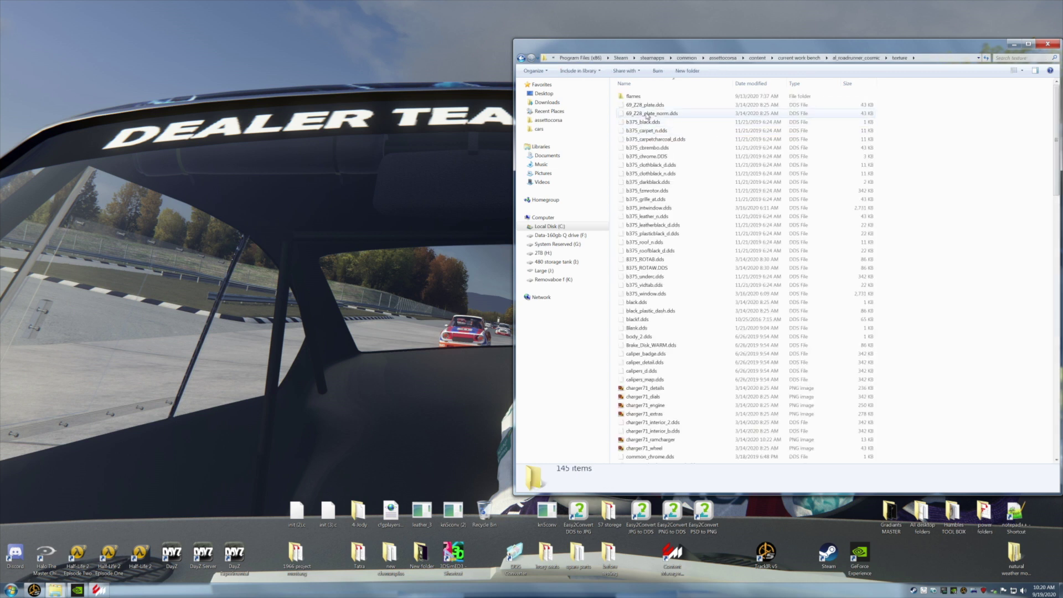
scroll(659, 347, "down", 7)
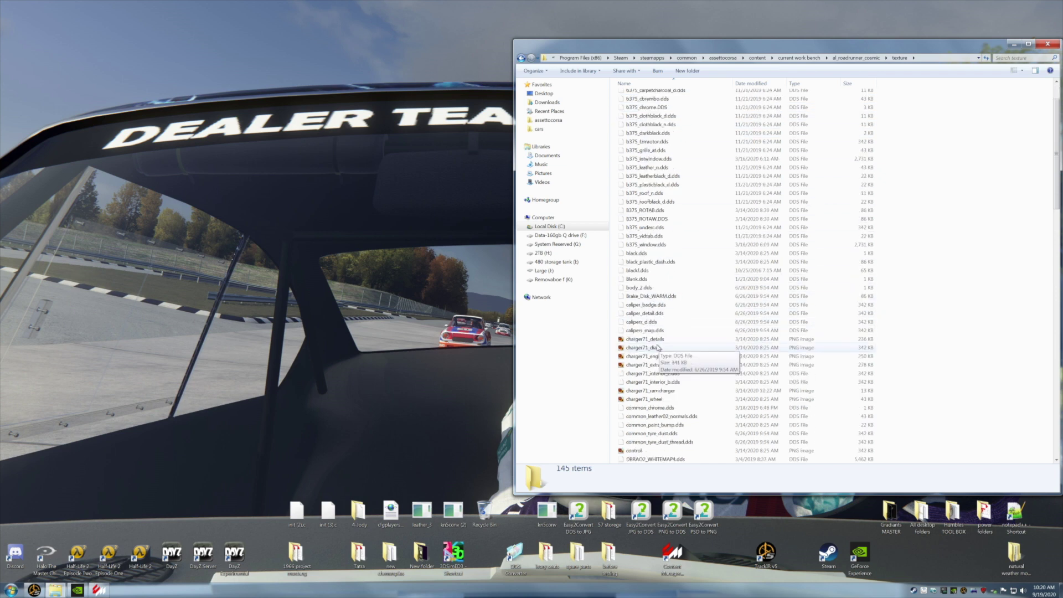
scroll(870, 329, "down", 2)
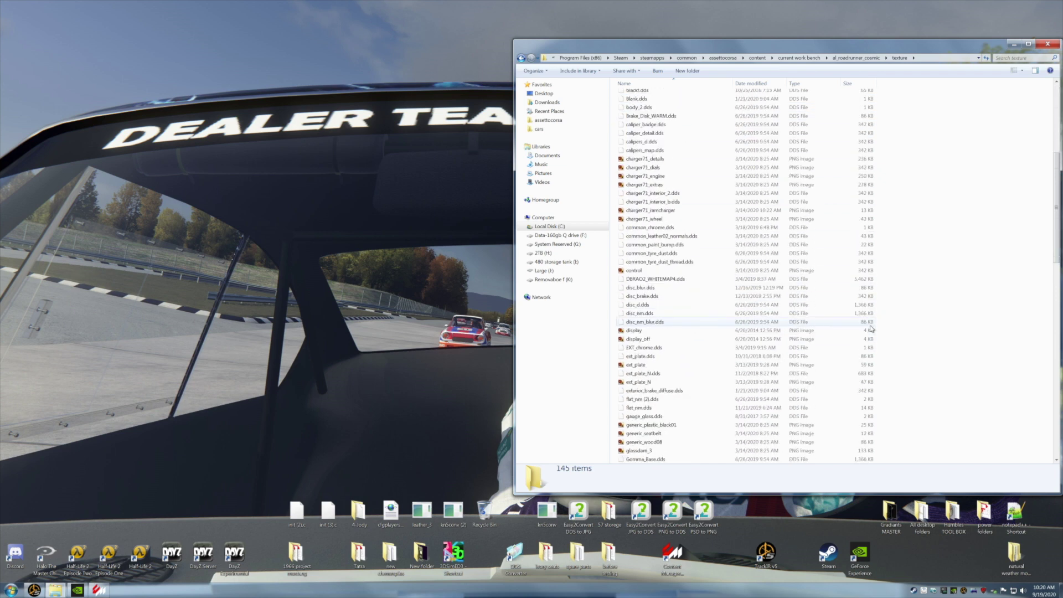
scroll(870, 329, "down", 4)
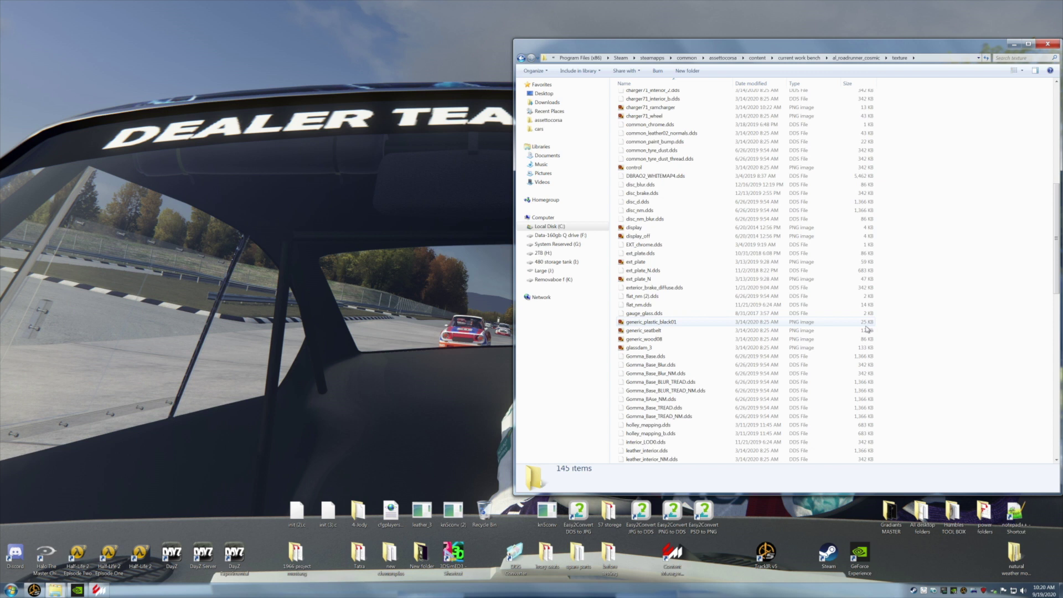
left_click(521, 60)
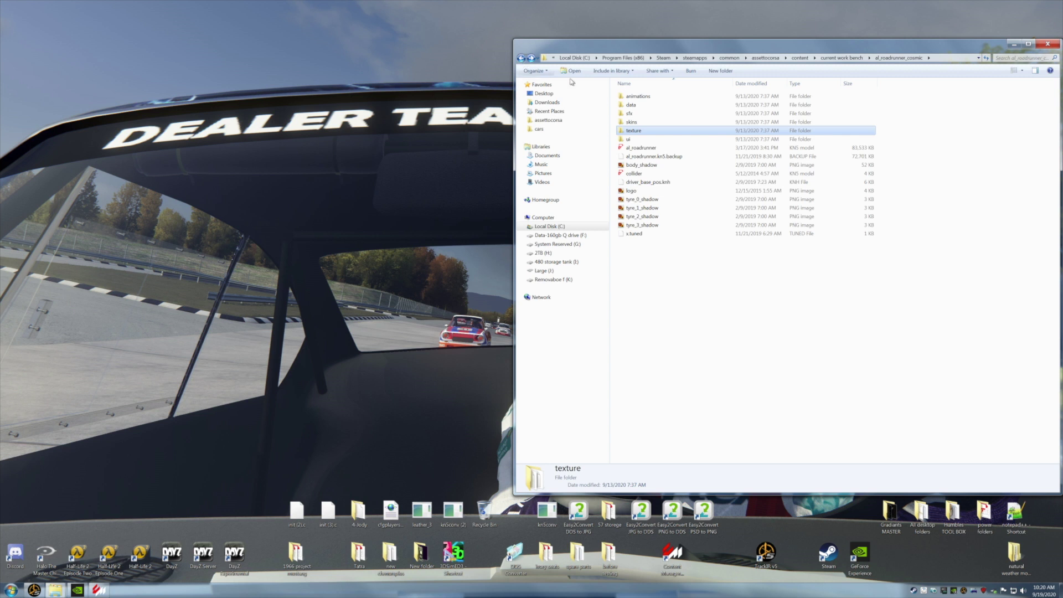
right_click(640, 131)
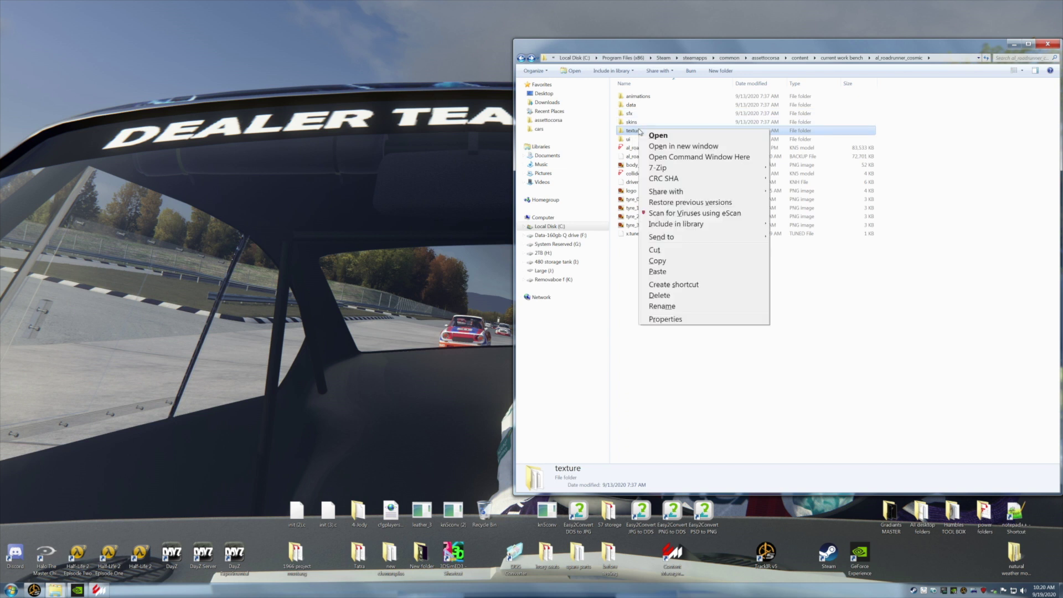
left_click(664, 261)
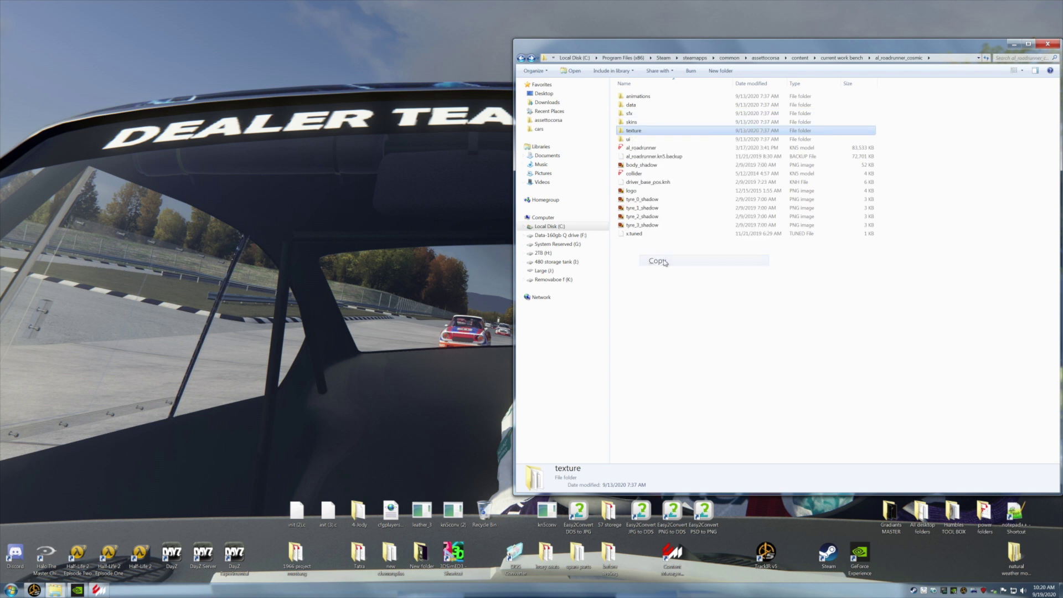
right_click(341, 210)
left_click(361, 249)
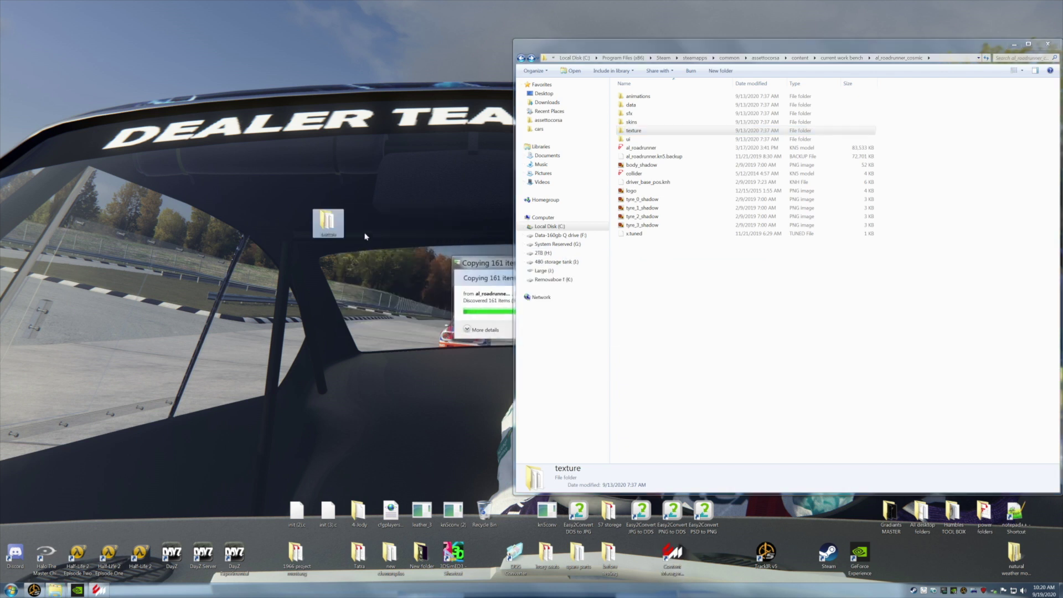
Rename the copied folder on the desktop as "texture i need".
right_click(339, 228)
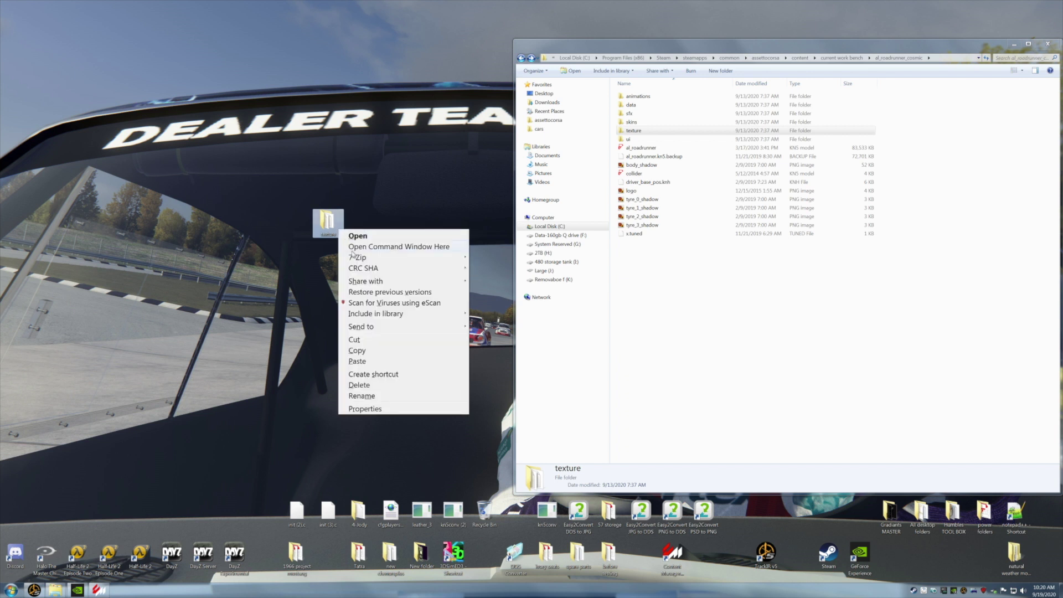
left_click(377, 395)
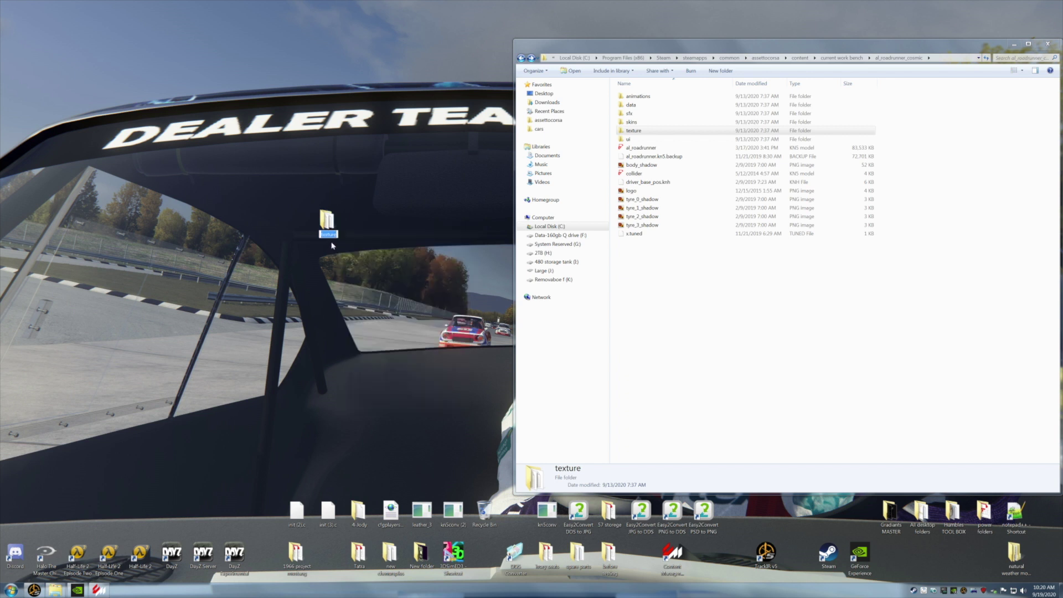
key("Return")
type("i need")
key("Return")
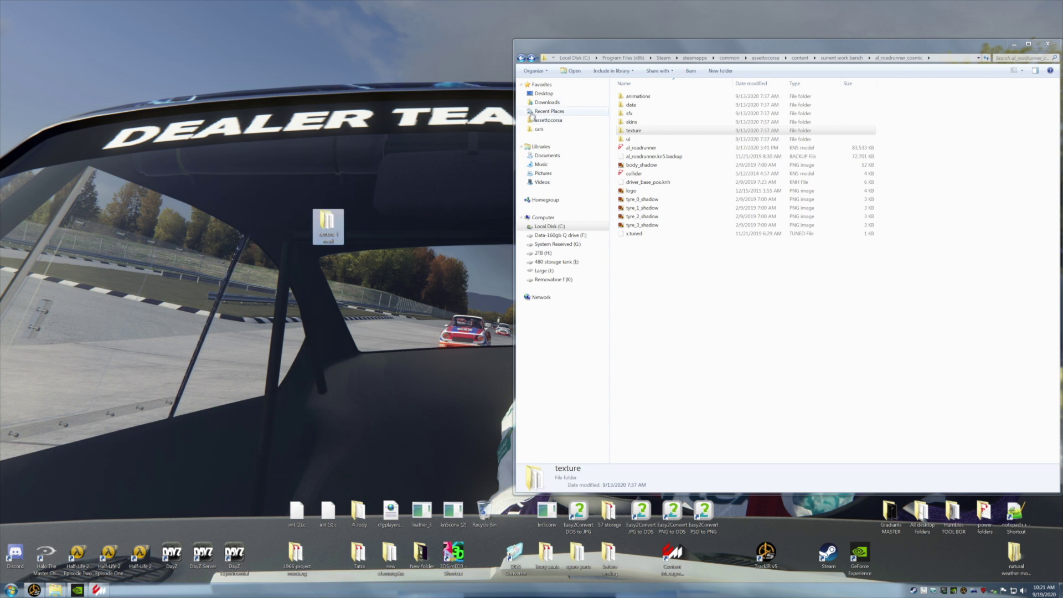
Move the "texture i need" folder from the desktop into the materials folder of content, cars, gokart125s_turbotwin.
left_click(522, 58)
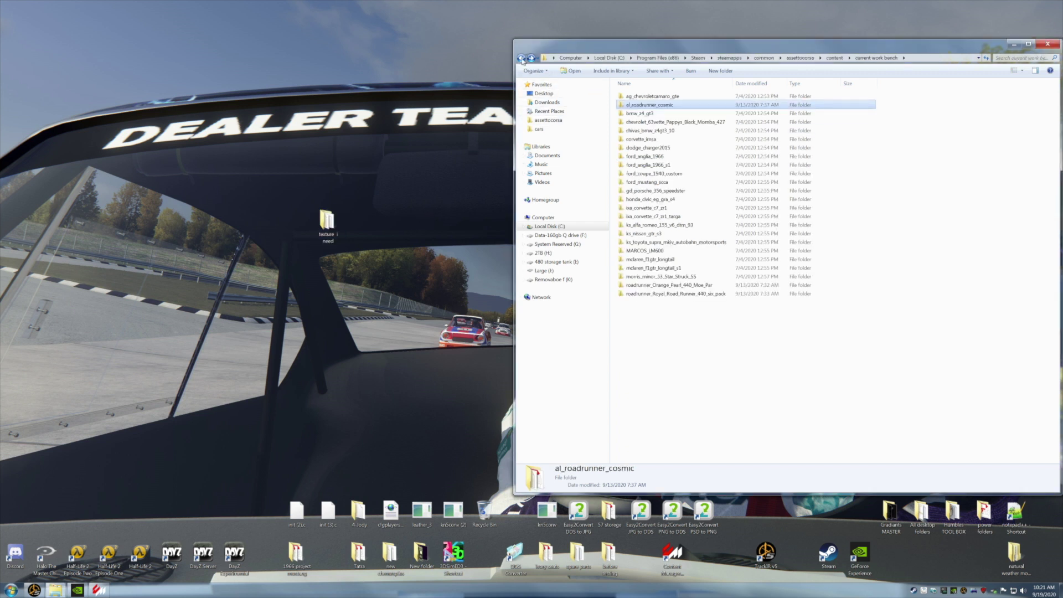
left_click(521, 58)
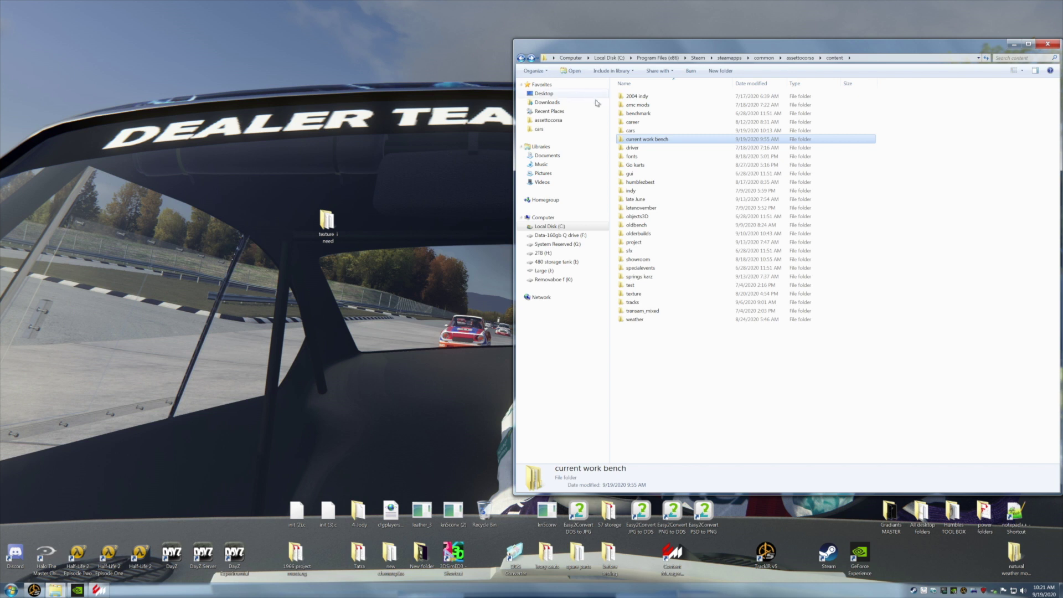
left_click(630, 131)
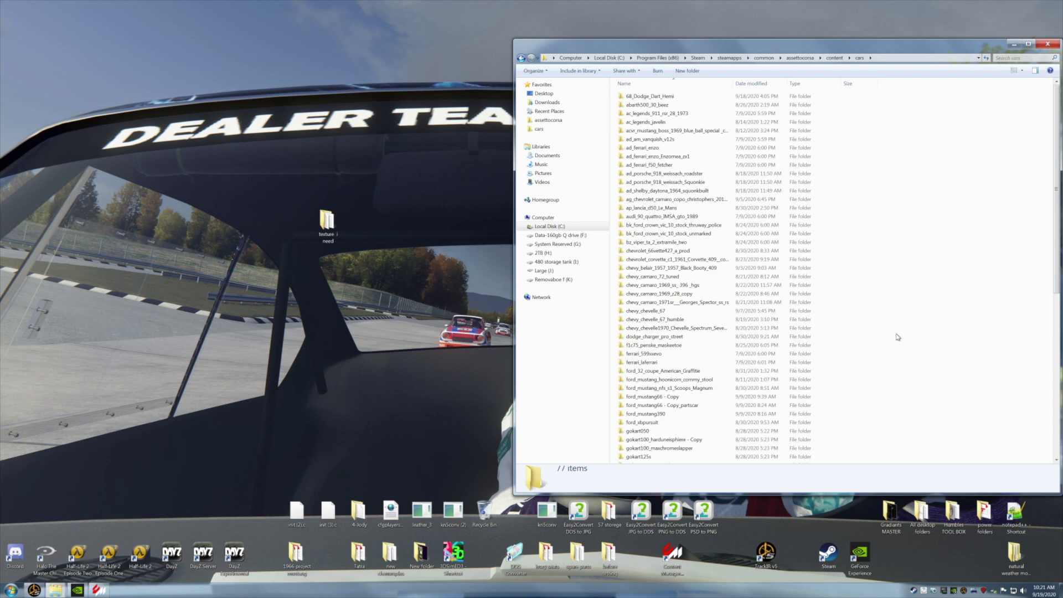
scroll(897, 336, "down", 7)
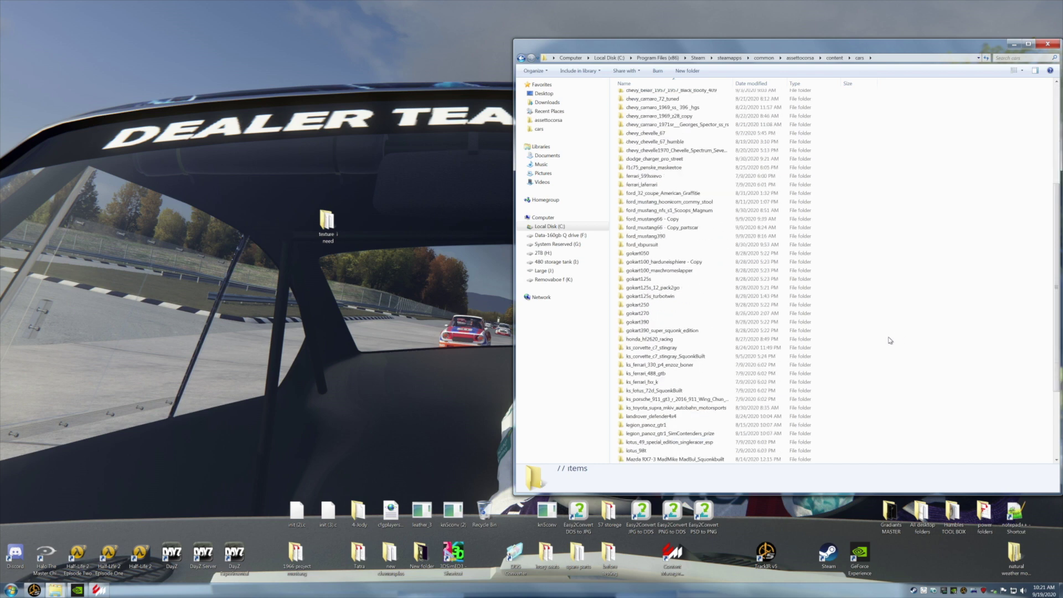
double_click(660, 297)
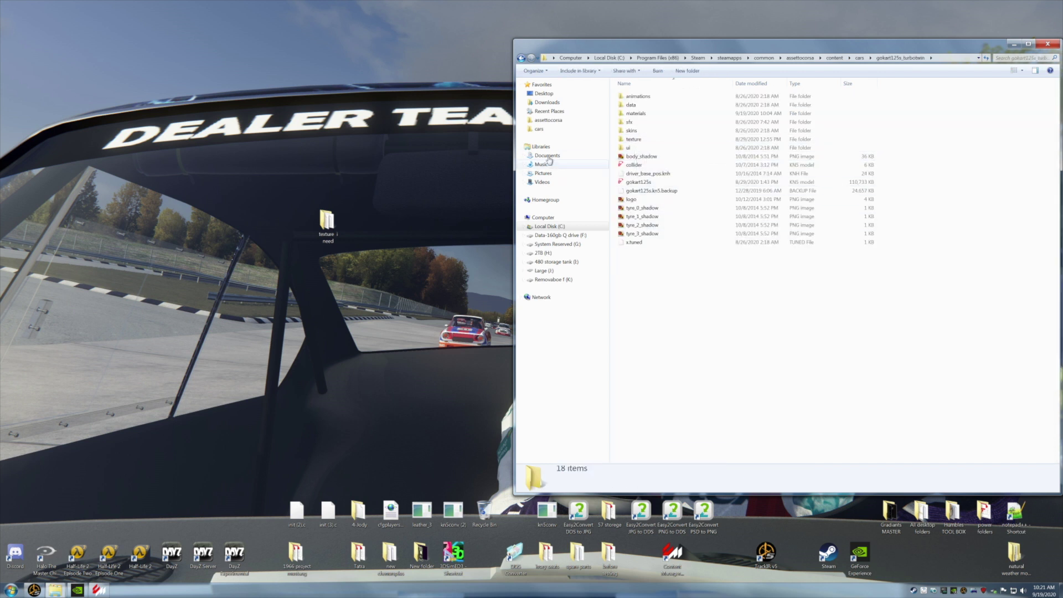
double_click(634, 113)
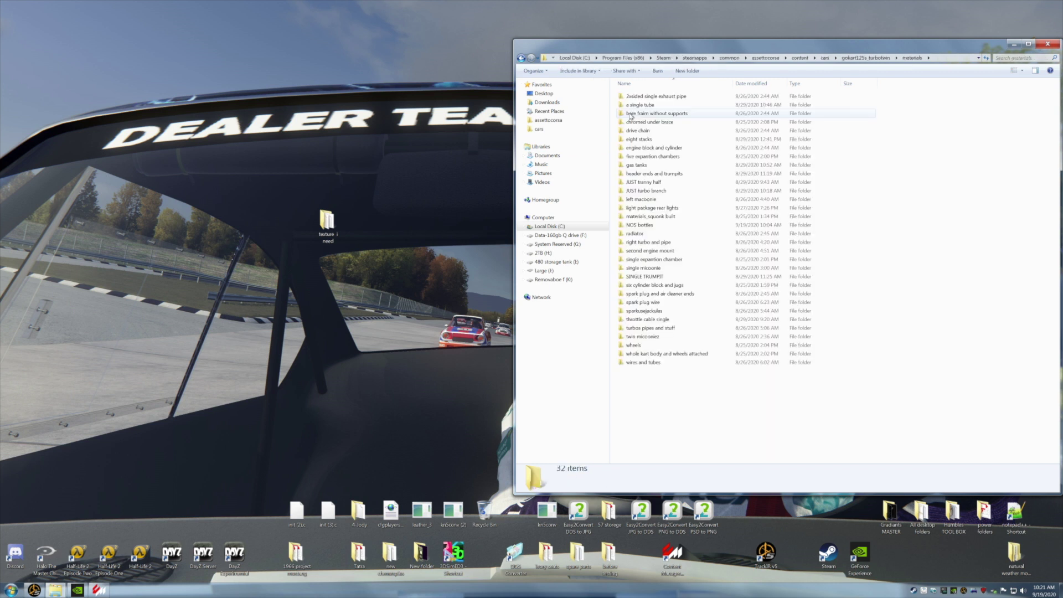
left_click_drag(326, 221, 962, 355)
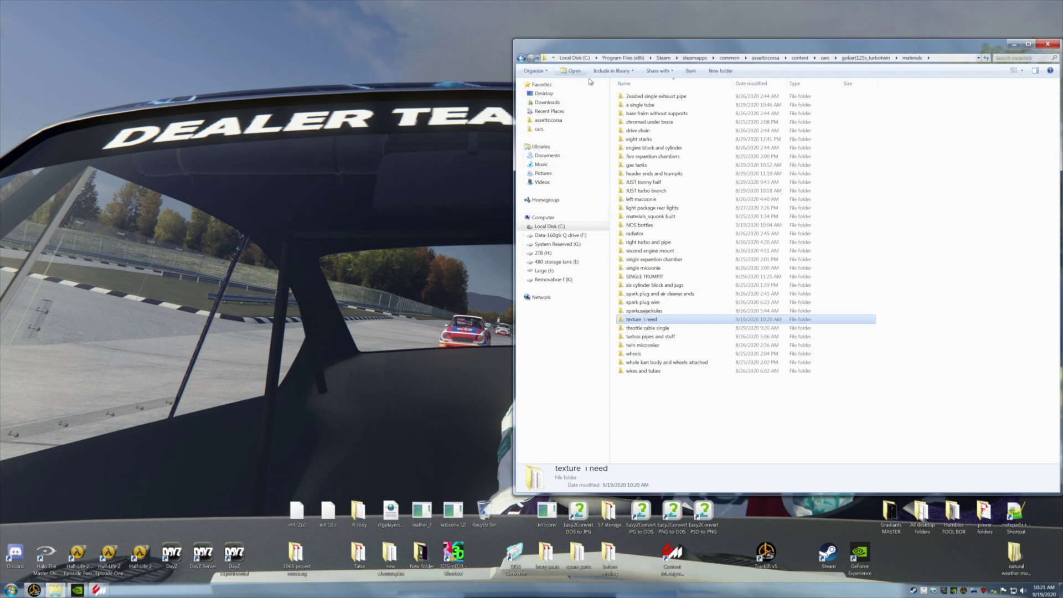
Check the contents of the NOS bottles folder, return to the gokart125s_turbotwin folder and minimise the Explorer window.
left_click(641, 226)
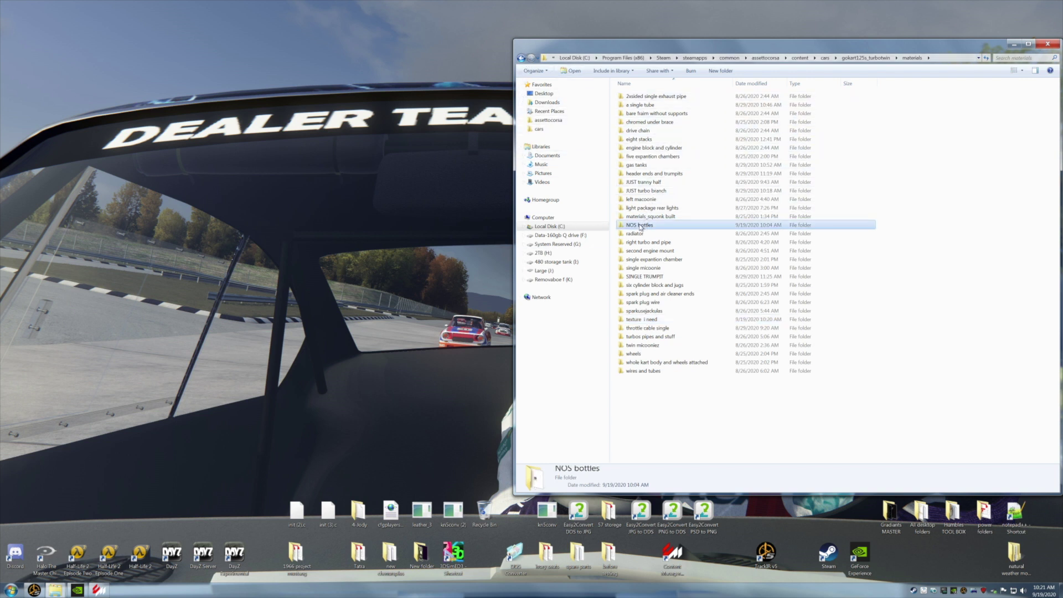
double_click(640, 226)
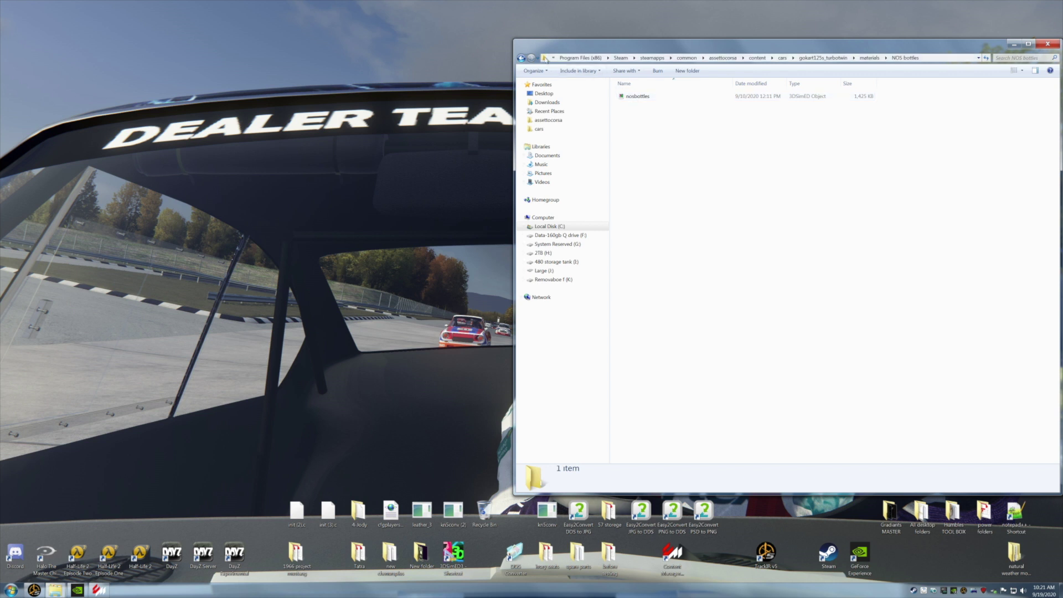
left_click(520, 57)
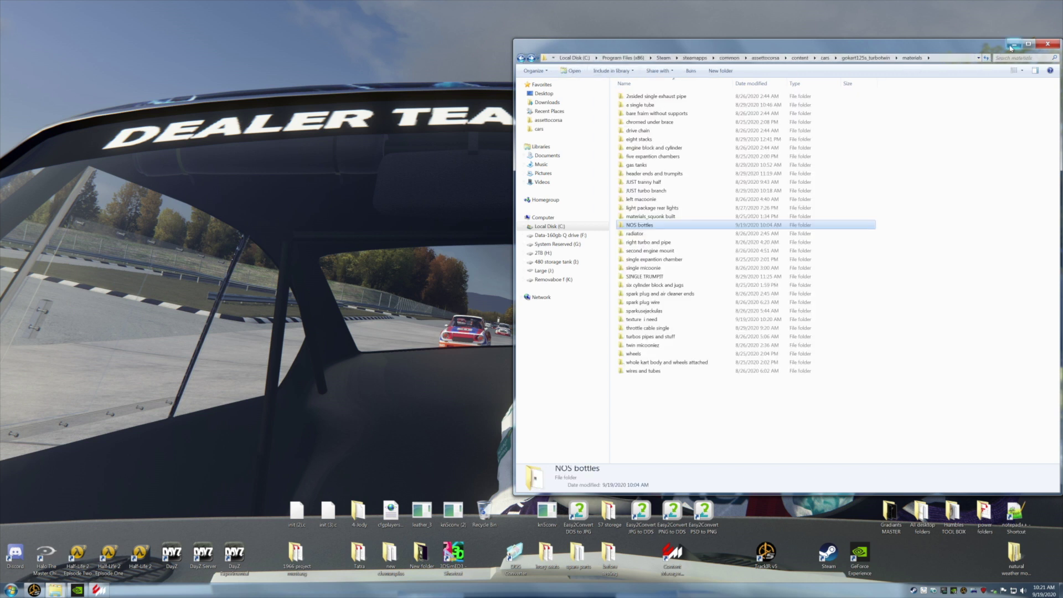
left_click(521, 58)
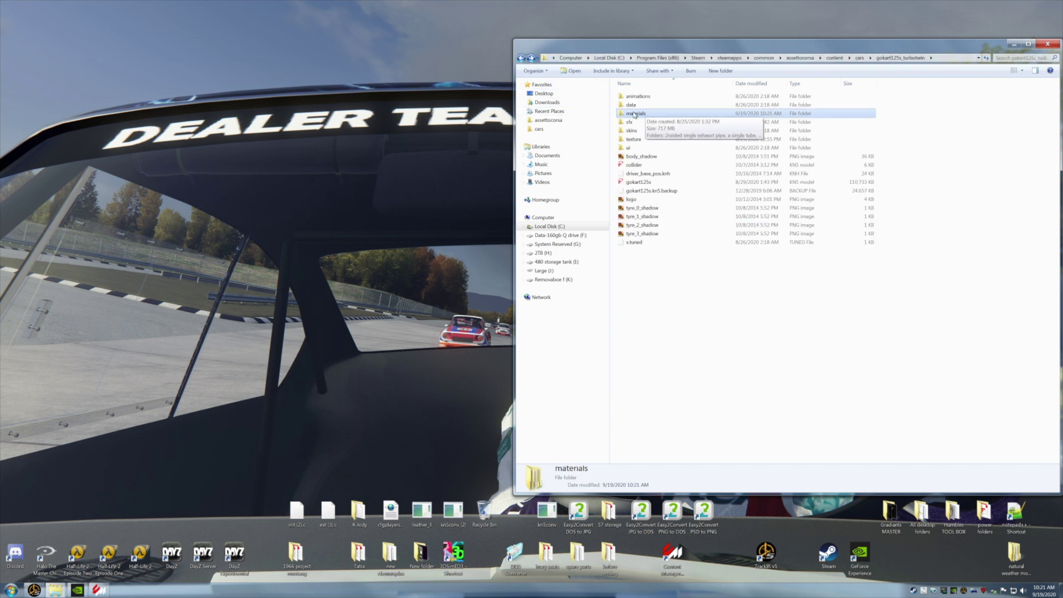
left_click(1013, 44)
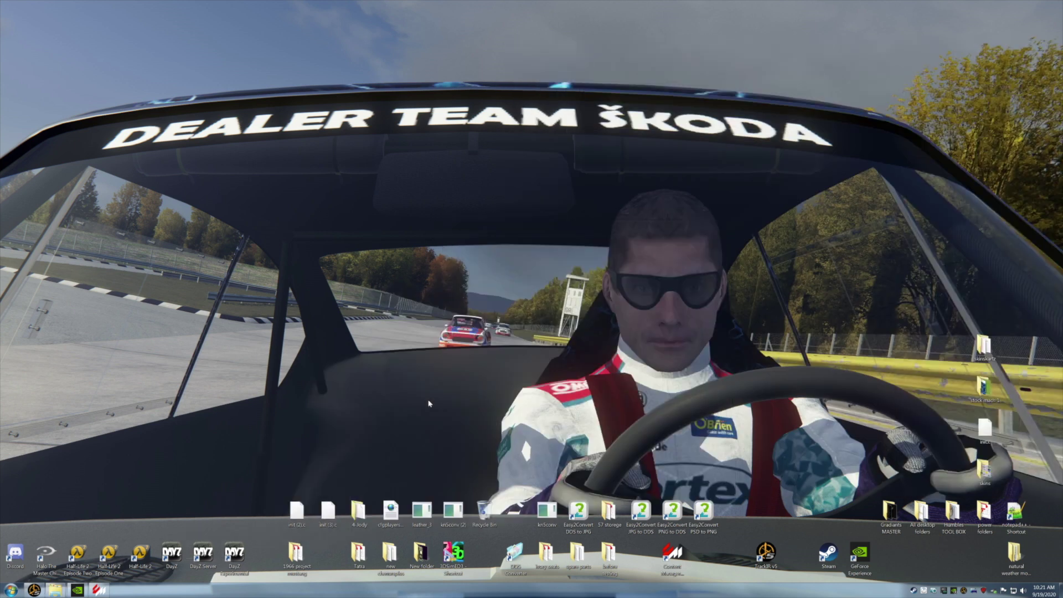
Launch 3DSimED3 and import the gokart125s KN5 model from cars, gokart125s_turbotwin, keeping object nesting and using the temporary texture folder.
double_click(454, 553)
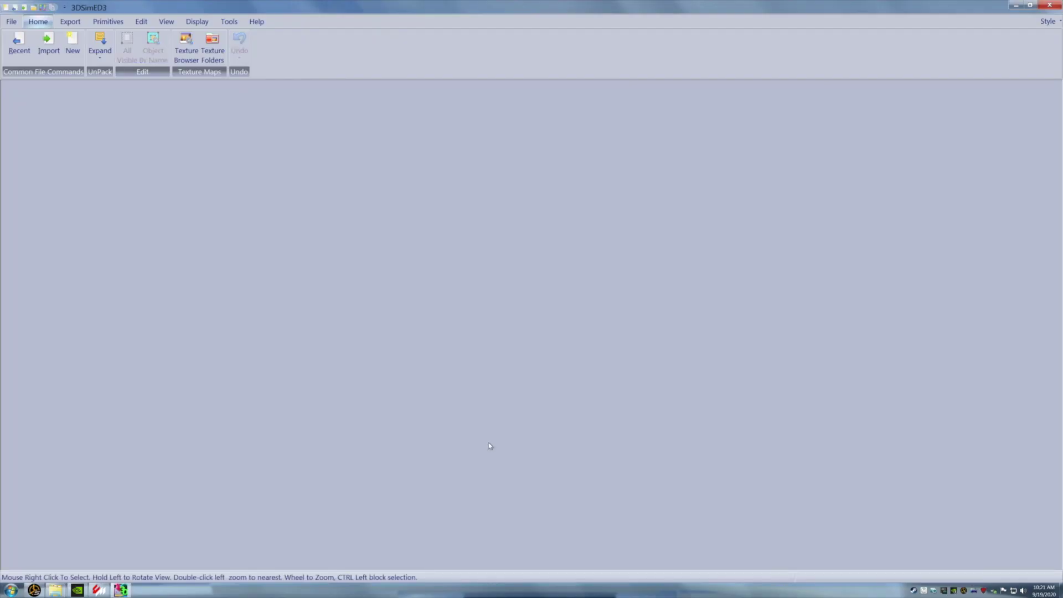
left_click(49, 58)
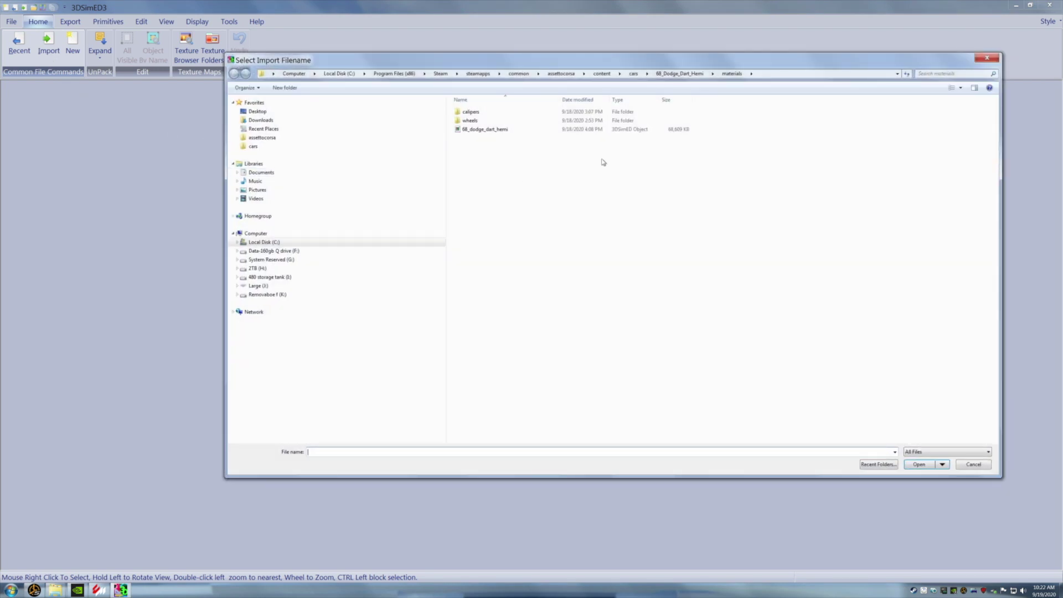
left_click(632, 75)
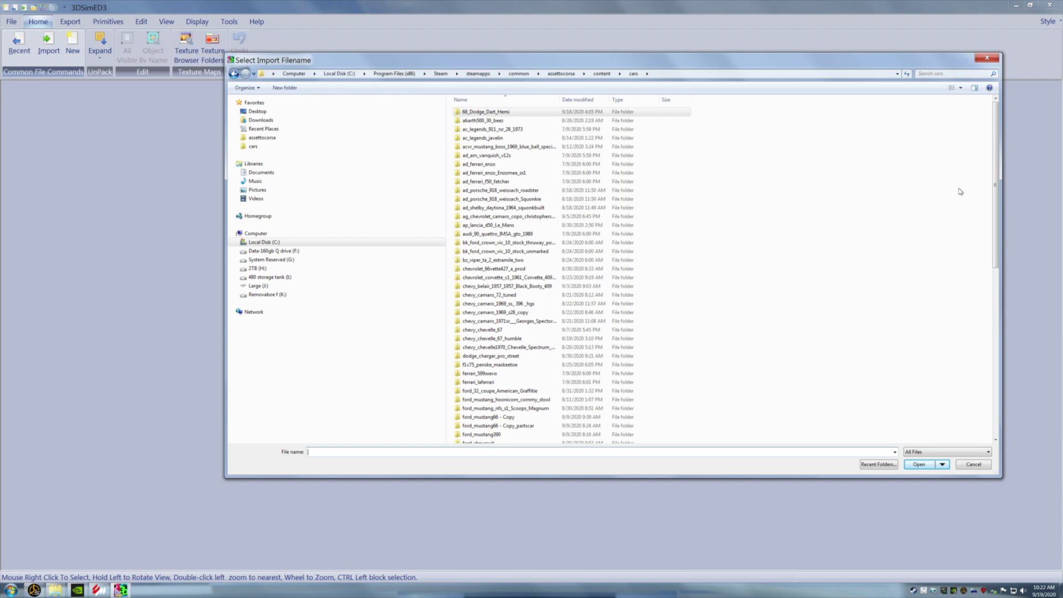
scroll(996, 164, "down", 4)
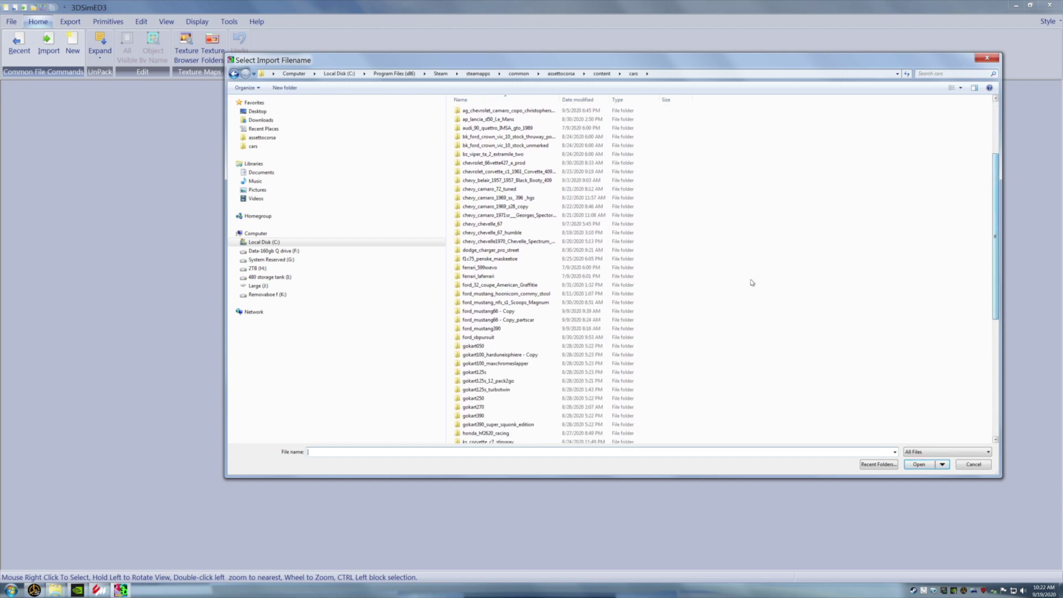
double_click(487, 391)
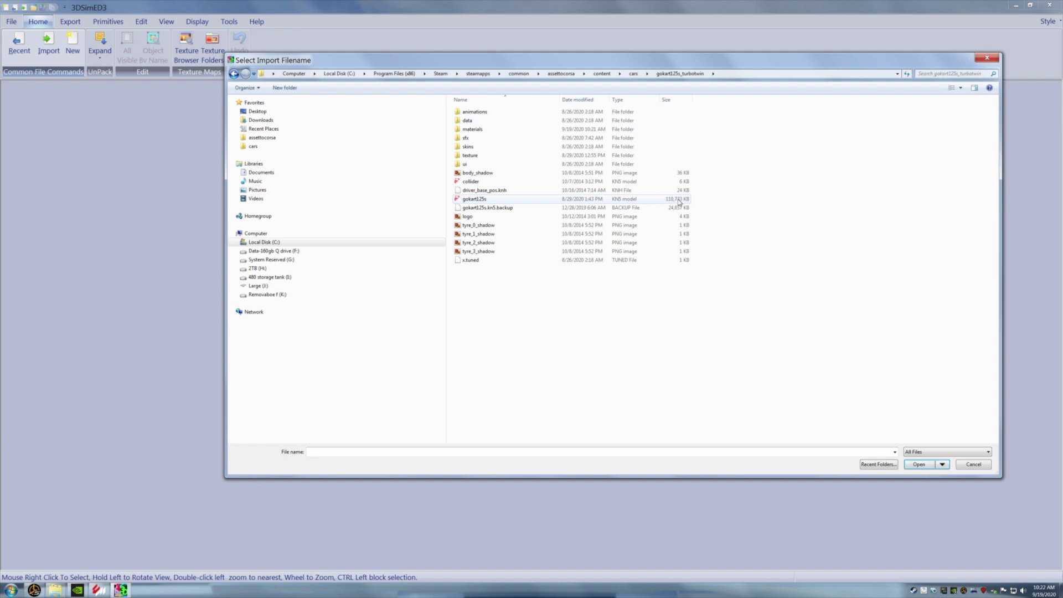
double_click(470, 200)
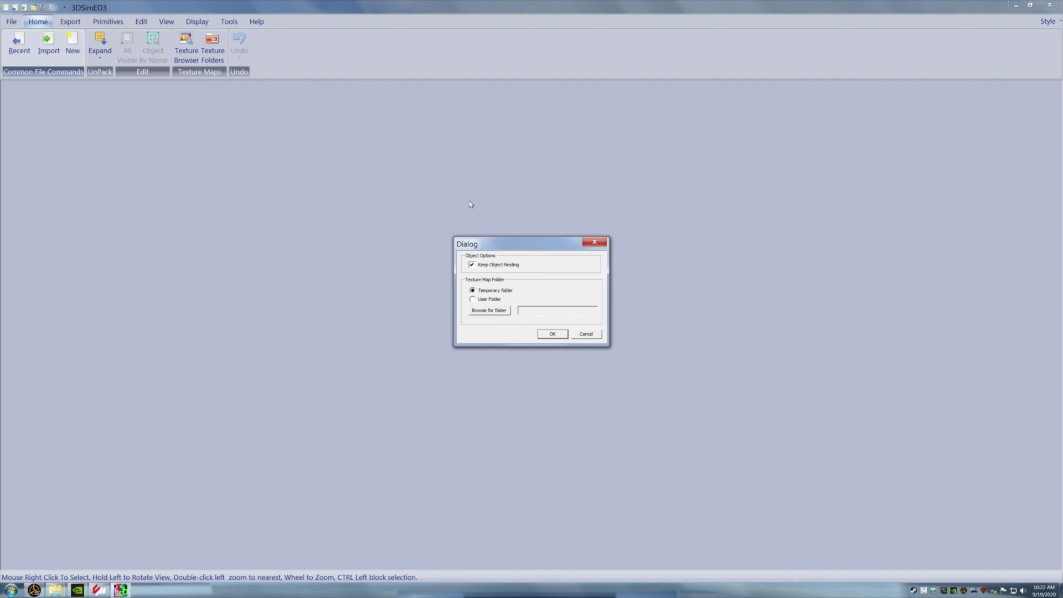
left_click(552, 334)
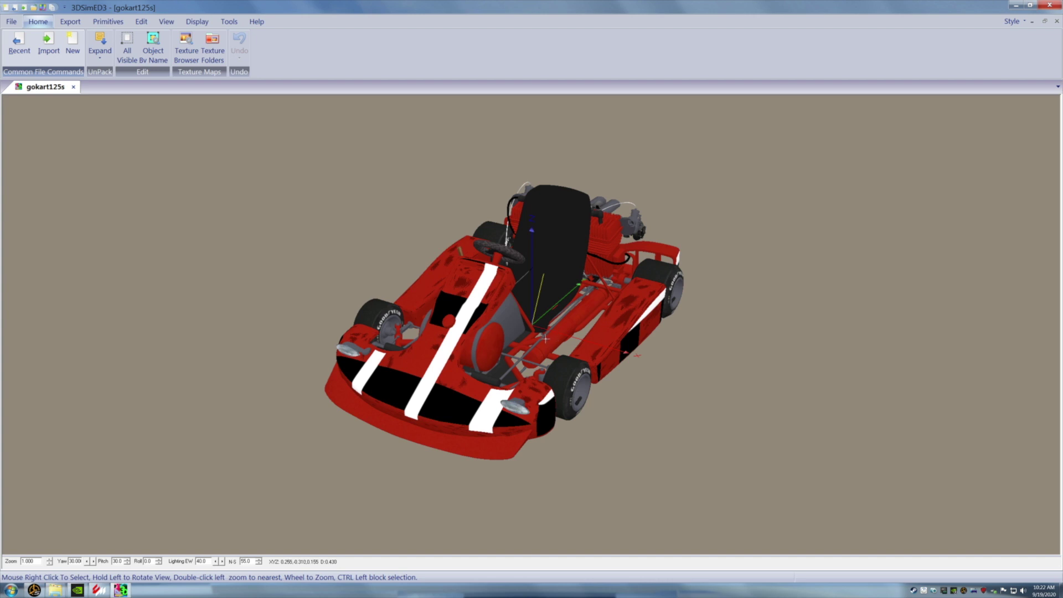
Save the kart as the 3SE file gokart125s in the materials folder of gokart125s_turbotwin, storing texture paths as relative.
left_click_drag(551, 338, 531, 340)
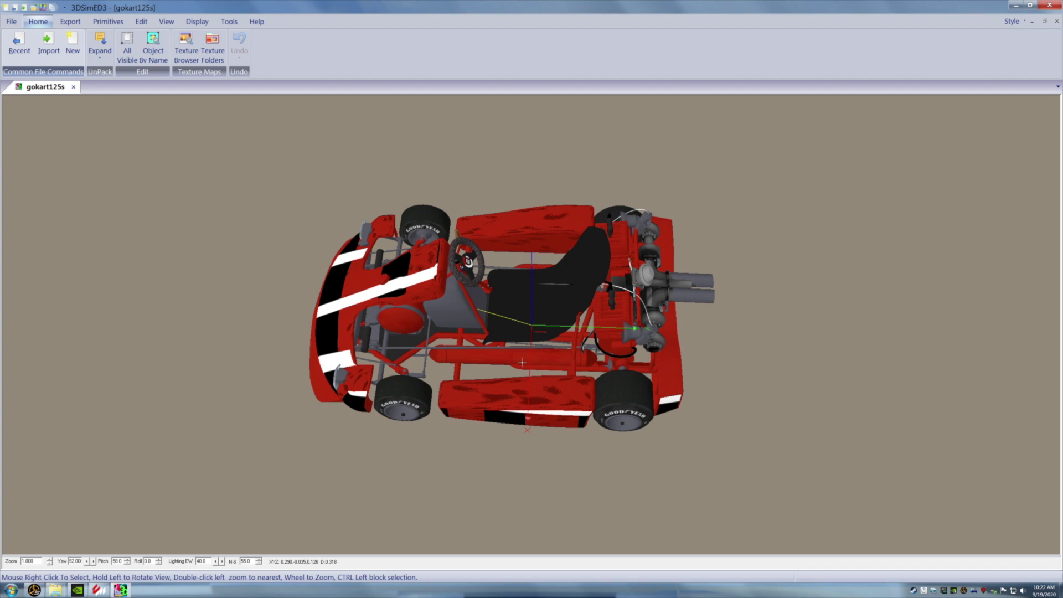
scroll(521, 363, "up", 2)
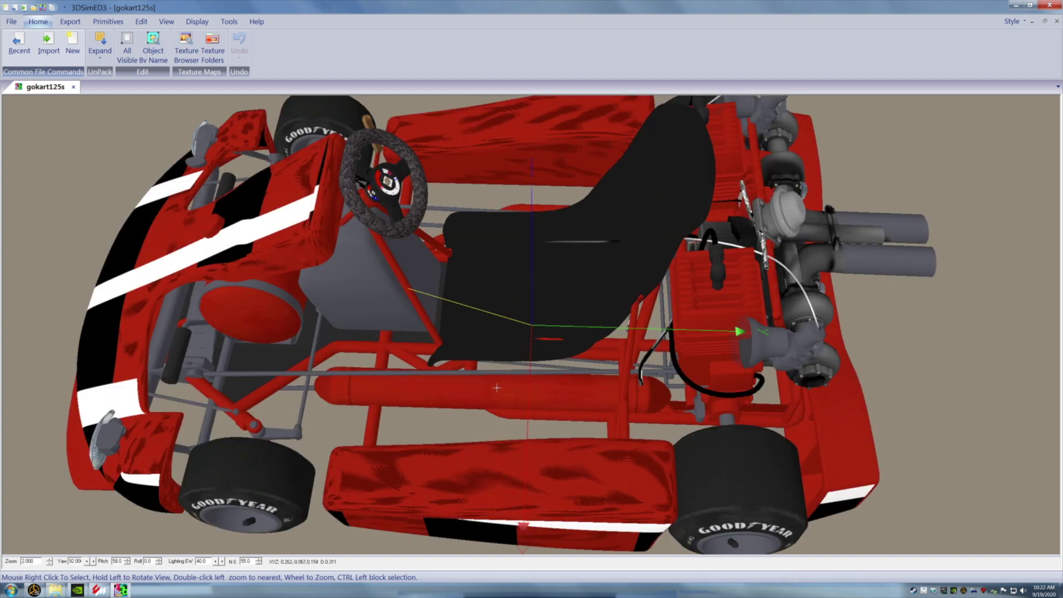
left_click_drag(495, 387, 498, 377)
scroll(496, 378, "down", 1)
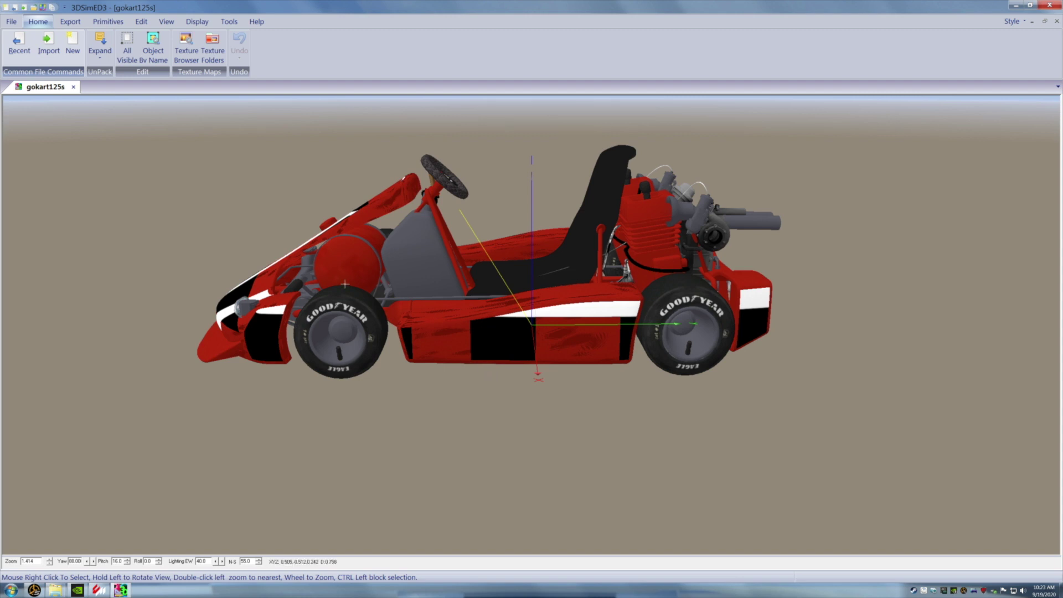
left_click(12, 21)
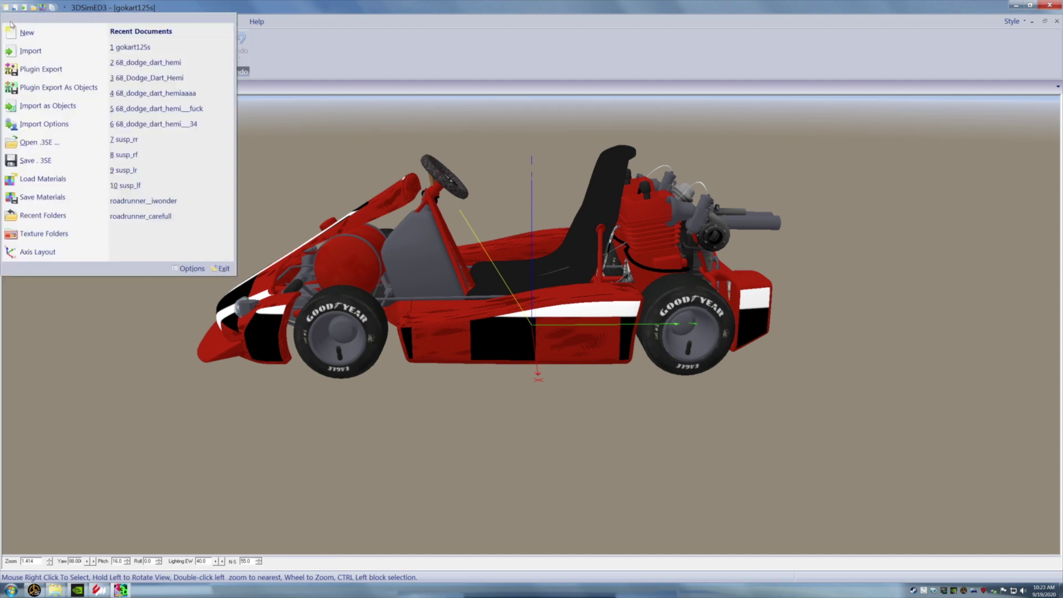
left_click(30, 160)
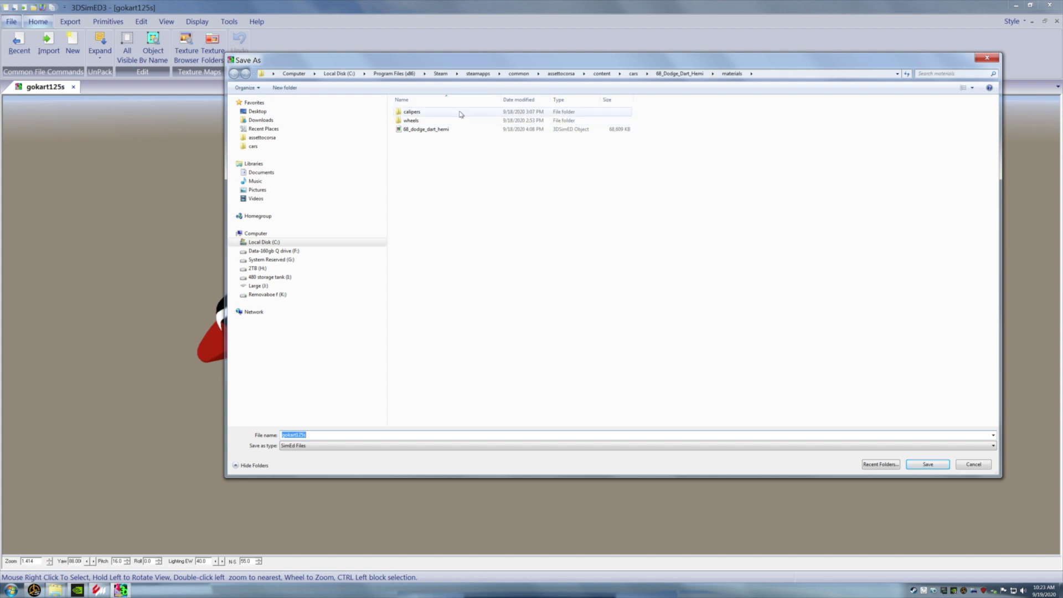
left_click(631, 76)
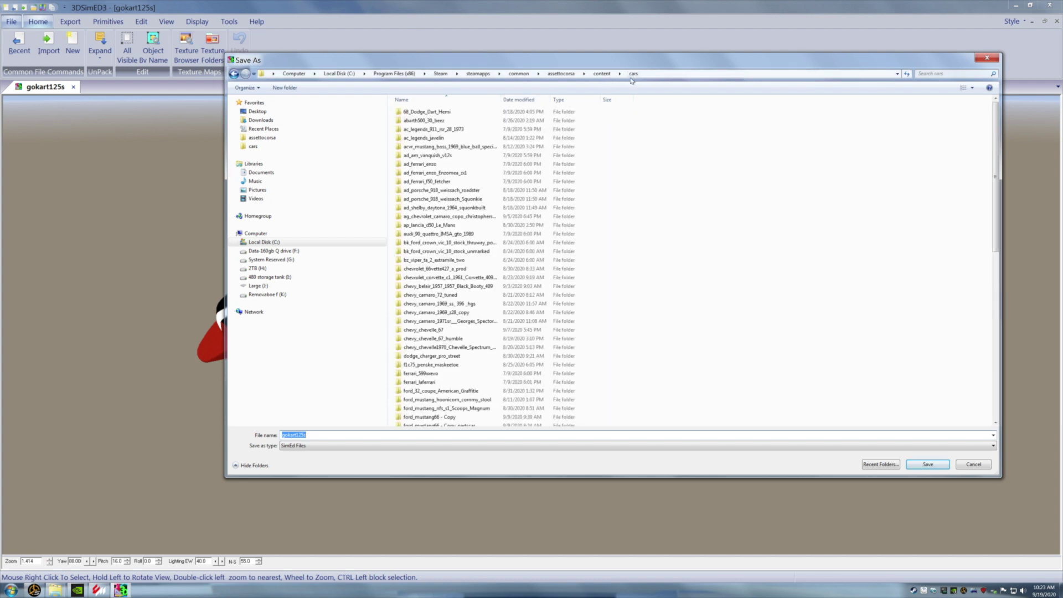
left_click(711, 370)
scroll(710, 368, "down", 6)
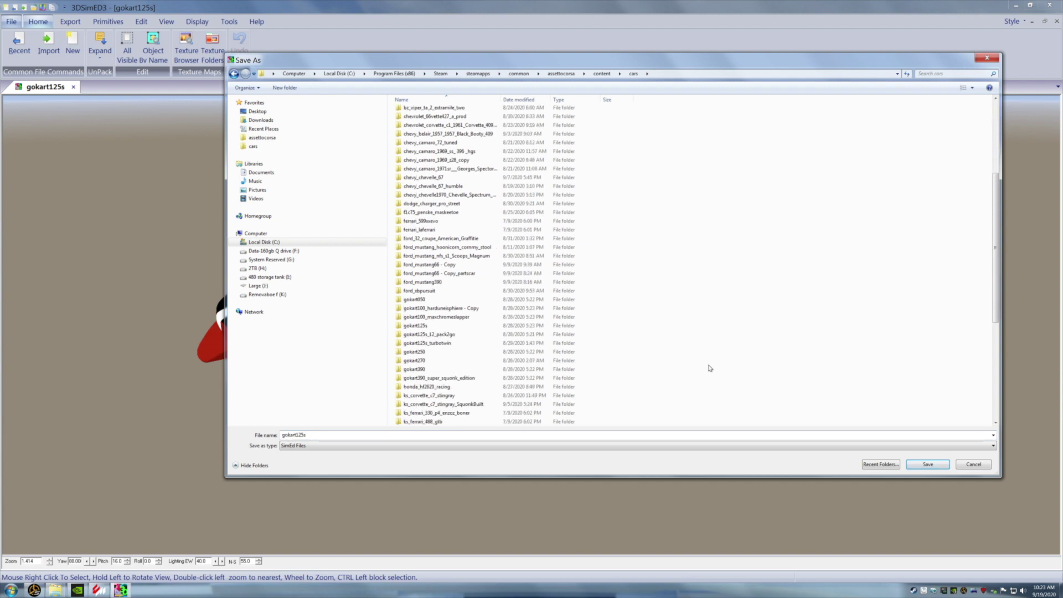
double_click(453, 343)
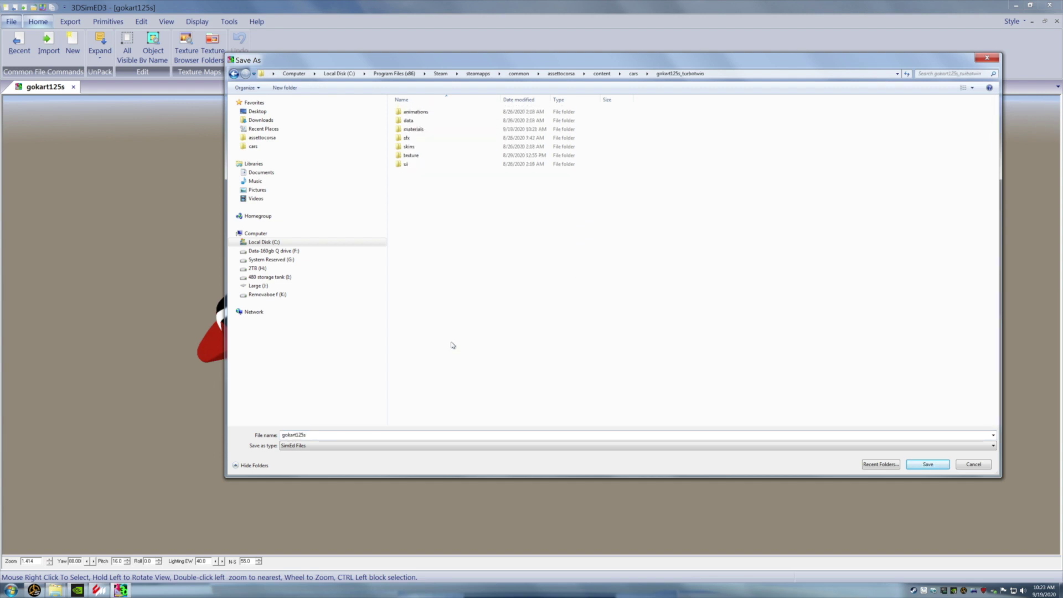
double_click(419, 129)
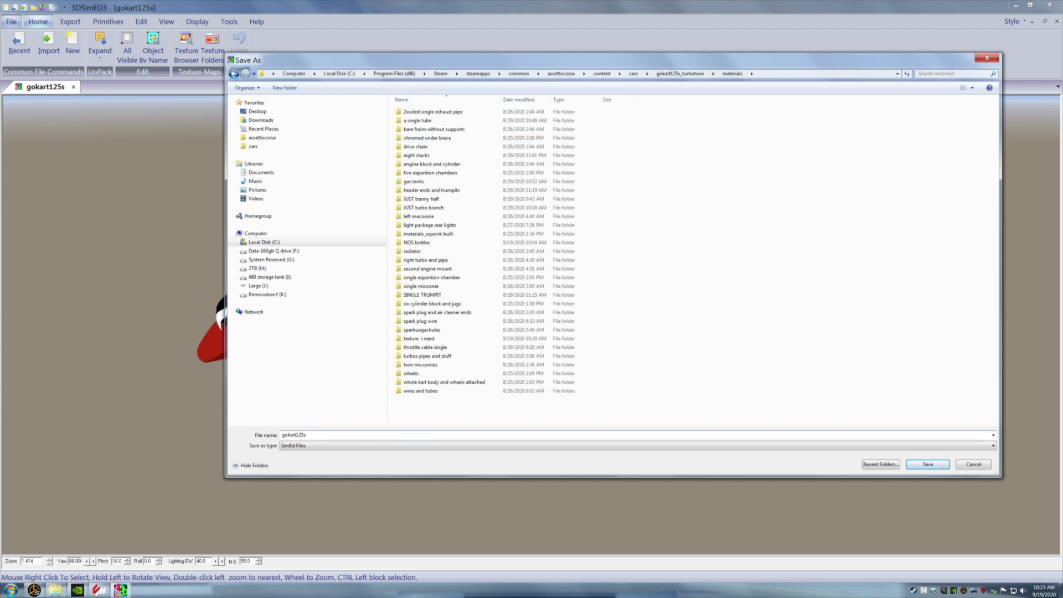
left_click(935, 464)
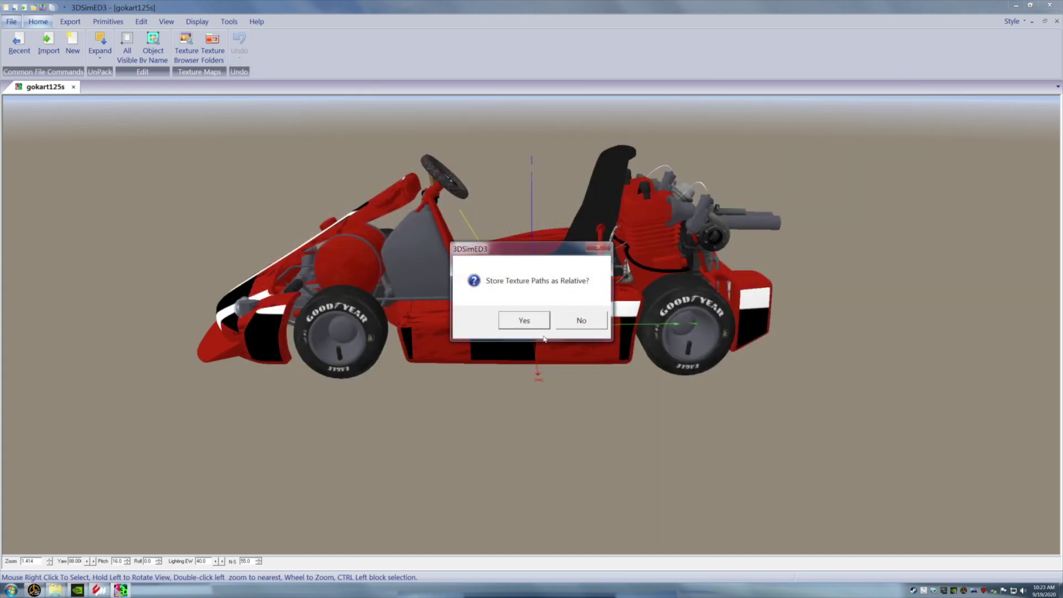
left_click(526, 323)
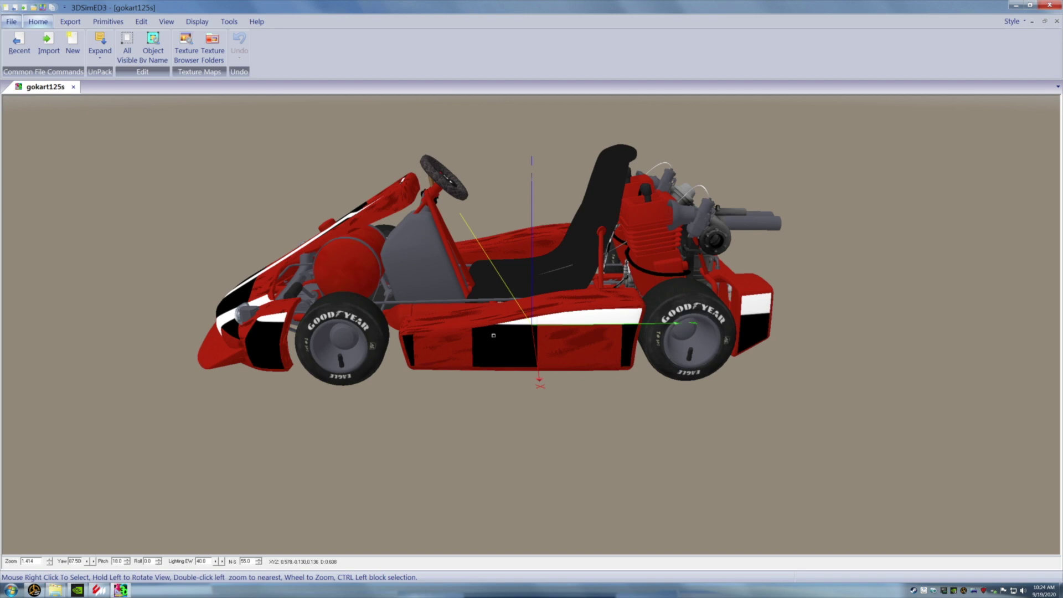
Import the nosbottles object from the NOS bottles folder inside the materials folder of gokart125s_turbotwin.
left_click_drag(488, 333, 486, 336)
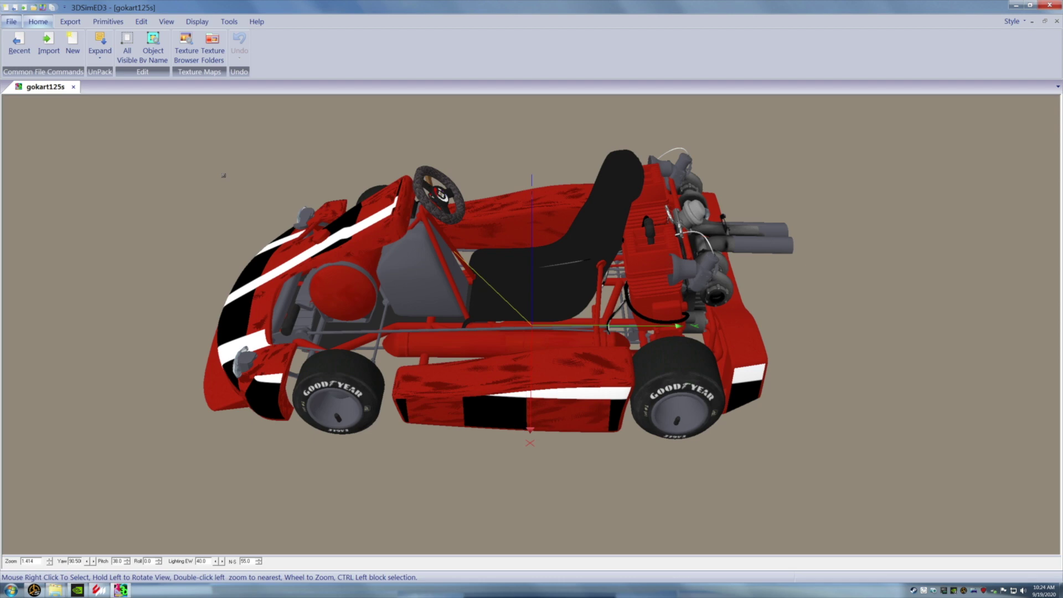
left_click(48, 52)
double_click(476, 130)
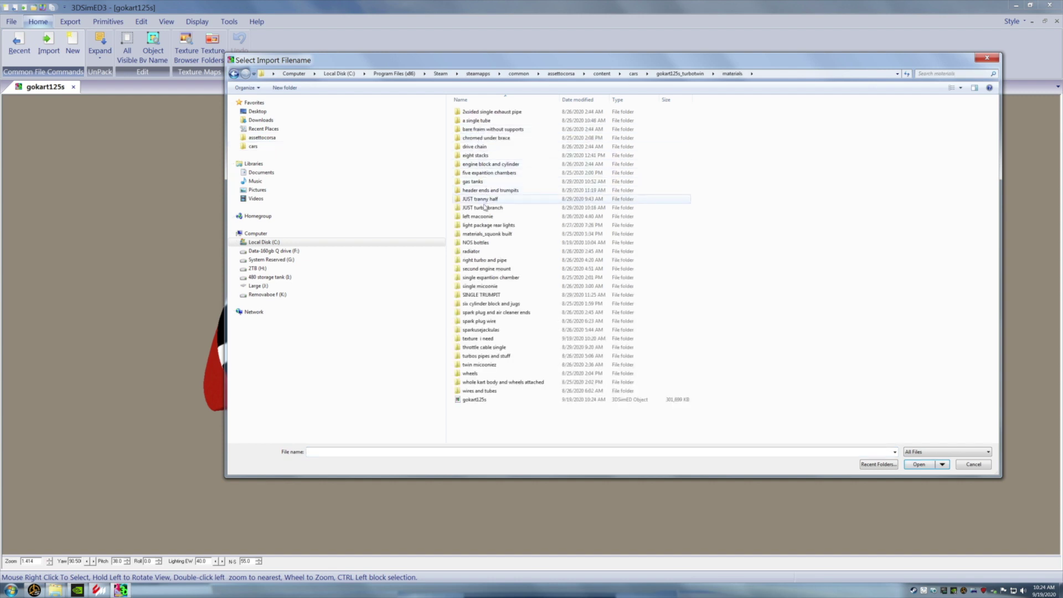
double_click(477, 242)
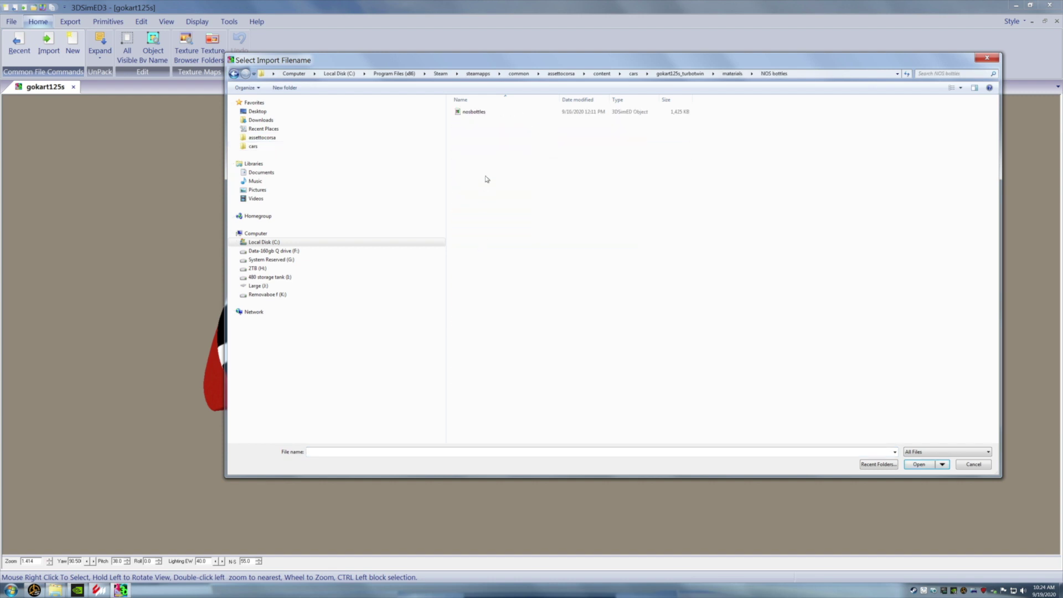
left_click(478, 113)
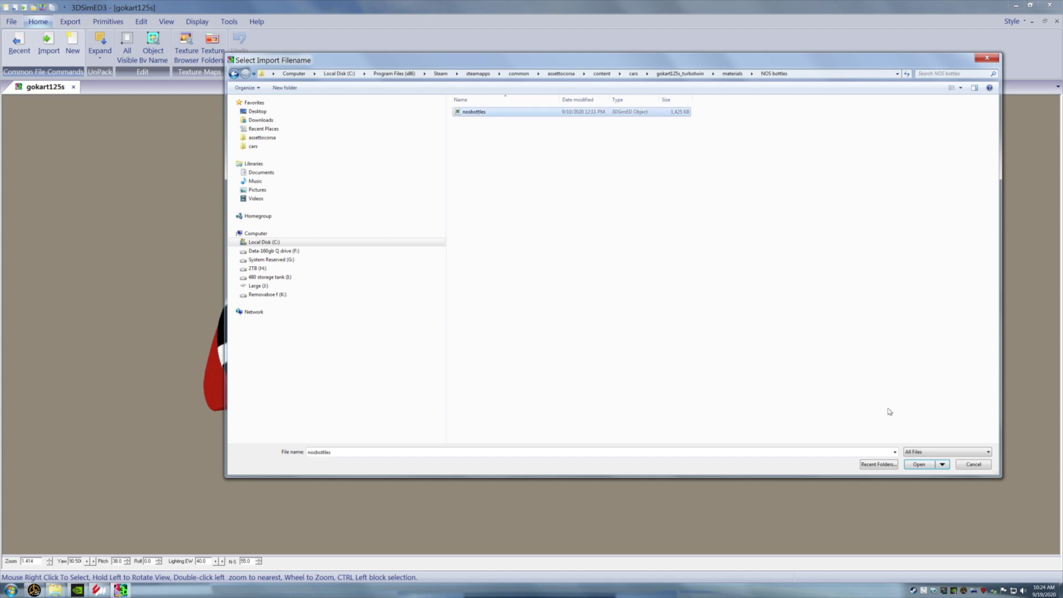
left_click(918, 464)
Copy the entire NOS bottle model, close its document and paste it as objects into the gokart125s model.
left_click_drag(858, 442, 807, 441)
mouse_move(797, 443)
left_mouse_down()
mouse_move(830, 427)
mouse_move(785, 432)
left_mouse_up()
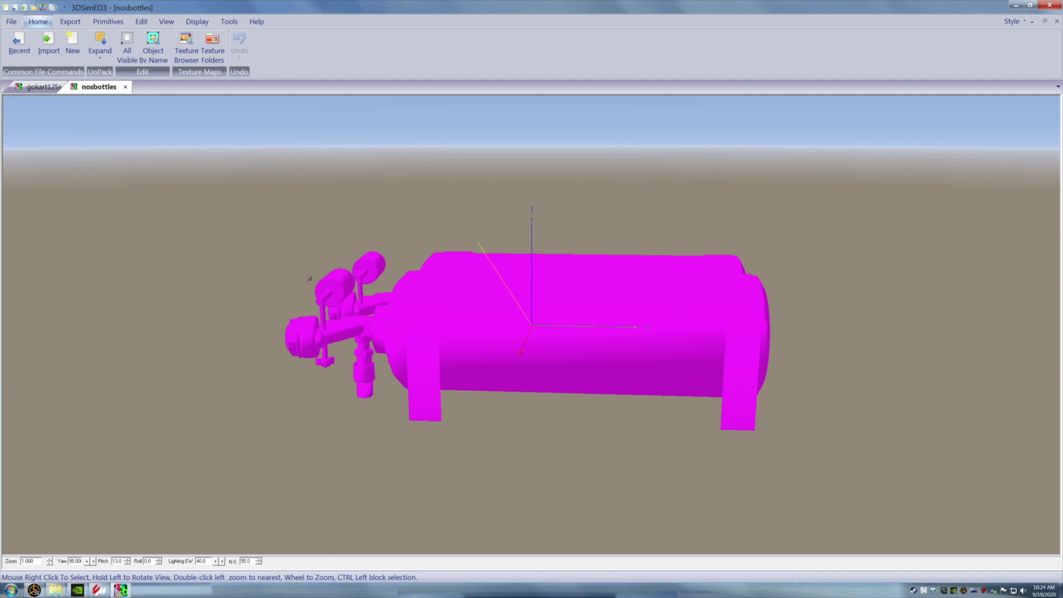
left_click(141, 22)
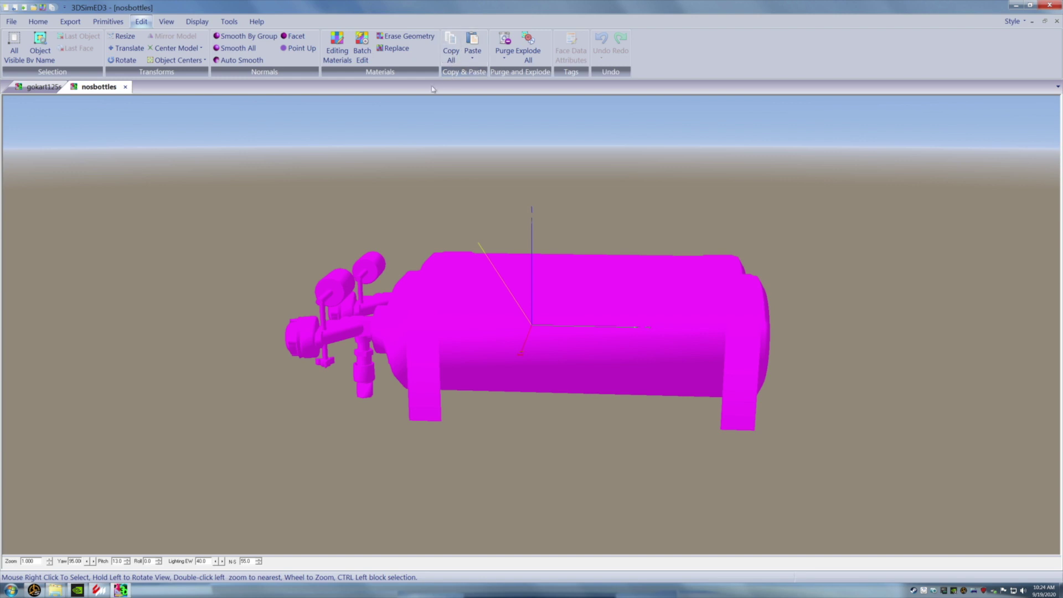
left_click(125, 88)
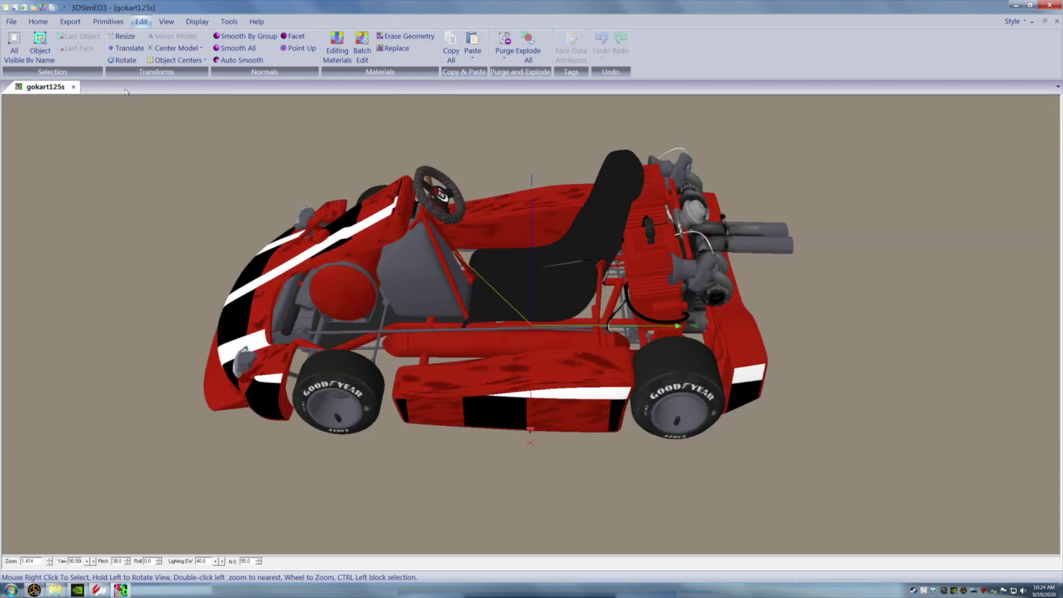
left_click(472, 58)
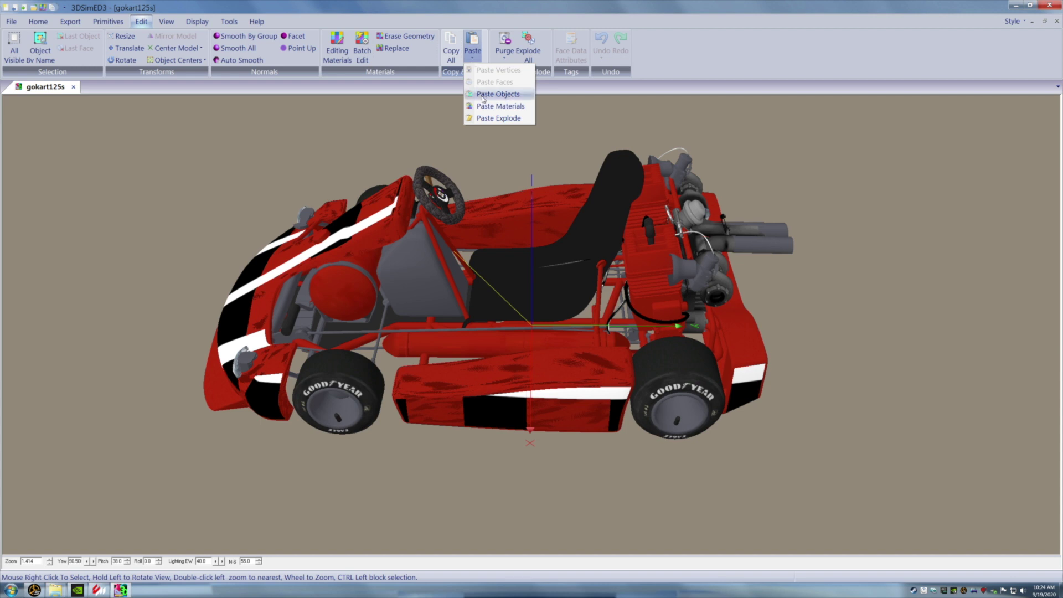
left_click(483, 97)
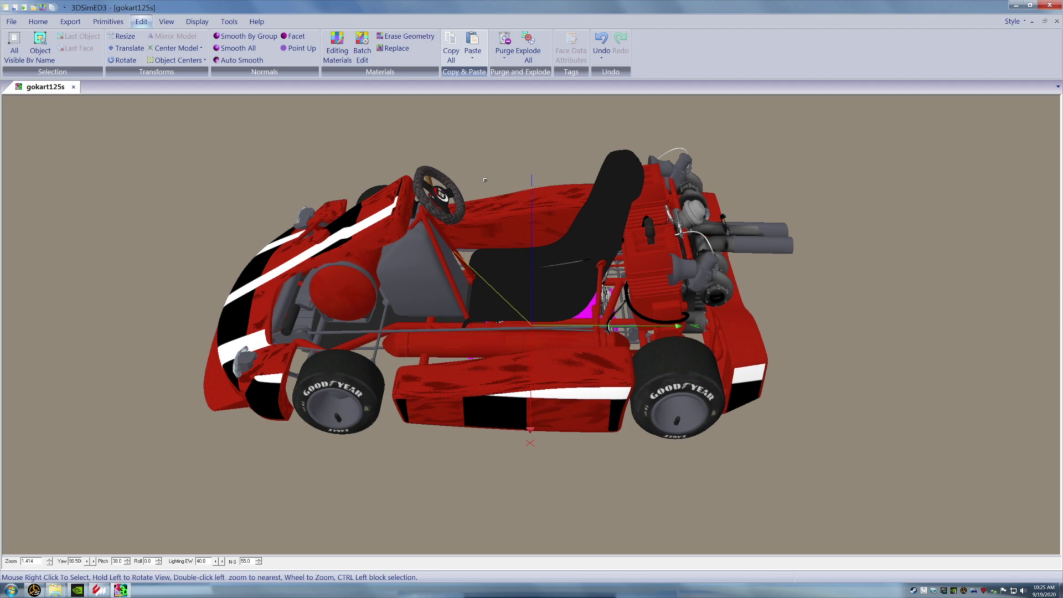
Select the pasted nosbottles_SUB0 object beneath the kart and open its object instance properties.
left_click_drag(485, 179, 387, 167)
scroll(451, 326, "up", 2)
left_click_drag(509, 360, 464, 355)
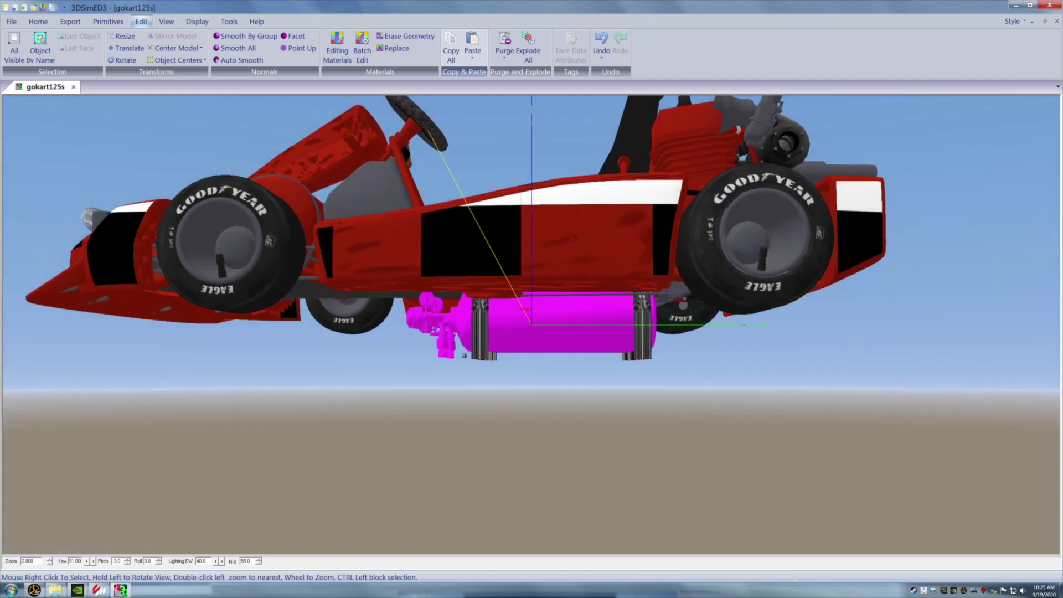
right_click(508, 319)
mouse_move(520, 376)
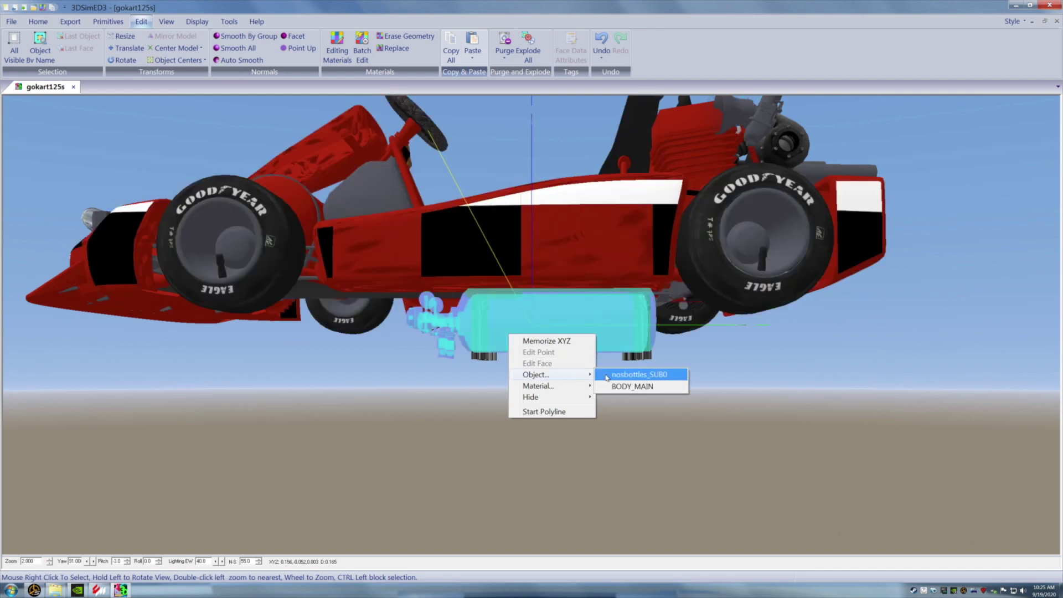
left_click(607, 376)
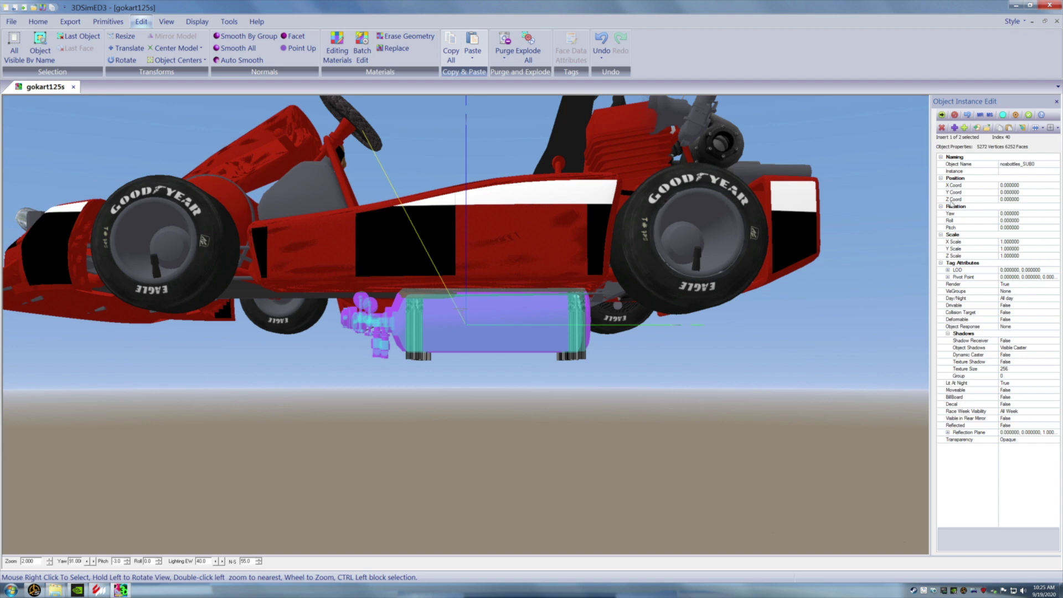
Raise the selected NOS bottles above the kart floor by setting their Z position to 0.4.
left_click(1022, 199)
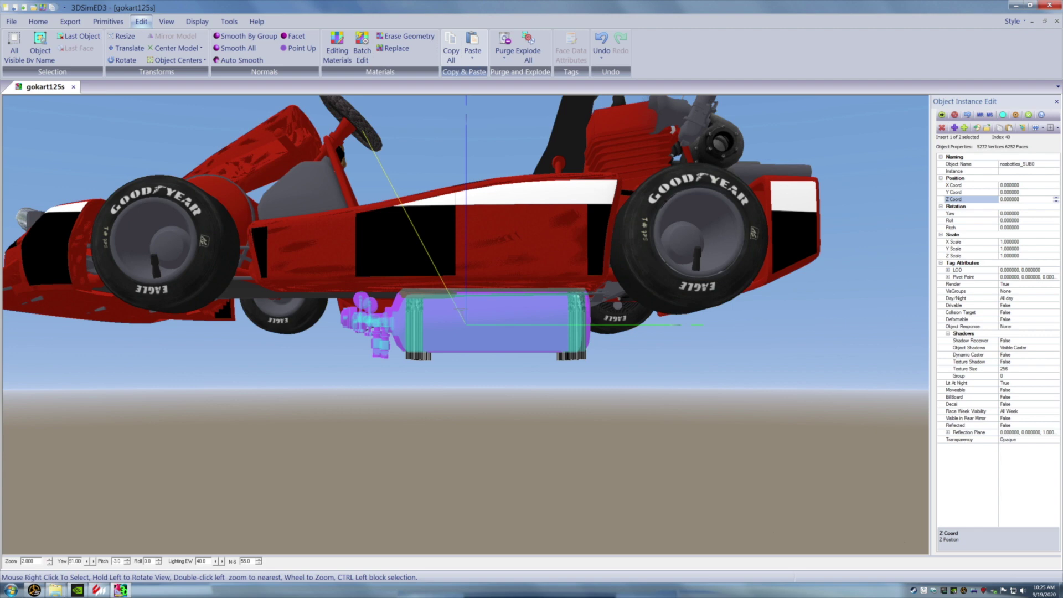
key("Up")
key("Up")
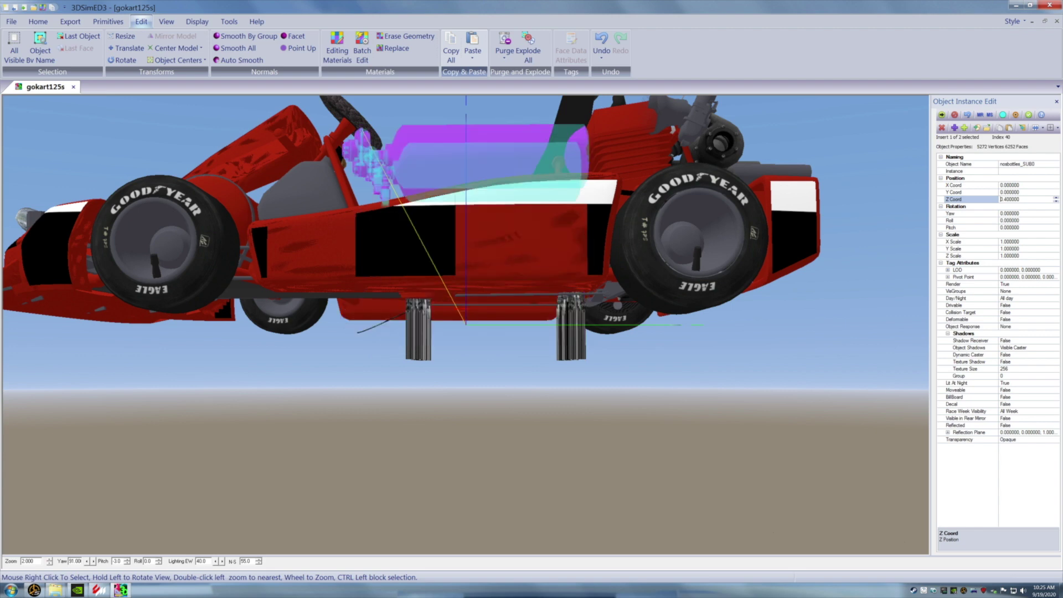
left_click_drag(843, 243, 706, 281)
scroll(718, 282, "down", 1)
left_click_drag(754, 308, 753, 313)
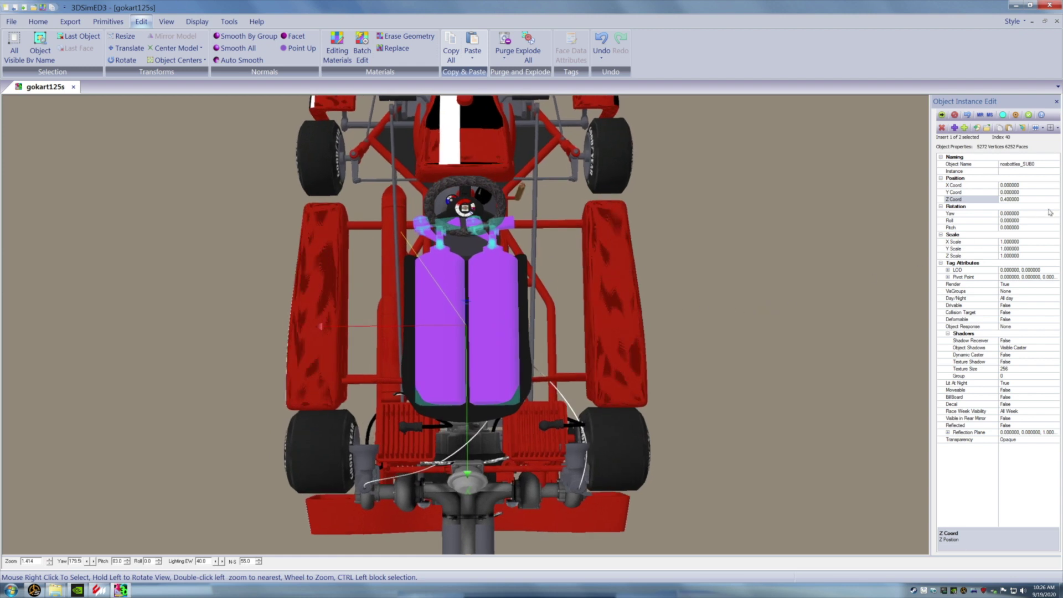
Shift the NOS bottles sideways off the seat by setting their X position to -0.4.
left_click(1035, 187)
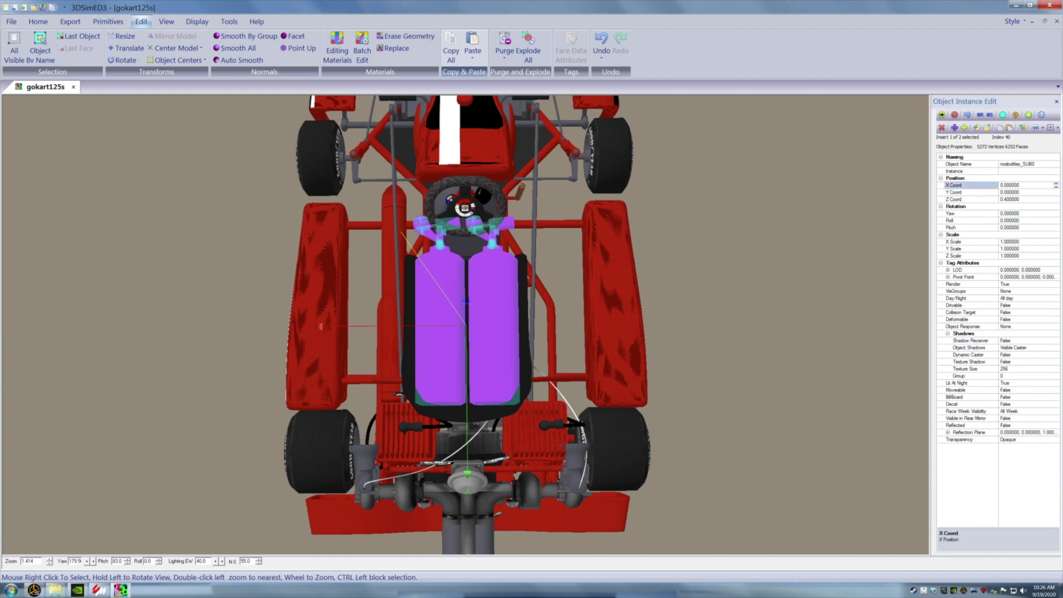
scroll(1035, 185, "up", 2)
scroll(1036, 185, "down", 4)
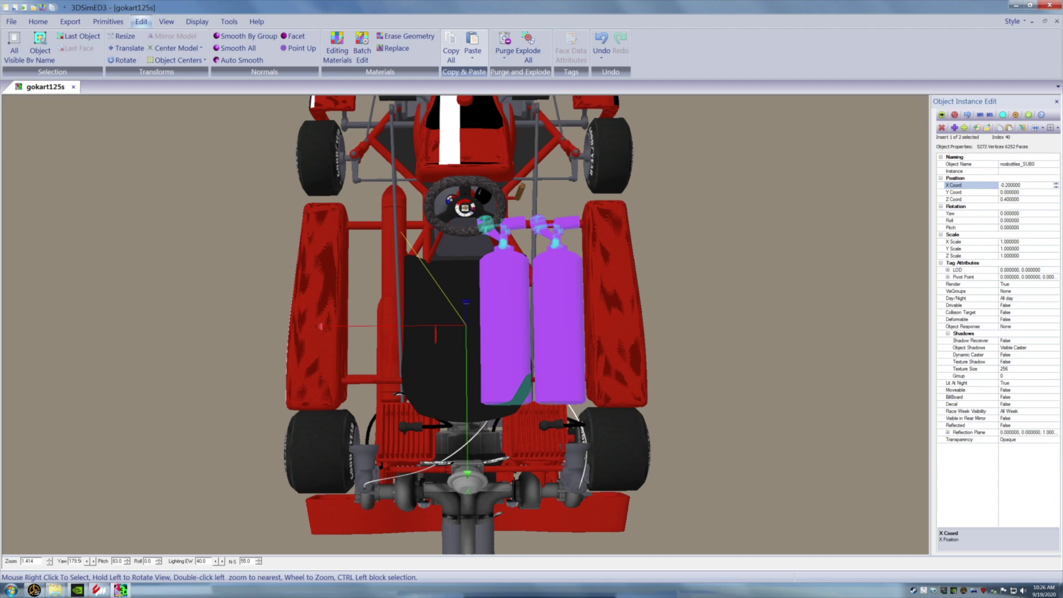
scroll(1035, 186, "up", 6)
left_click_drag(835, 289, 766, 287)
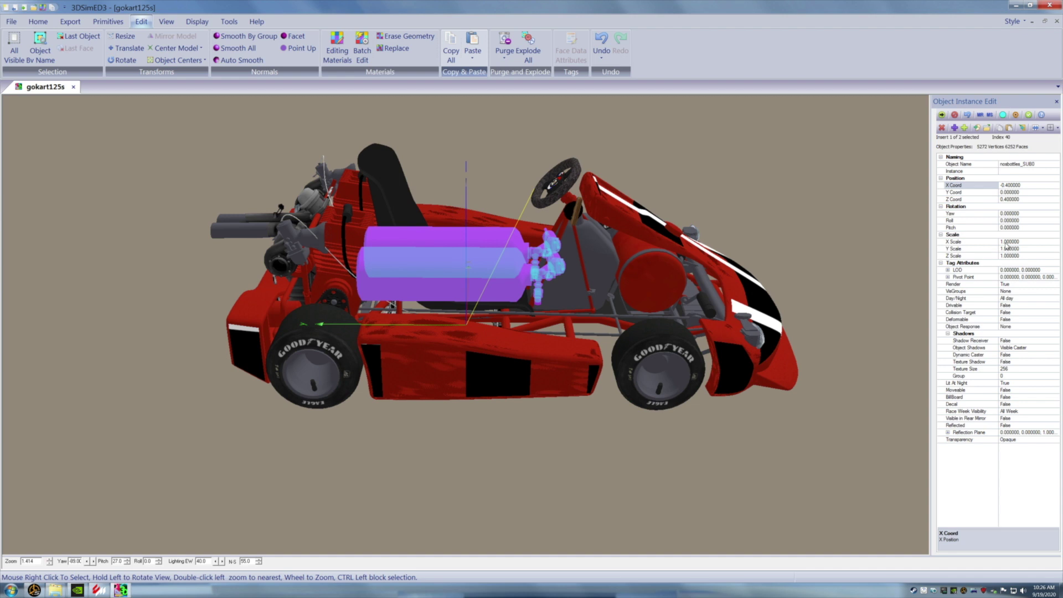
Scale the NOS bottles down to 0.8 on the X, Y and Z axes.
left_click(1005, 242)
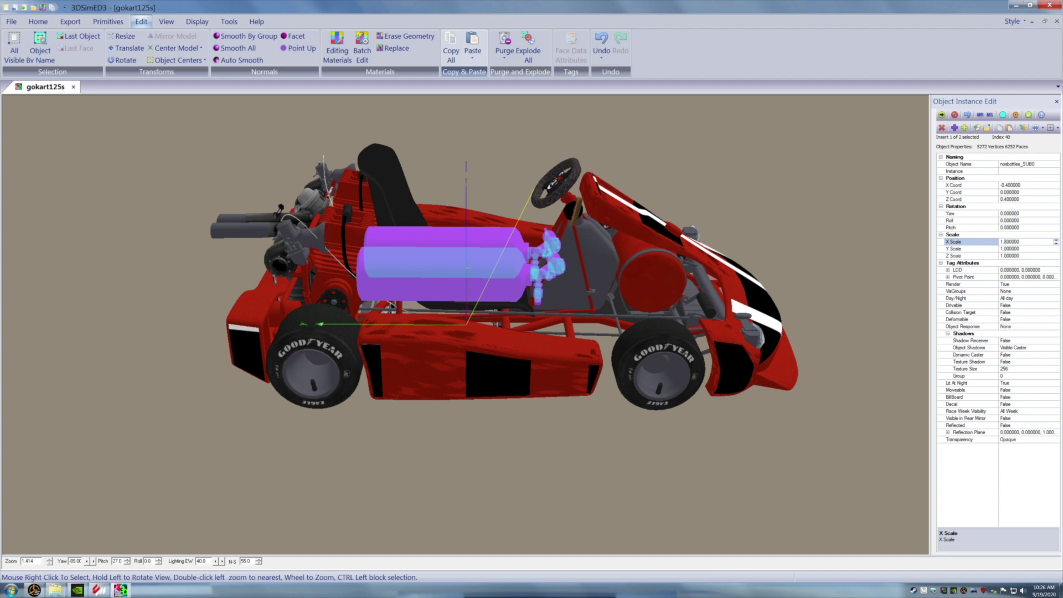
key("Return")
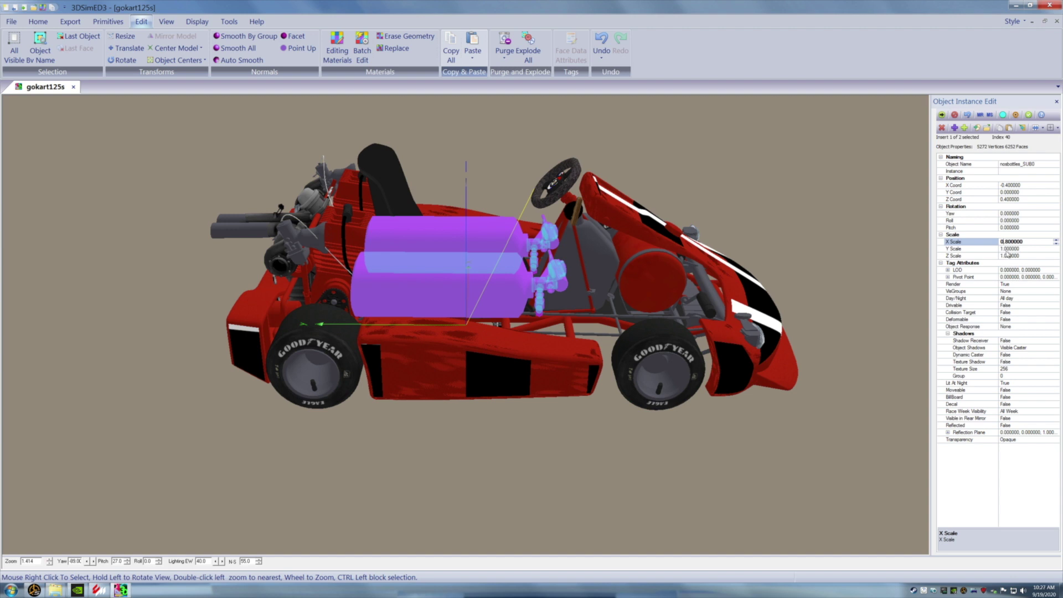
left_click_drag(1024, 242, 991, 248)
key("ctrl+c")
left_click(1025, 255)
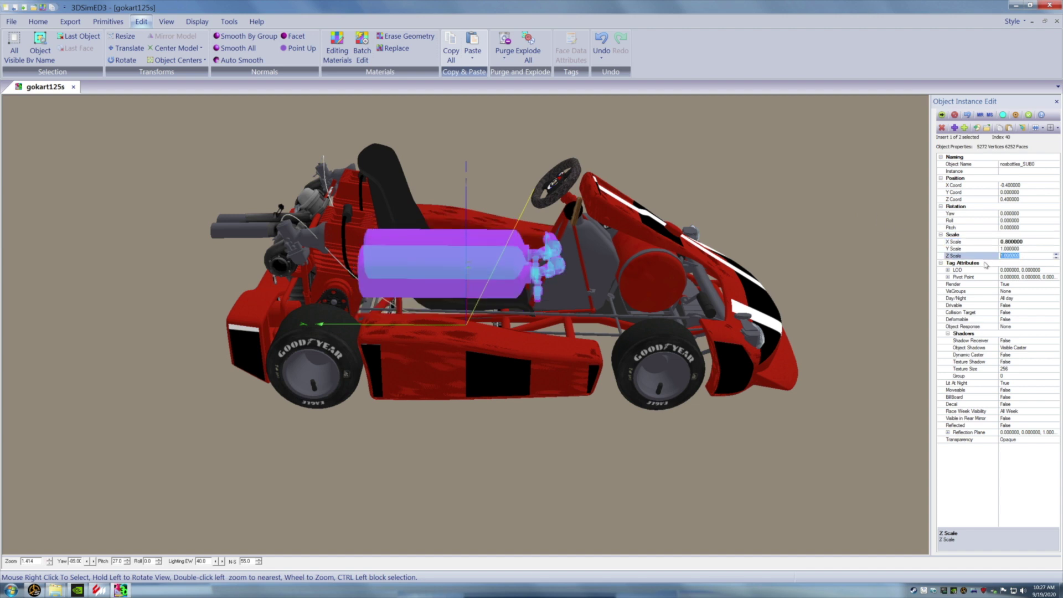
key("ctrl+v")
left_click(1022, 249)
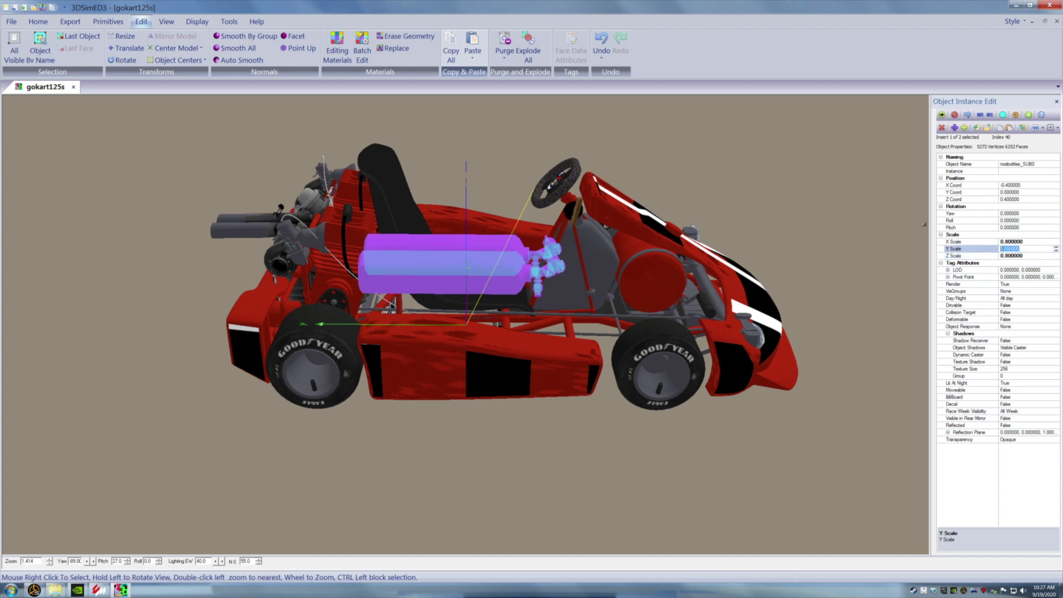
key("ctrl+v")
mouse_move(858, 230)
left_mouse_down()
mouse_move(887, 242)
mouse_move(857, 239)
left_mouse_up()
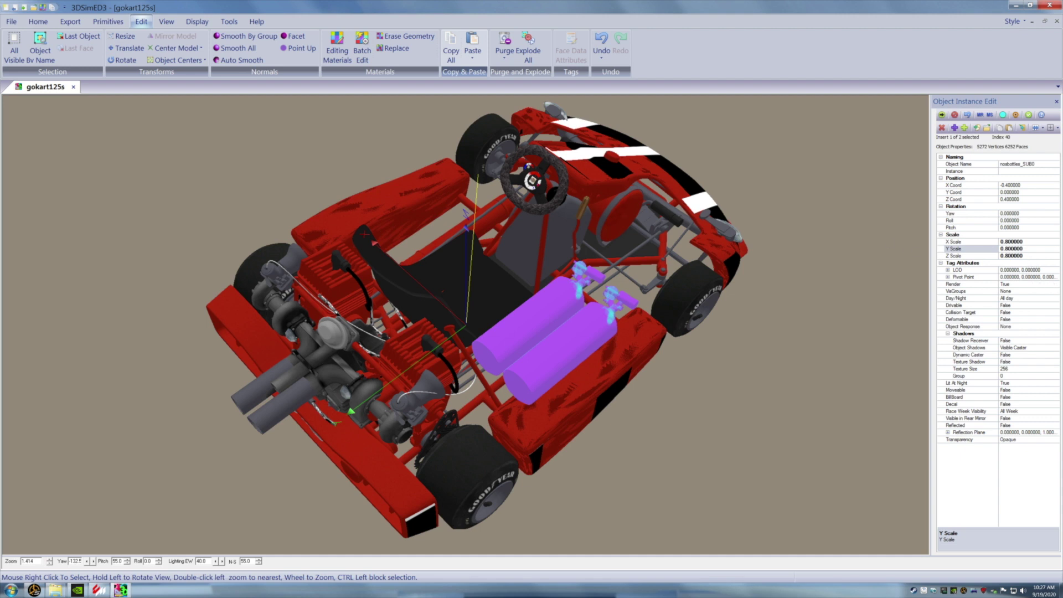
Slim the NOS bottles by setting their X and Z scale to 0.7.
left_click(1006, 242)
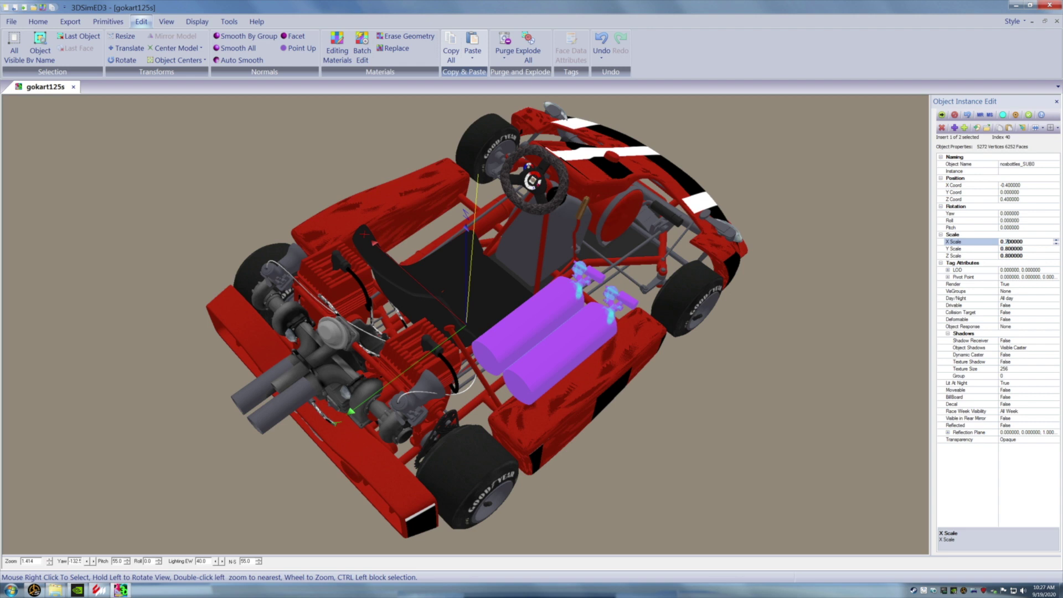
left_click(1008, 257)
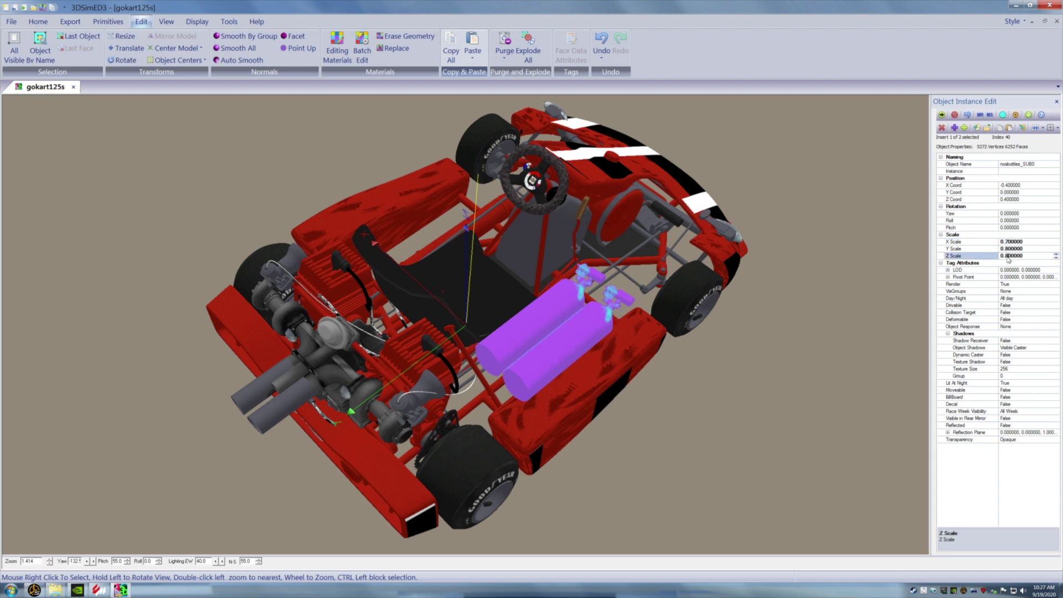
type("7")
left_click(889, 281)
left_click_drag(845, 323, 832, 321)
left_click_drag(830, 320, 860, 330)
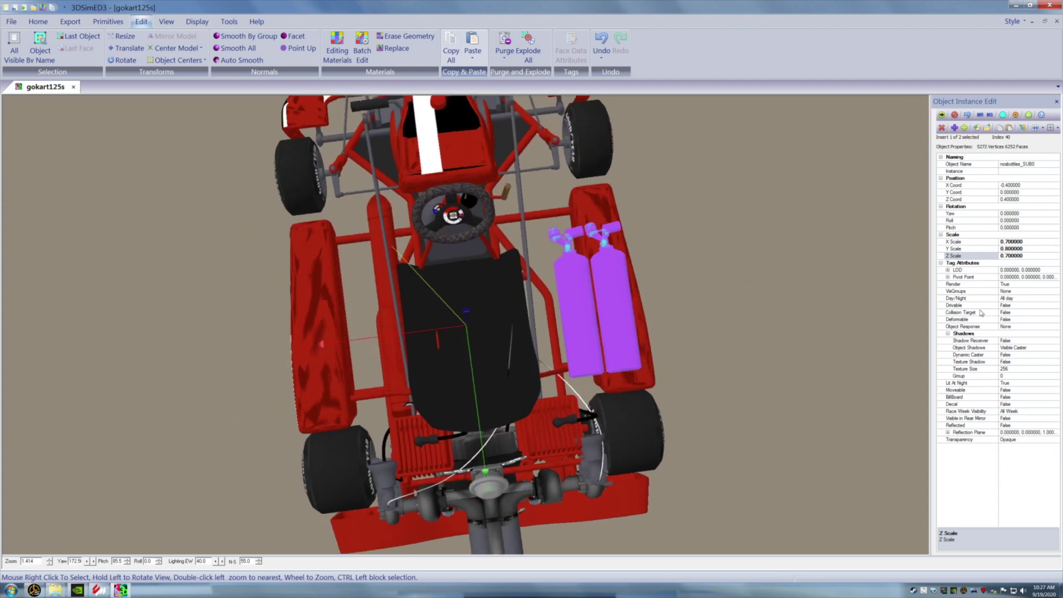
Move the NOS bottles to the opposite side of the kart by setting their X position to 0.4.
left_click(1000, 187)
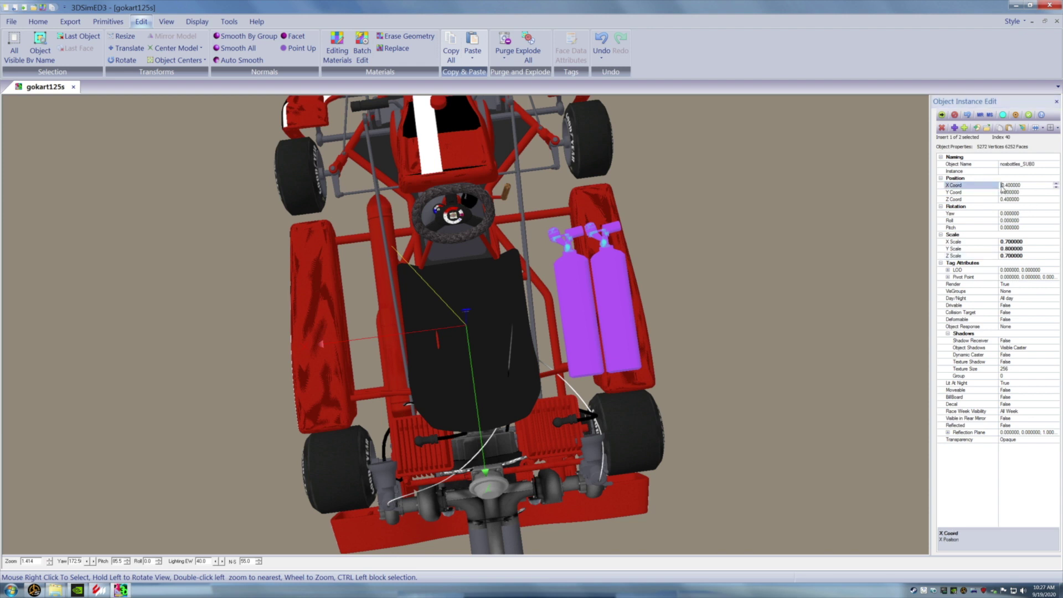
left_click(862, 218)
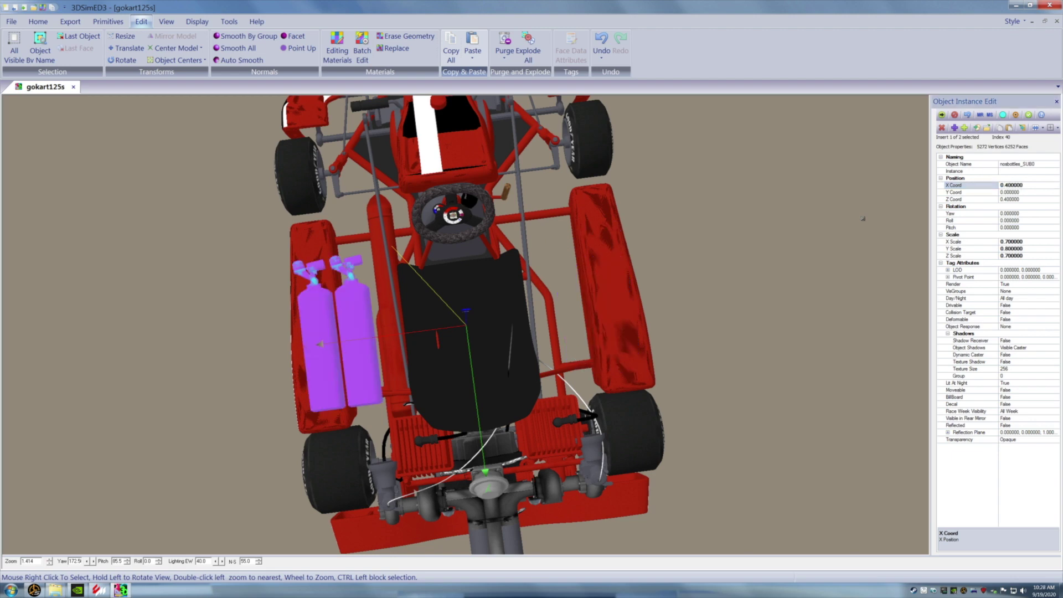
left_click_drag(834, 232, 793, 244)
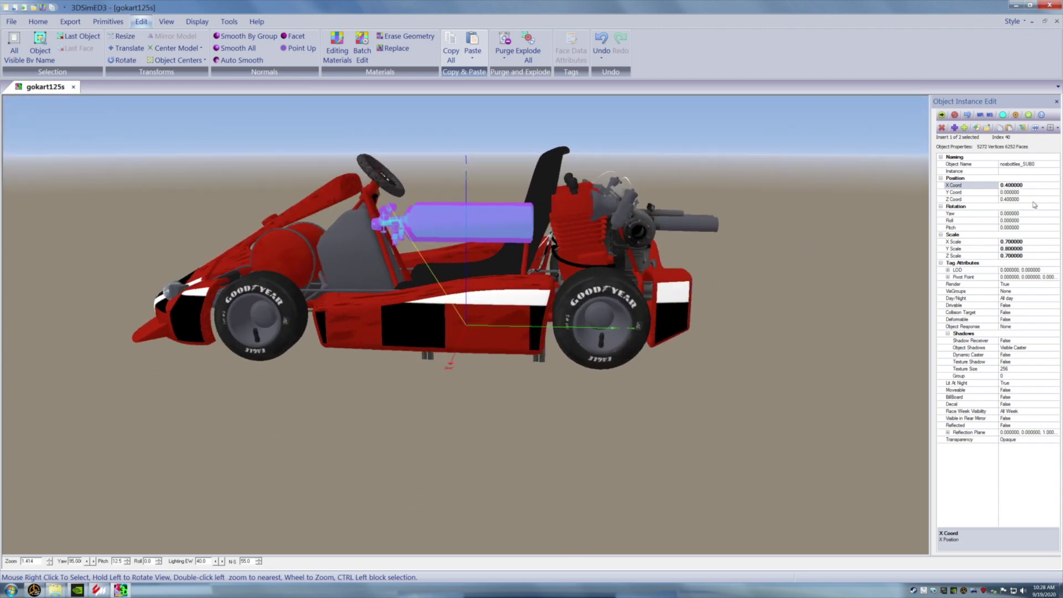
Lower the NOS bottles toward the side pod, setting their Z position to 0.3 and finally 0.2.
left_click(1006, 200)
key("BackSpace")
type("3")
left_click(866, 259)
left_click_drag(866, 259, 866, 259)
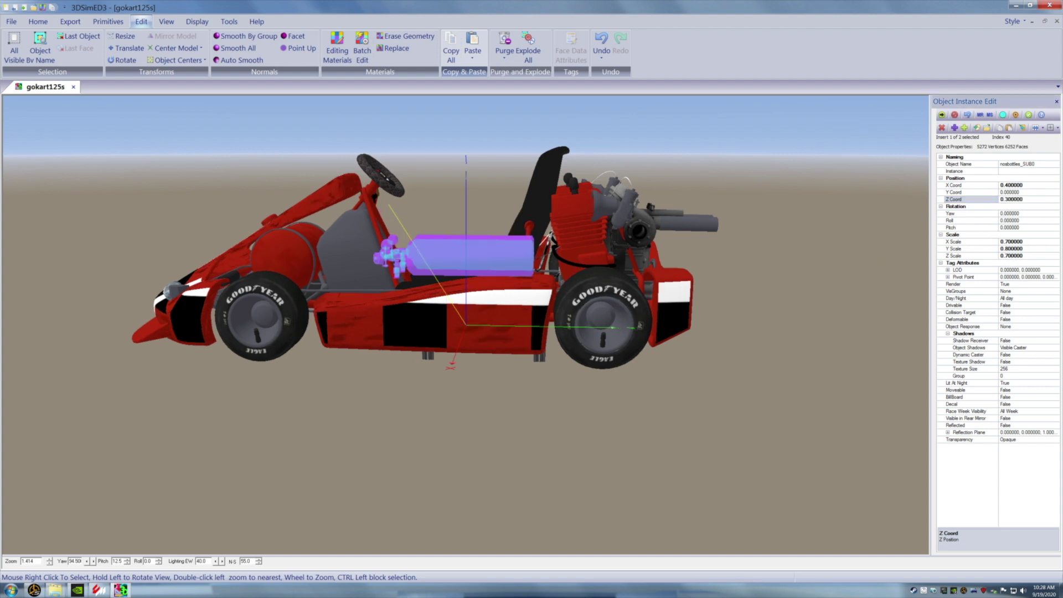
left_click(1004, 200)
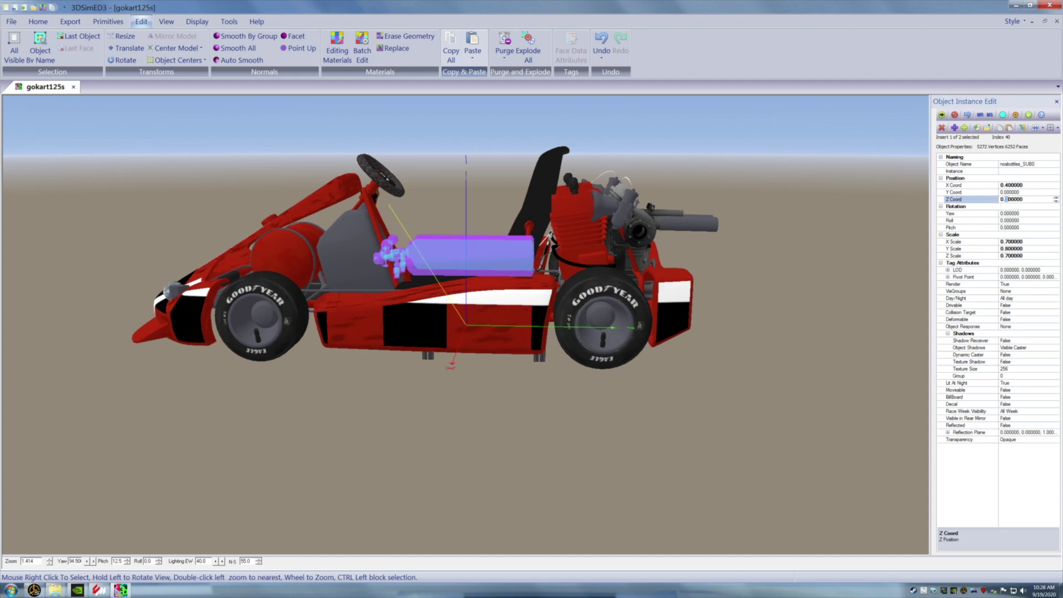
type("2")
key("Return")
left_click_drag(800, 259, 822, 269)
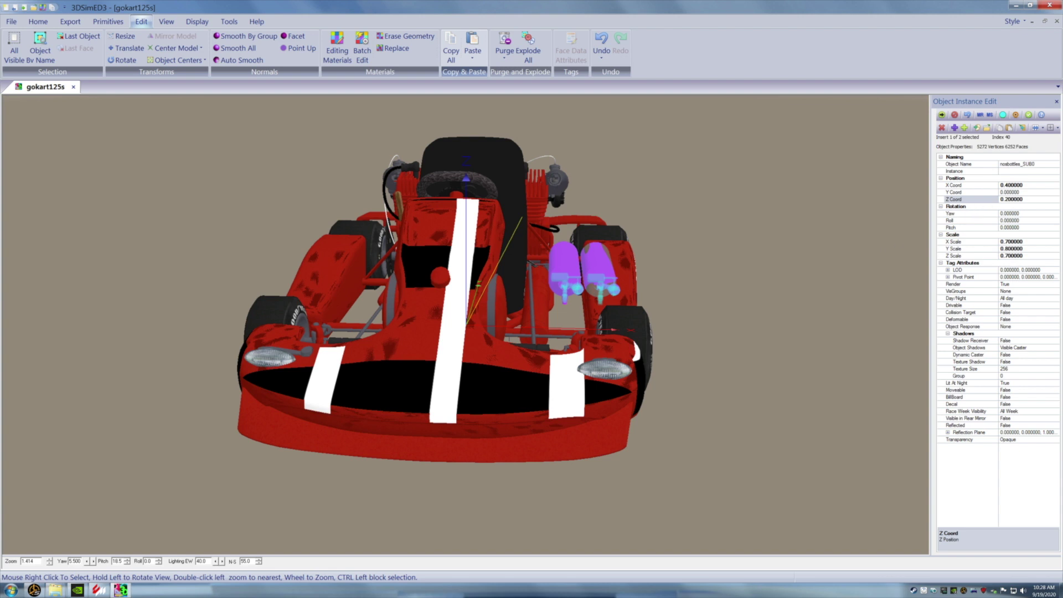
Bring the NOS bottles closer to the seat, setting their X position to 0.33 and finally 0.31.
left_click(1007, 186)
type("33")
key("Return")
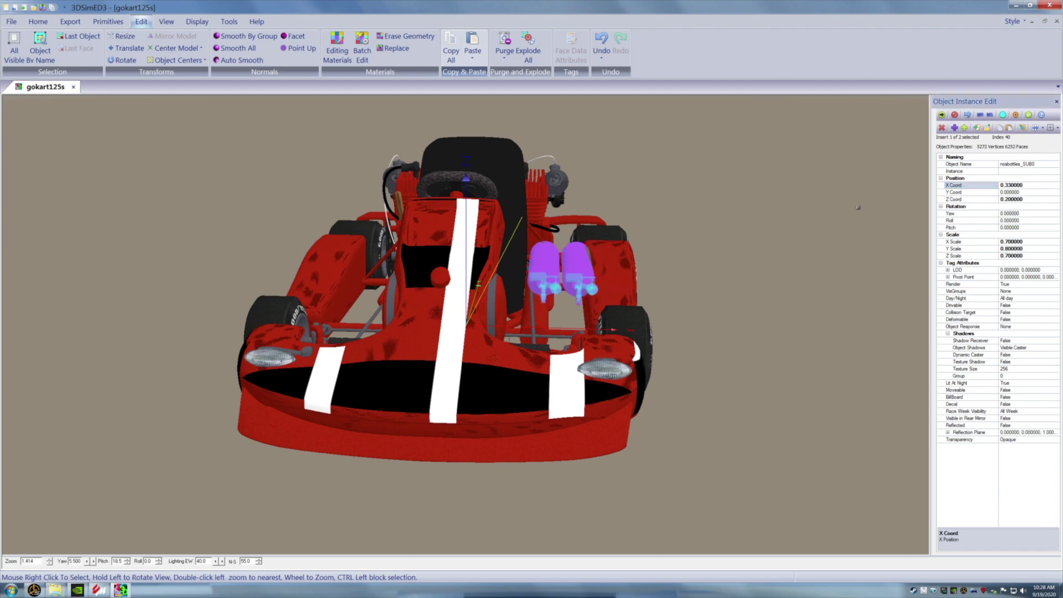
left_click_drag(854, 209, 852, 212)
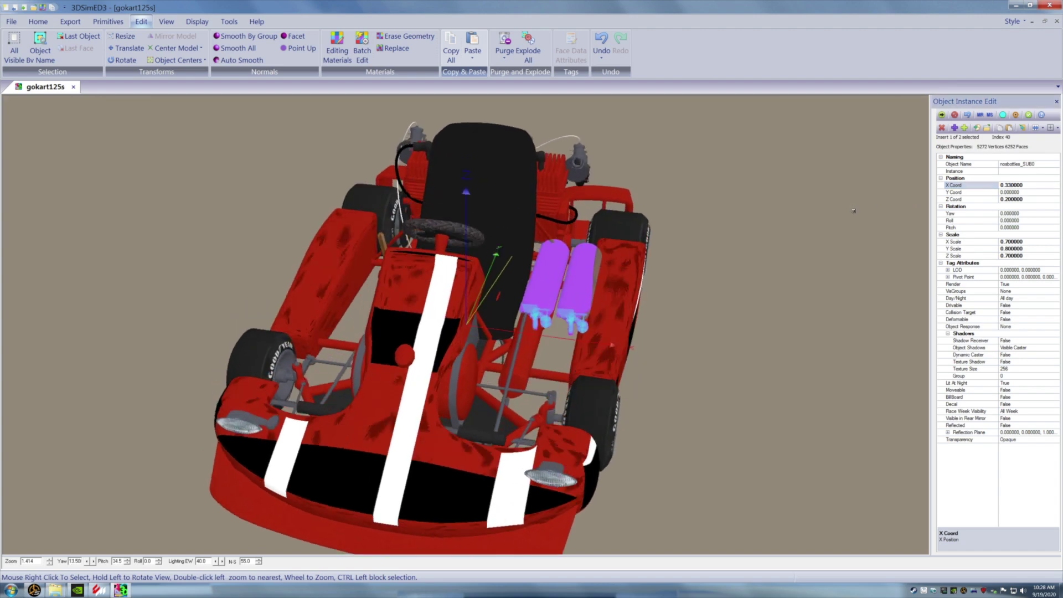
left_click(1008, 185)
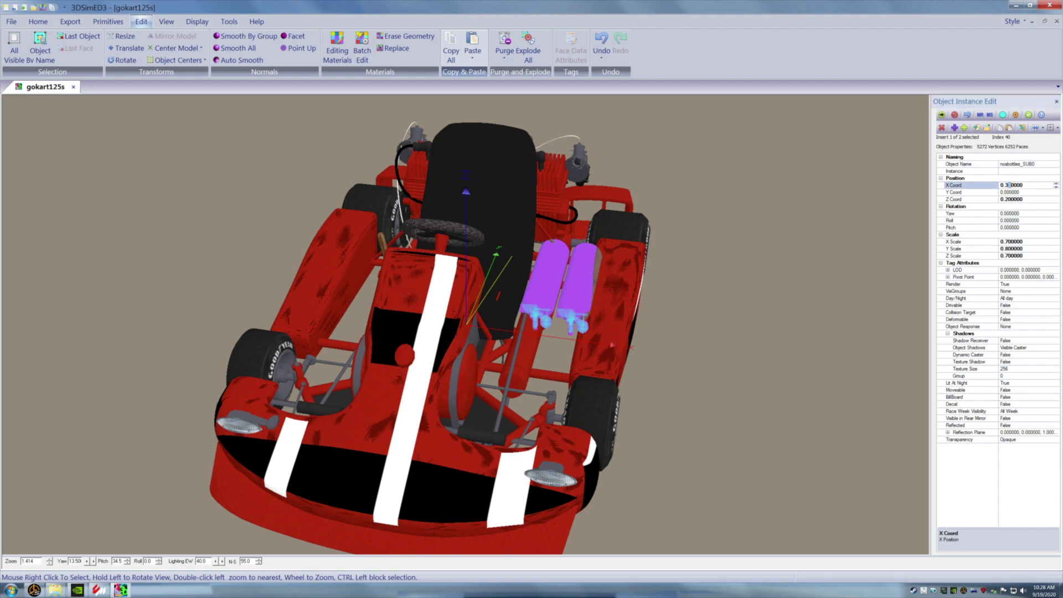
left_click_drag(866, 231, 827, 235)
scroll(827, 234, "up", 1)
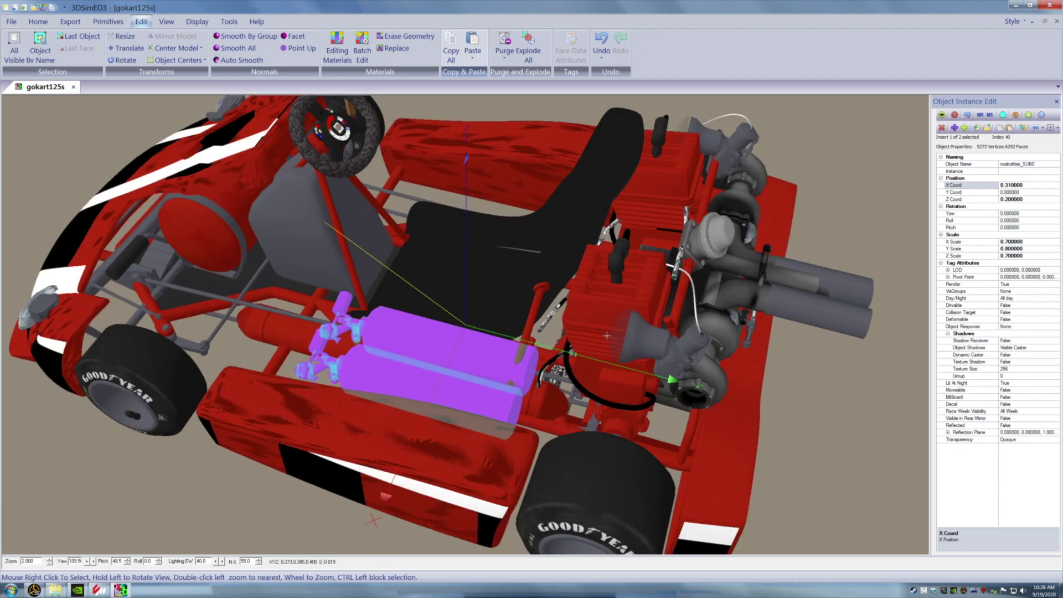
Try shifting the NOS bottles along the kart's length with Y positions of 0.02 and -0.02.
left_click(959, 194)
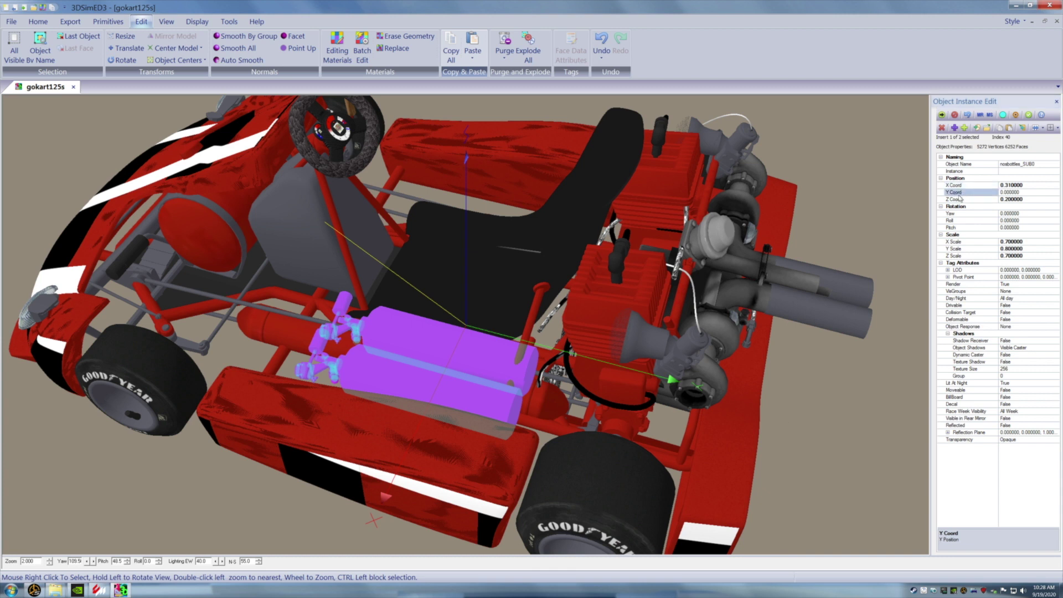
left_click(1007, 192)
key("Return")
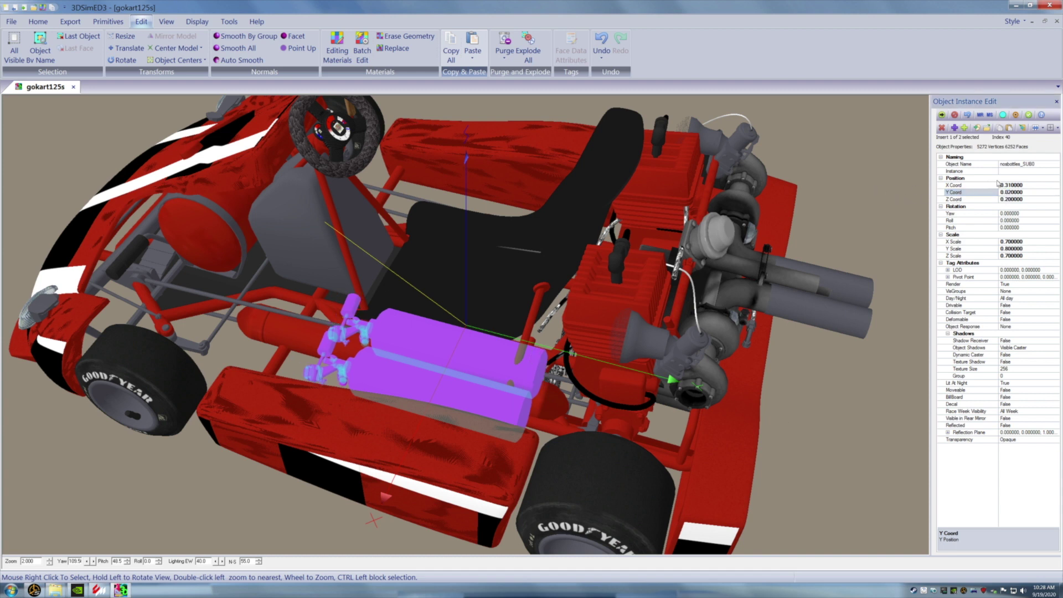
left_click(1000, 192)
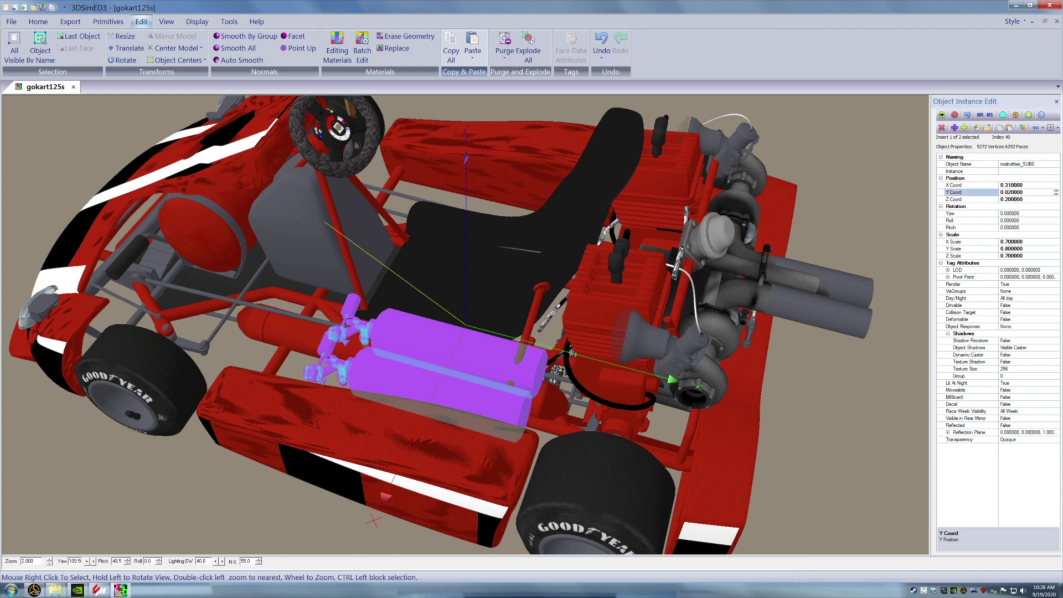
type("-")
key("Return")
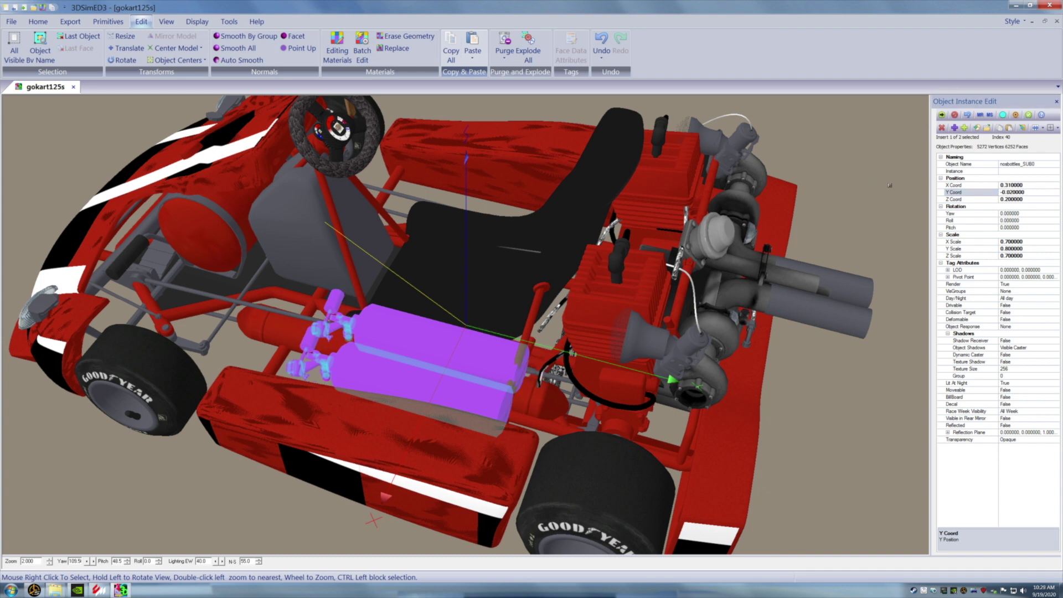
Move the NOS bottles forward between seat and side pod, trying a Y position of -0.05 and settling on -0.04.
left_click(1005, 192)
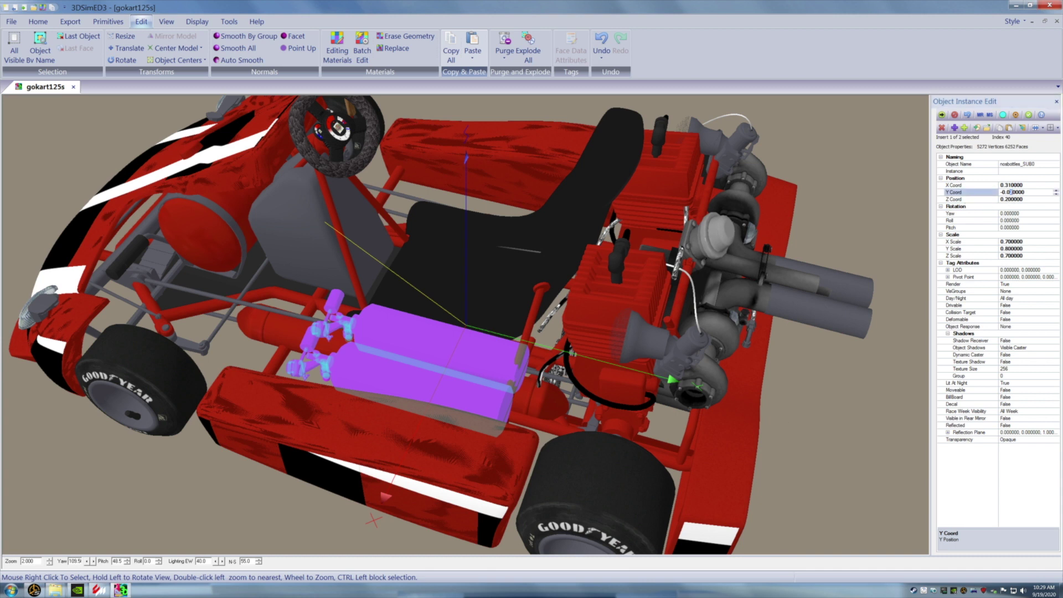
type("5")
key("Return")
left_click_drag(901, 207, 886, 214)
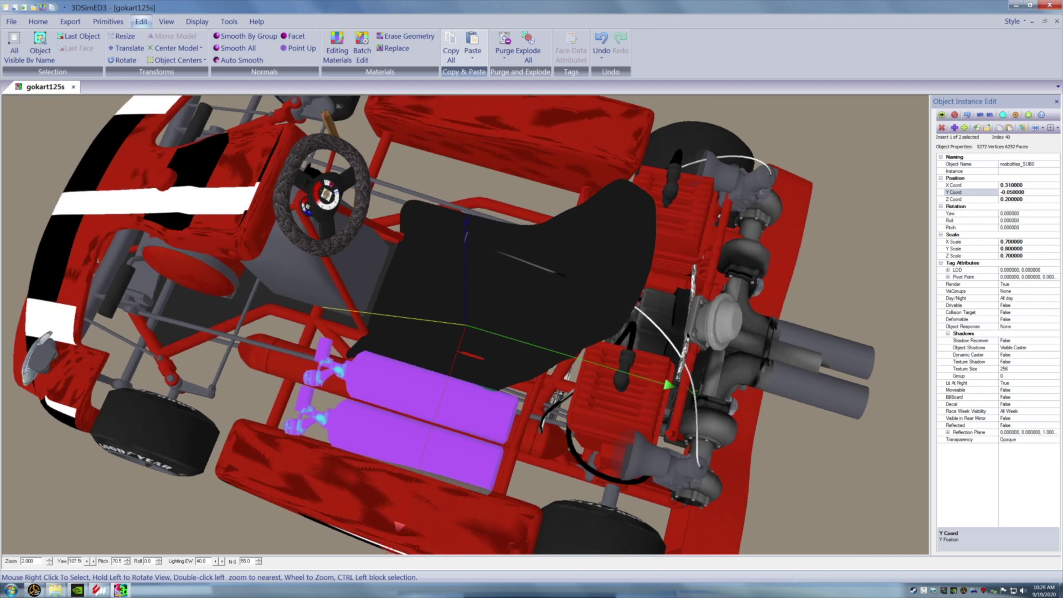
left_click(1007, 192)
type("4")
key("Return")
left_click_drag(878, 206, 914, 242)
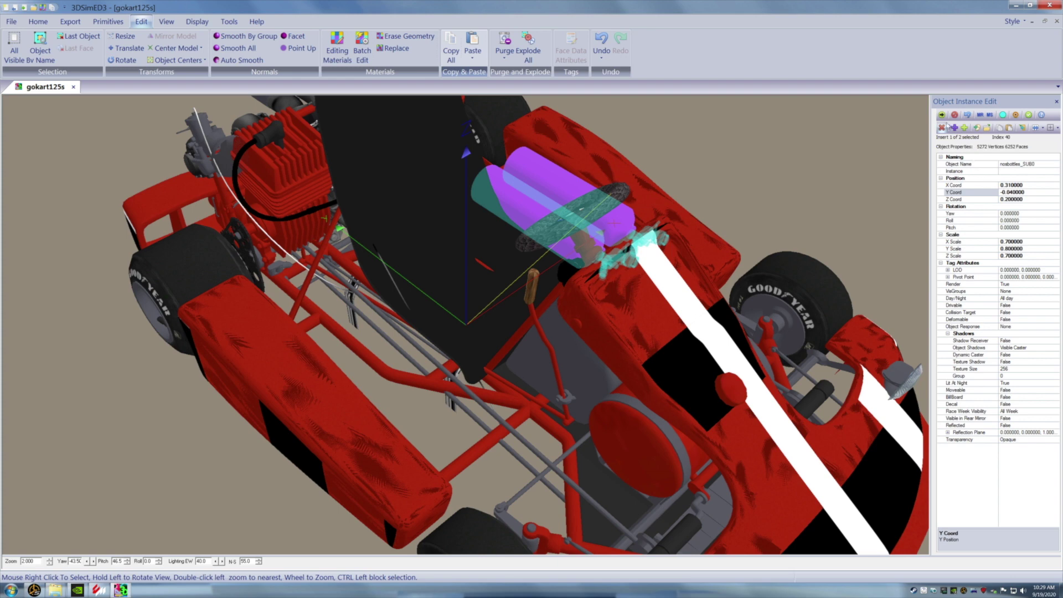
Check the NOS bottles with the alternate selection display, restore it, and lower them to a Z position of 0.15.
left_click(1003, 115)
left_click_drag(772, 167, 721, 169)
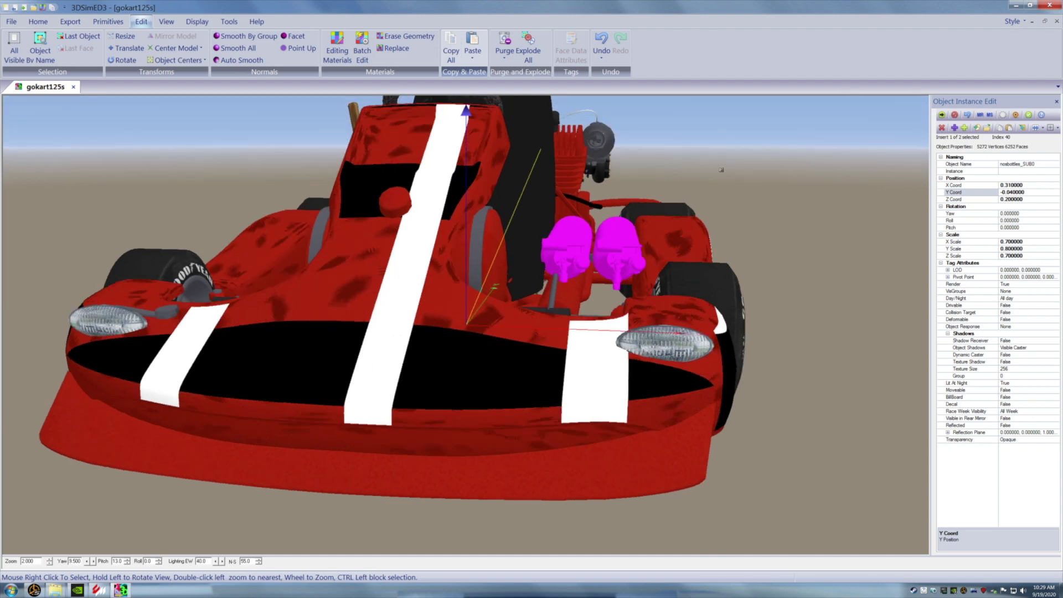
left_click(1002, 116)
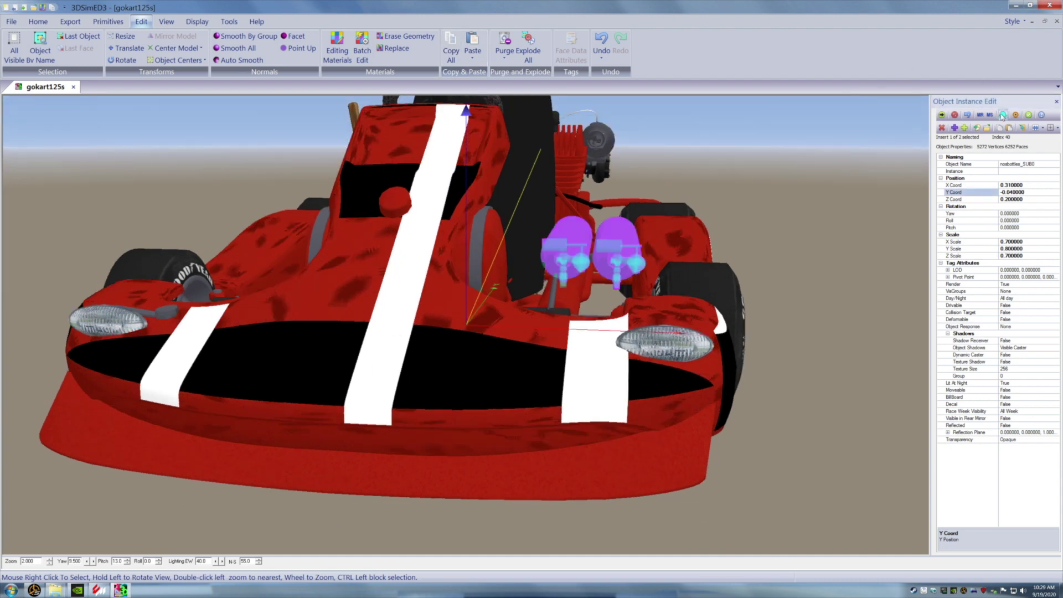
left_click_drag(1005, 200, 1010, 201)
type("15")
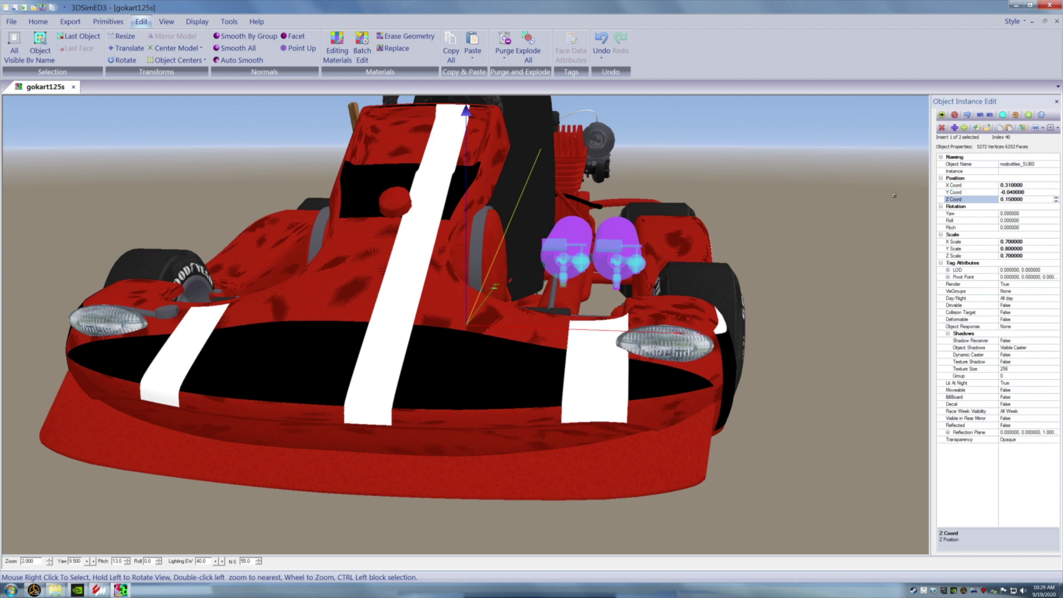
key("Return")
left_click_drag(892, 199, 854, 207)
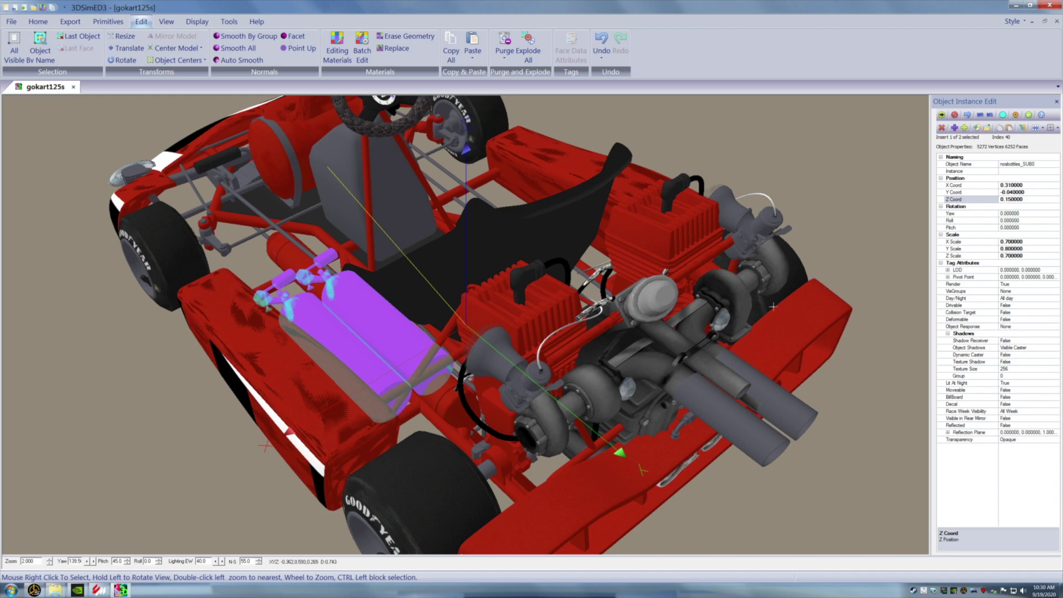
Show the NOS bottles with the alternate selection highlight and narrow them to an X scale of 0.5.
left_click_drag(544, 312, 490, 342)
scroll(489, 342, "up", 2)
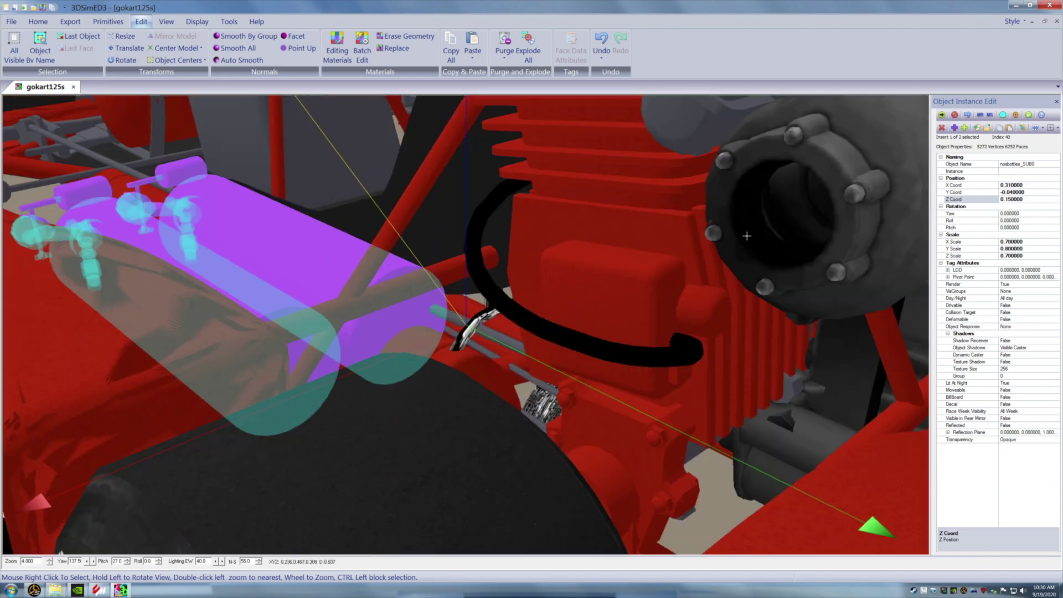
left_click(1002, 116)
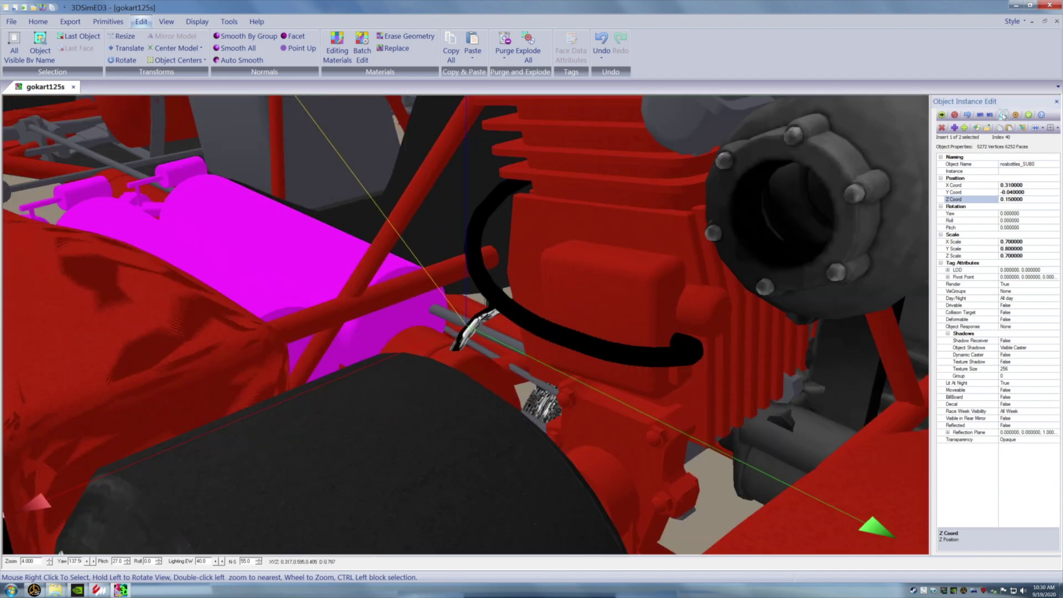
left_click_drag(418, 340, 419, 344)
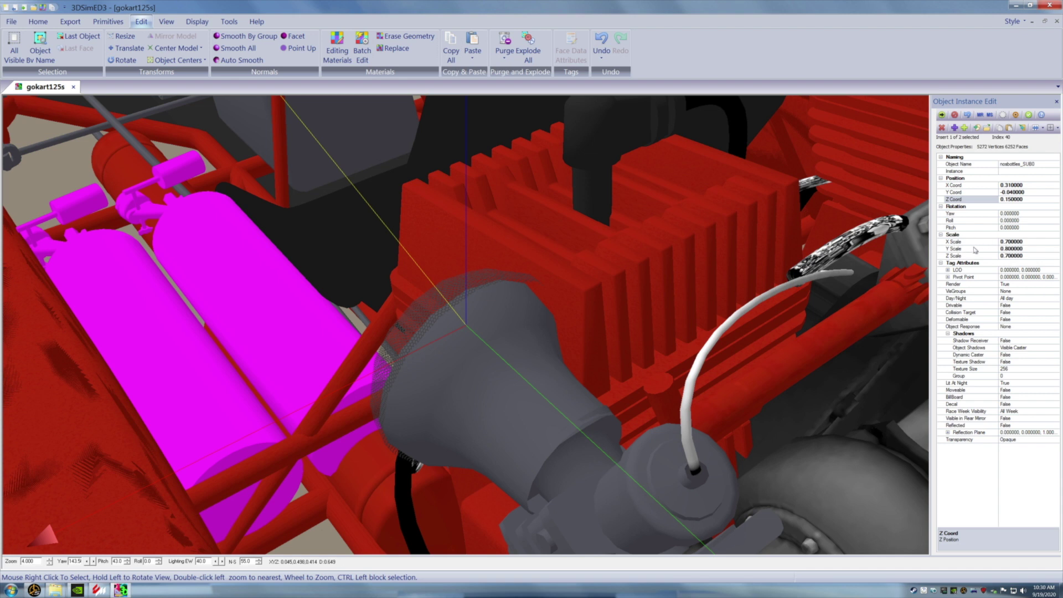
left_click(1004, 243)
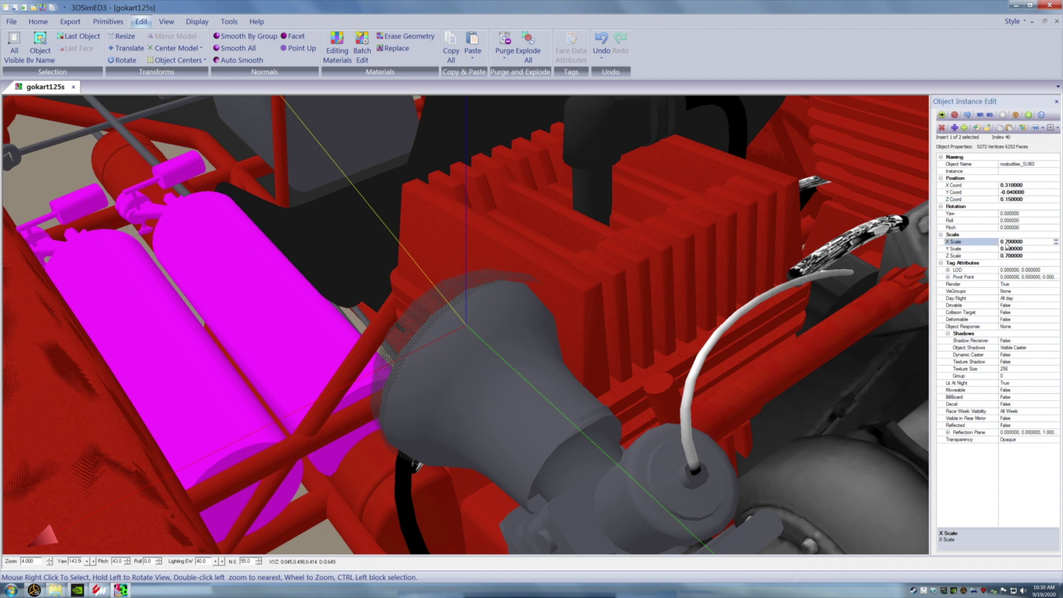
type("5")
key("Return")
left_click_drag(630, 264, 633, 264)
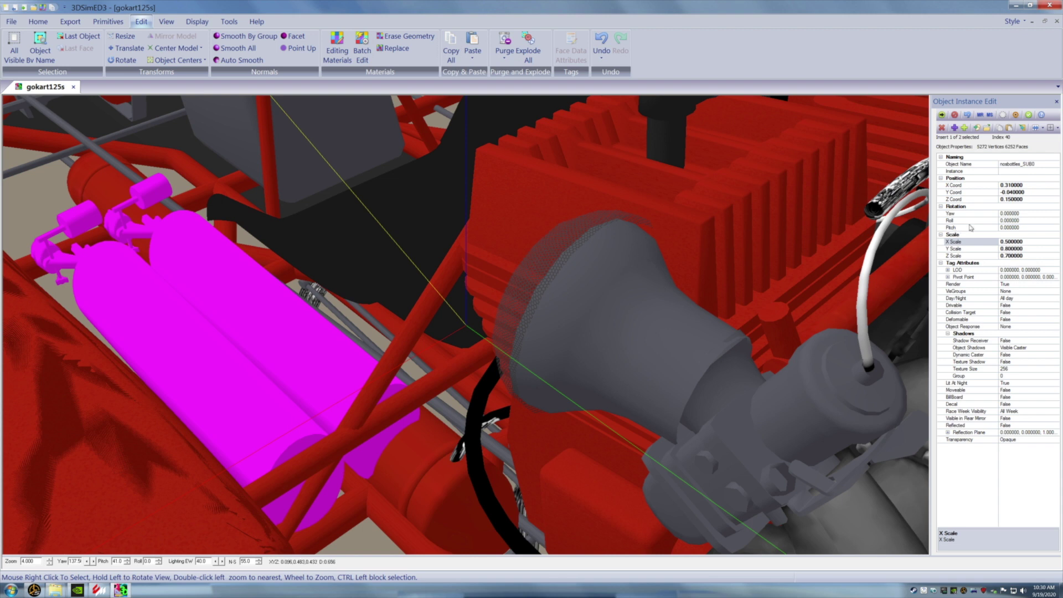
Try raising the NOS bottles with Z positions of 0.17 and 0.19.
left_click(1010, 201)
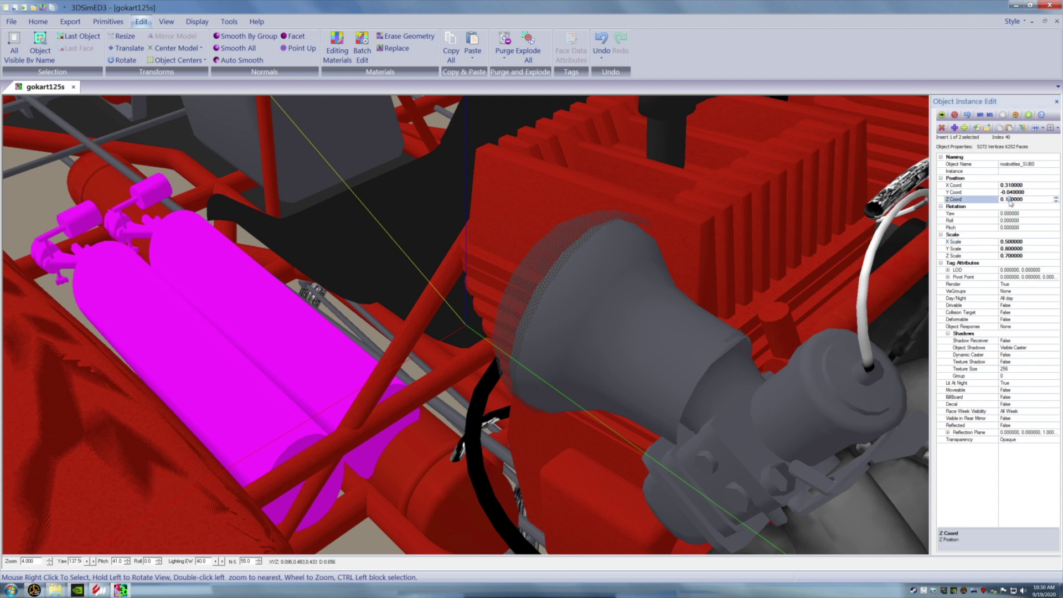
type("7")
key("Return")
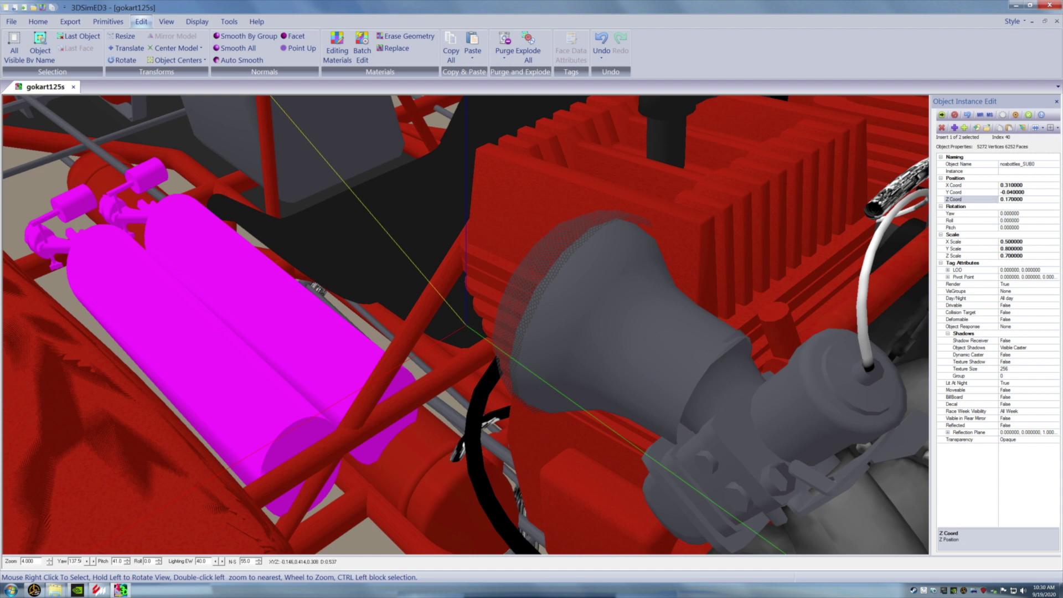
left_click(1007, 199)
type("9")
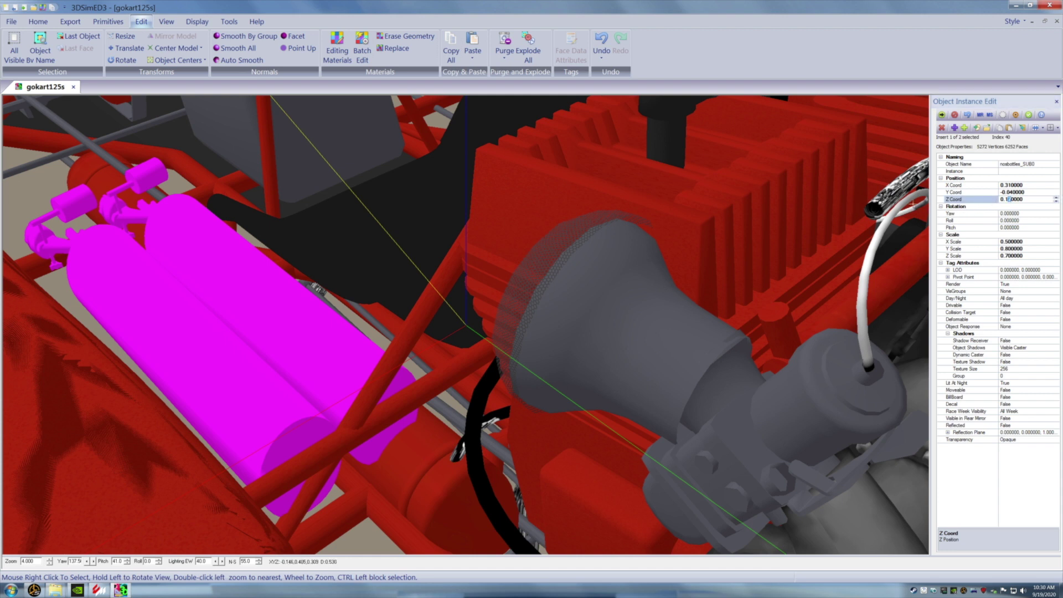
key("Return")
left_click_drag(857, 206, 800, 228)
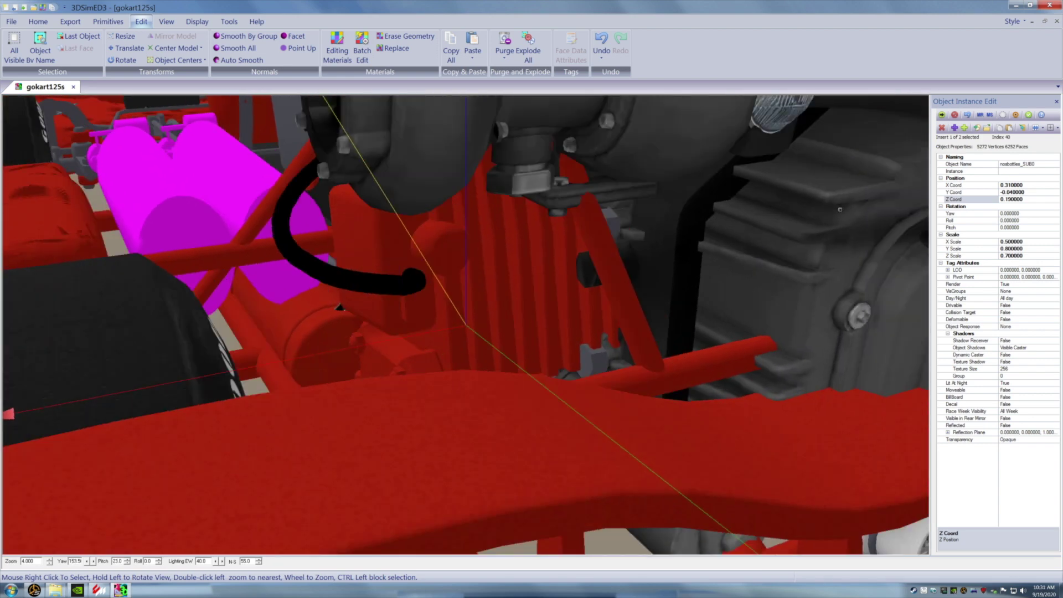
Try a Z position of 0.21 for the NOS bottles, reduce it to 0.20, and check the clearance above the frame.
left_click(1005, 199)
type("21")
key("Return")
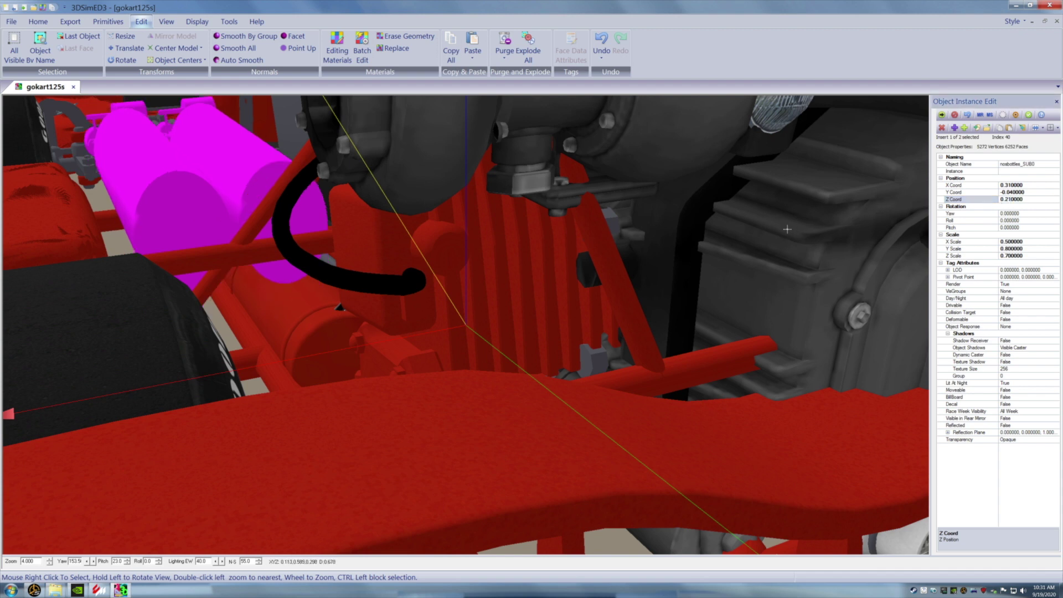
left_click(1005, 200)
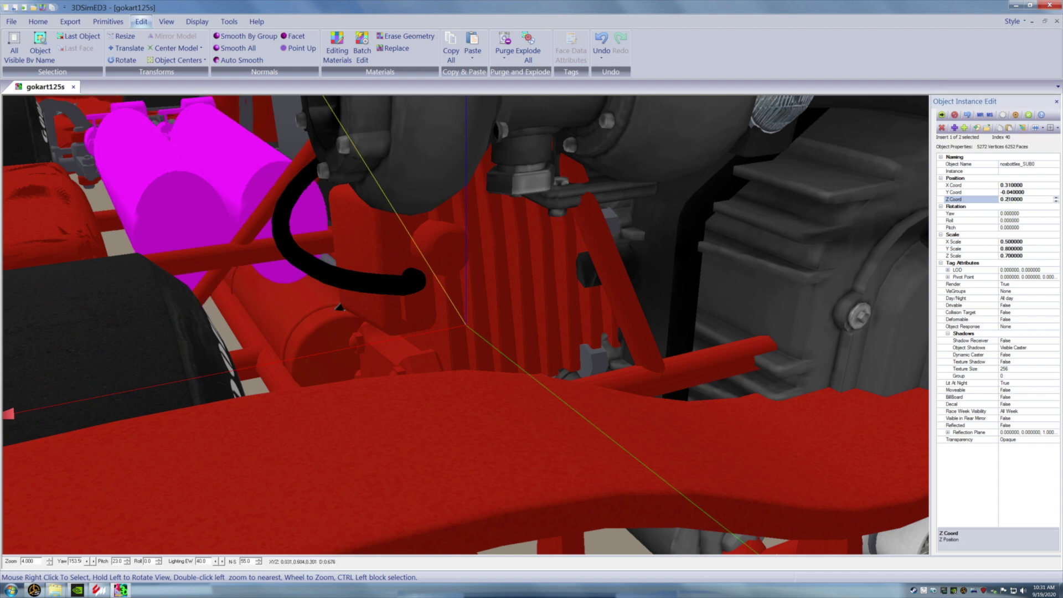
type("0")
left_click(828, 234)
left_click_drag(681, 244, 775, 265)
scroll(823, 240, "up", 1)
scroll(780, 265, "down", 1)
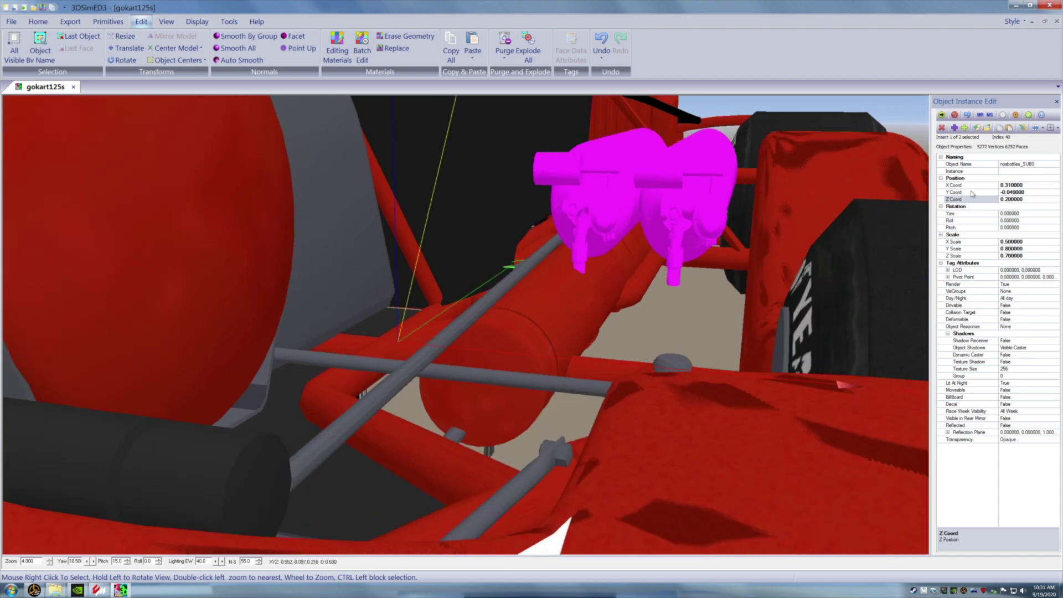
Move the NOS bottles outward from the seat, trying an X position of 0.32 and settling on 0.33.
left_click(1008, 186)
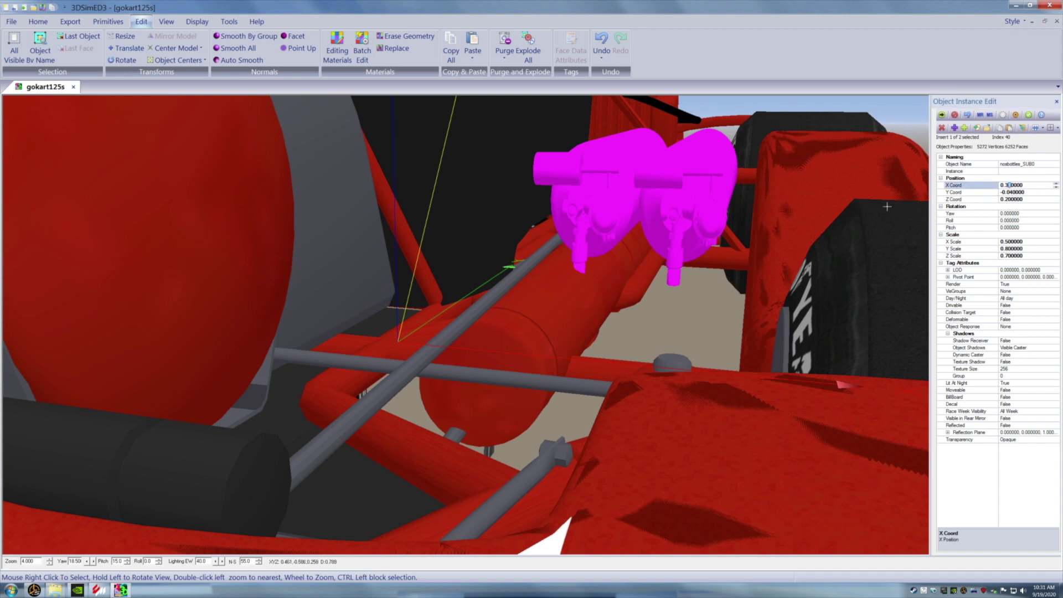
type("2")
key("Return")
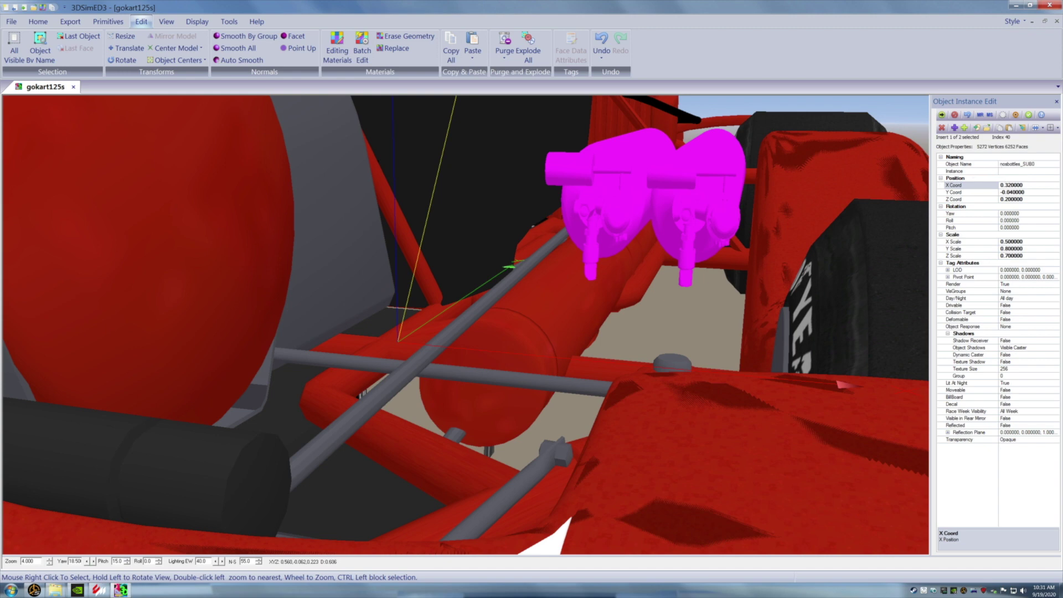
left_click(1008, 186)
type("3")
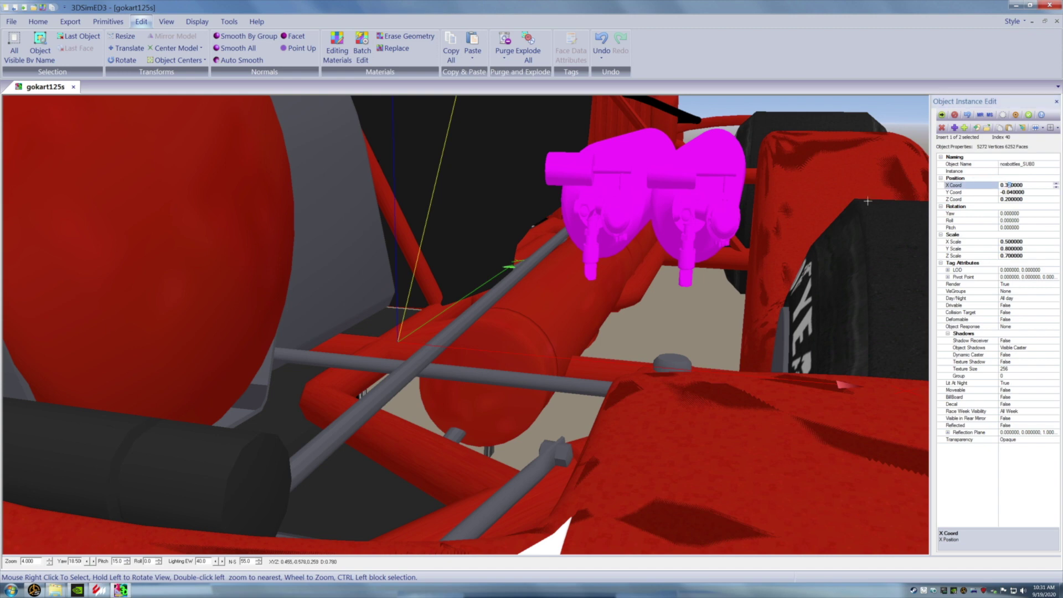
left_click_drag(857, 203, 860, 203)
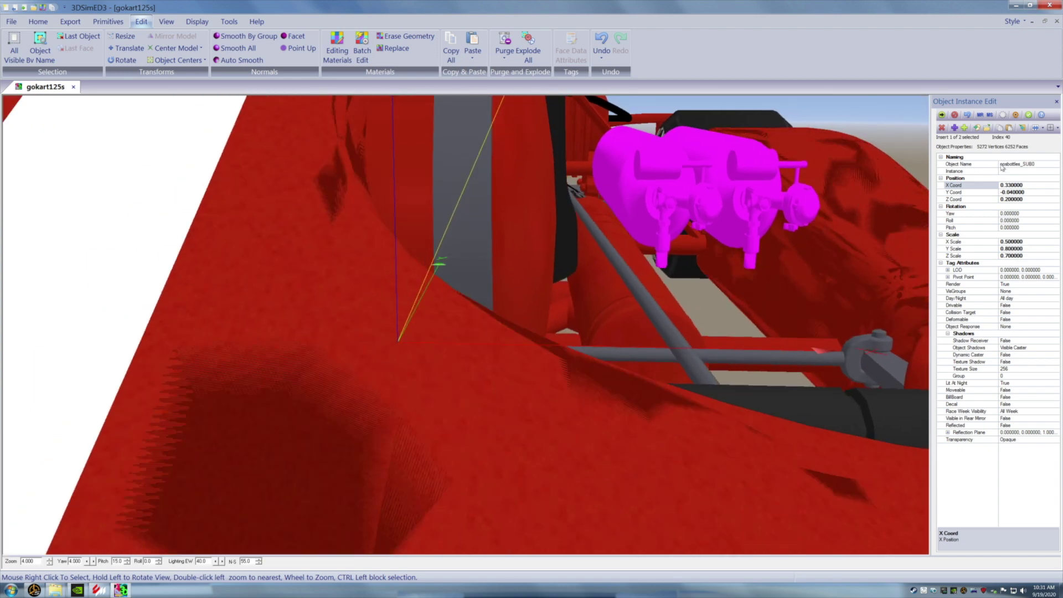
Lower the NOS bottles to a Z position of 0.19 and check their fit beside the seat.
left_click_drag(1006, 200, 1011, 200)
type("1")
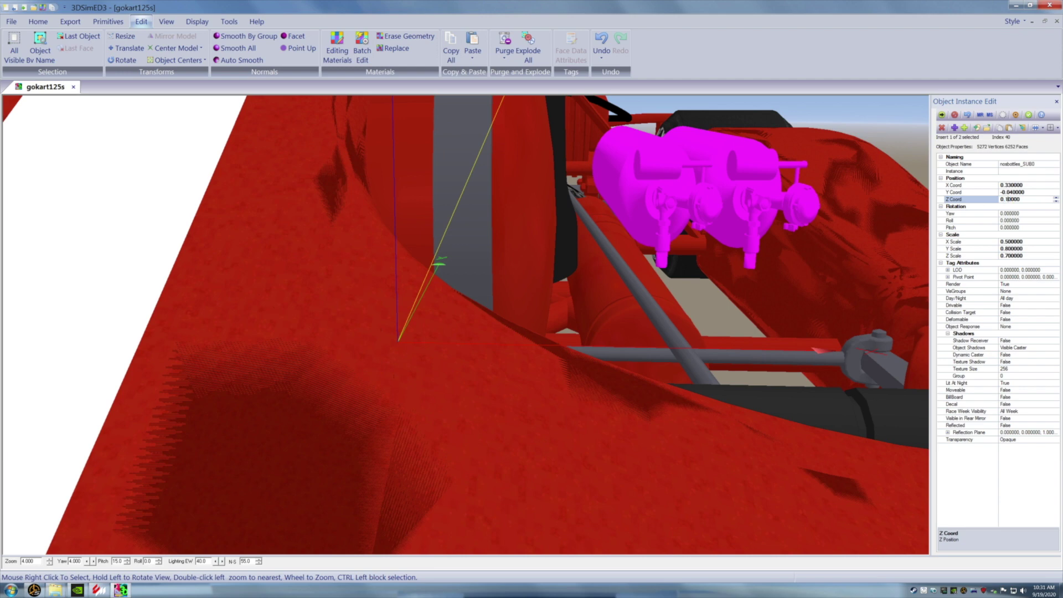
type("9")
left_click(882, 194)
left_click_drag(882, 194, 859, 209)
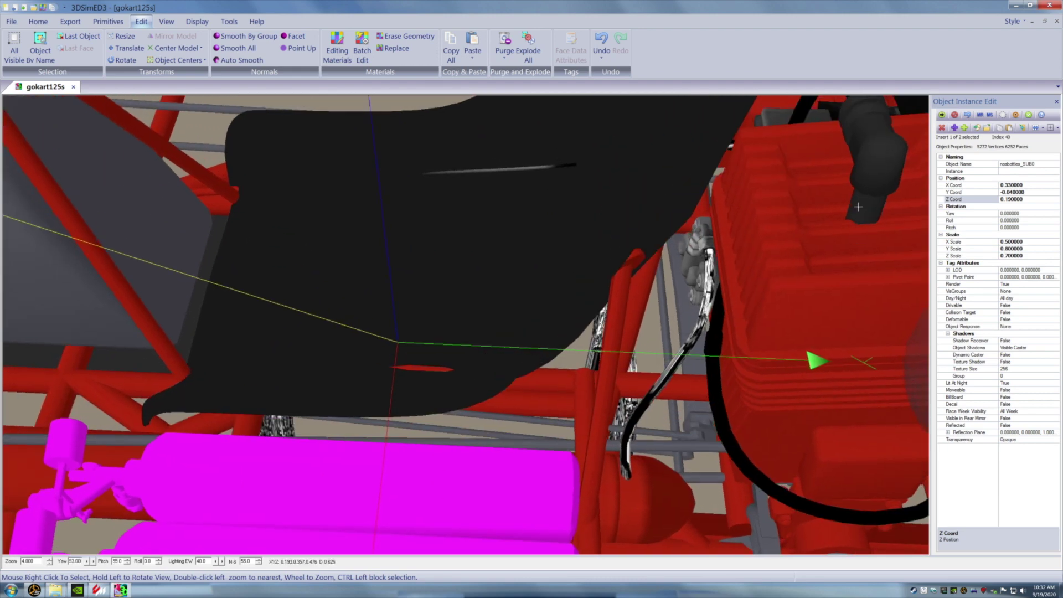
Set the NOS bottles' Y position to -0.042 and inspect their placement from the side, front and above.
left_click(1012, 193)
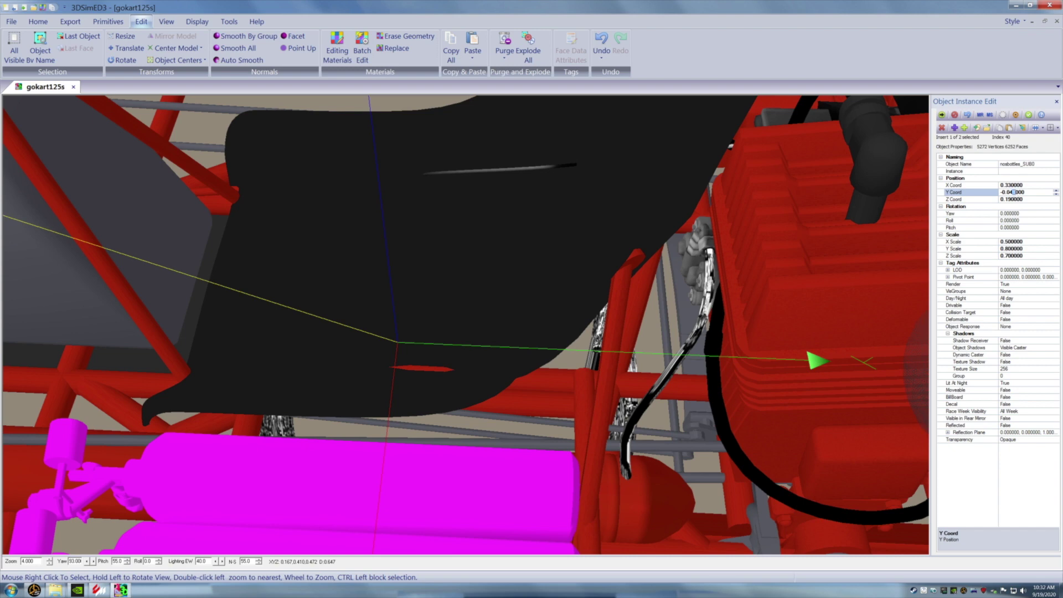
type("2")
key("Return")
left_click_drag(847, 236, 844, 233)
scroll(850, 231, "down", 1)
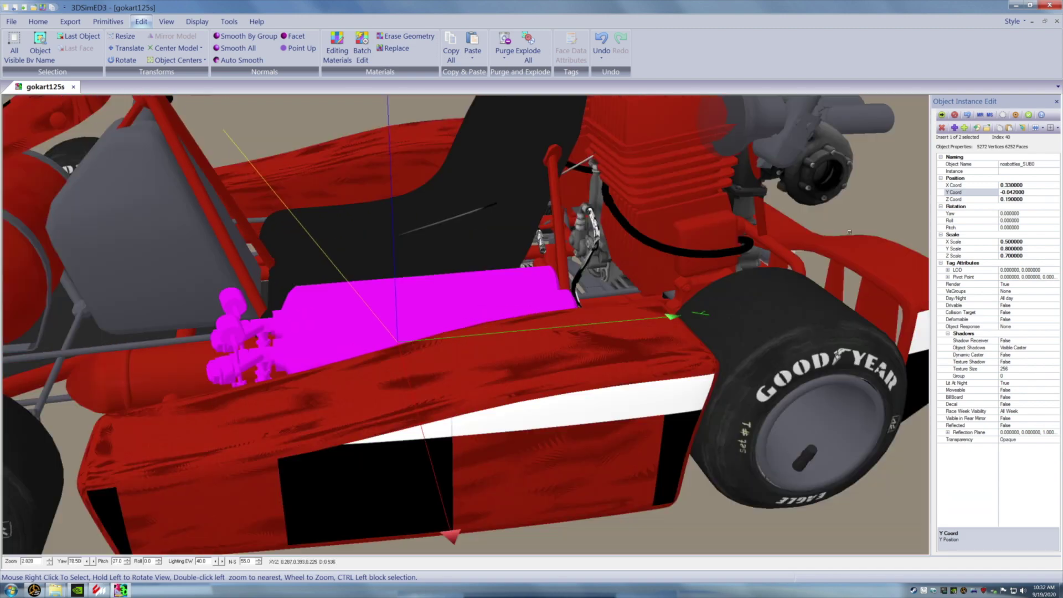
left_click_drag(681, 303, 693, 301)
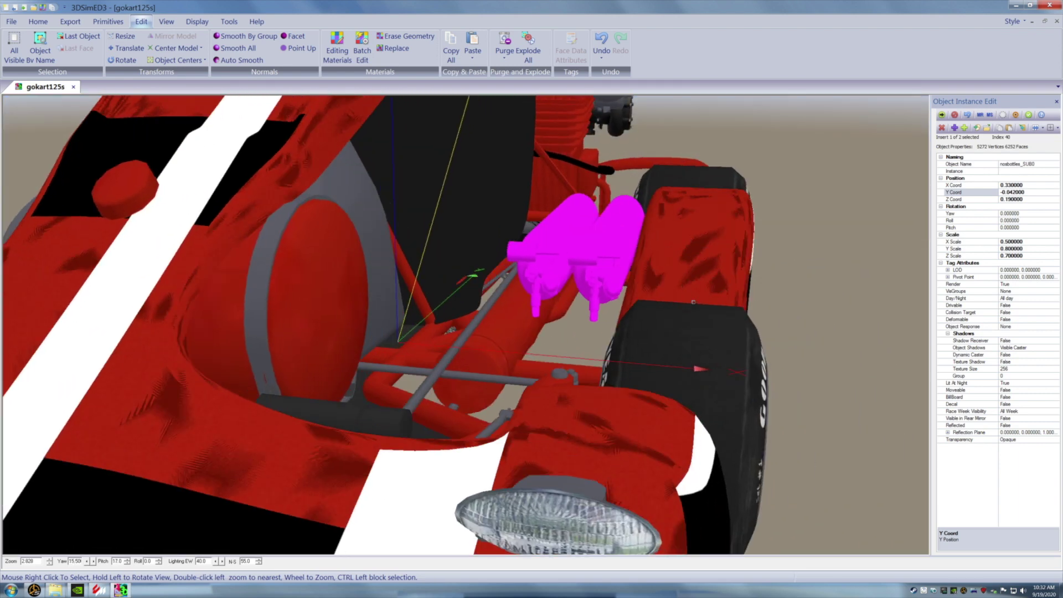
left_click_drag(692, 301, 672, 307)
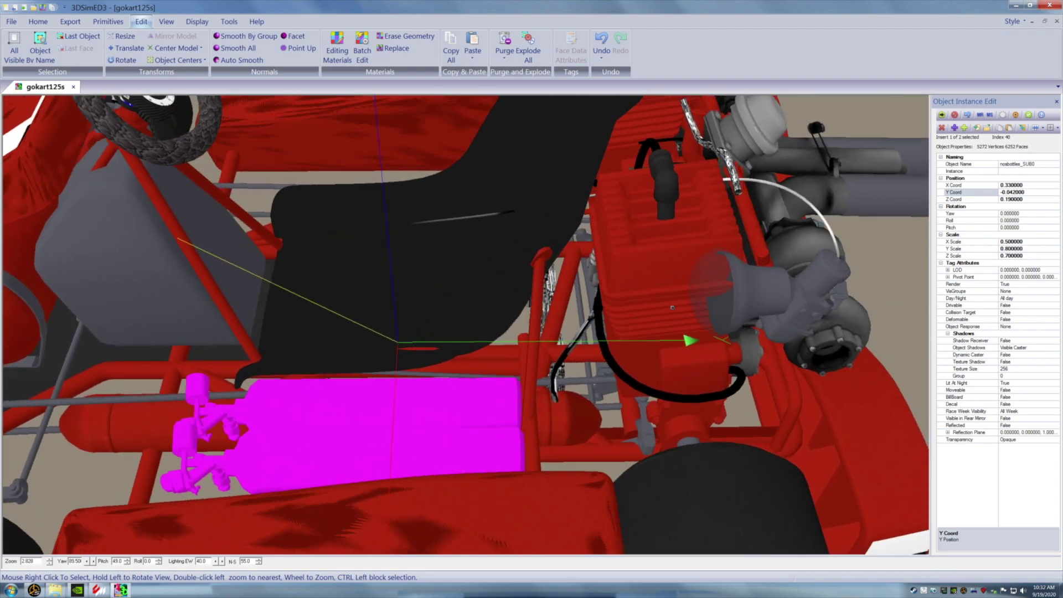
left_click_drag(672, 307, 692, 299)
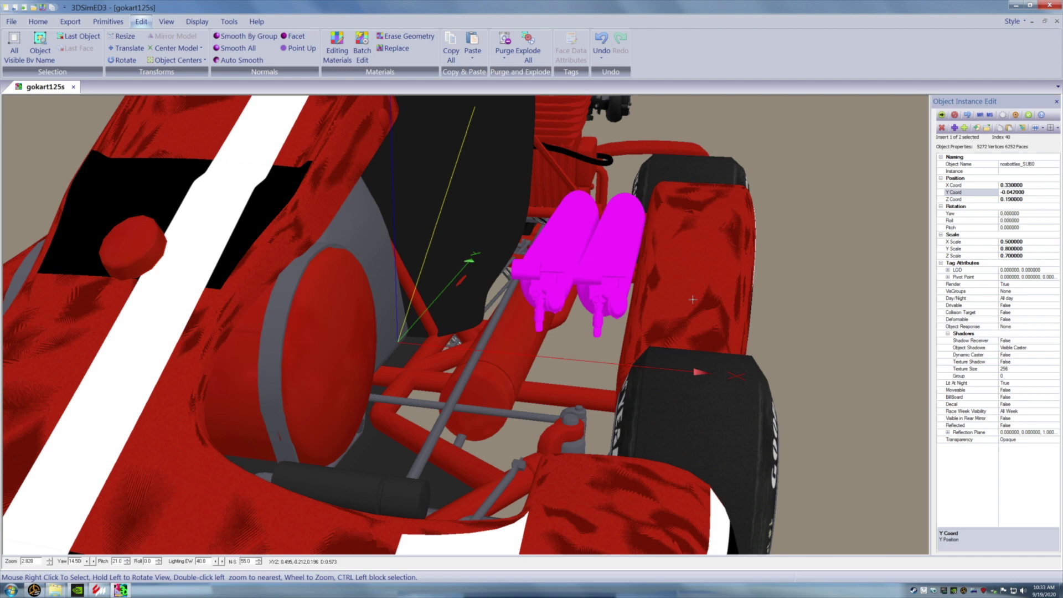
Select the strap object nosbottles_SUB1 beneath the kart for editing and toggle its selection highlight.
mouse_move(644, 360)
left_mouse_down()
mouse_move(648, 382)
mouse_move(641, 378)
left_mouse_up()
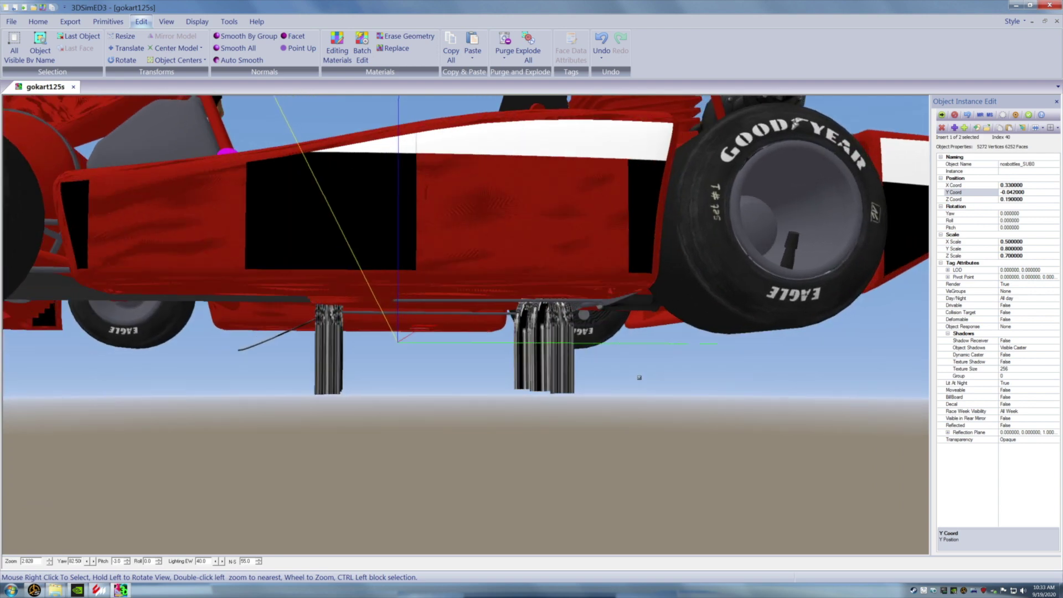
mouse_move(446, 433)
left_mouse_down()
mouse_move(460, 428)
mouse_move(445, 429)
left_mouse_up()
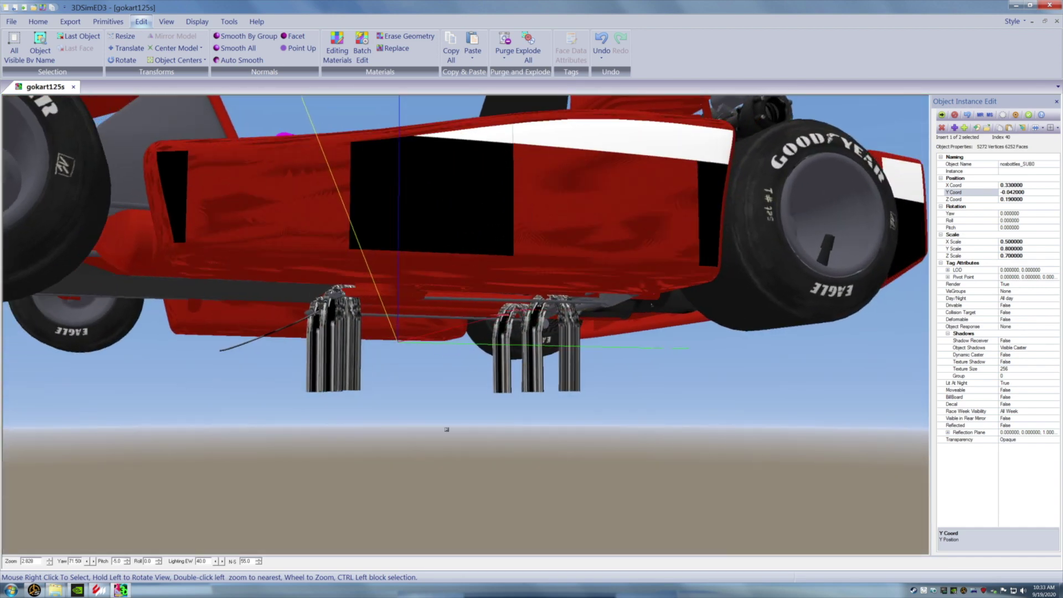
left_click_drag(342, 337, 364, 323)
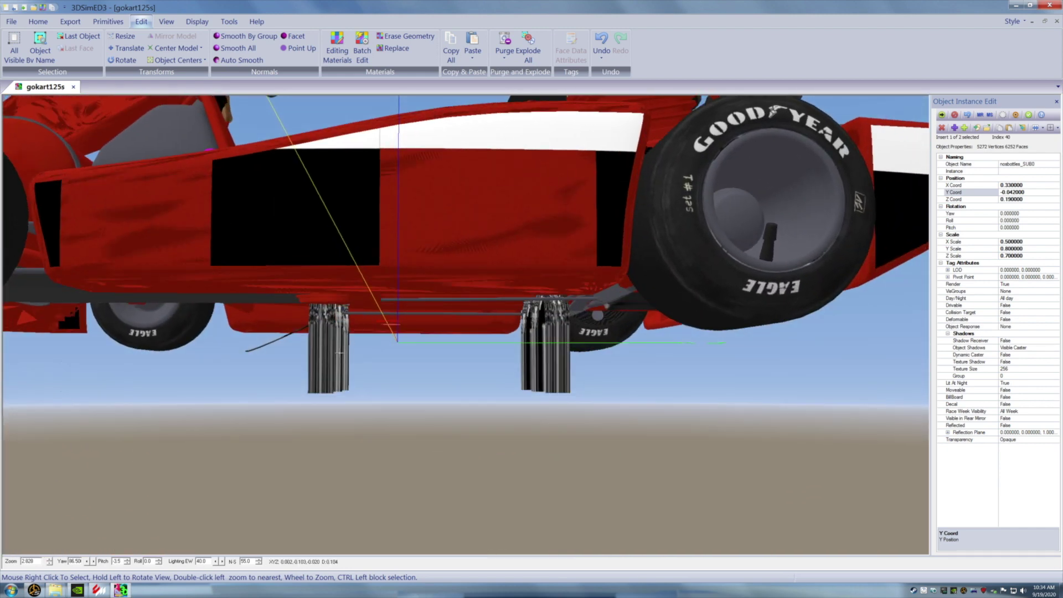
right_click(339, 354)
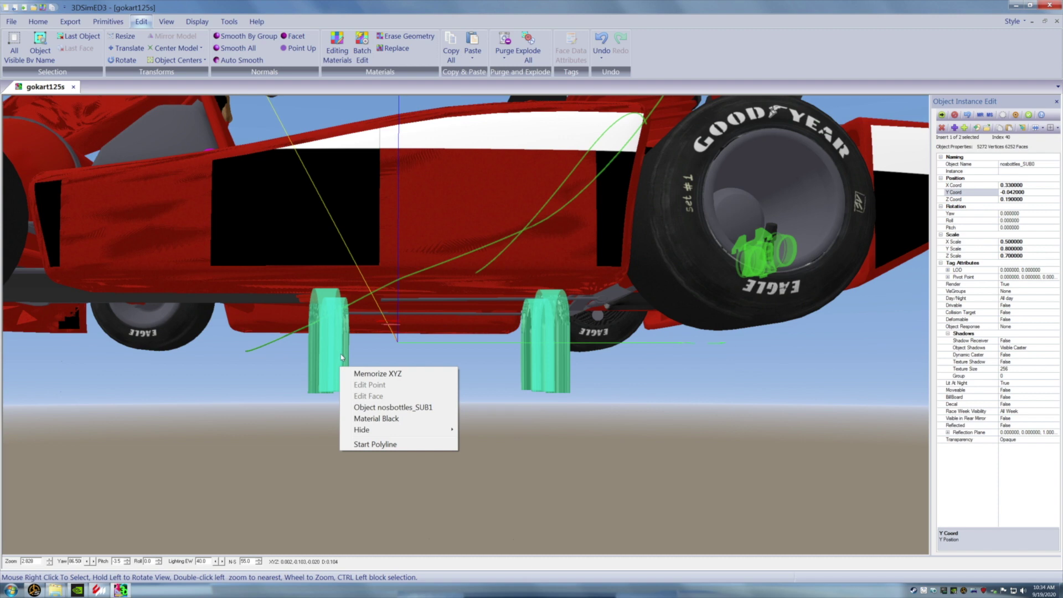
left_click(480, 423)
left_click_drag(482, 422, 509, 420)
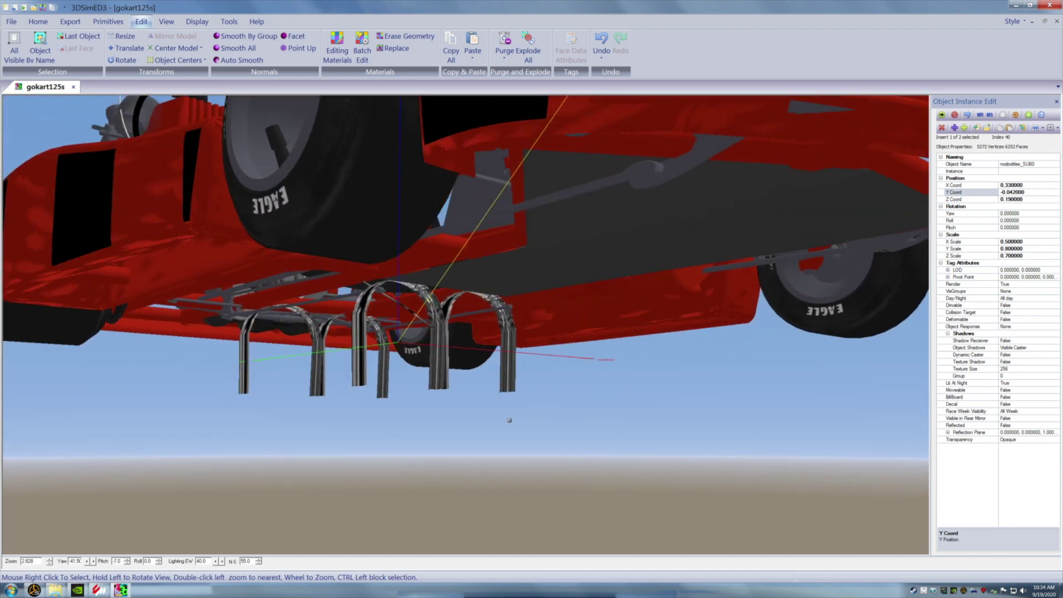
right_click(505, 375)
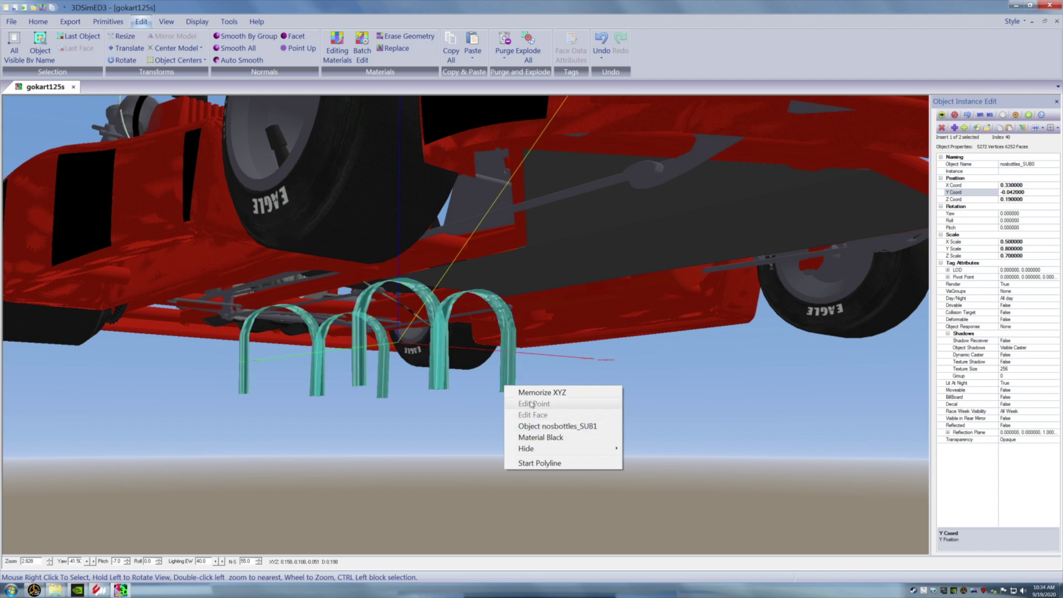
left_click(542, 427)
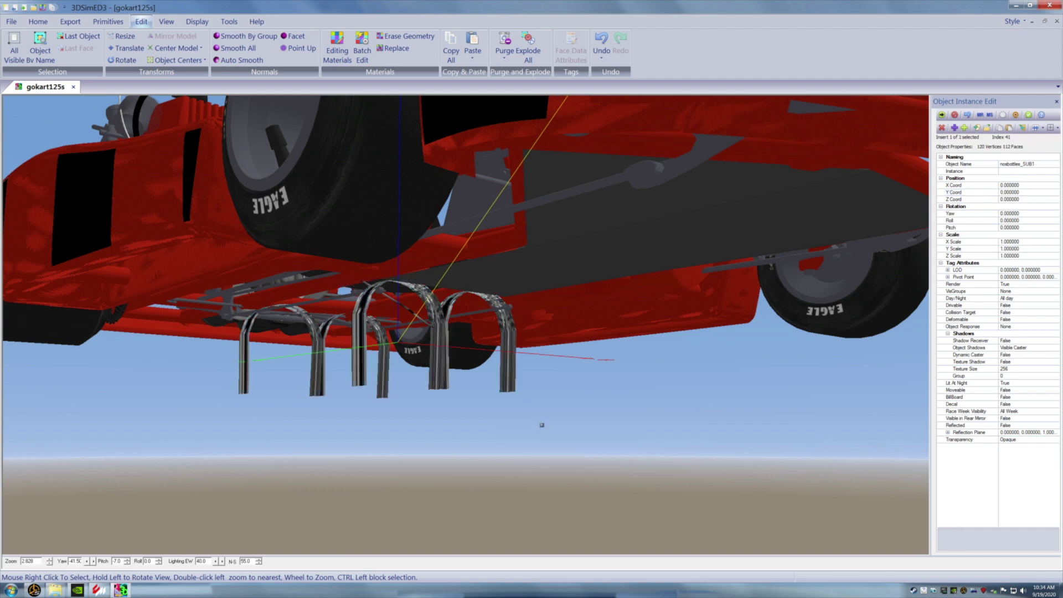
left_click(1002, 116)
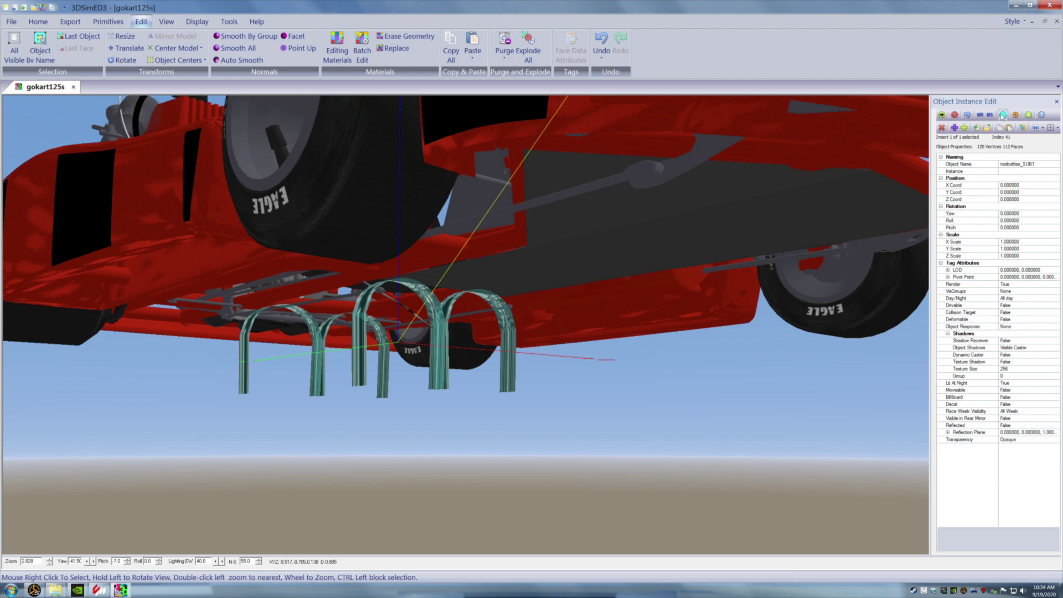
left_click_drag(664, 405, 620, 410)
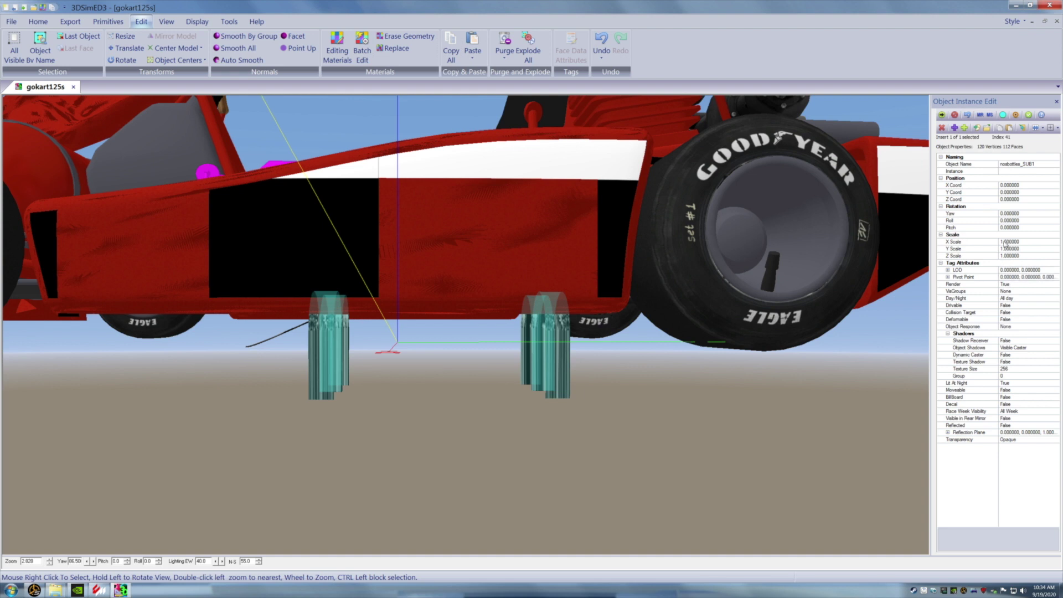
Scale the strap object nosbottles_SUB1 to 0.5 in X, 0.8 in Y and 0.7 in Z.
left_click(1006, 243)
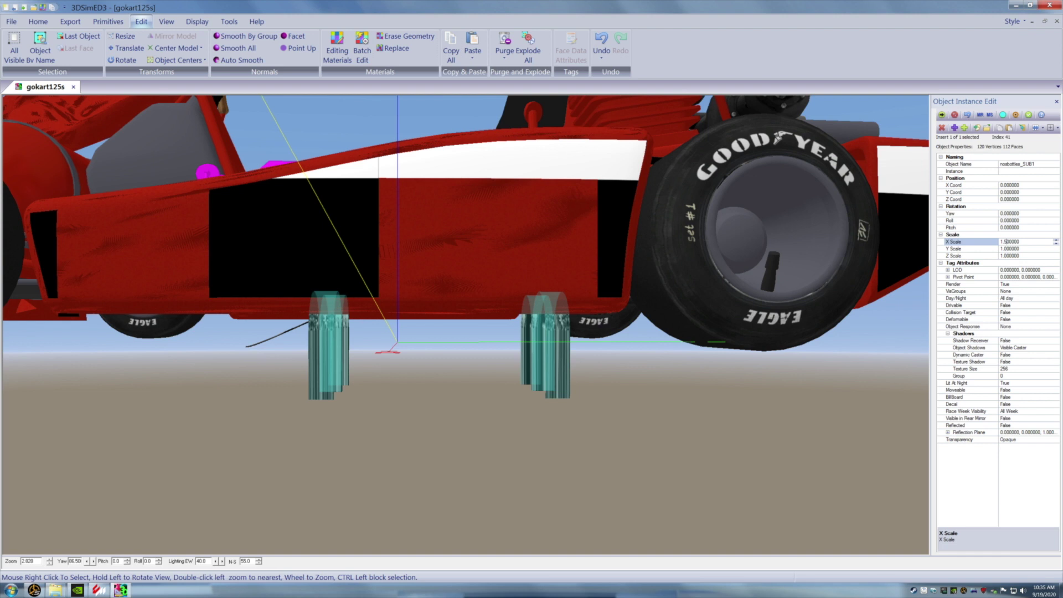
left_click(1005, 249)
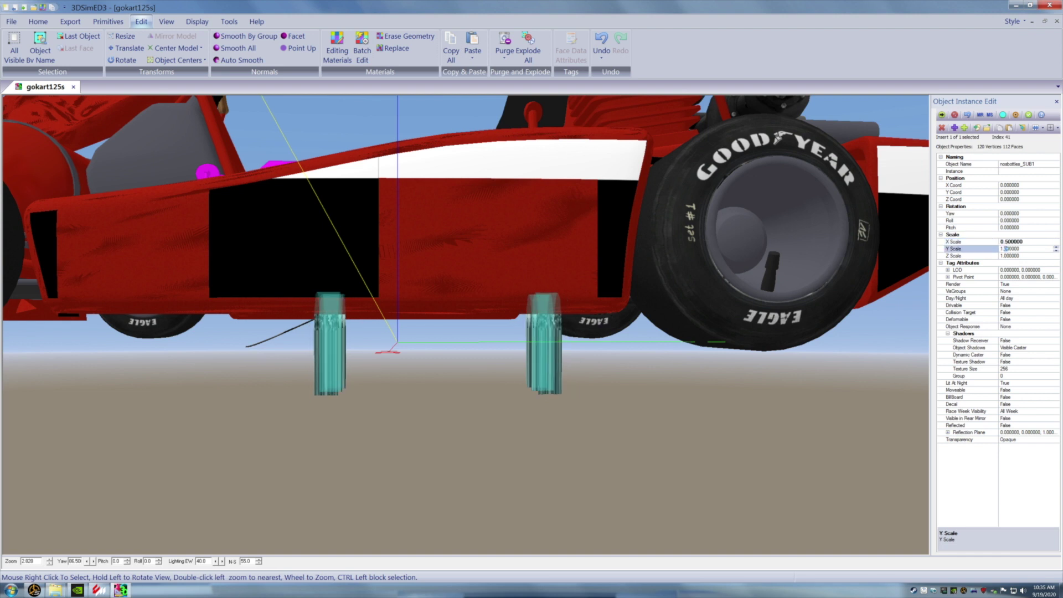
type("8")
left_click(1006, 256)
left_click_drag(1008, 256, 1004, 255)
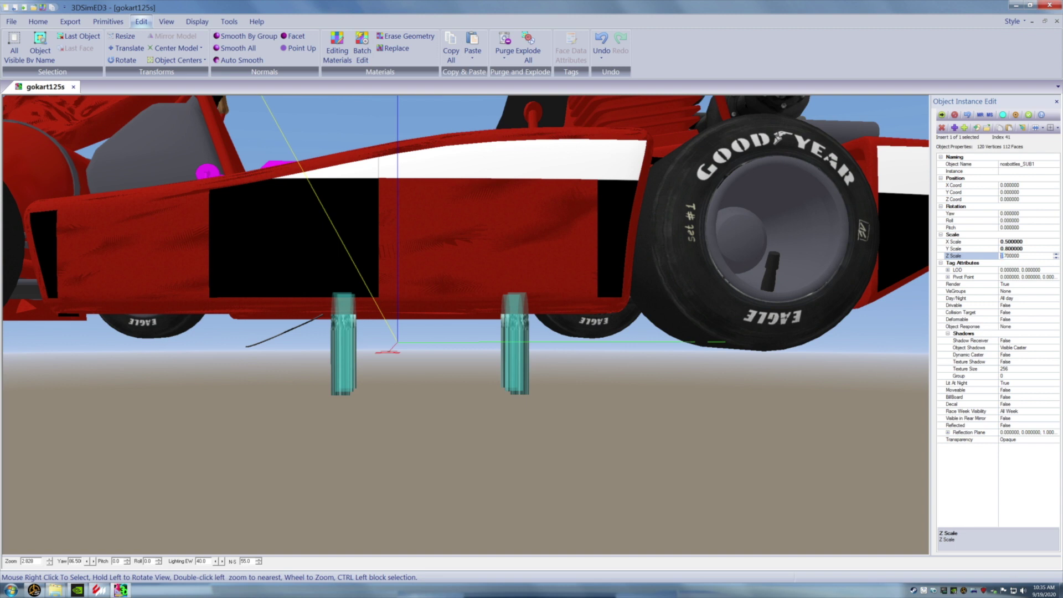
left_click(829, 378)
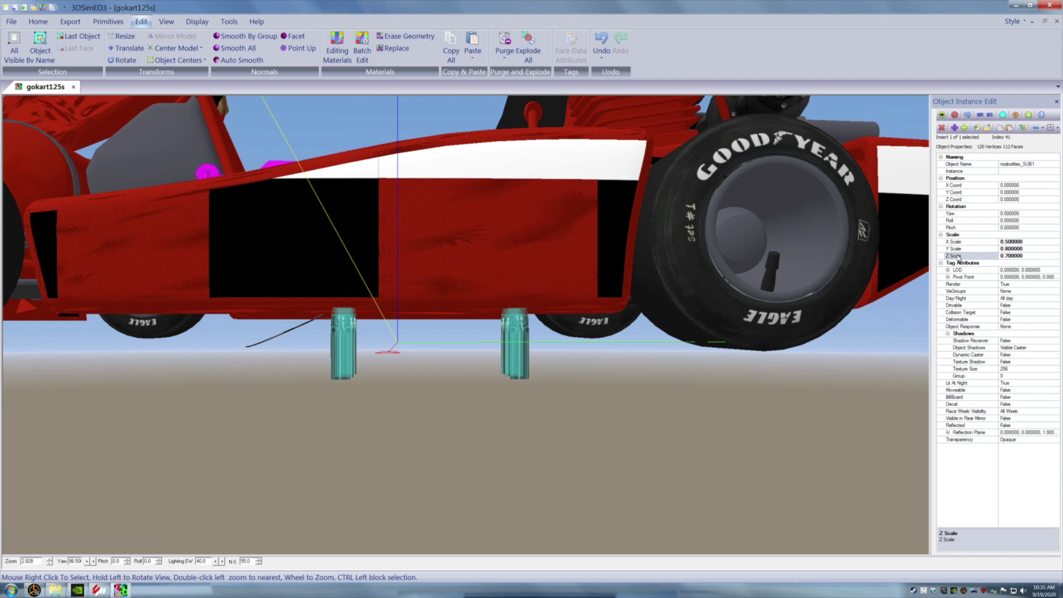
Position the straps at X 0.33, Y -0.042 and Z 0.19, and check their fit from both sides before turning off the selection highlight.
left_click(1006, 189)
left_click_drag(1003, 186, 1010, 185)
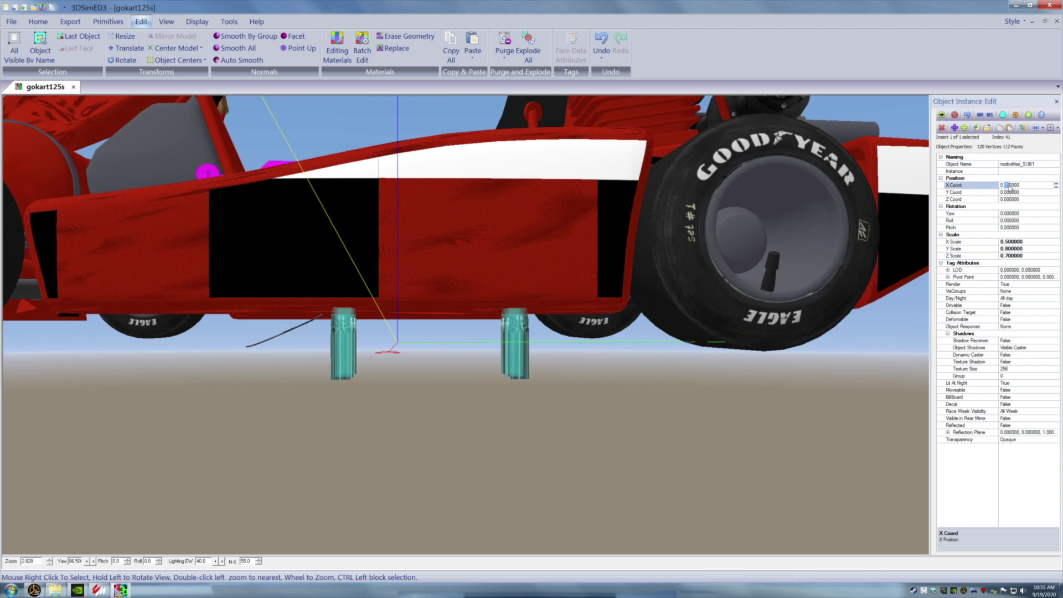
type("33")
left_click(1001, 193)
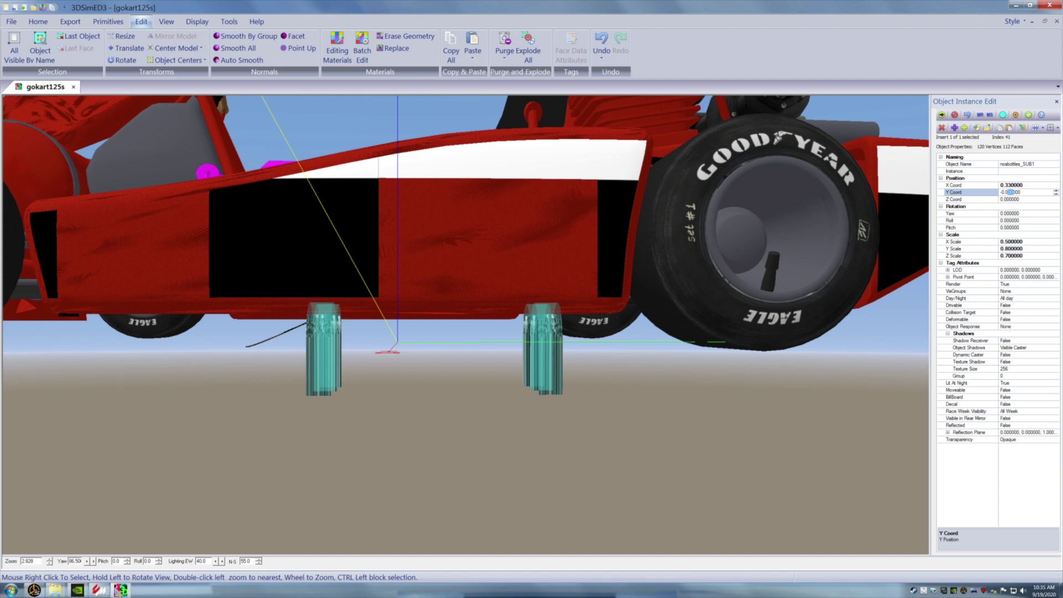
type("42")
left_click(1006, 201)
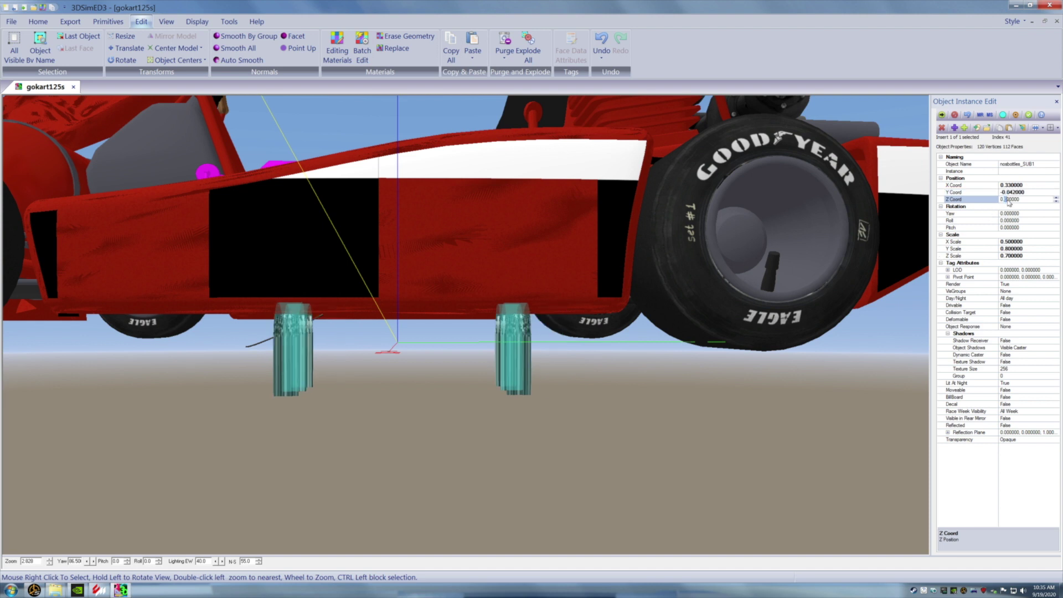
type("19")
key("Return")
left_click_drag(758, 398, 696, 402)
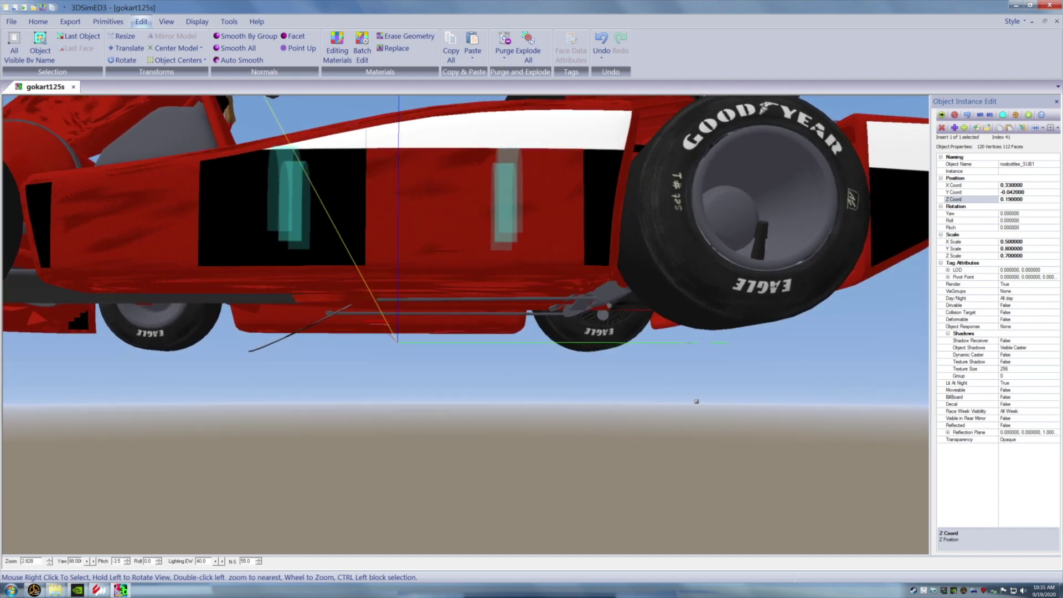
left_click_drag(549, 401, 591, 401)
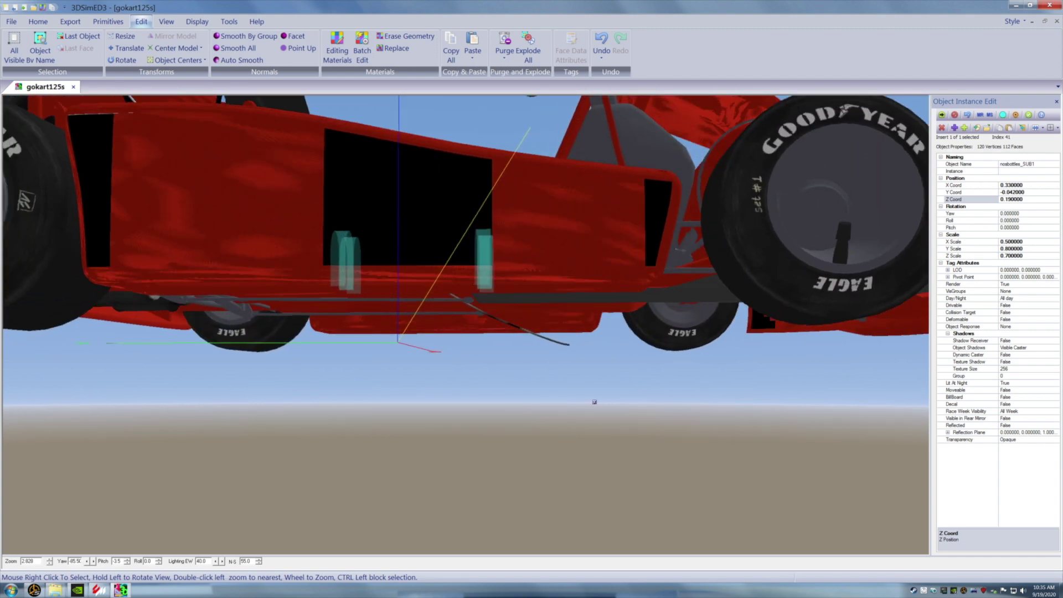
mouse_move(540, 373)
left_mouse_down()
mouse_move(538, 387)
mouse_move(544, 371)
left_mouse_up()
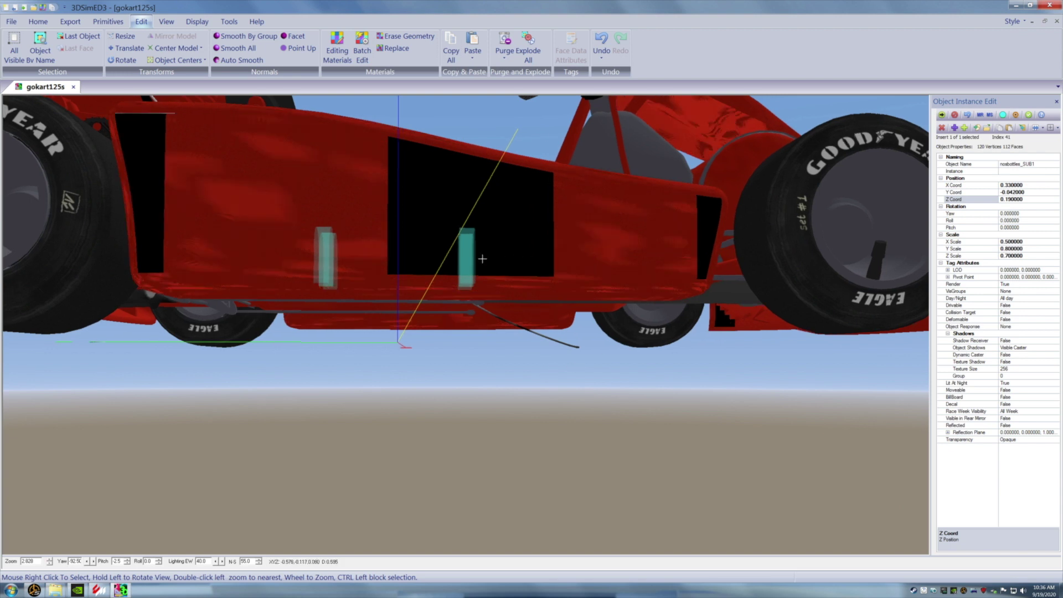
left_click(1003, 115)
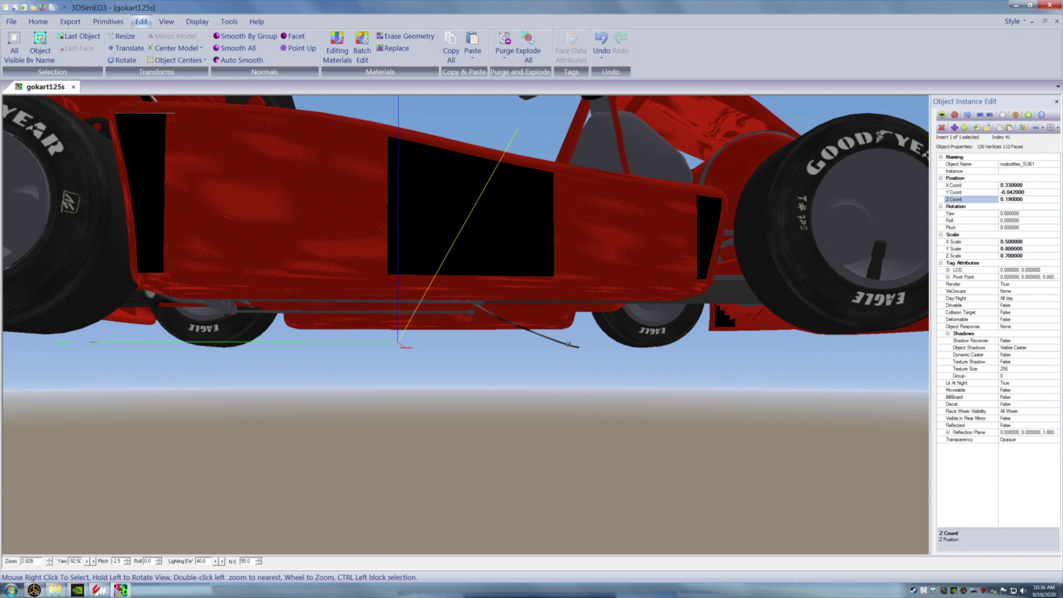
Select the cable object gokart125s__cabalagi hanging beneath the kart and open it as a separate model for editing.
left_click_drag(581, 387, 582, 387)
scroll(581, 387, "up", 2)
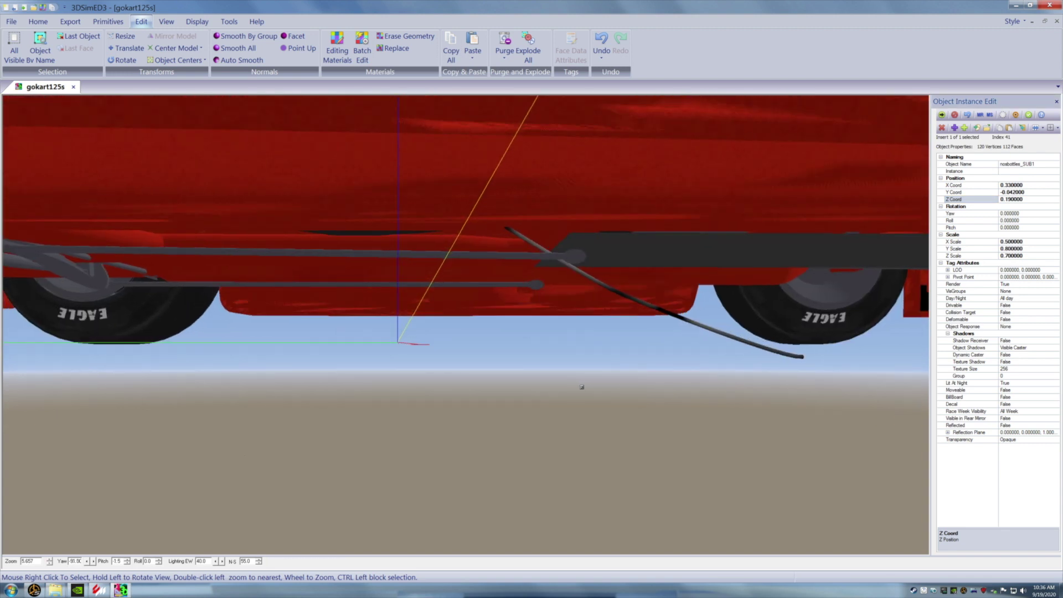
right_click(703, 326)
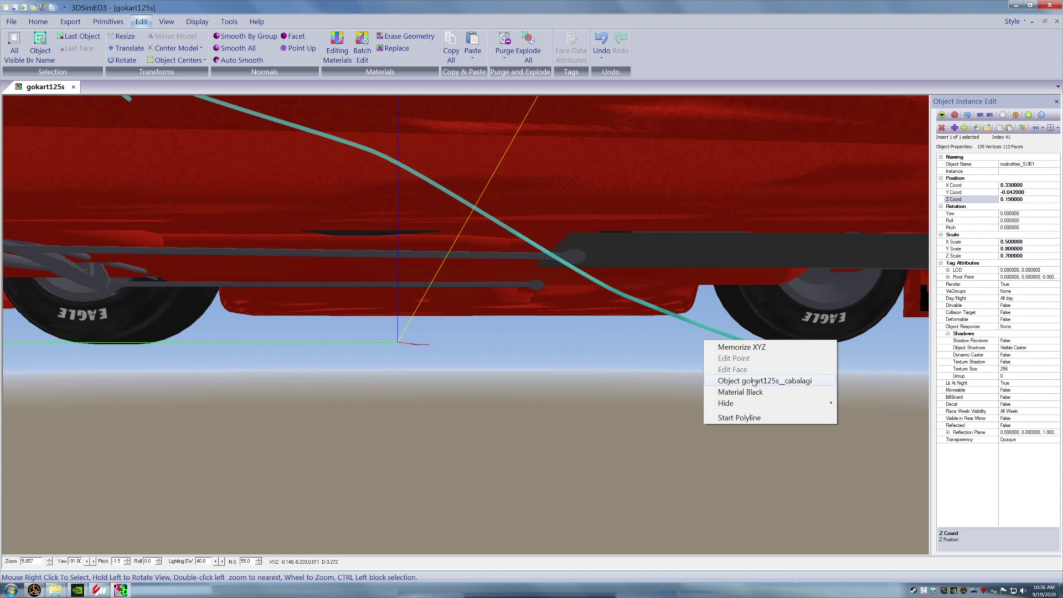
left_click(753, 381)
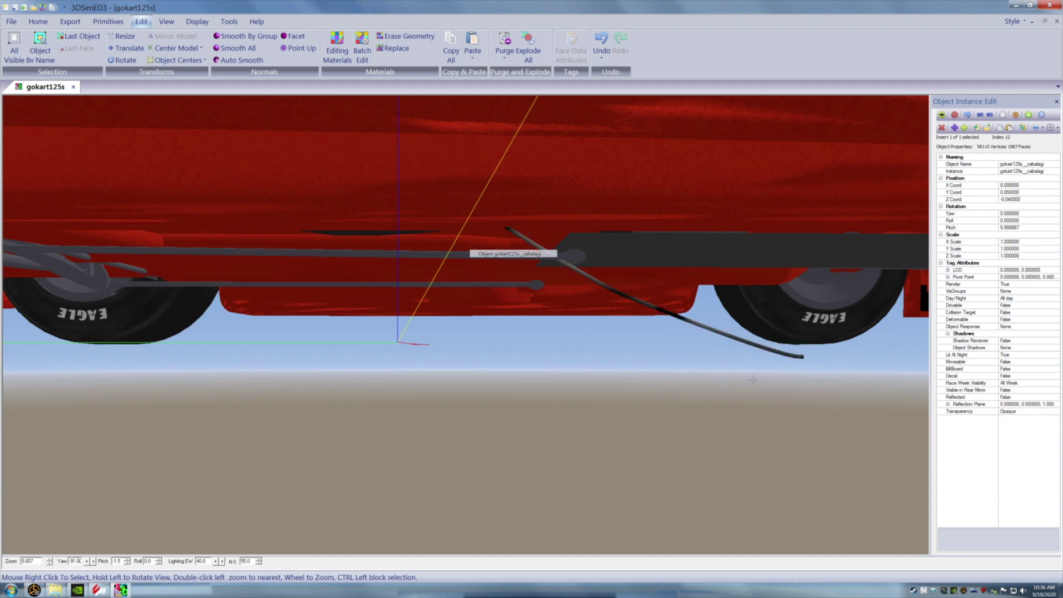
left_click(977, 128)
Delete the faces at the free end of the longer cable, trimming it back in three successive sections.
left_click_drag(672, 339, 702, 337)
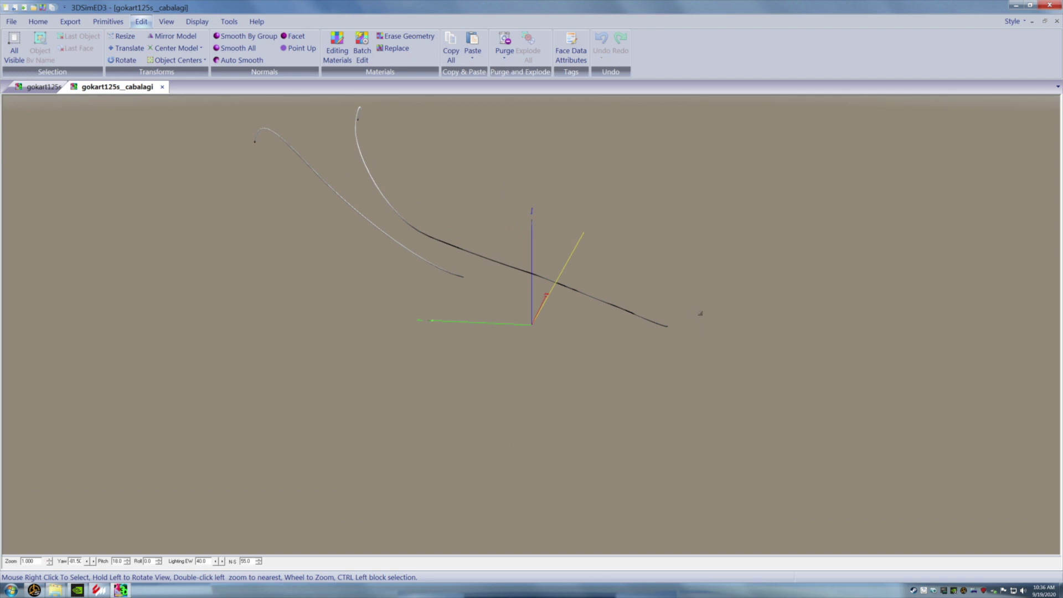
right_click(619, 332, "ctrl")
mouse_move(641, 340)
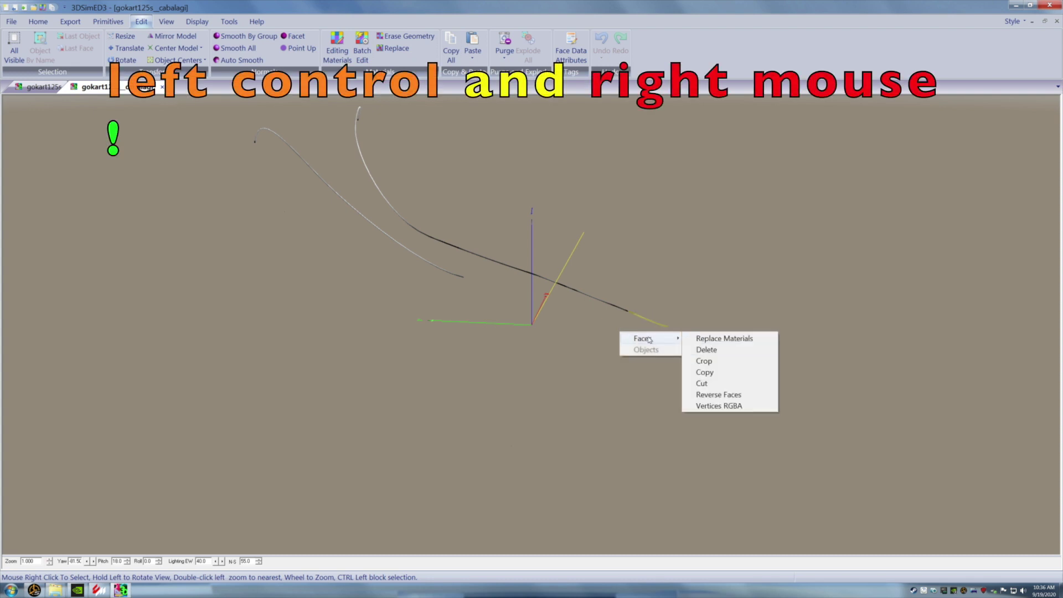
left_click(698, 349)
left_click_drag(672, 280, 585, 335, "ctrl")
right_click(586, 336, "ctrl")
mouse_move(626, 345)
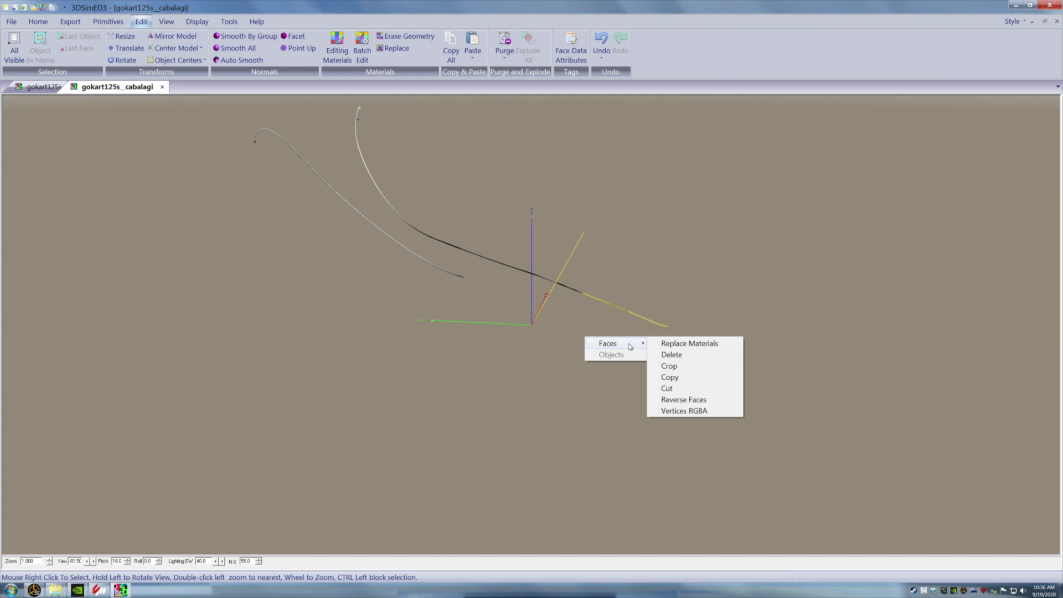
left_click(669, 354)
left_click_drag(650, 348, 640, 347)
left_click_drag(625, 271, 576, 313, "ctrl")
right_click(576, 313)
mouse_move(636, 321)
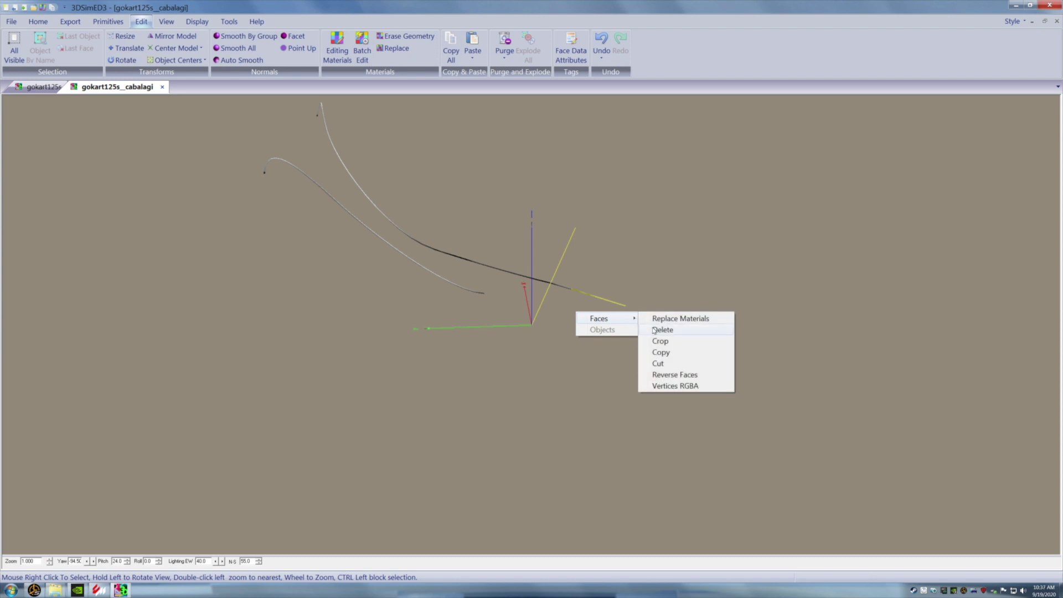
left_click(655, 330)
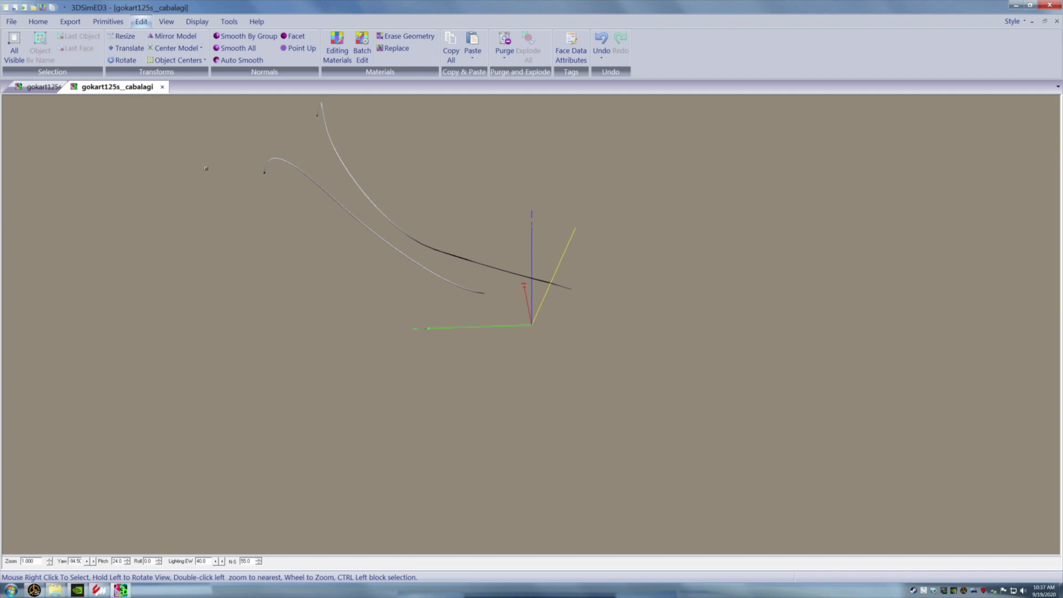
Start saving the trimmed cable in 3SE format and create and open a "nipped cabaligi" folder inside the materials folder.
left_click(12, 21)
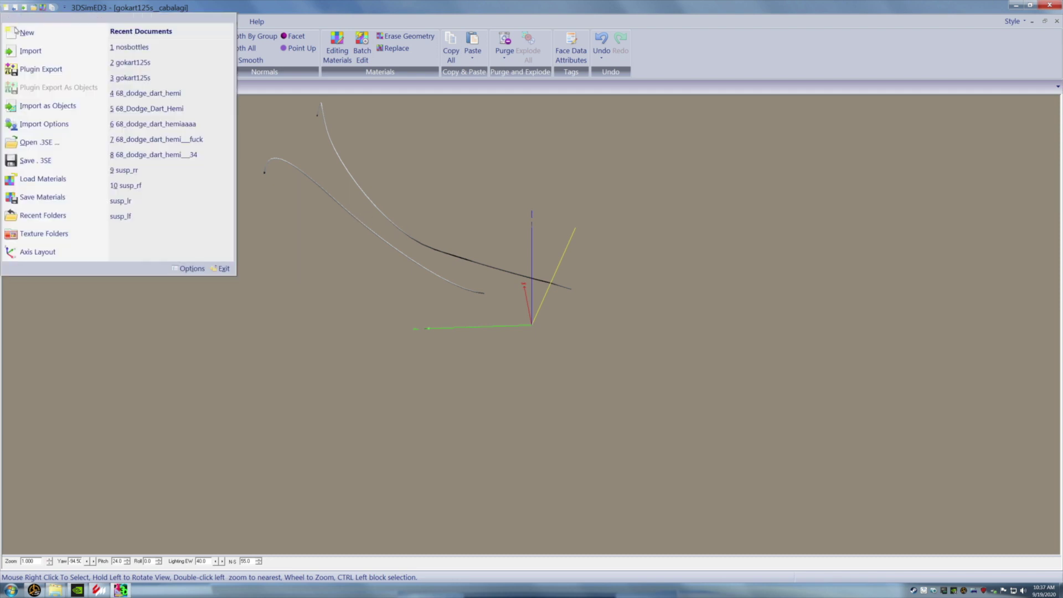
left_click(35, 162)
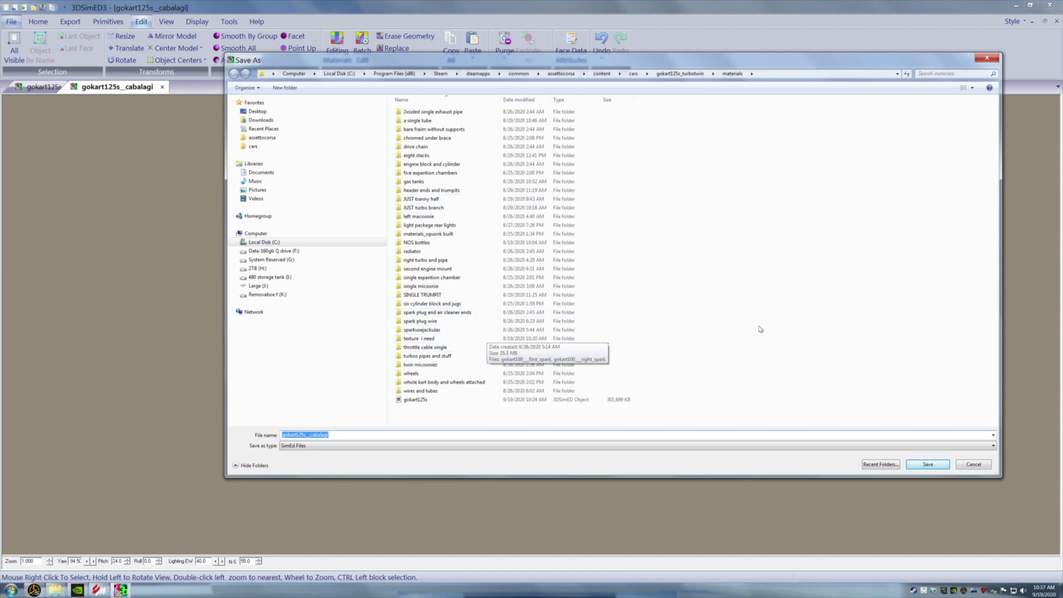
right_click(826, 304)
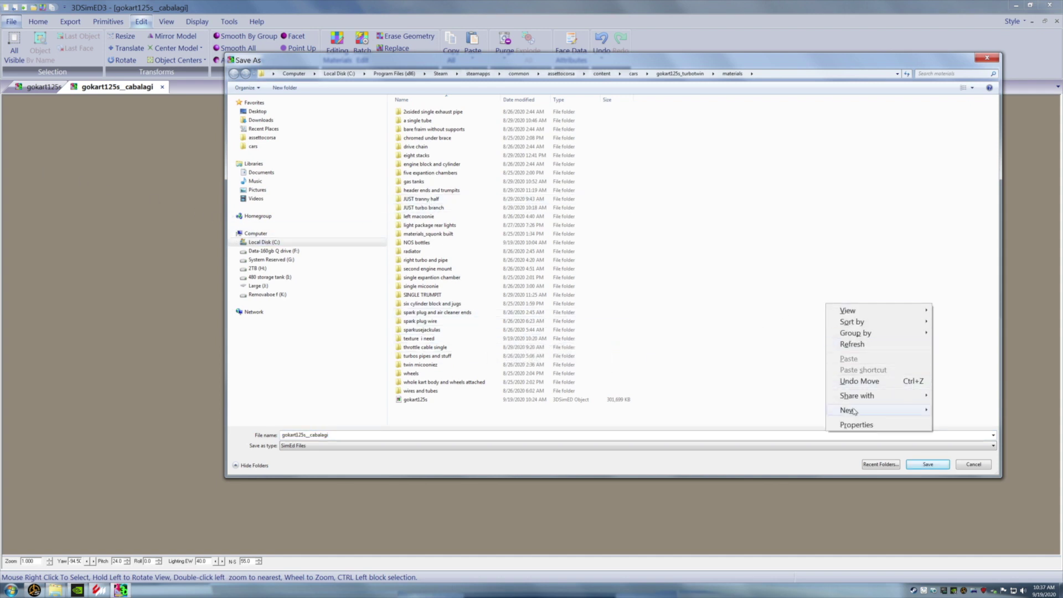
mouse_move(853, 411)
left_click(943, 410)
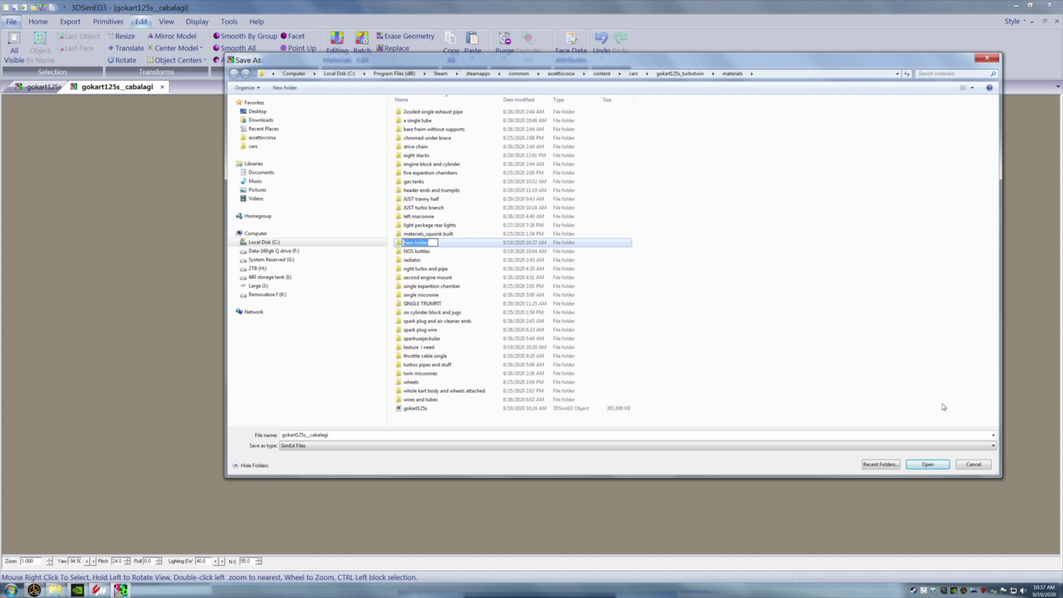
type("nipped cabaligi")
key("Return")
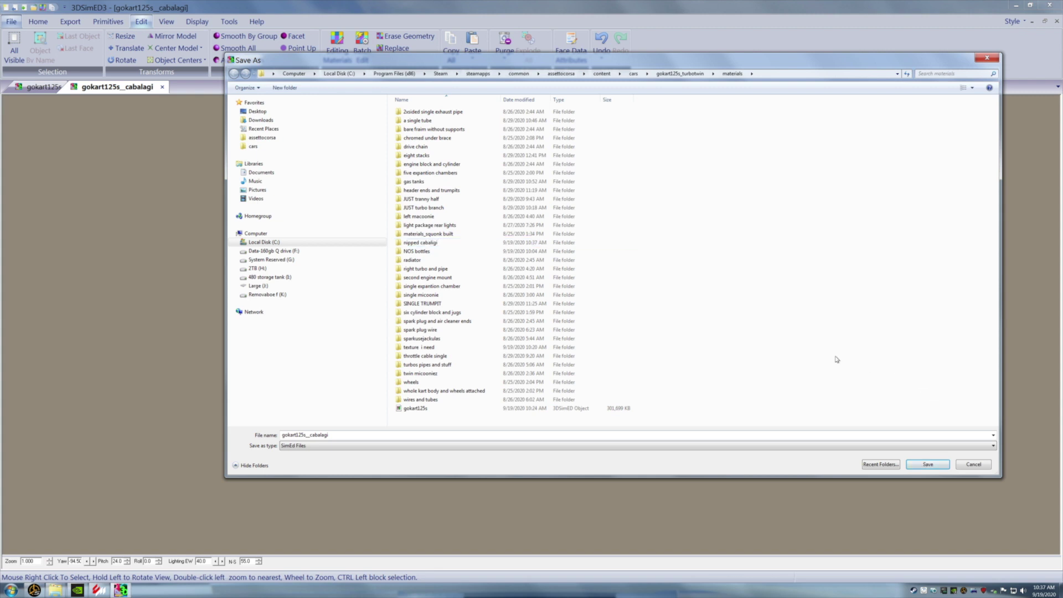
double_click(417, 243)
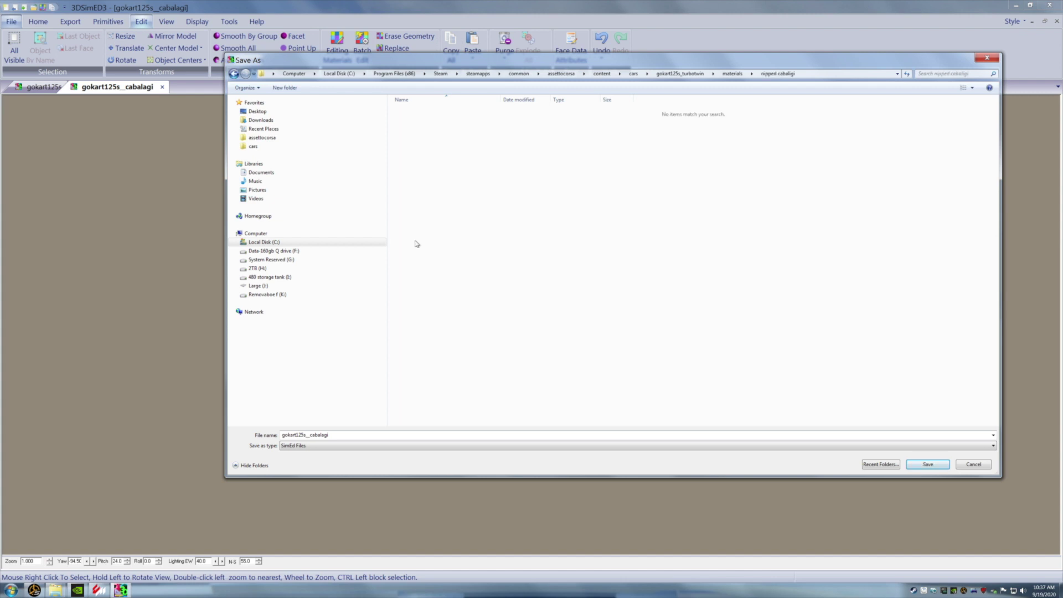
Save the cable as gokart125s__cabalagi__nipped with relative texture paths and close its model to return to the kart.
left_click(305, 445)
left_click(360, 435)
left_click(368, 435)
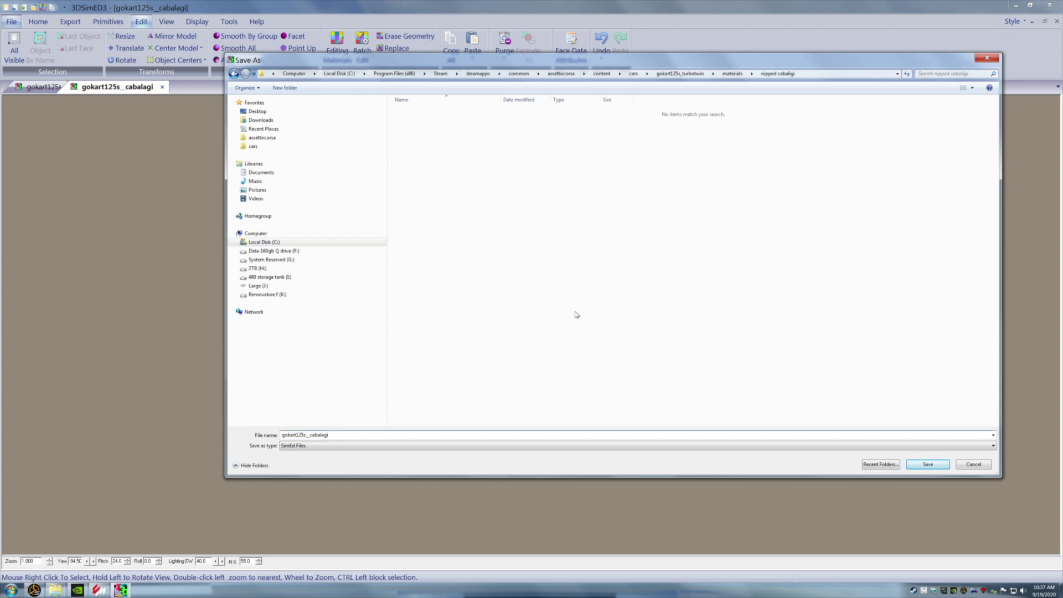
type("_nipped")
left_click(923, 464)
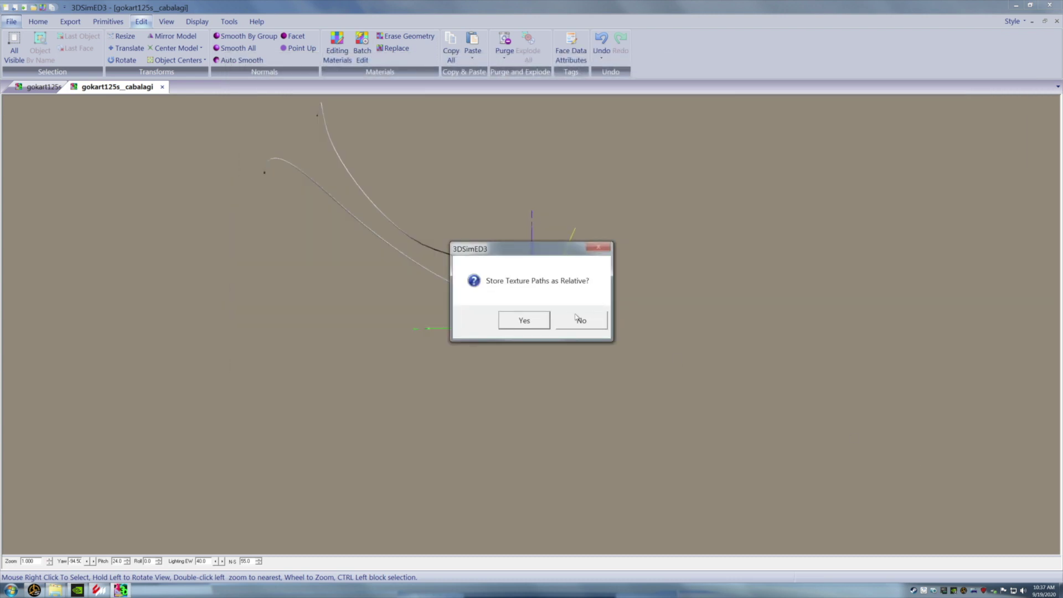
left_click(526, 321)
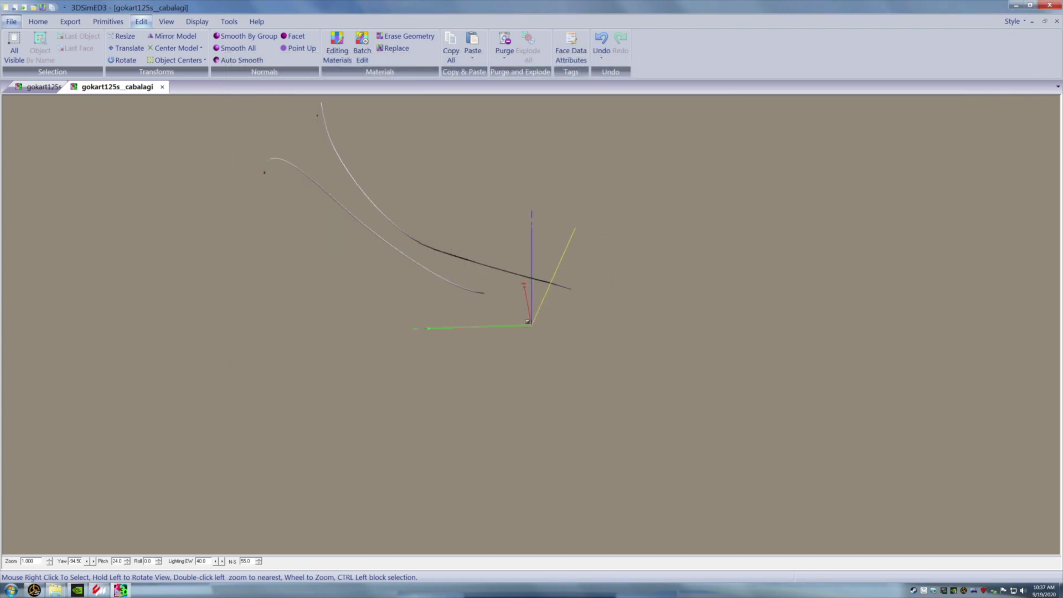
left_click(162, 86)
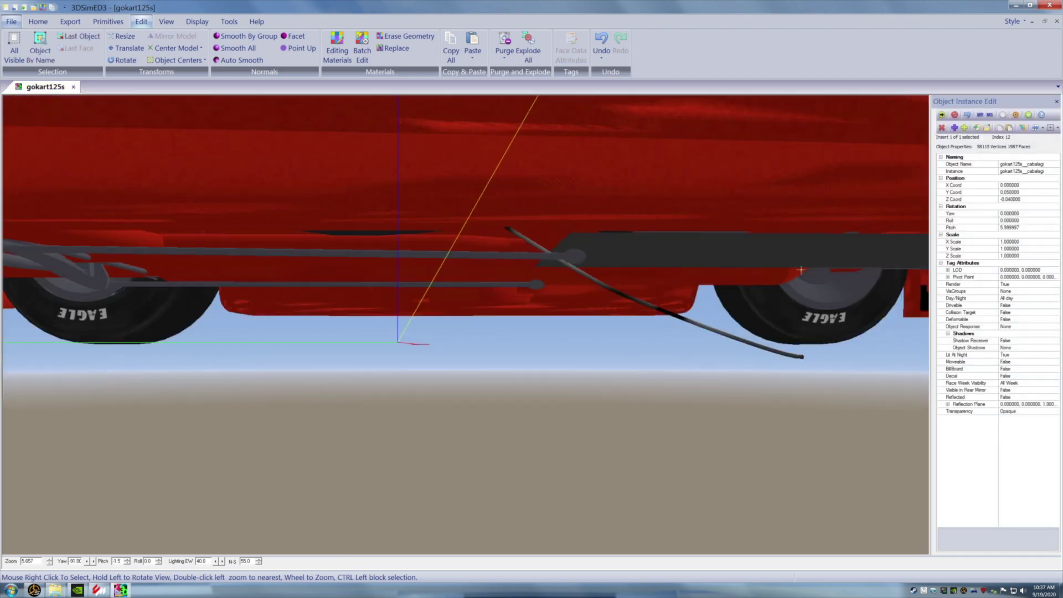
Replace the kart's selected cable object with the gokart125s__cabalagi__nipped file from the "nipped cabaligi" folder in materials.
left_click(1003, 115)
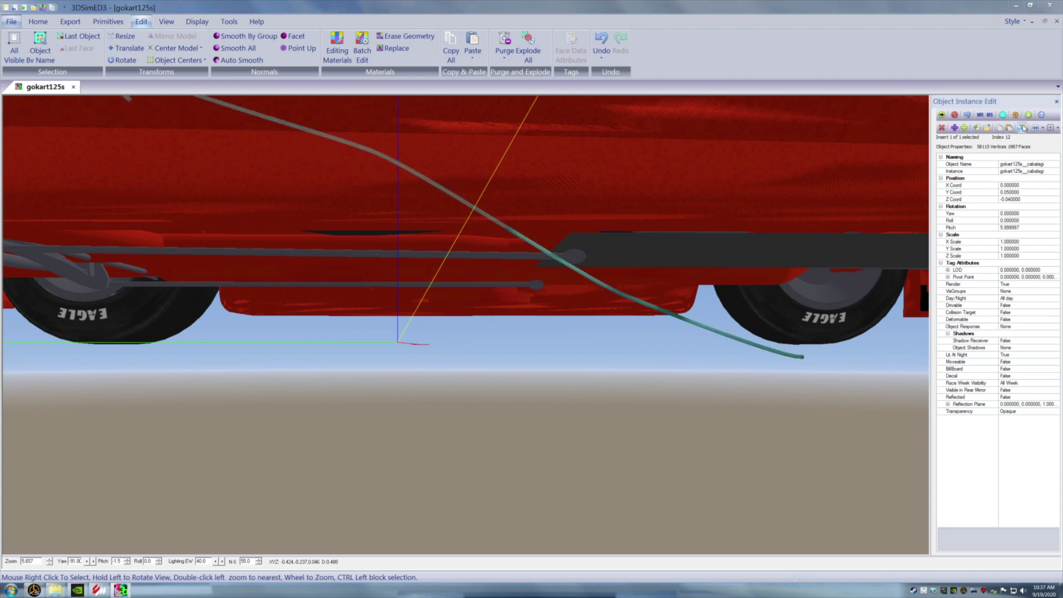
left_click(1022, 127)
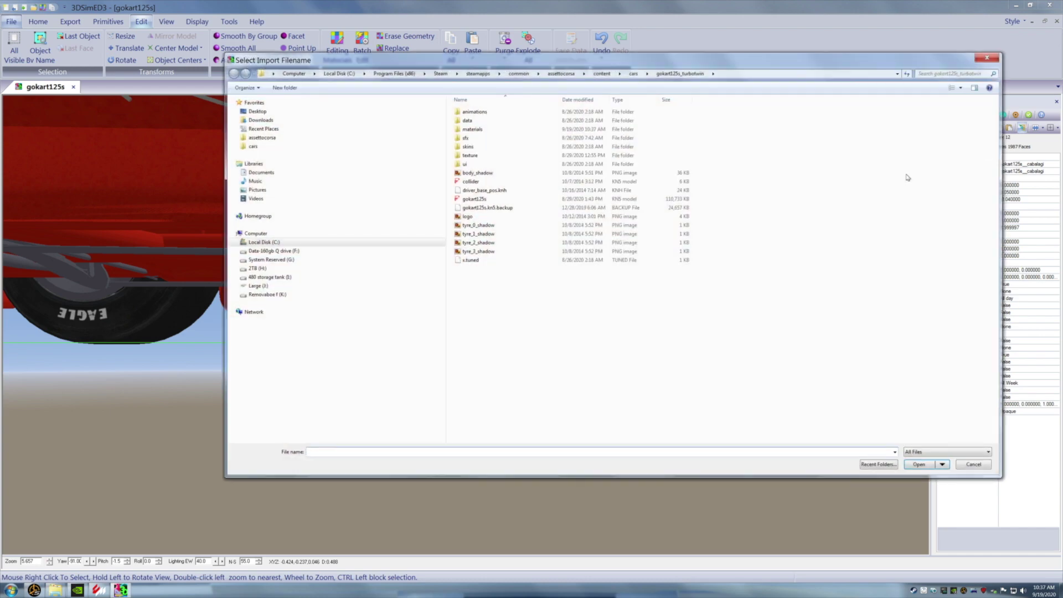
double_click(480, 129)
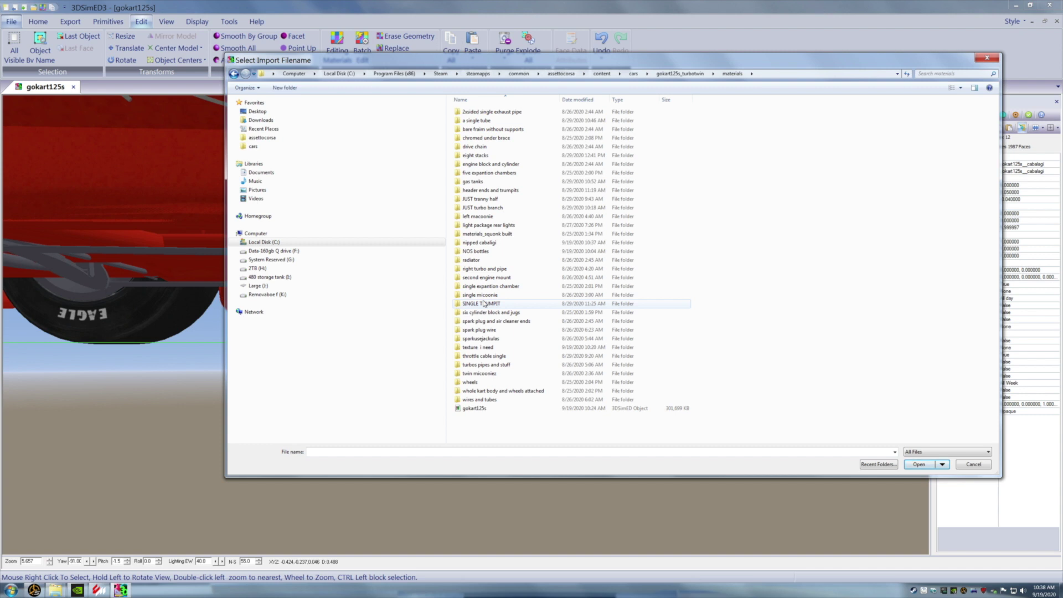
double_click(494, 244)
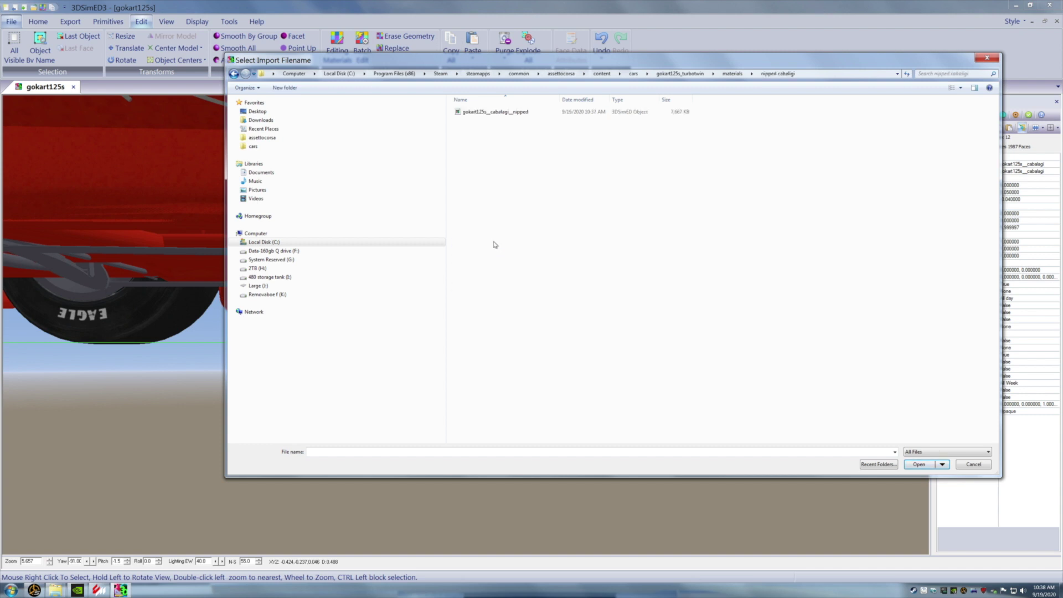
left_click(513, 115)
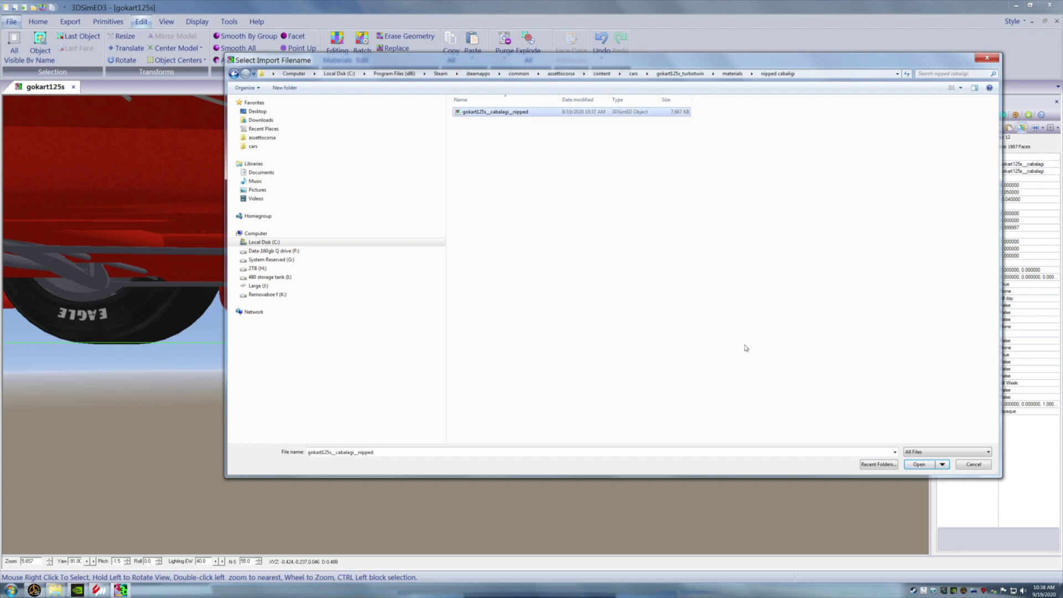
left_click(918, 464)
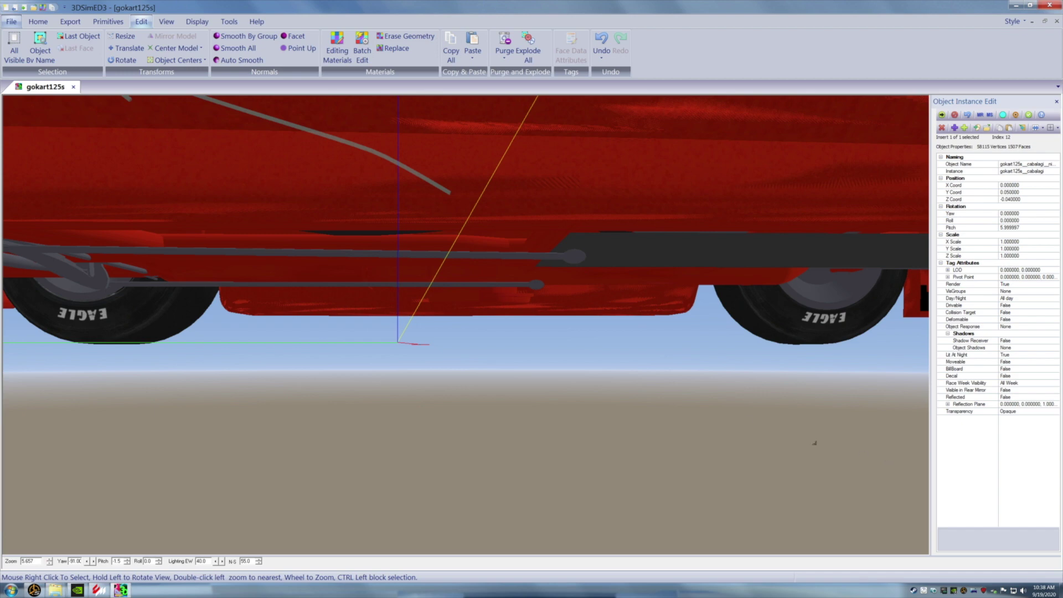
Check the replaced cable's fit on the kart from the side and end the object instance editing.
left_click_drag(528, 384, 445, 408)
scroll(525, 422, "down", 2)
scroll(455, 425, "down", 1)
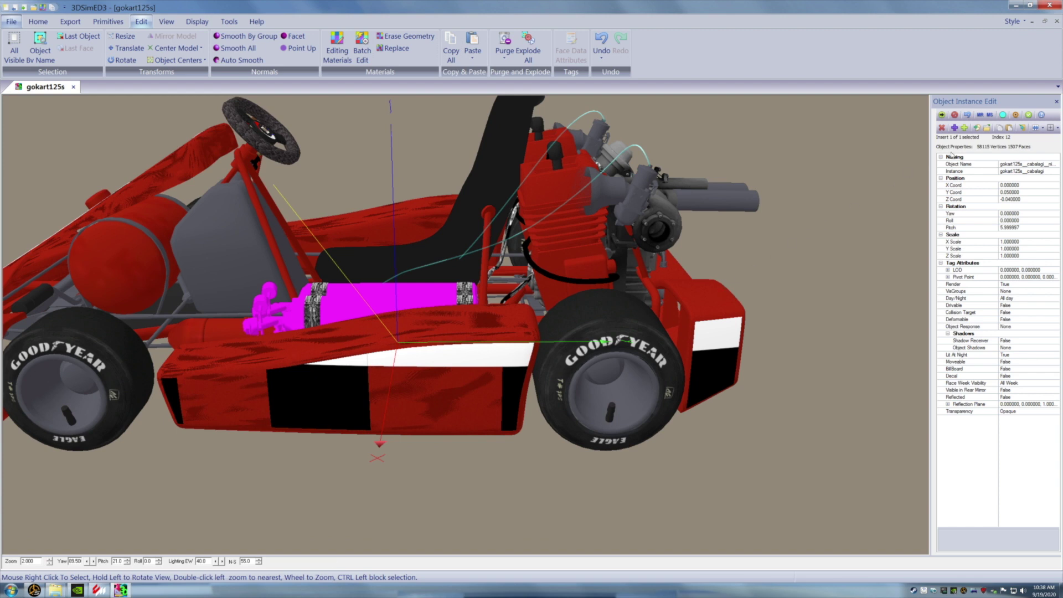
left_click(1027, 115)
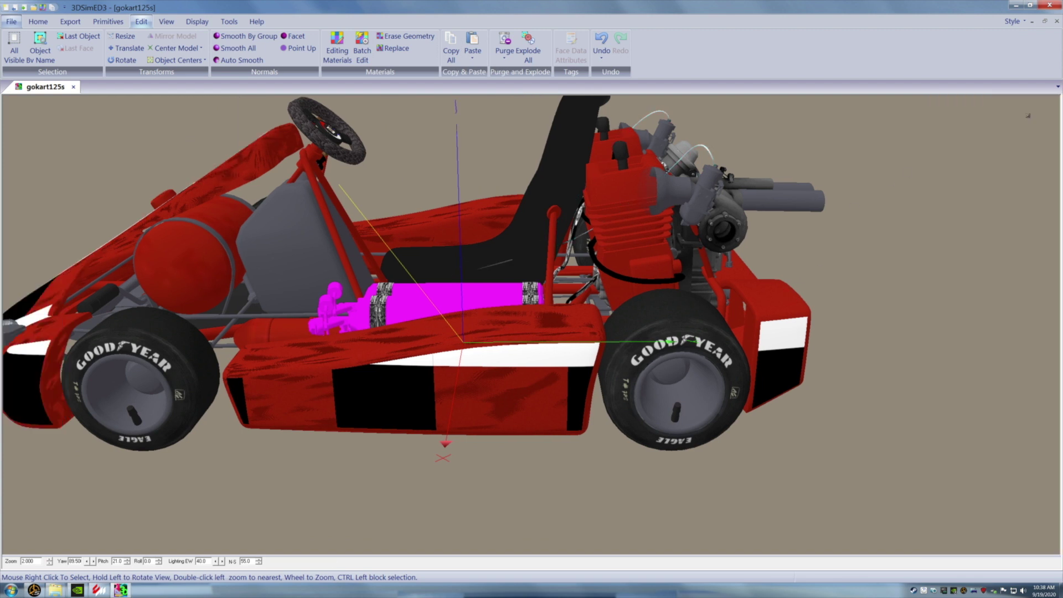
mouse_move(528, 380)
left_mouse_down()
mouse_move(546, 380)
mouse_move(512, 378)
left_mouse_up()
scroll(533, 378, "down", 3)
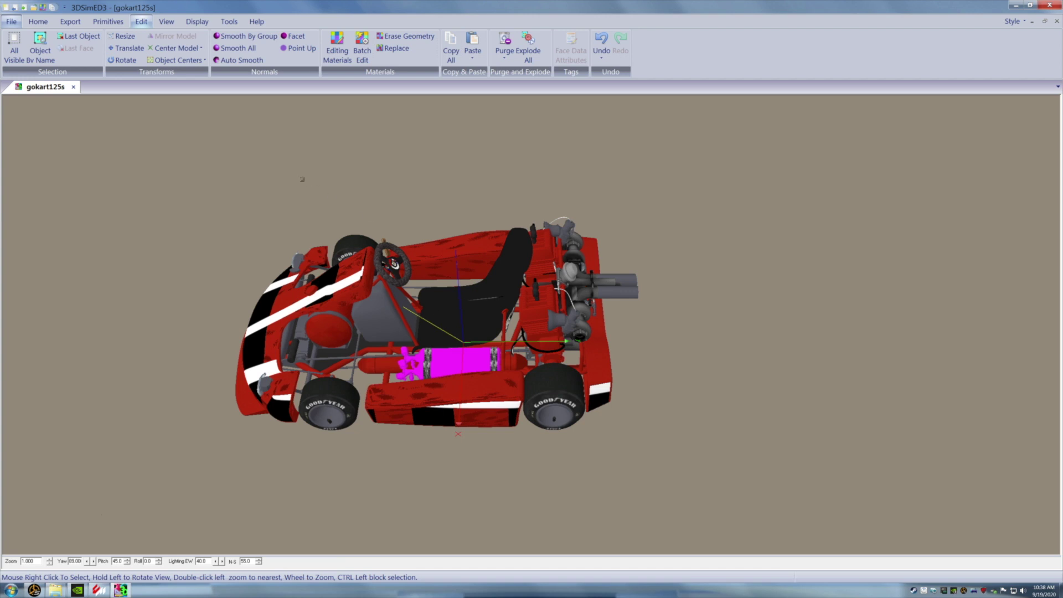
Export the kart's textures to the texture folder of gokart125s_turbotwin and rename the drawing's textures to use the exported ones.
left_click(70, 22)
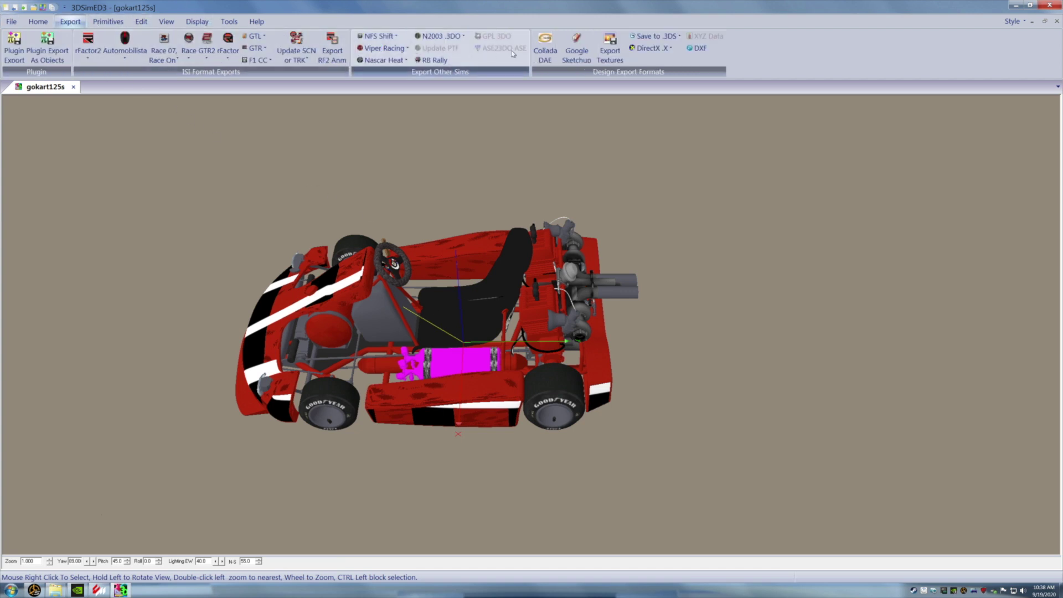
left_click(604, 52)
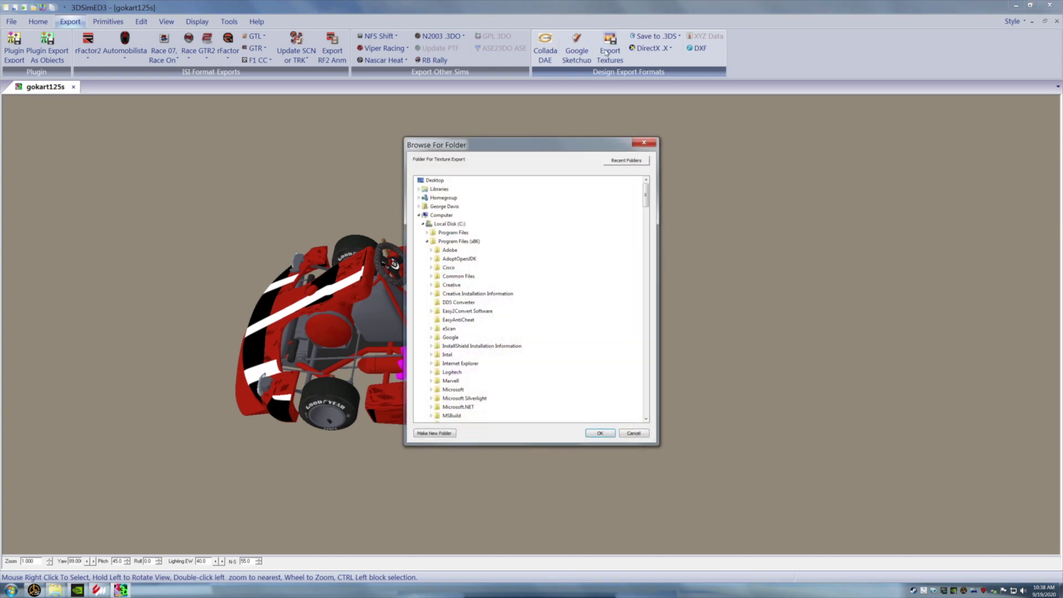
left_click_drag(649, 196, 642, 280)
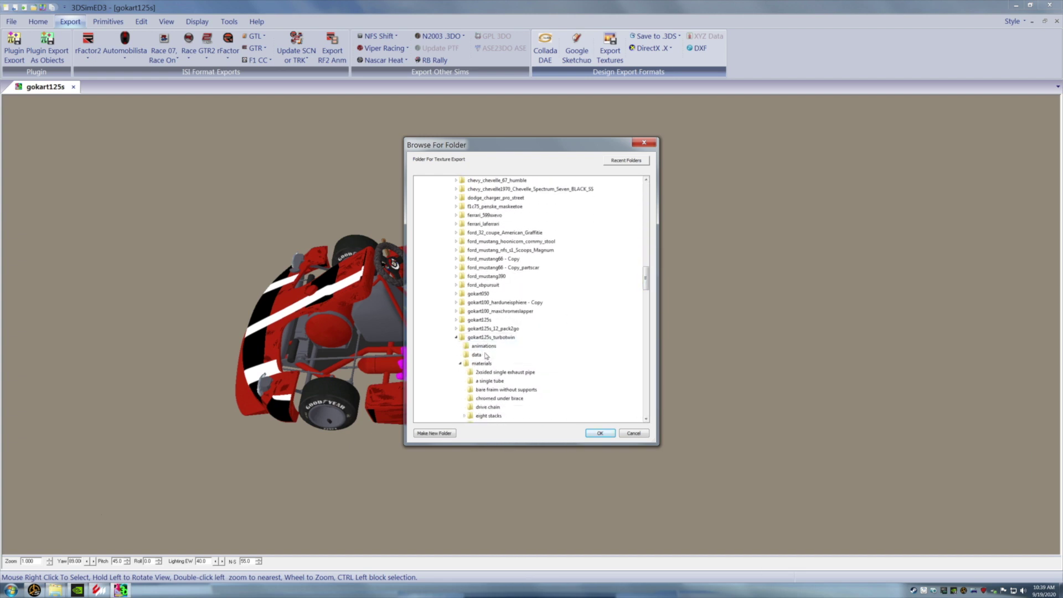
left_click_drag(646, 288, 643, 321)
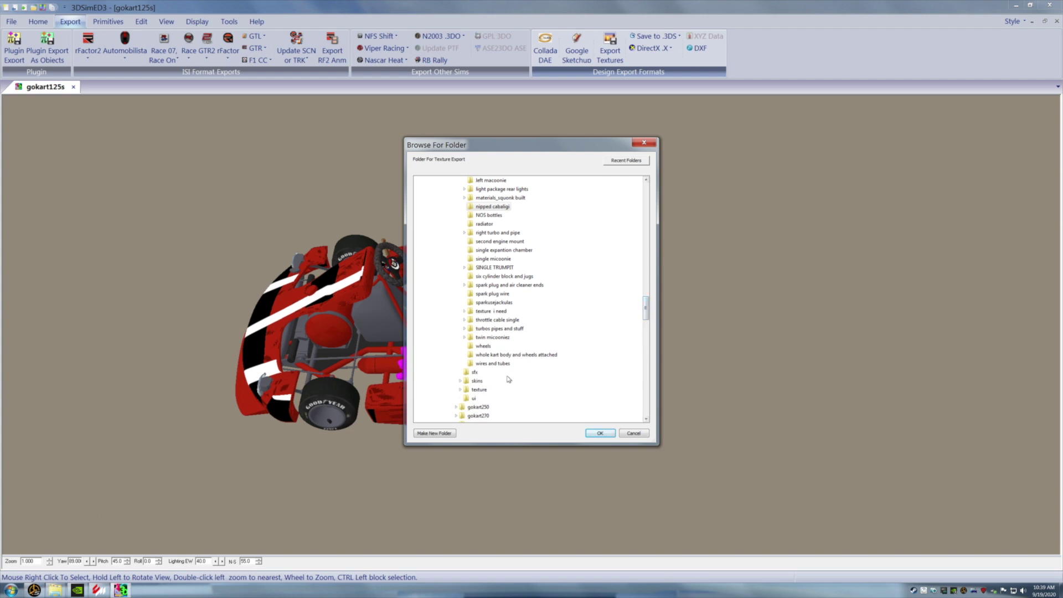
left_click(479, 390)
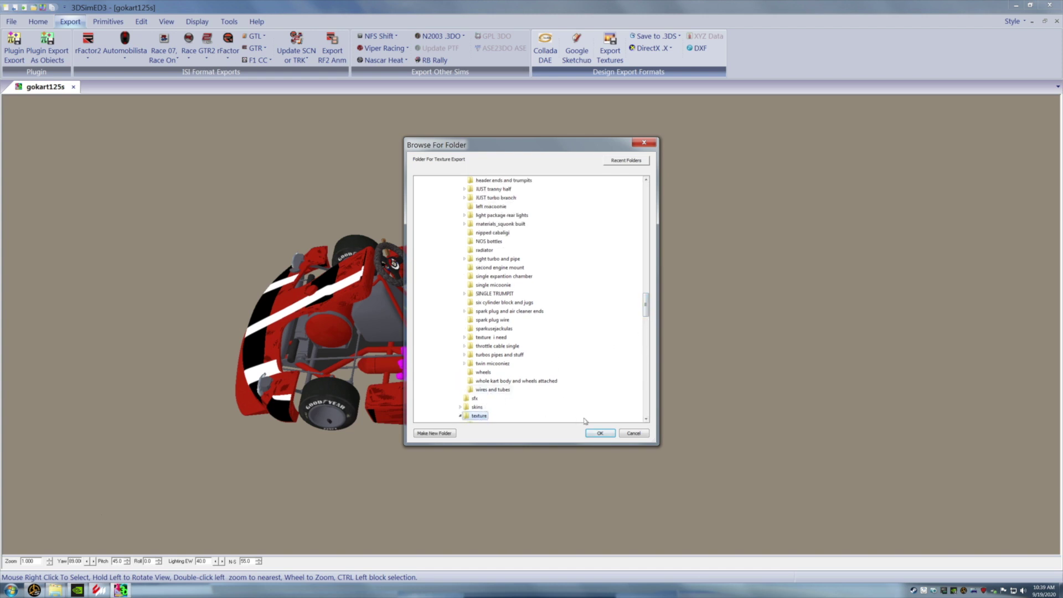
left_click(599, 434)
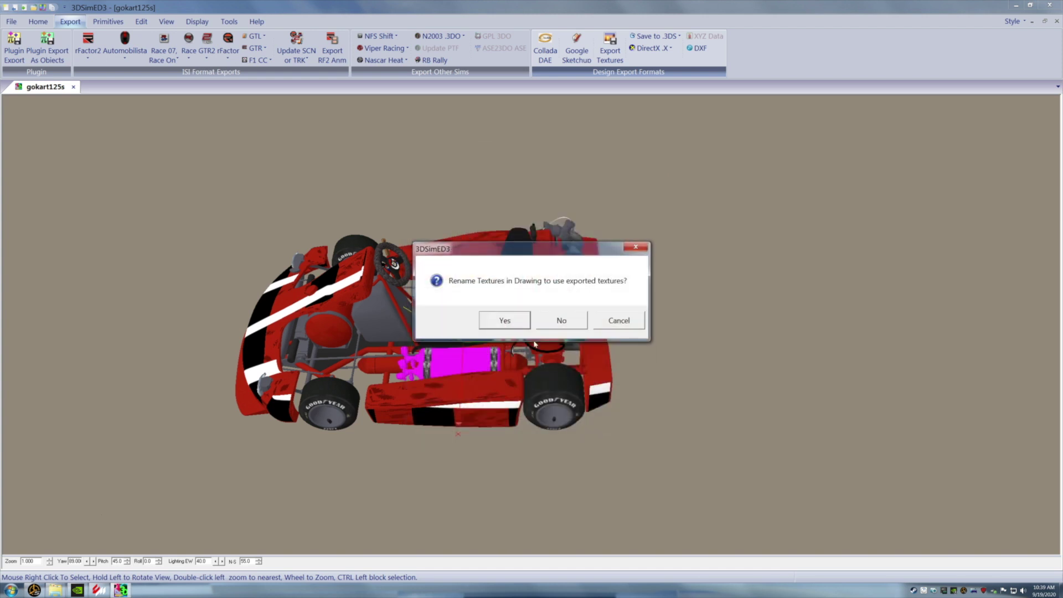
left_click(518, 322)
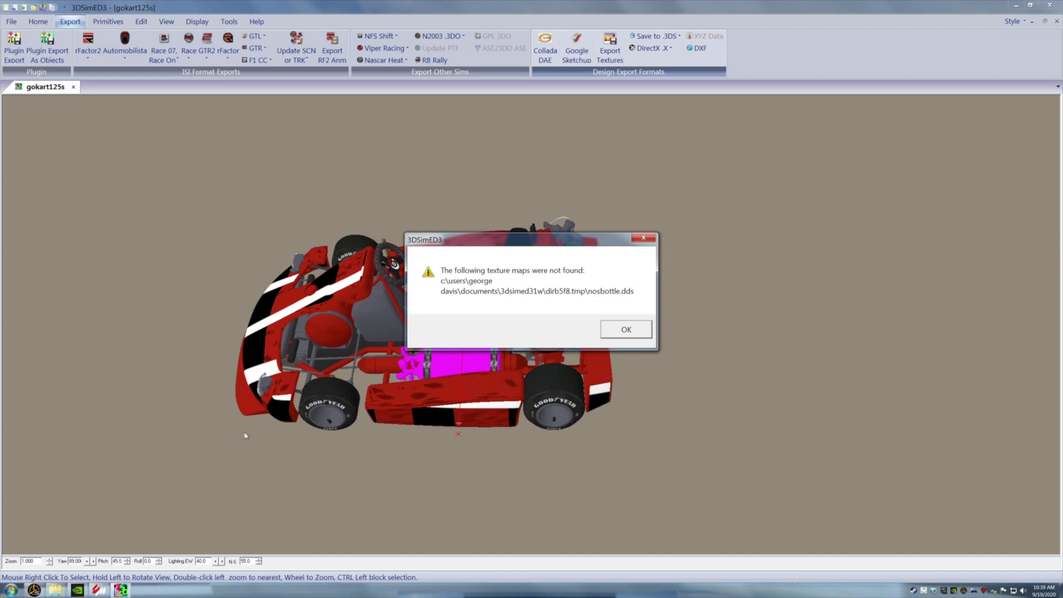
Switch to the gokart125s_turbotwin File Explorer window, open "texture i need" inside materials and locate nosbottle.dds.
mouse_move(55, 589)
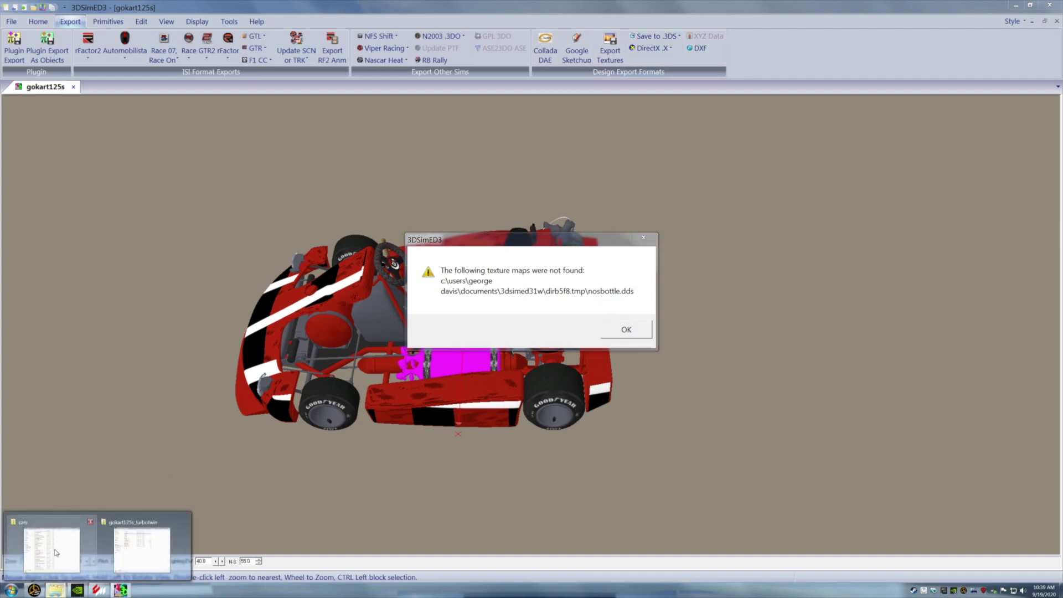
mouse_move(56, 552)
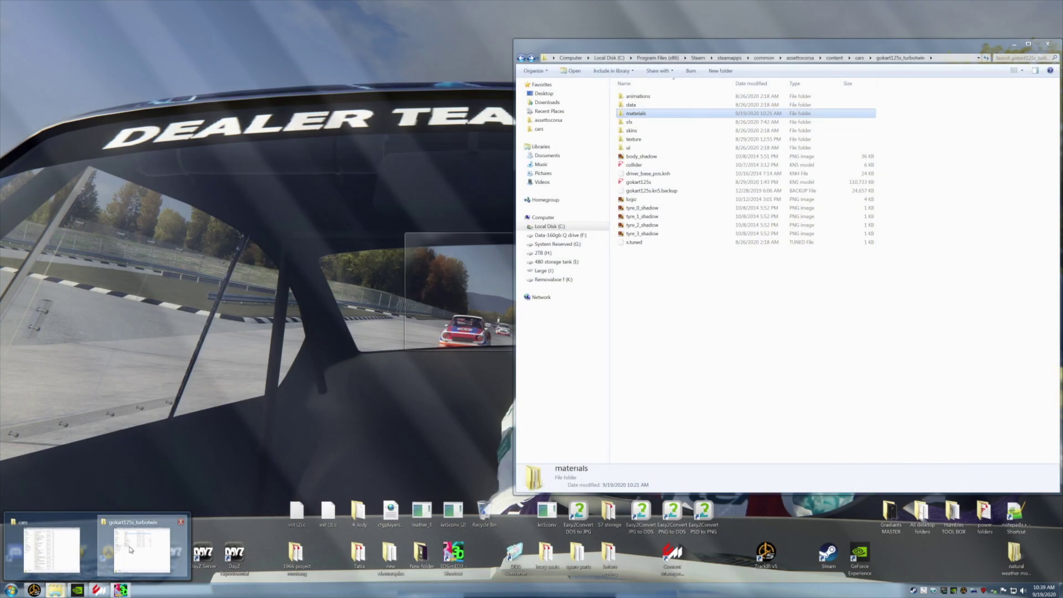
left_click(131, 550)
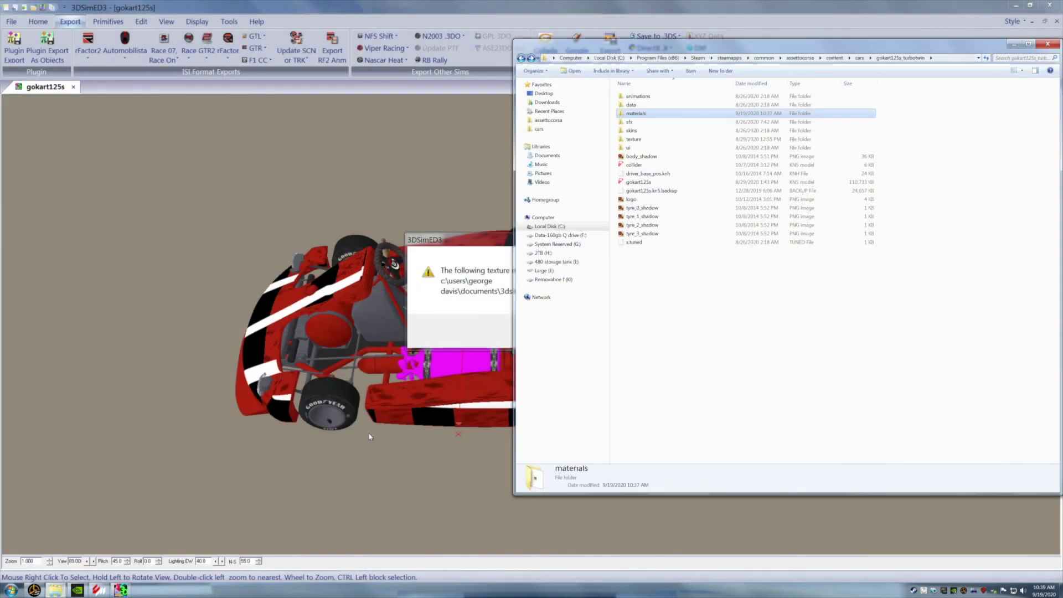
double_click(635, 114)
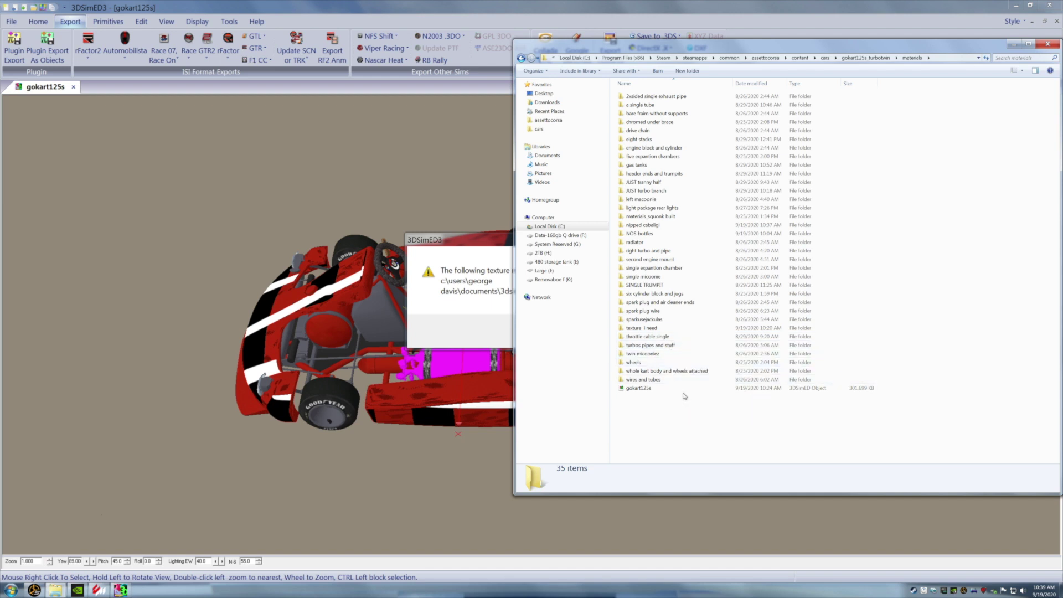
double_click(657, 331)
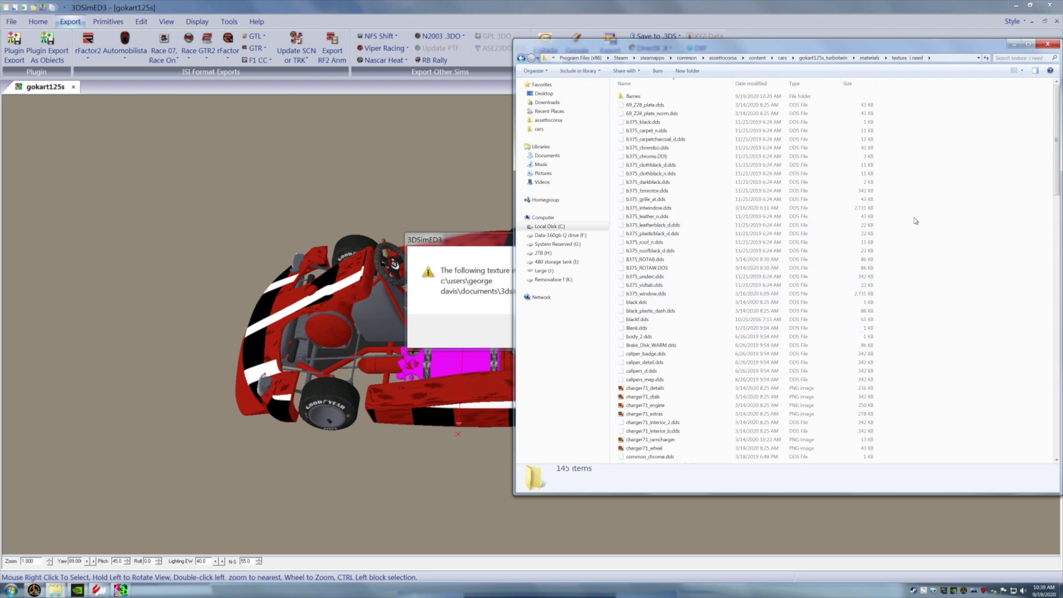
left_click_drag(827, 50, 1007, 69)
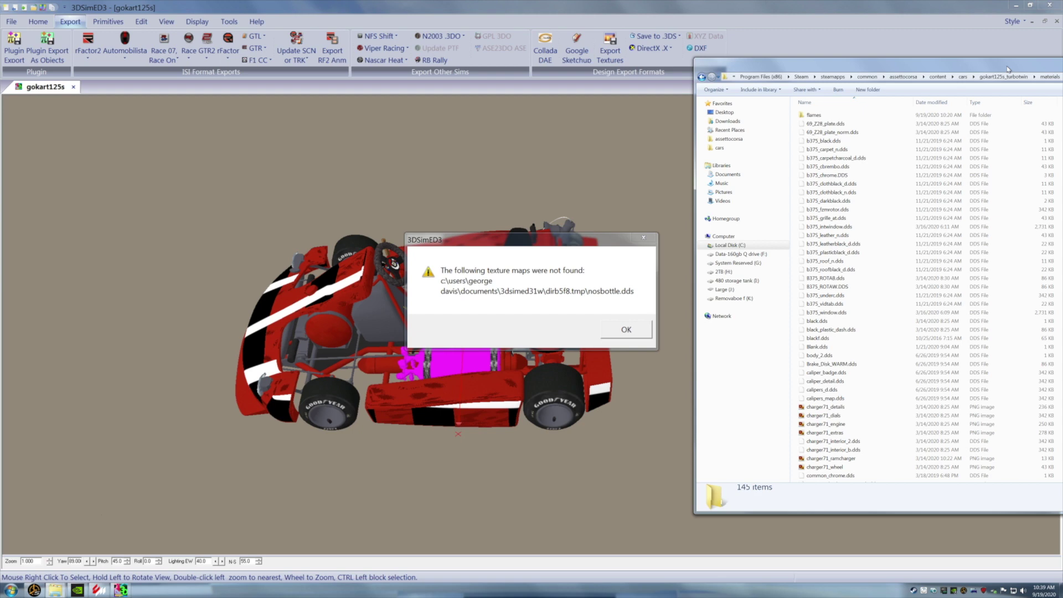
left_click_drag(1007, 69, 515, 64)
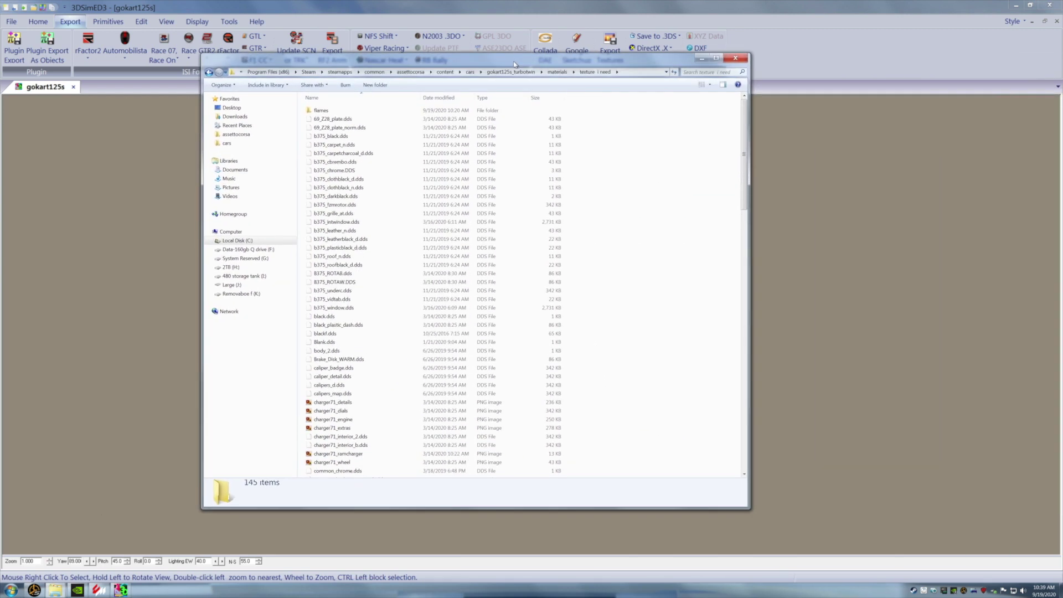
left_click_drag(746, 187, 728, 349)
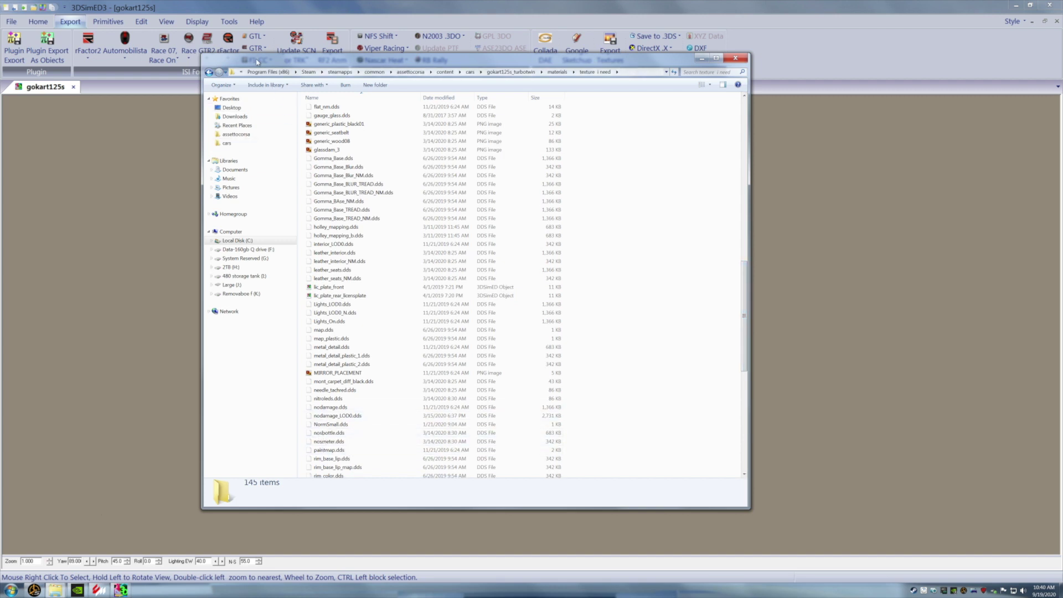
left_click_drag(257, 61, 726, 31)
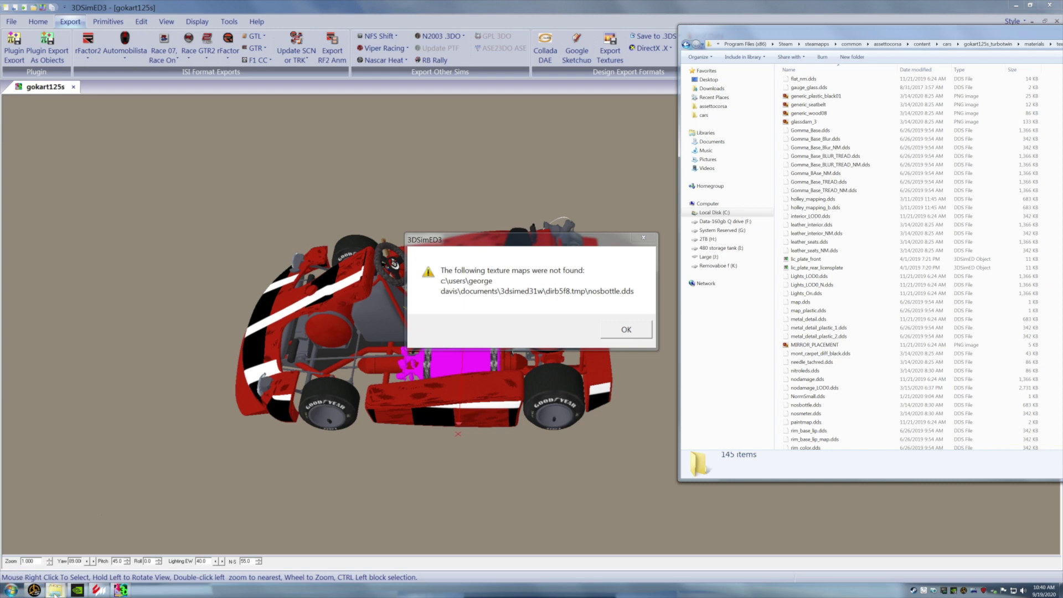
In the other File Explorer window, open the texture folder of gokart125s_turbotwin beside the source folder.
mouse_move(55, 590)
left_click(48, 546)
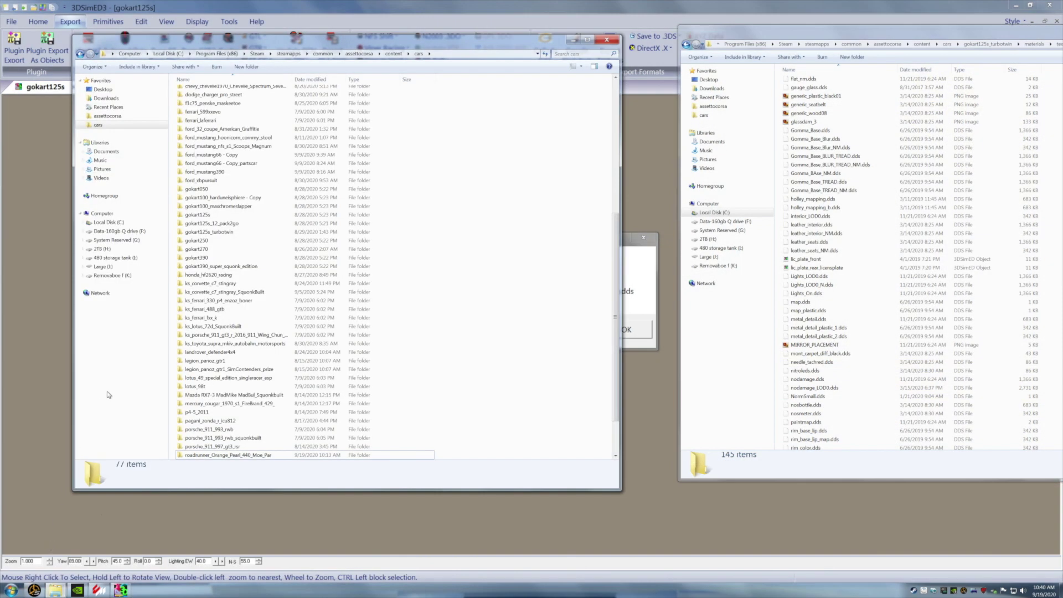
scroll(441, 267, "down", 2)
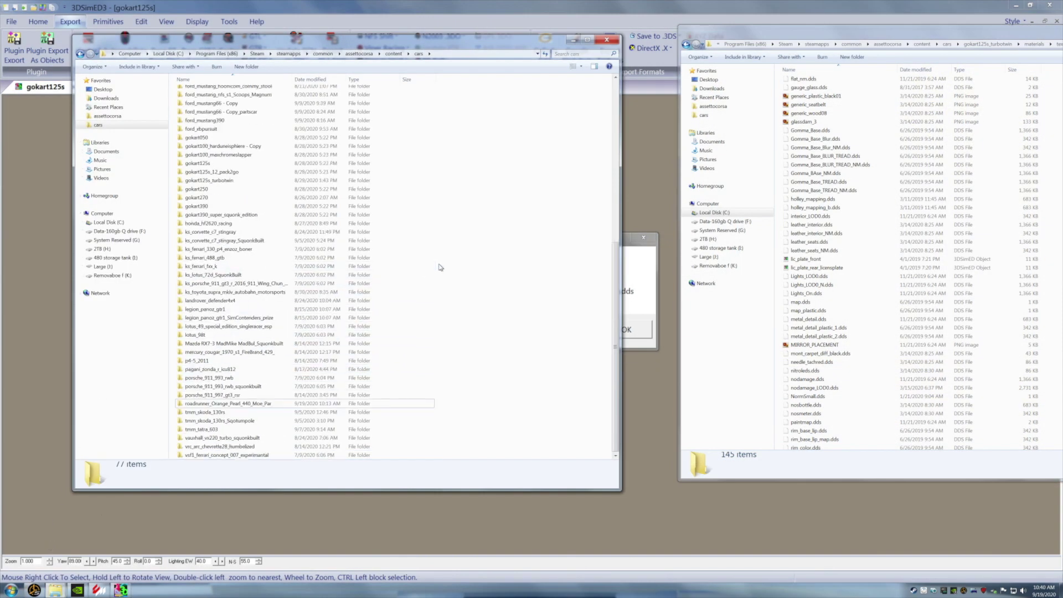
double_click(209, 180)
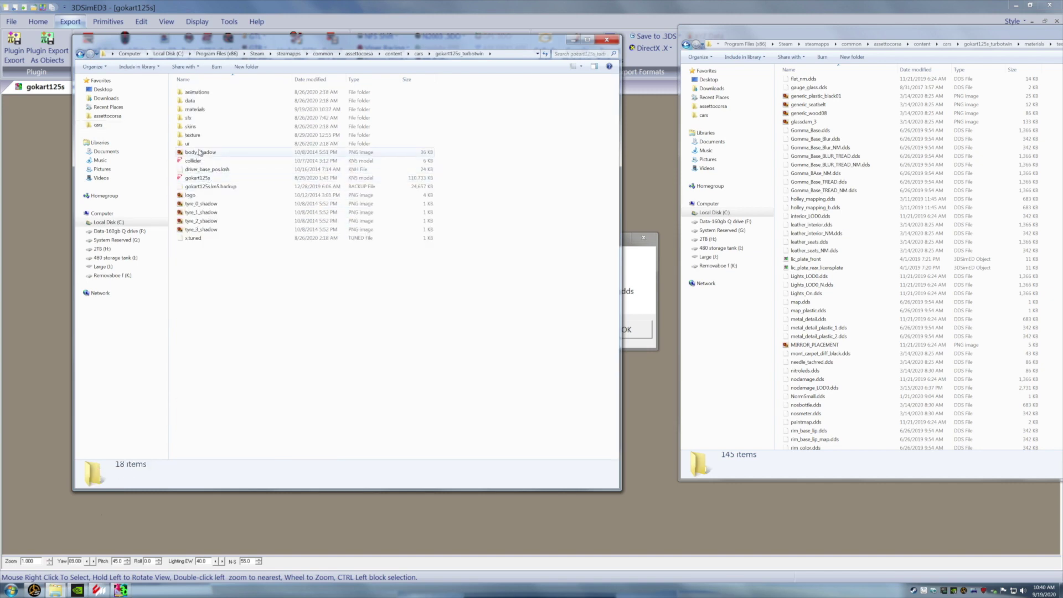
double_click(192, 135)
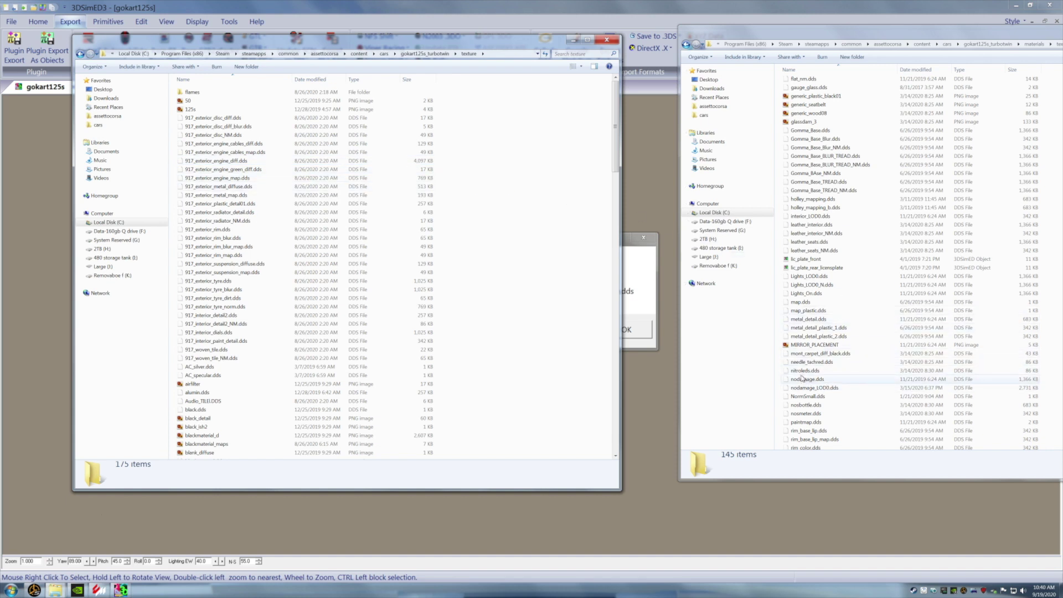
right_click(800, 407)
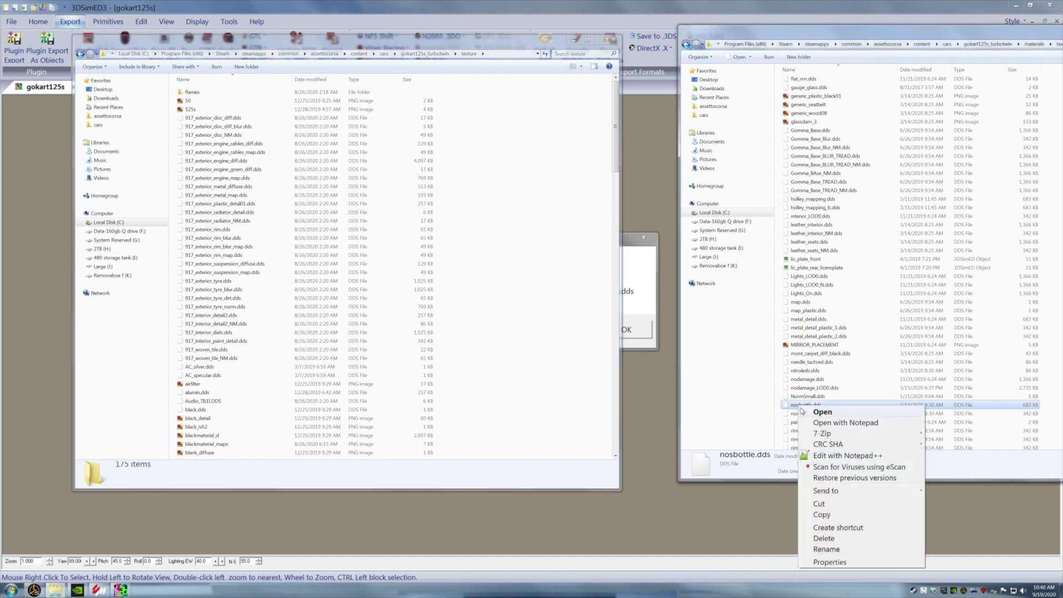
left_click(819, 504)
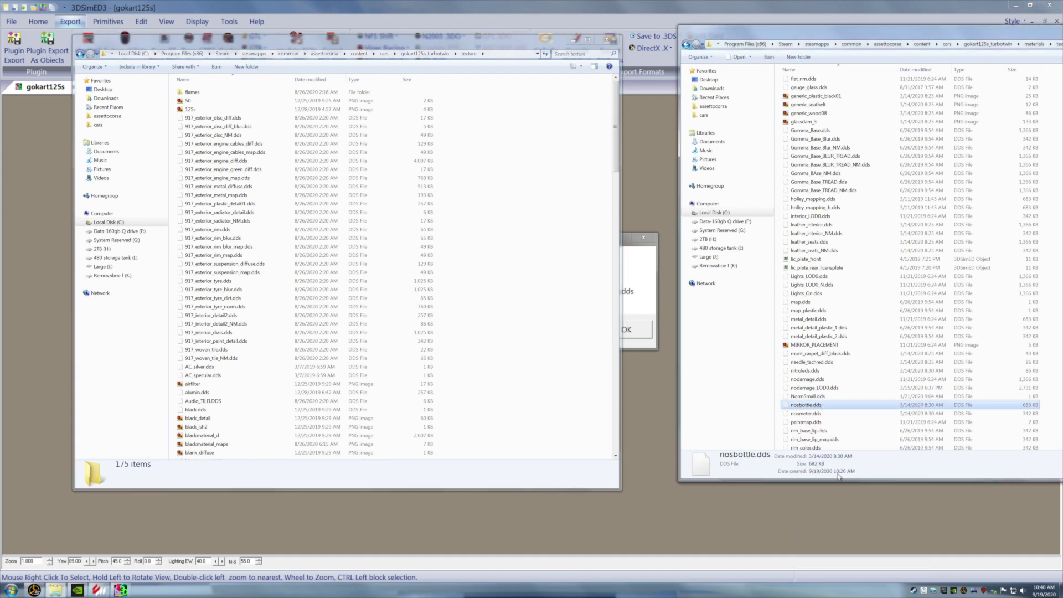
left_click(827, 284)
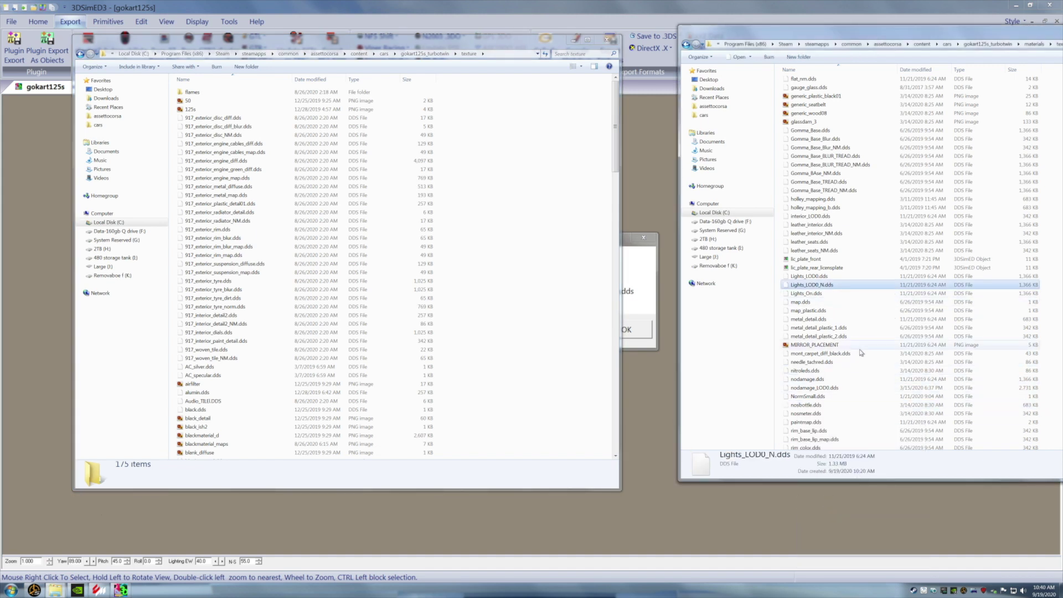
Copy nosbottle.dds from "texture i need" into the gokart125s_turbotwin texture folder.
left_click(805, 408)
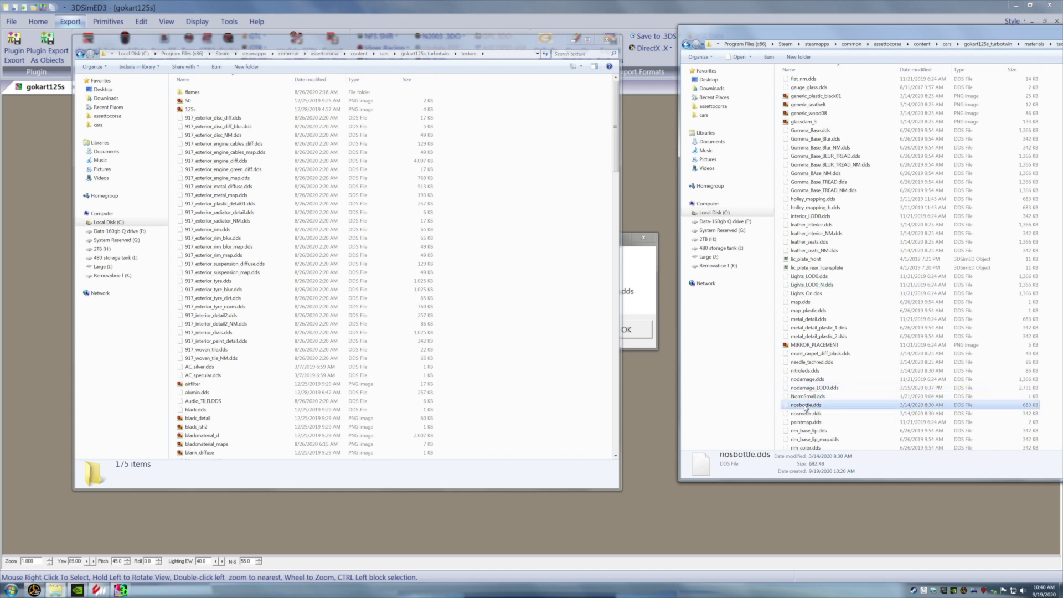
right_click(805, 408)
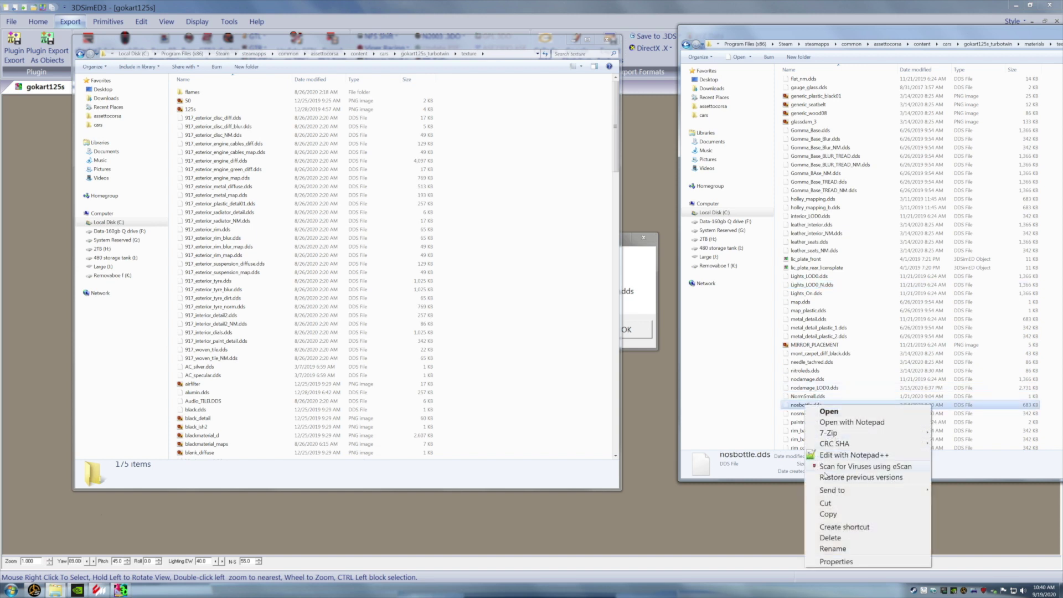
left_click(831, 517)
right_click(595, 350)
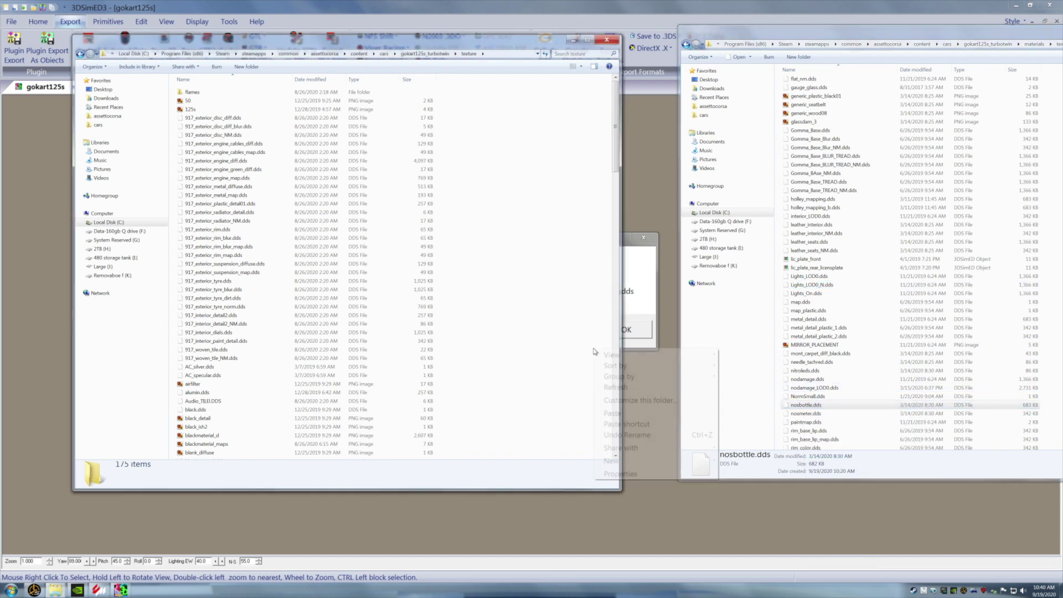
left_click(611, 414)
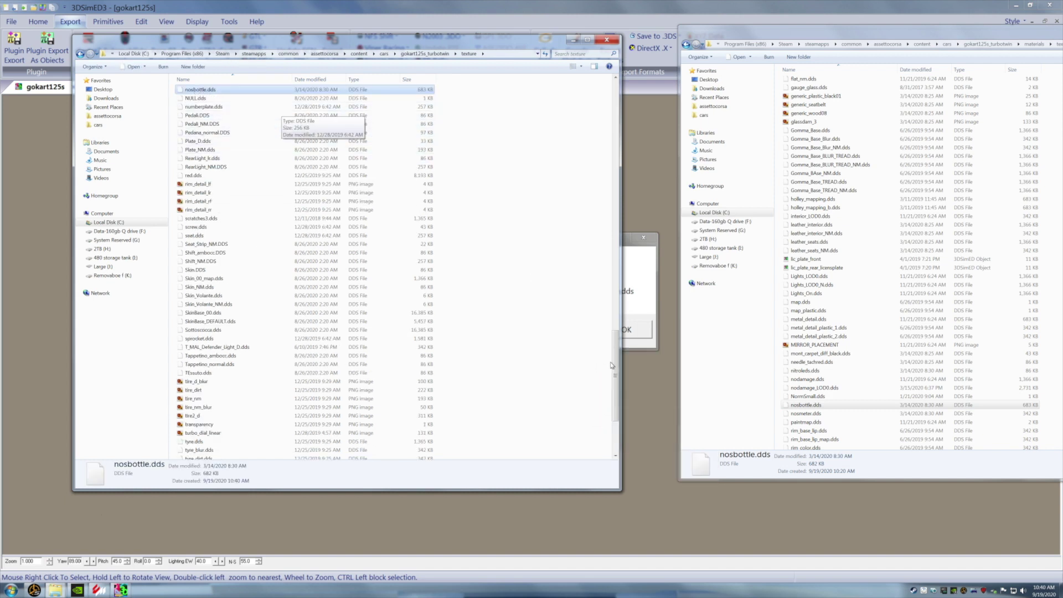
left_click_drag(611, 365, 354, 155)
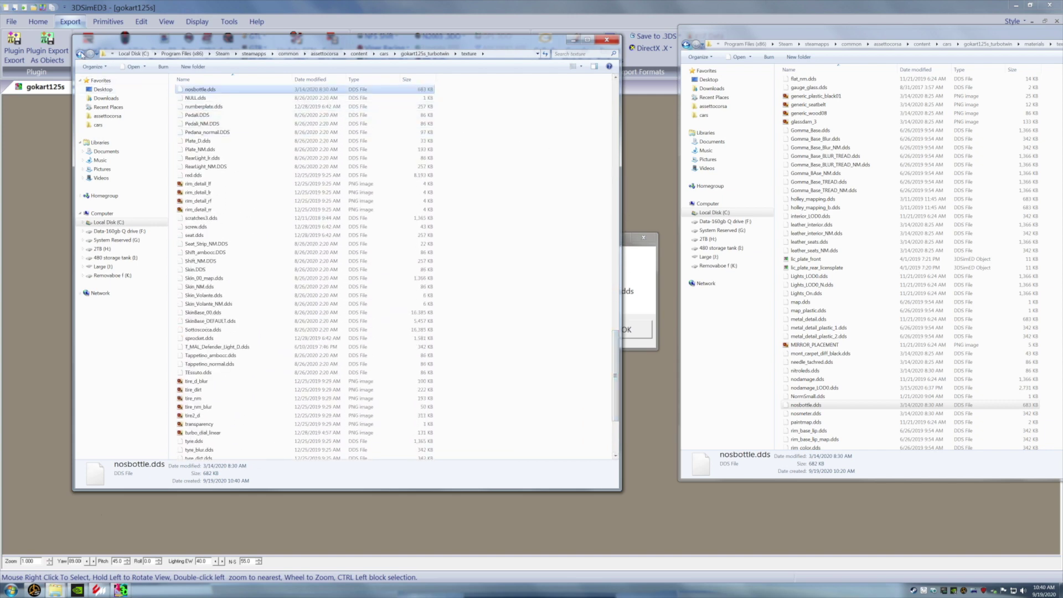
Go back one folder in both File Explorer windows and minimize them to return to 3DSimED3.
left_click(81, 54)
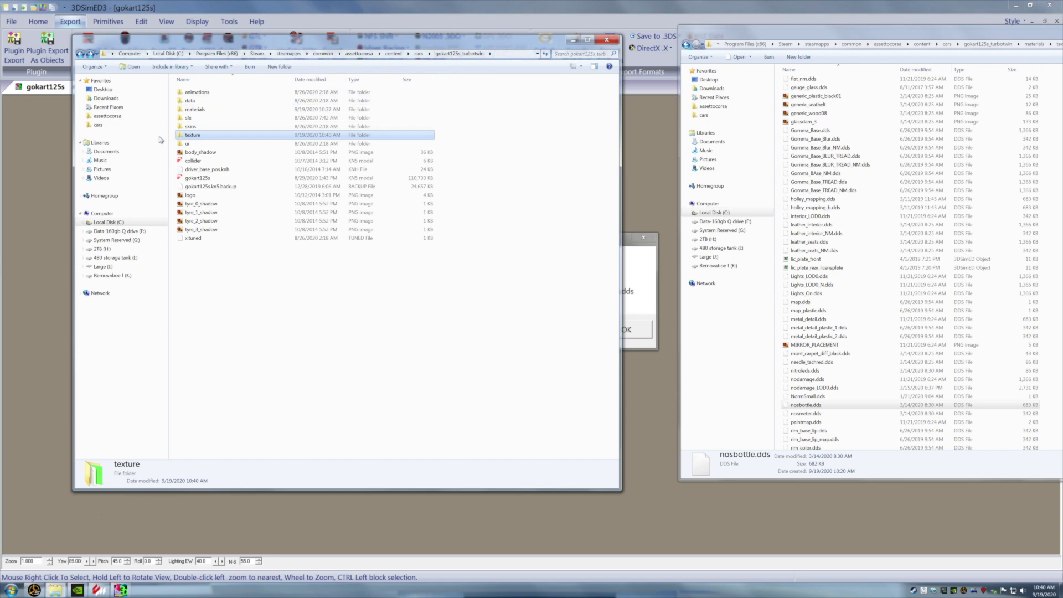
left_click(573, 40)
left_click_drag(885, 32, 678, 33)
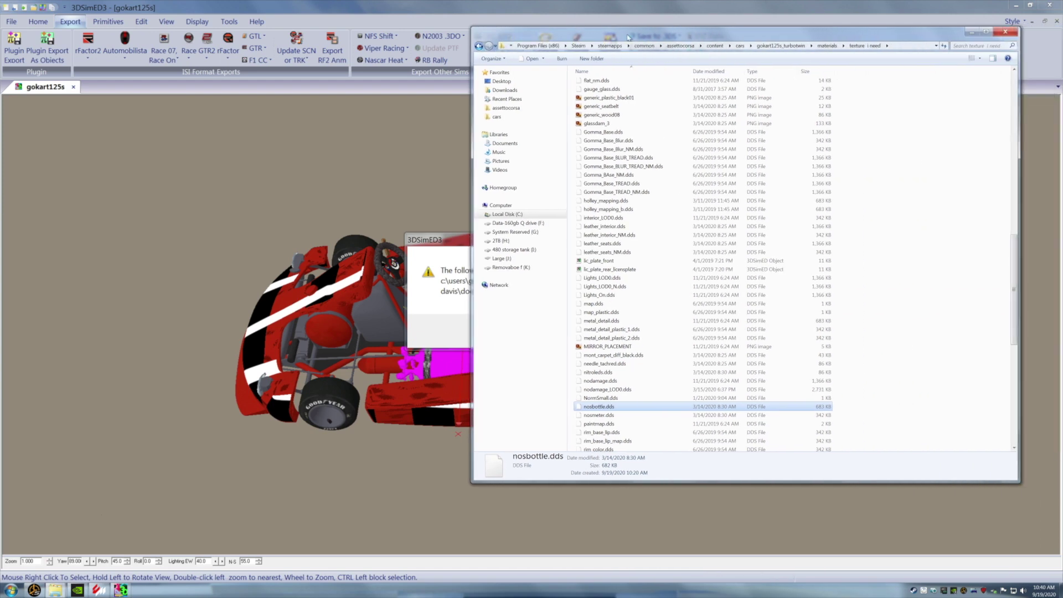
left_click(479, 46)
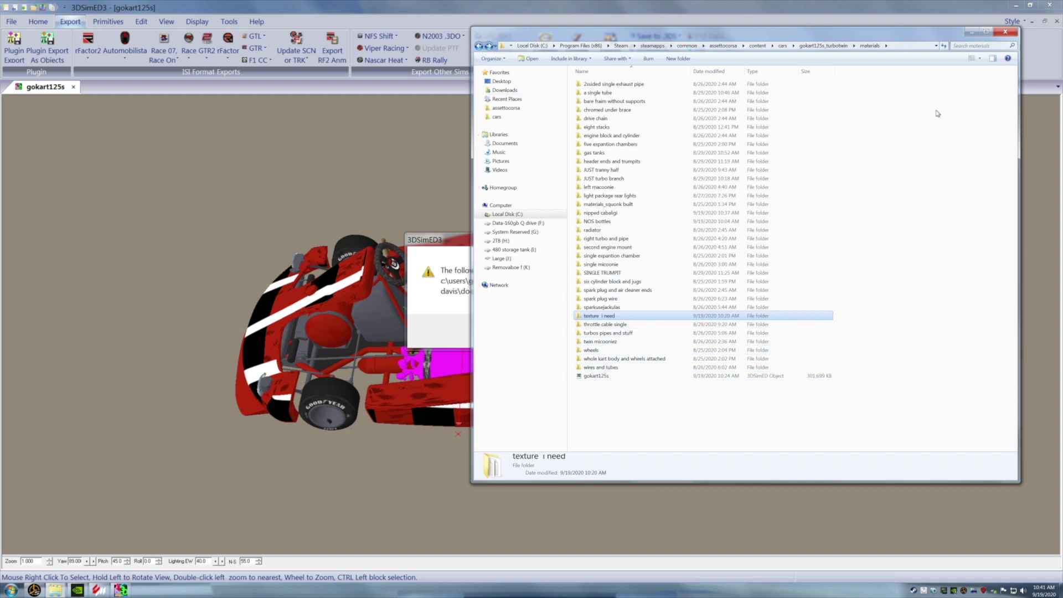
left_click(970, 32)
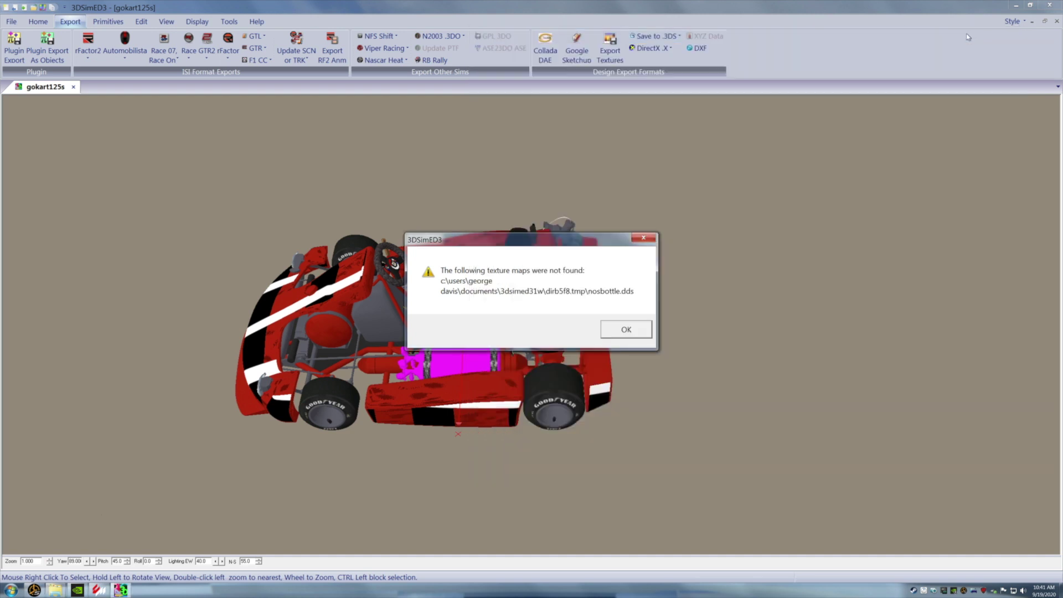
Export the kart as an Assetto Corsa KN5 into gokart125s_turbotwin, naming it gokart125s plus the learner's name and "teaching".
left_click(623, 330)
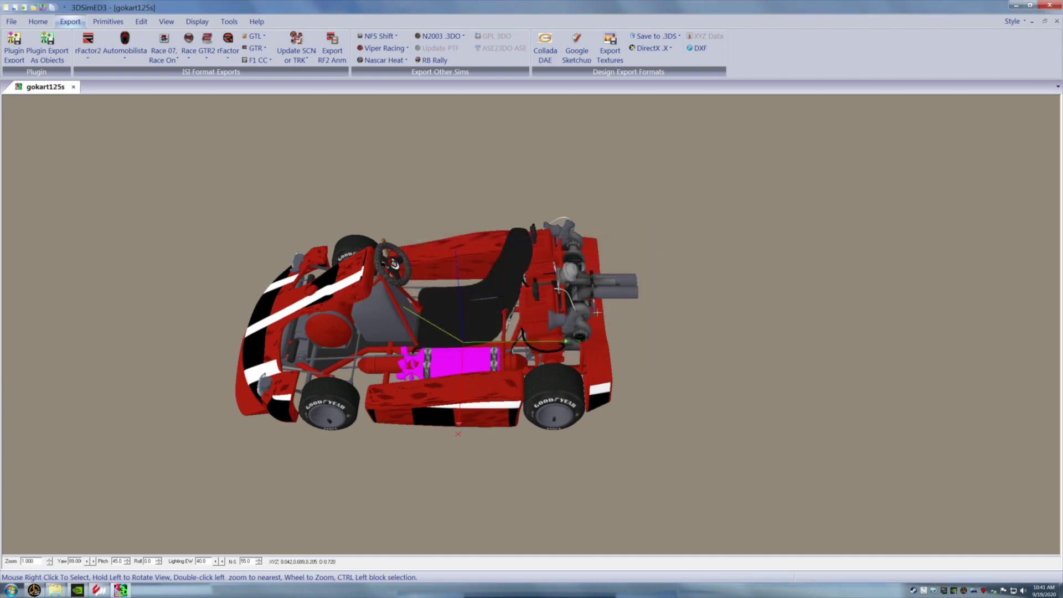
left_click(14, 44)
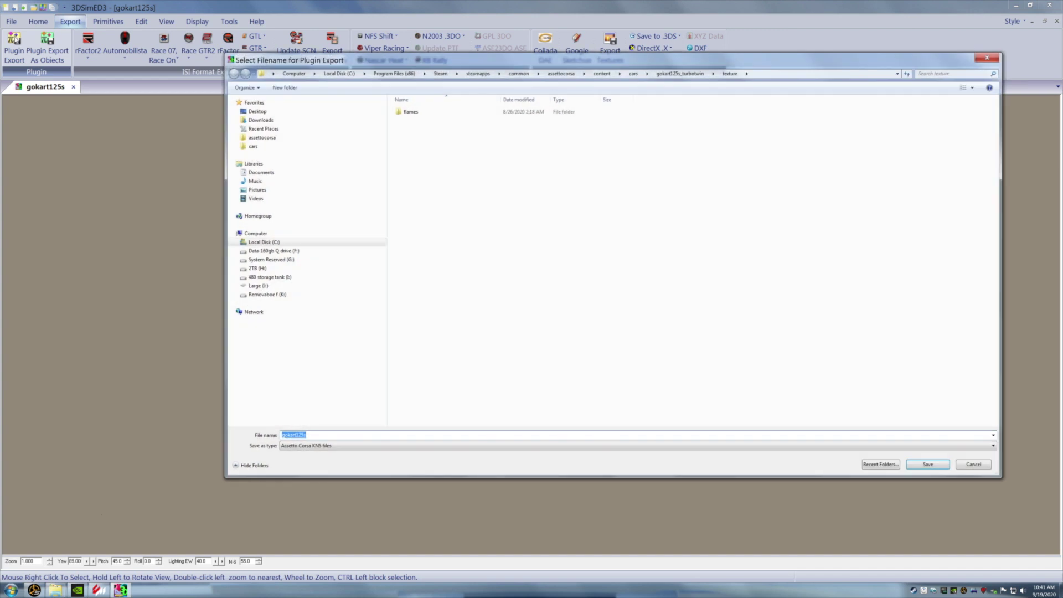
left_click(680, 73)
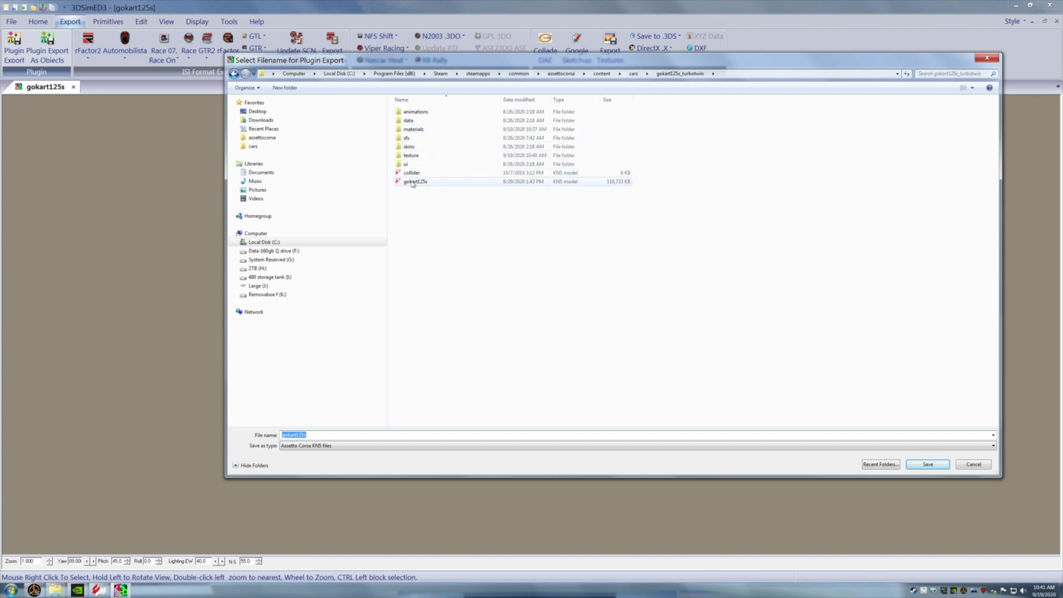
left_click(329, 435)
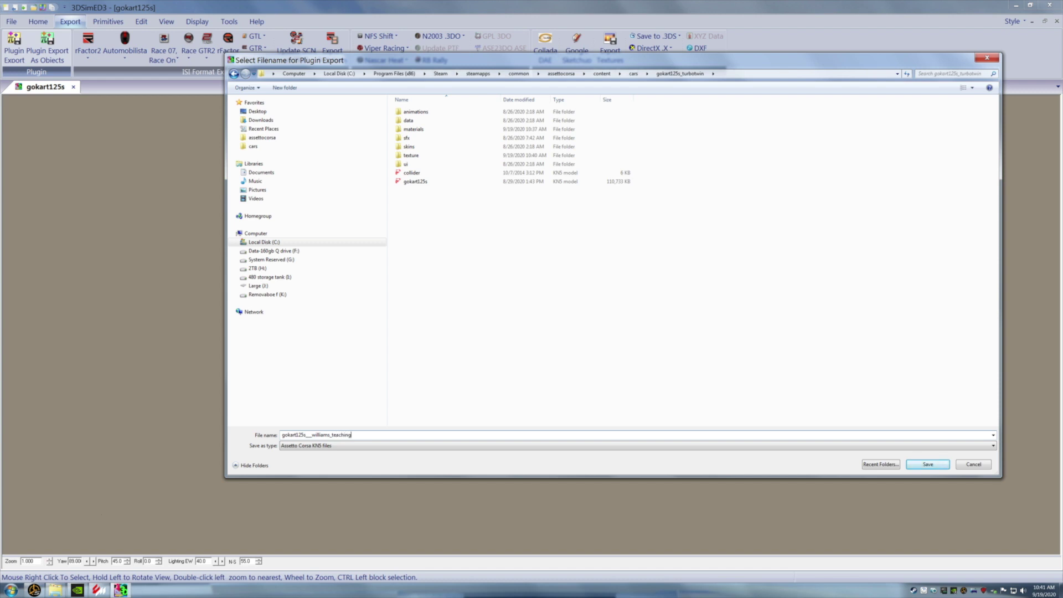
left_click(939, 469)
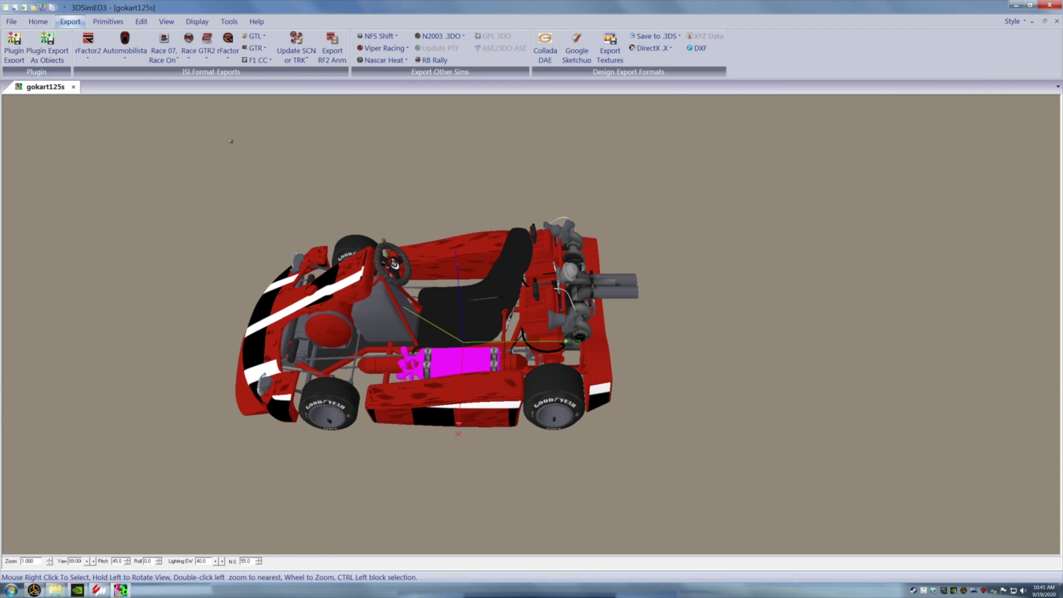
Close the kart model and 3DSimED3, then bring up the gokart125s_turbotwin folder window and move it aside to uncover the desktop.
left_click(73, 87)
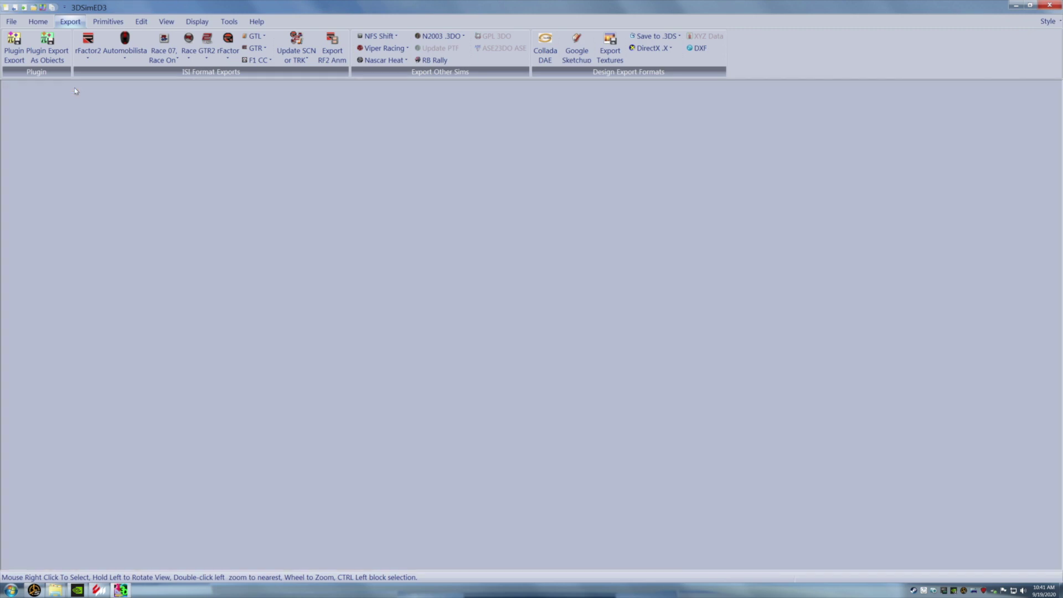
left_click(1048, 5)
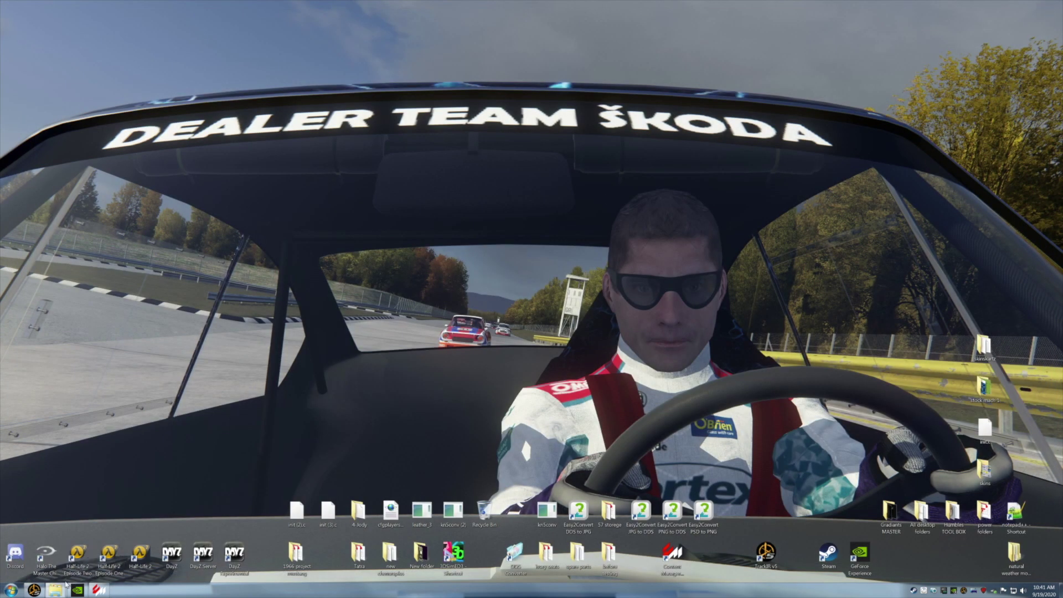
double_click(57, 556)
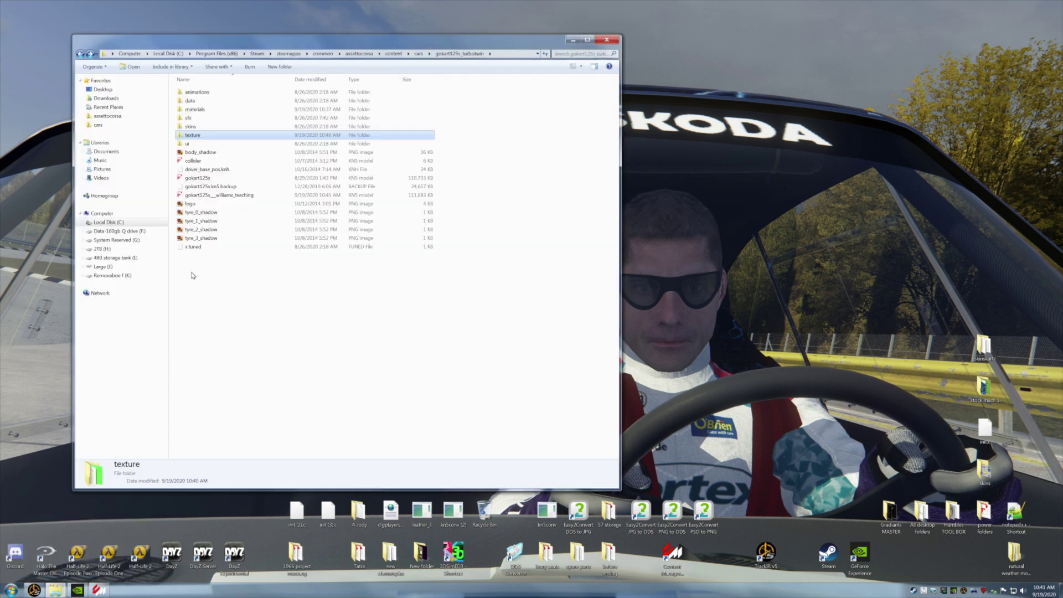
left_click_drag(151, 46, 500, 44)
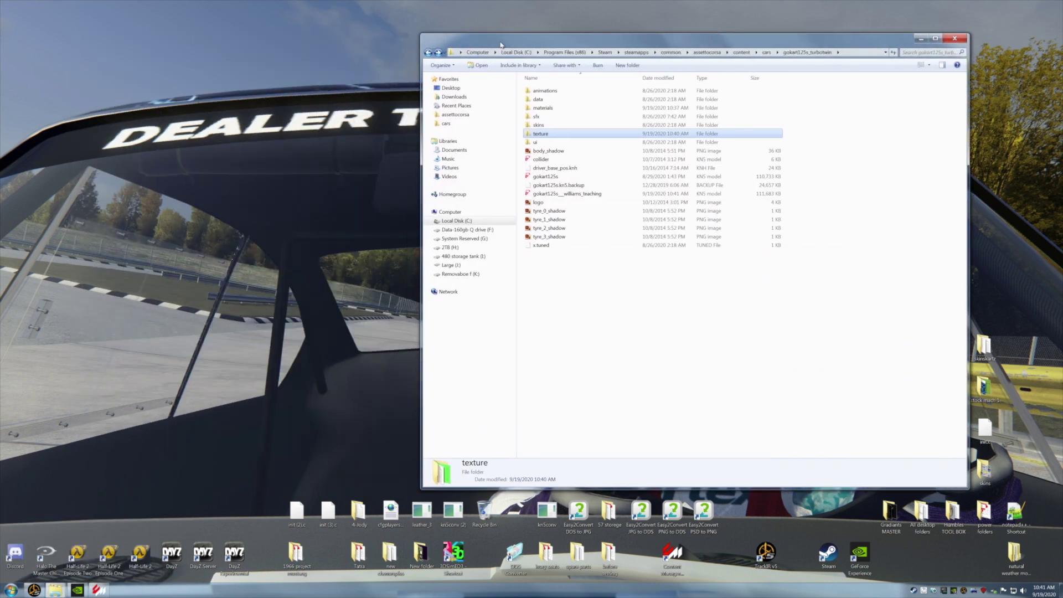
Copy the newly exported teaching KN5 to the desktop and move the original gokart125s KN5 out of the folder to the desktop.
right_click(547, 193)
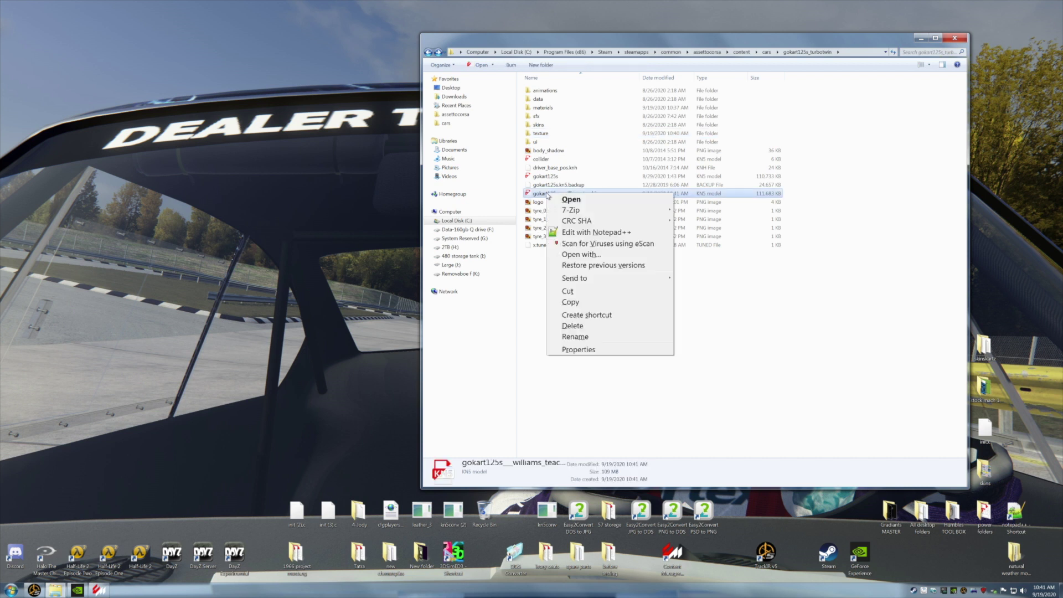
left_click(571, 302)
right_click(169, 188)
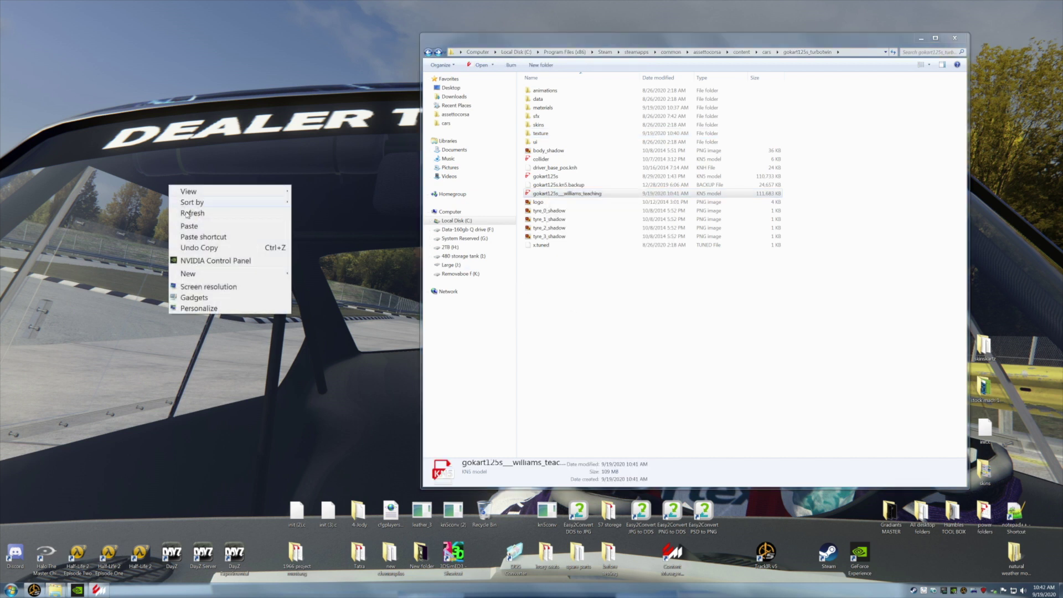
left_click(195, 229)
left_click(229, 246)
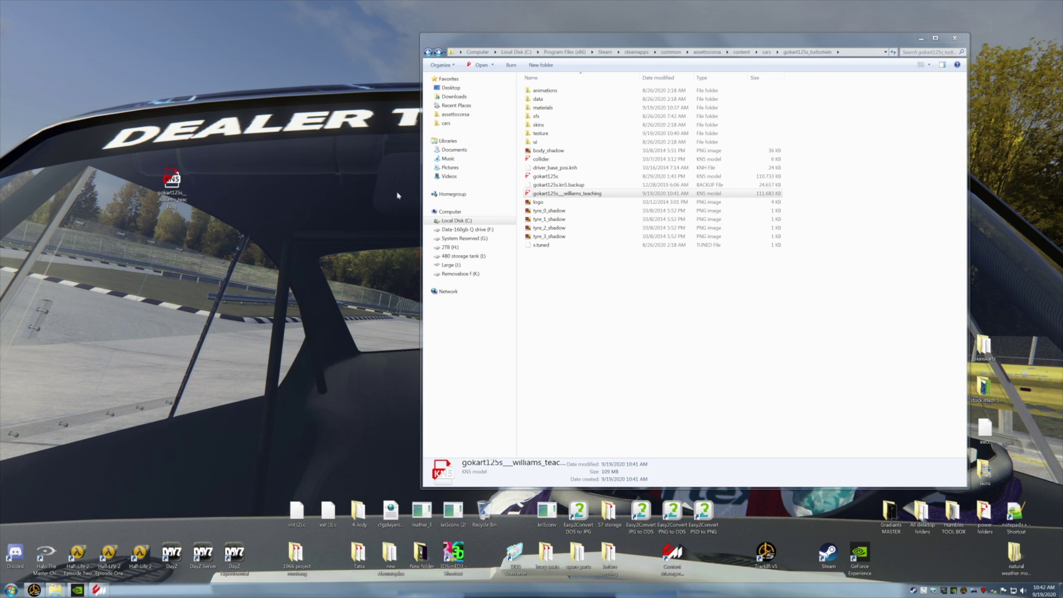
left_click_drag(532, 178, 175, 160)
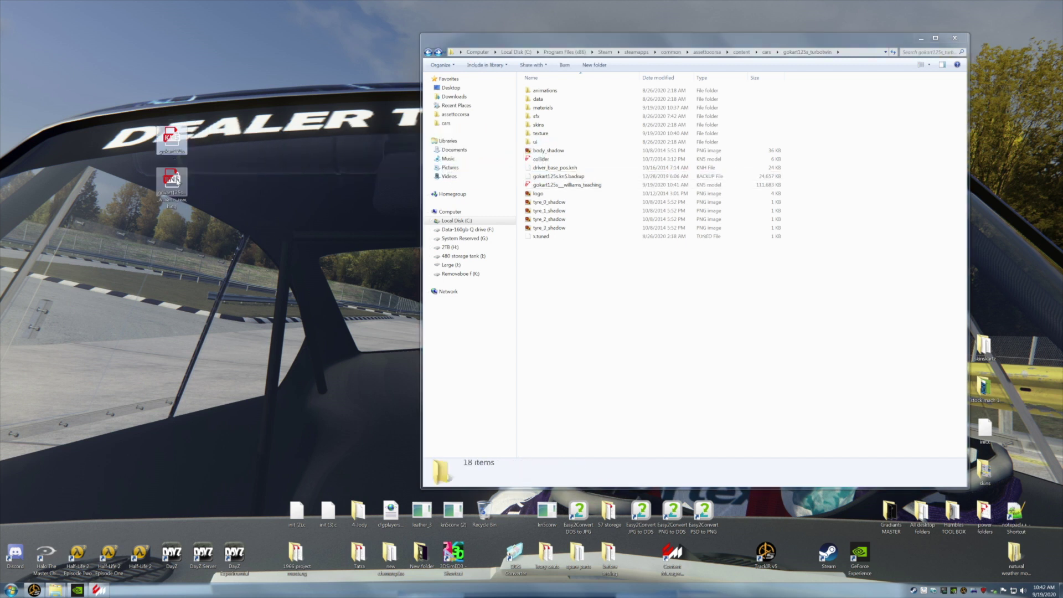
Rename the exported teaching KN5 in the gokart125s_turbotwin folder to gokart125s.
right_click(548, 187)
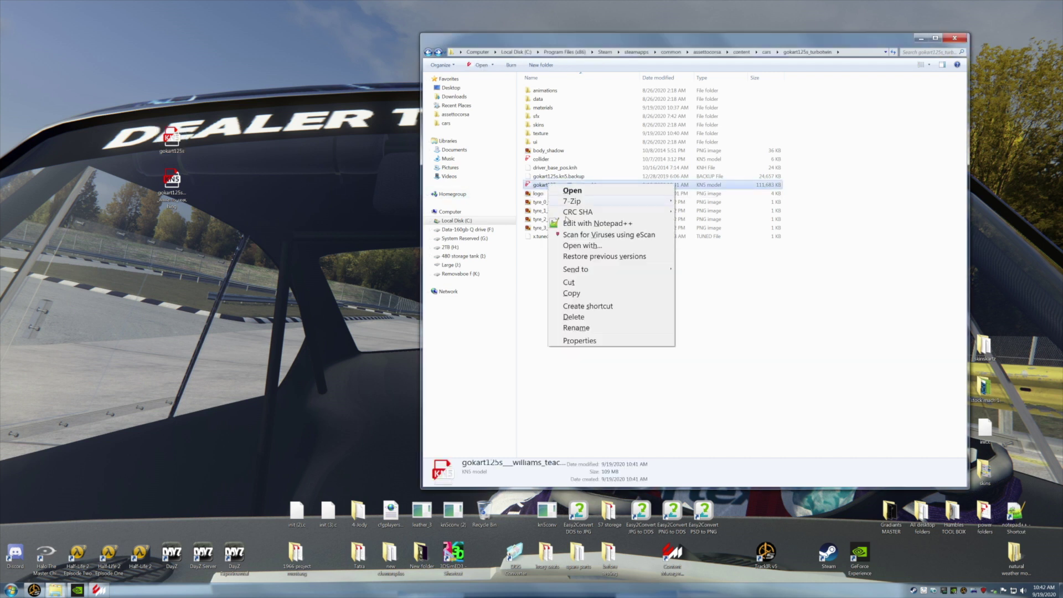
left_click(575, 328)
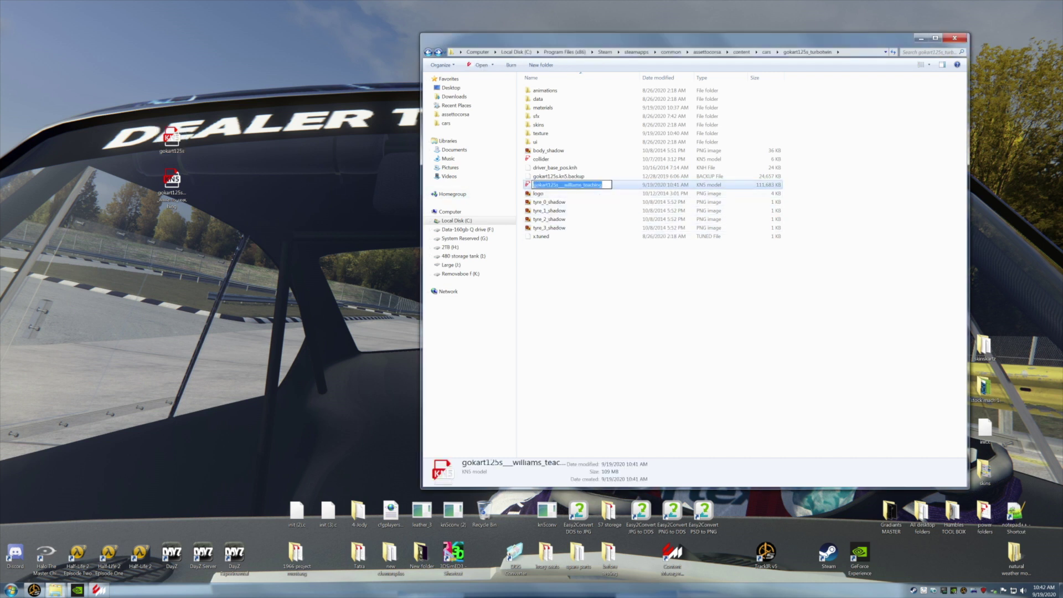
left_click_drag(605, 185, 563, 185)
key("BackSpace")
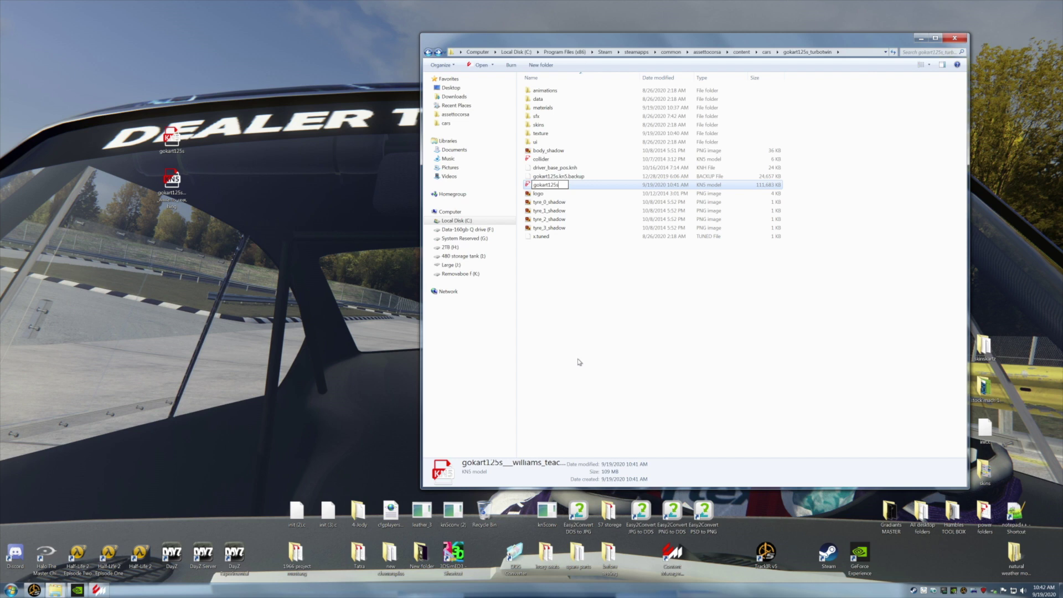
left_click(579, 362)
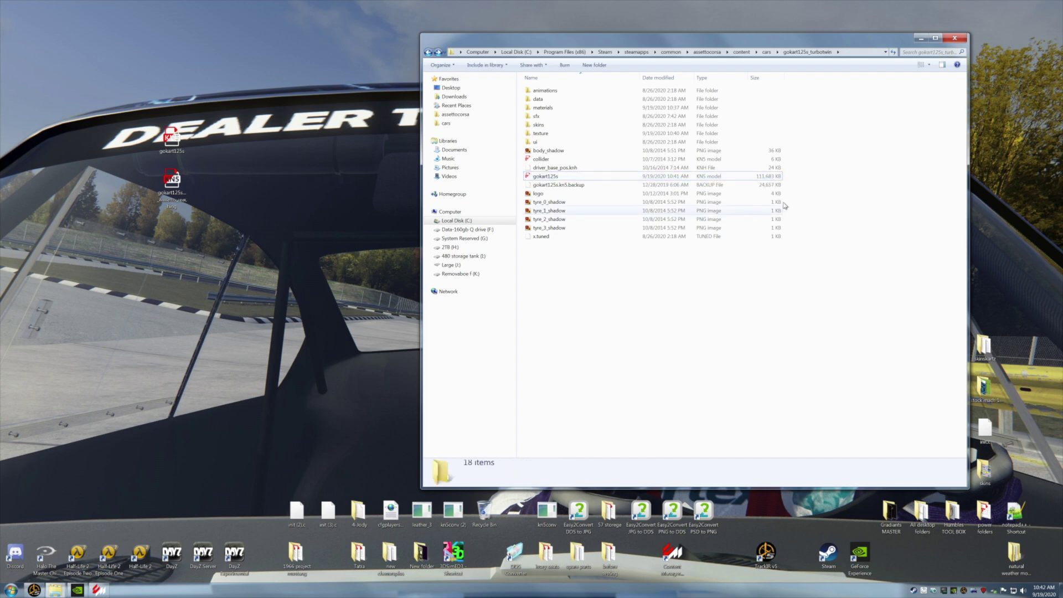
Minimize the folder window, switch to Content Manager and open Kart 125 Shifter turbotwin in the CM Showroom.
left_click(920, 38)
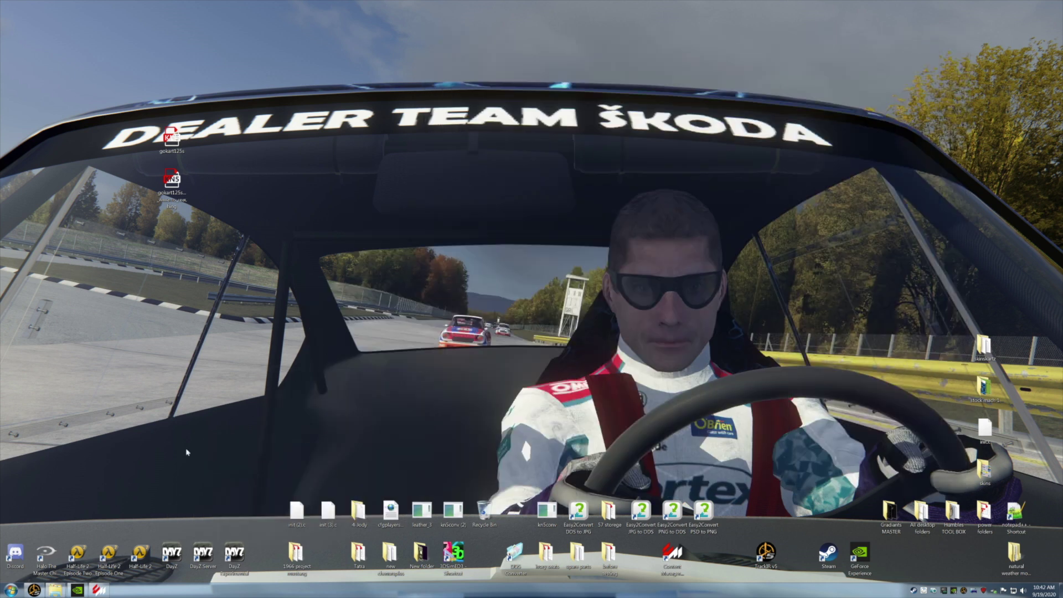
left_click(98, 589)
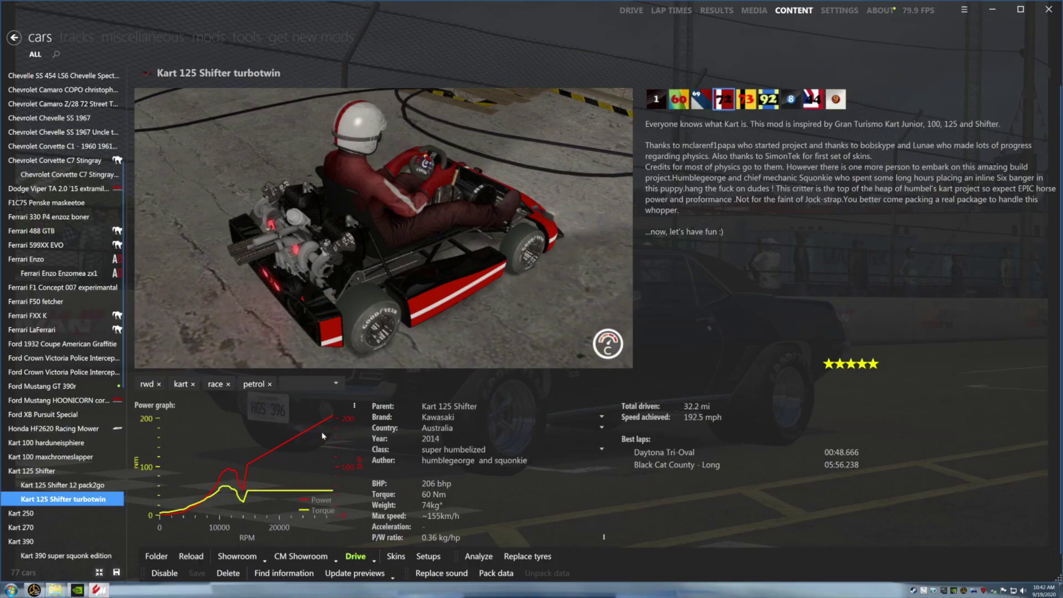
left_click(298, 564)
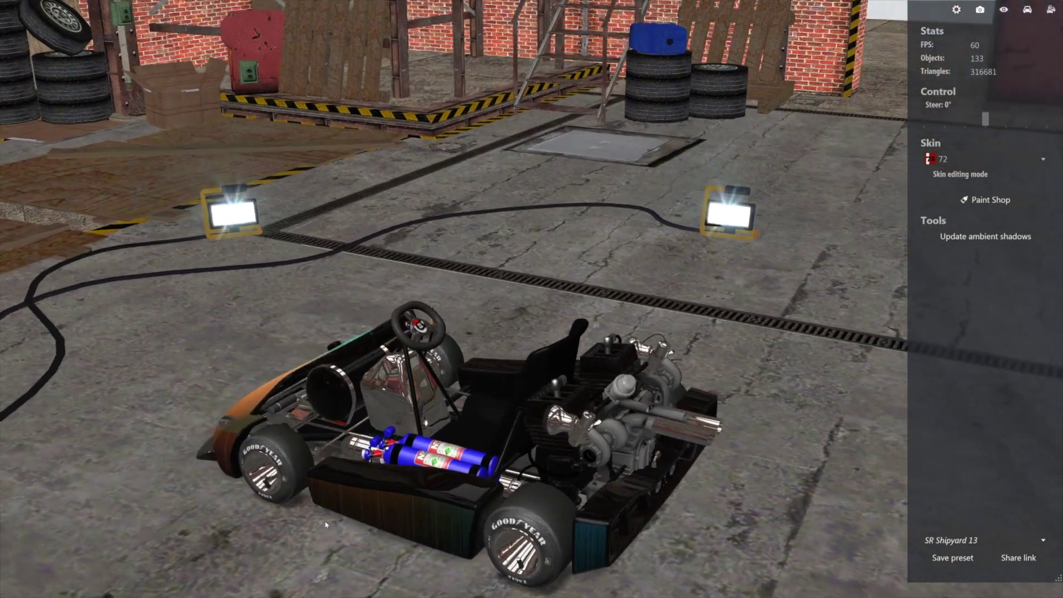
Examine the kart from both sides and up close, checking the fit and texture of the NOS bottles, straps and cables.
scroll(470, 553, "up", 3)
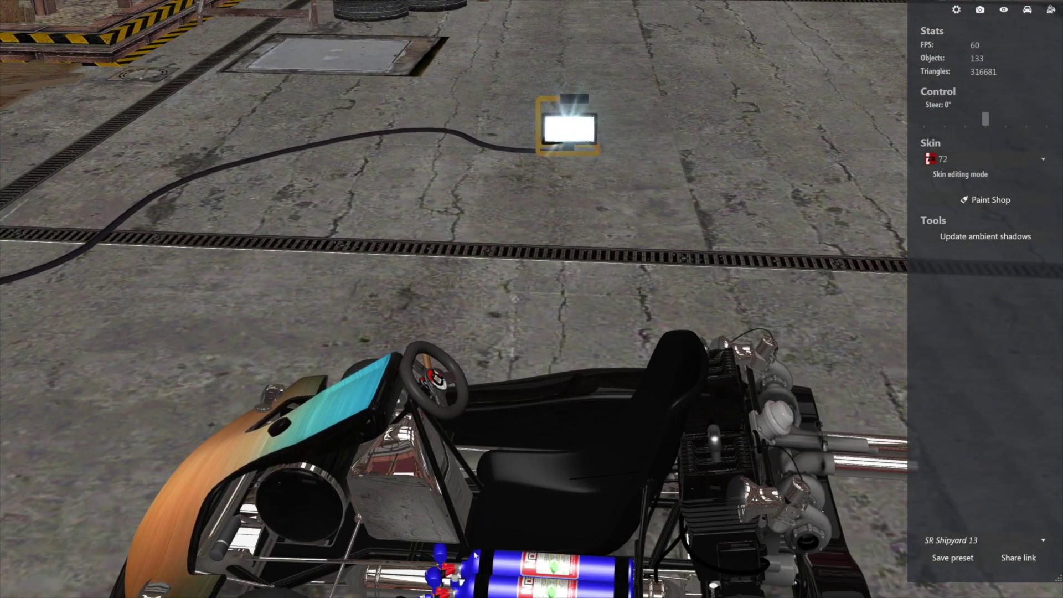
left_click_drag(471, 552, 487, 534)
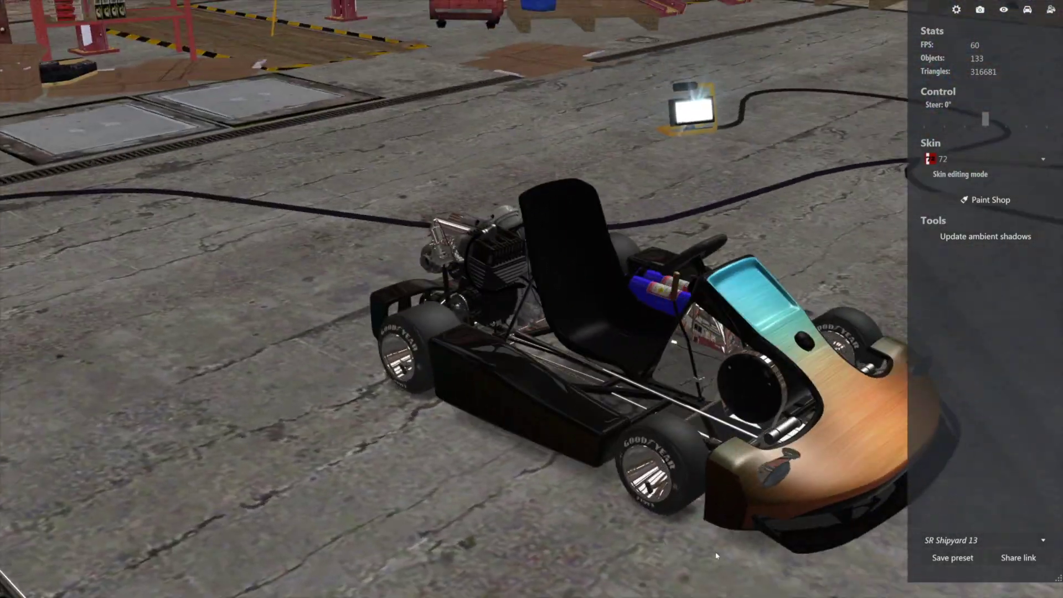
scroll(495, 533, "up", 3)
left_click_drag(447, 330, 585, 327)
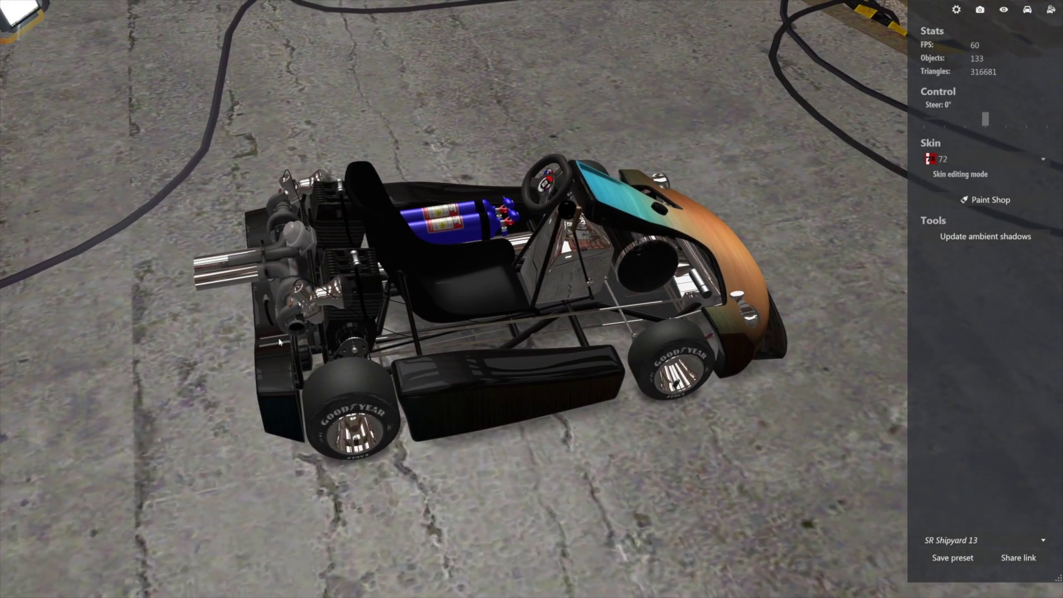
left_click_drag(274, 352, 680, 275)
left_click_drag(390, 469, 550, 427)
scroll(549, 427, "down", 2)
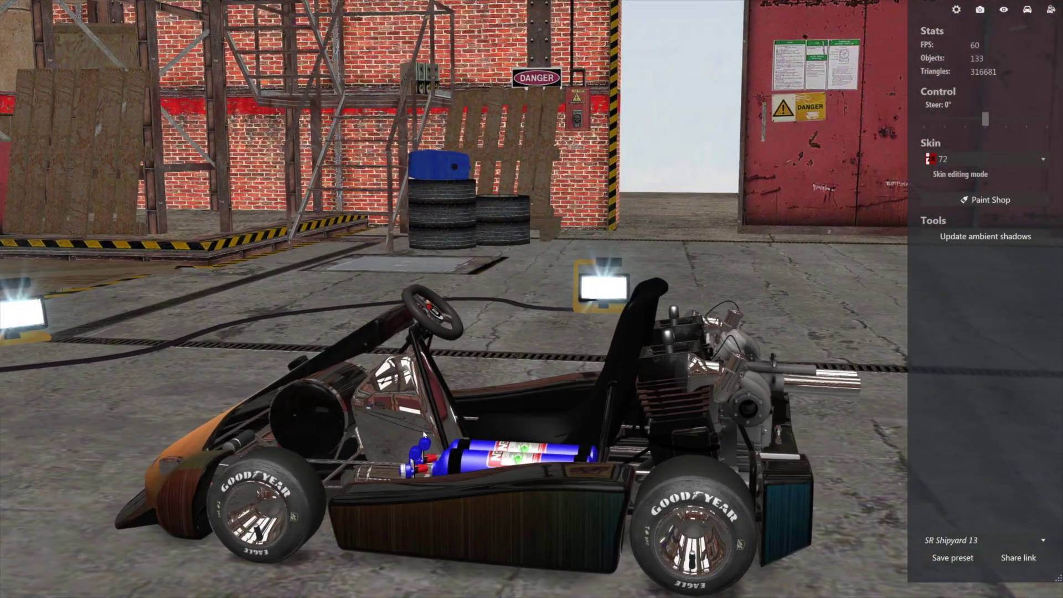
scroll(423, 435, "down", 4)
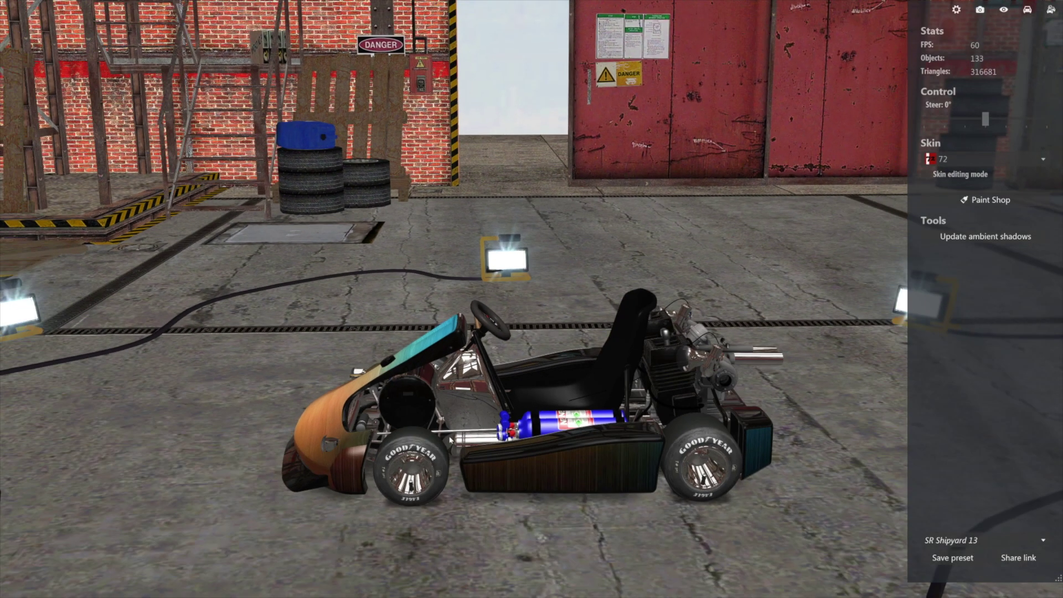
left_click_drag(560, 455, 402, 504)
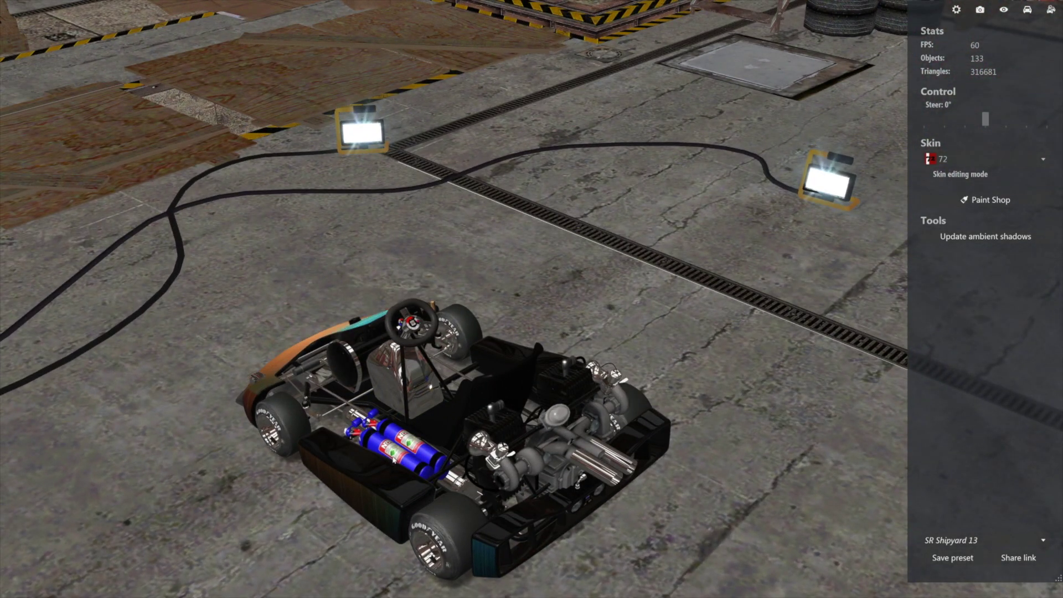
left_click_drag(509, 392, 305, 397)
left_click_drag(400, 389, 295, 332)
scroll(468, 344, "up", 6)
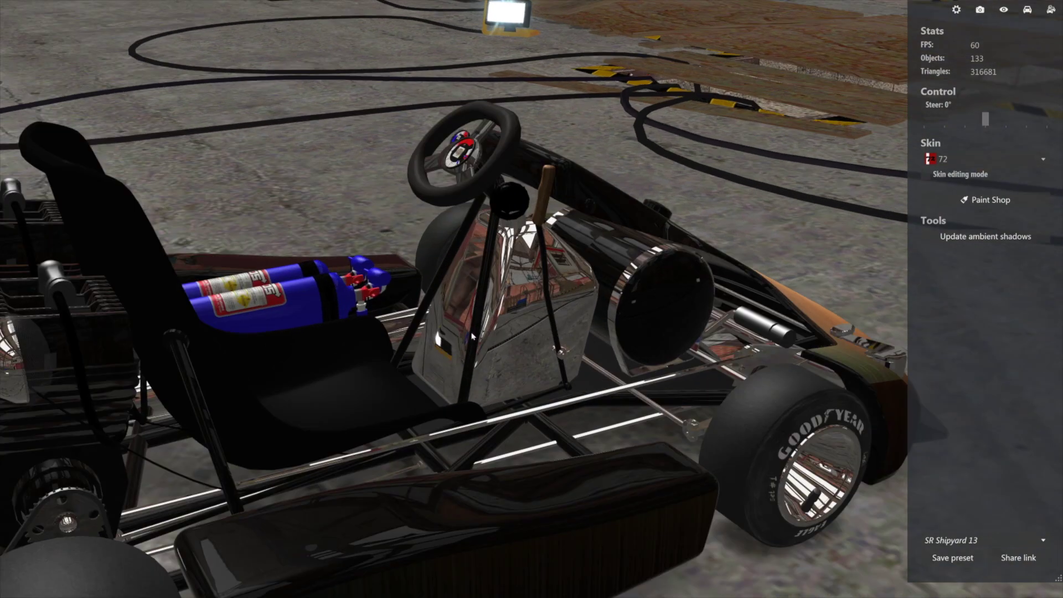
left_click_drag(394, 337, 349, 344)
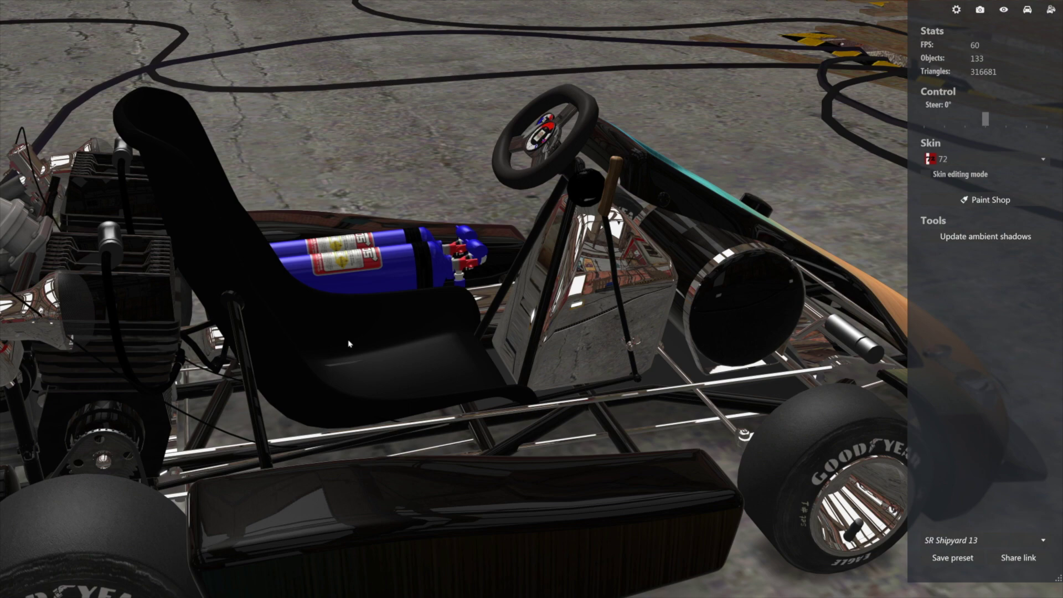
left_click_drag(429, 360, 355, 357)
scroll(371, 355, "down", 4)
left_click_drag(578, 381, 685, 326)
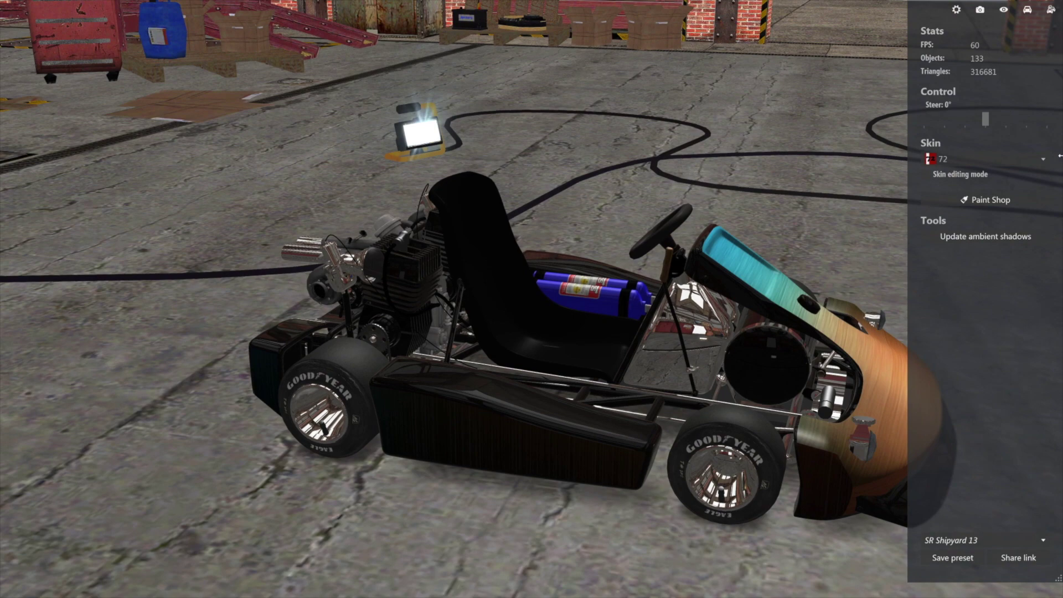
Set the kart's skin to White and view the NOS bottles from the side.
left_click(1034, 159)
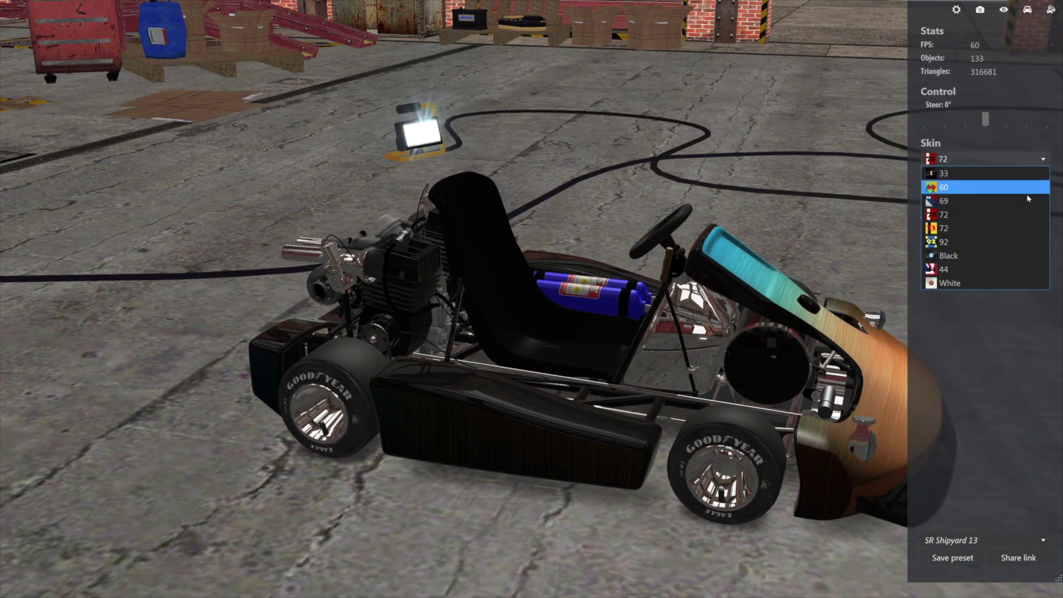
left_click(1008, 282)
left_click_drag(726, 423, 314, 427)
scroll(417, 515, "up", 3)
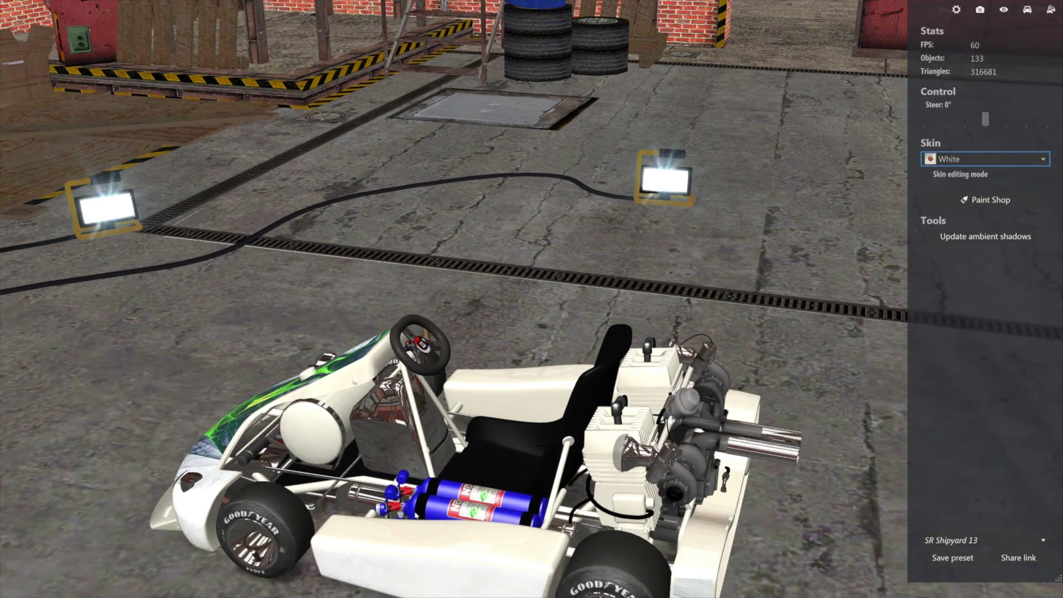
scroll(418, 516, "down", 2)
left_click_drag(440, 543, 441, 501)
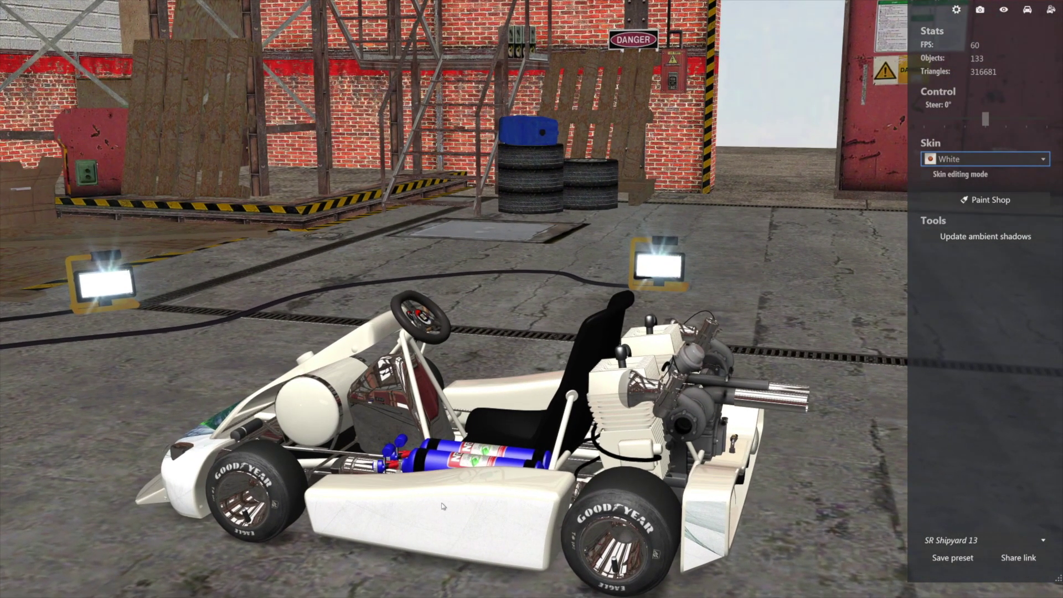
Inspect the NOS bottles' material and texture details, then close the showroom and minimize Content Manager.
left_click(432, 461)
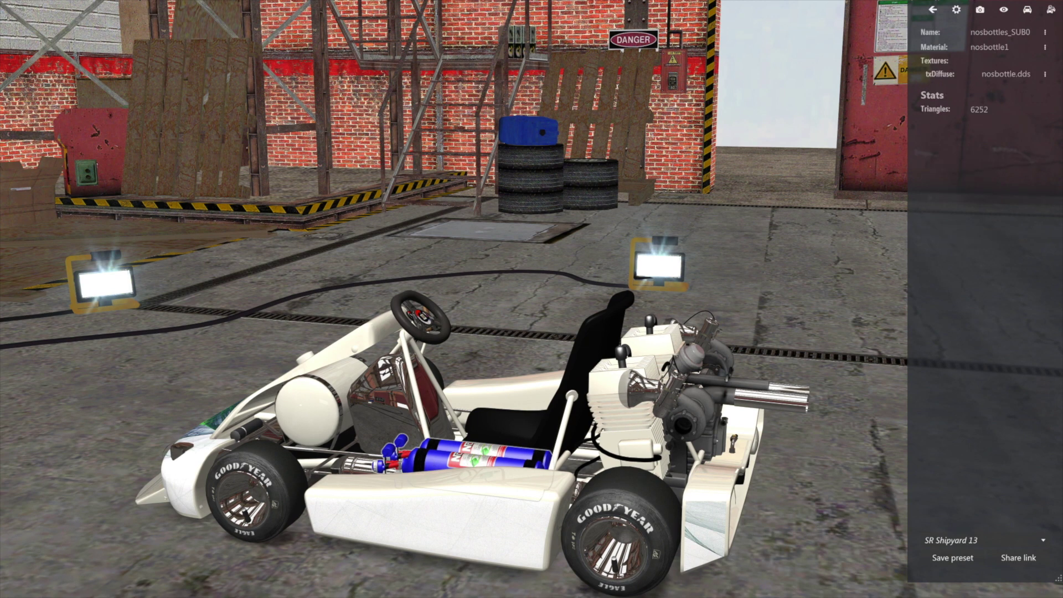
left_click(792, 133)
key("Escape")
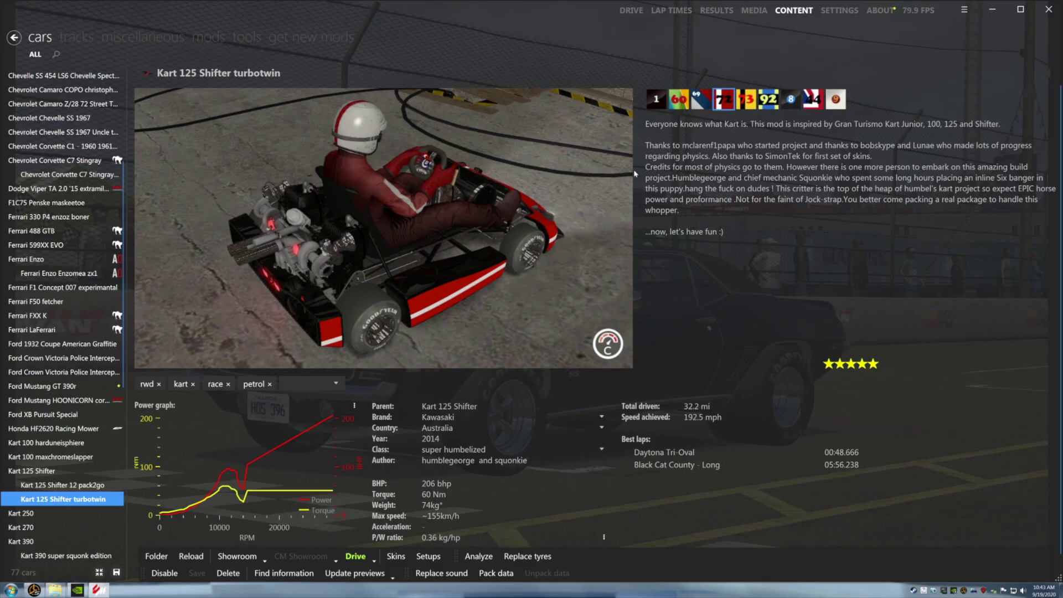
left_click(991, 10)
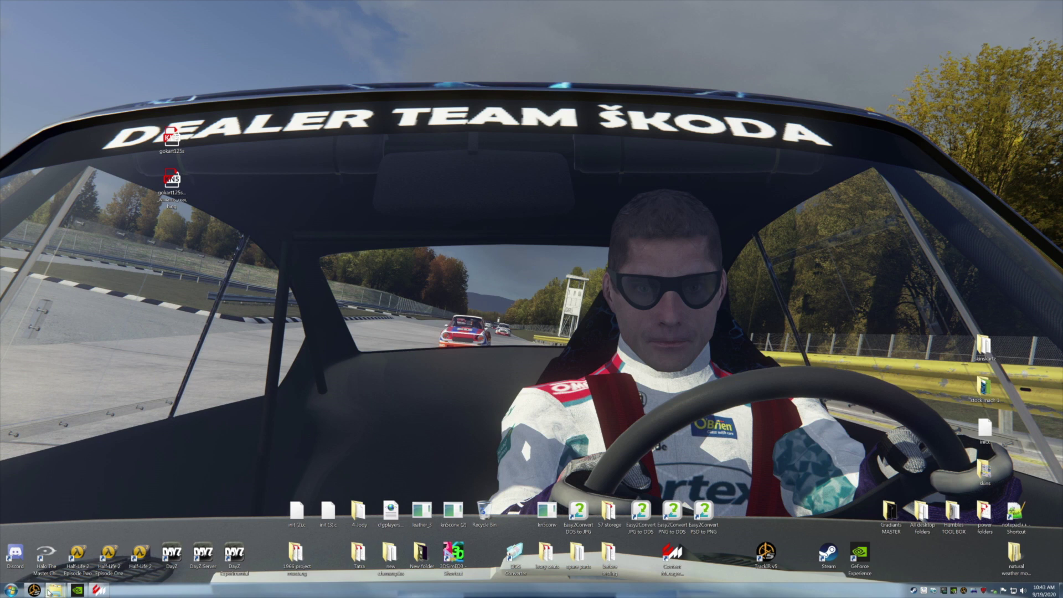
Bring back the gokart125s_turbotwin File Explorer window and open its texture folder.
mouse_move(50, 591)
left_click(53, 546)
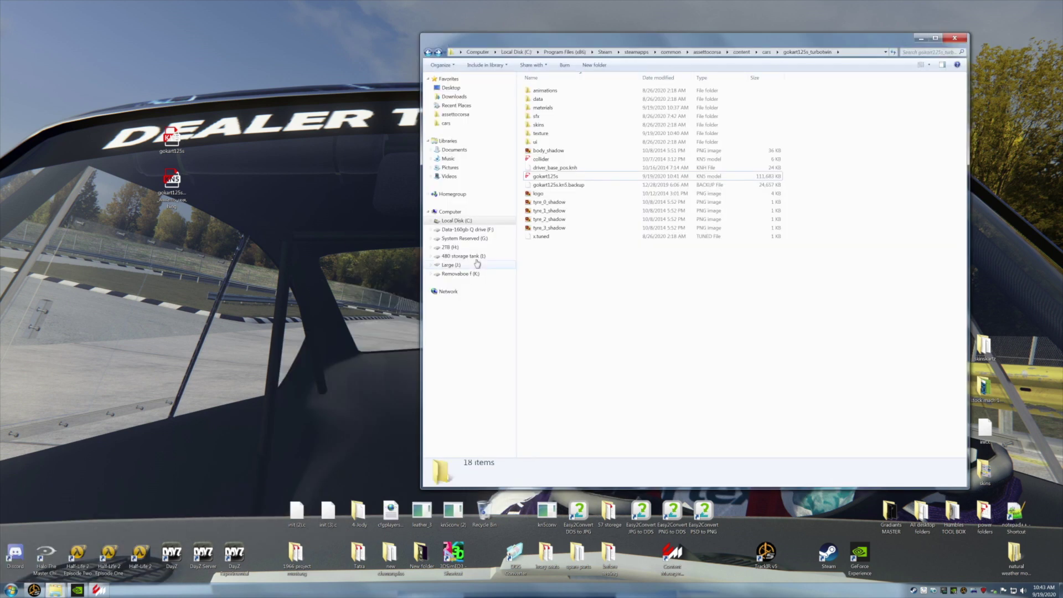
double_click(545, 133)
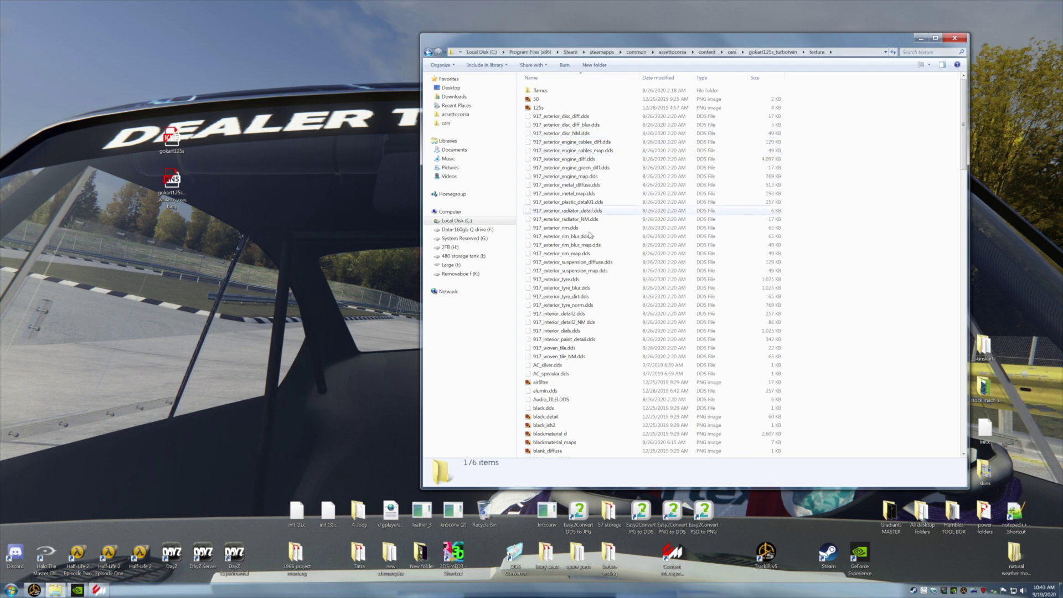
Copy nosbottle.dds from the gokart125s_turbotwin texture folder to the desktop and place it in a clear area.
scroll(611, 302, "down", 15)
scroll(612, 302, "down", 7)
scroll(611, 302, "down", 5)
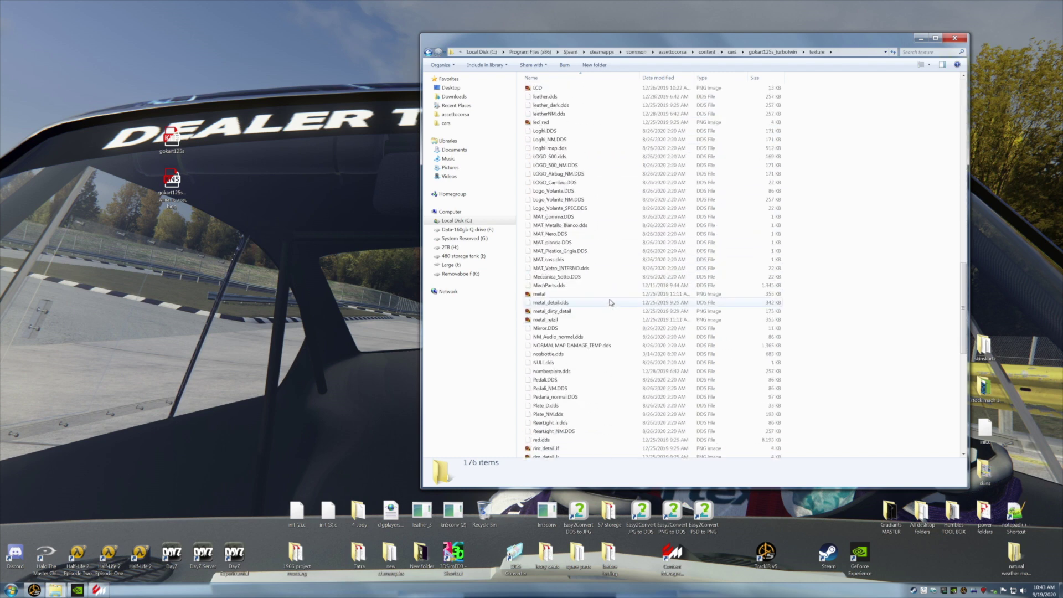
right_click(544, 355)
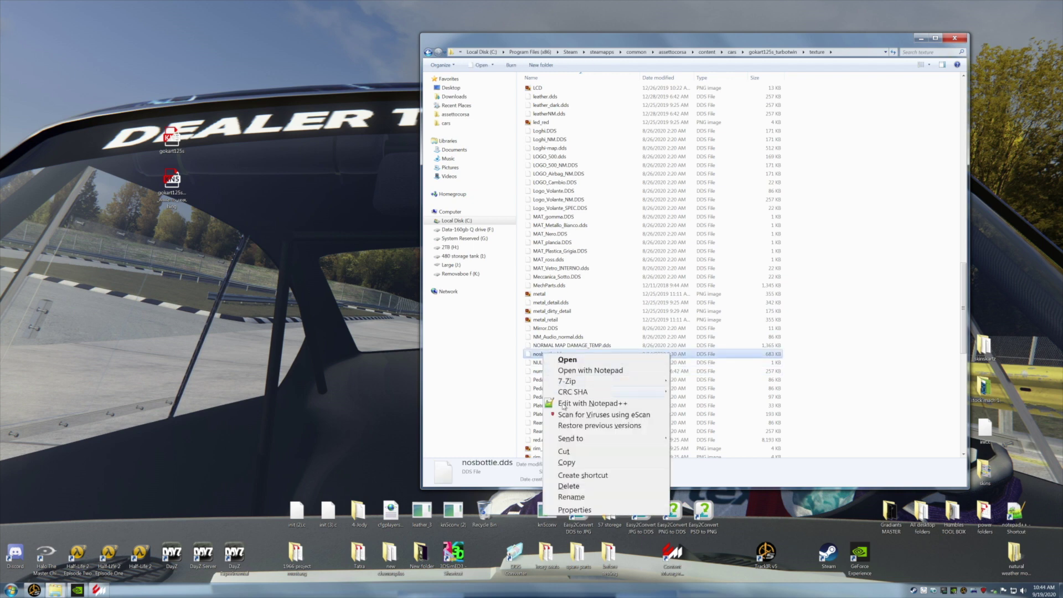
left_click(575, 467)
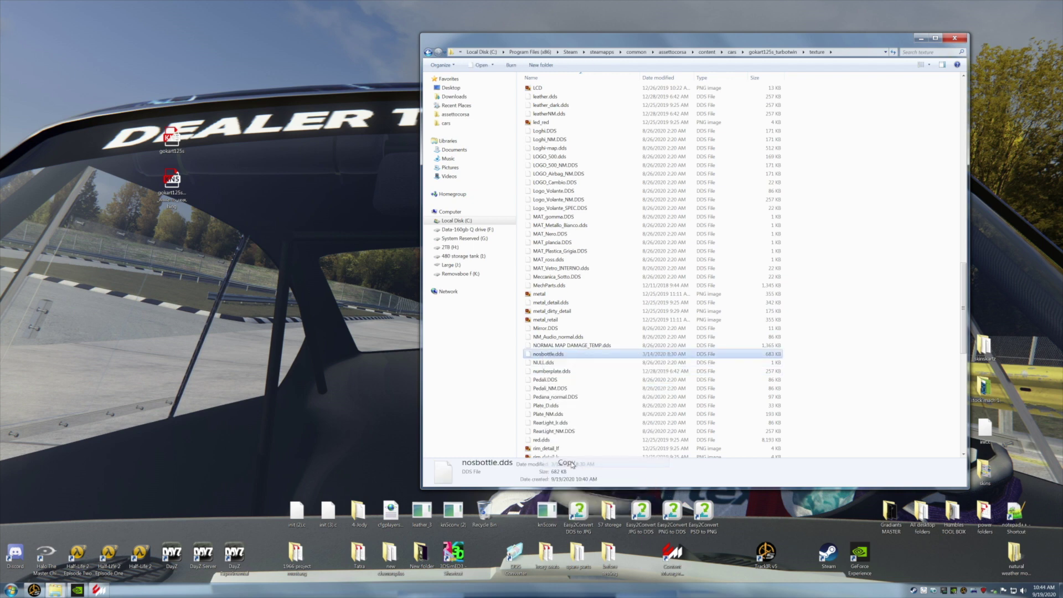
right_click(271, 315)
left_click(290, 356)
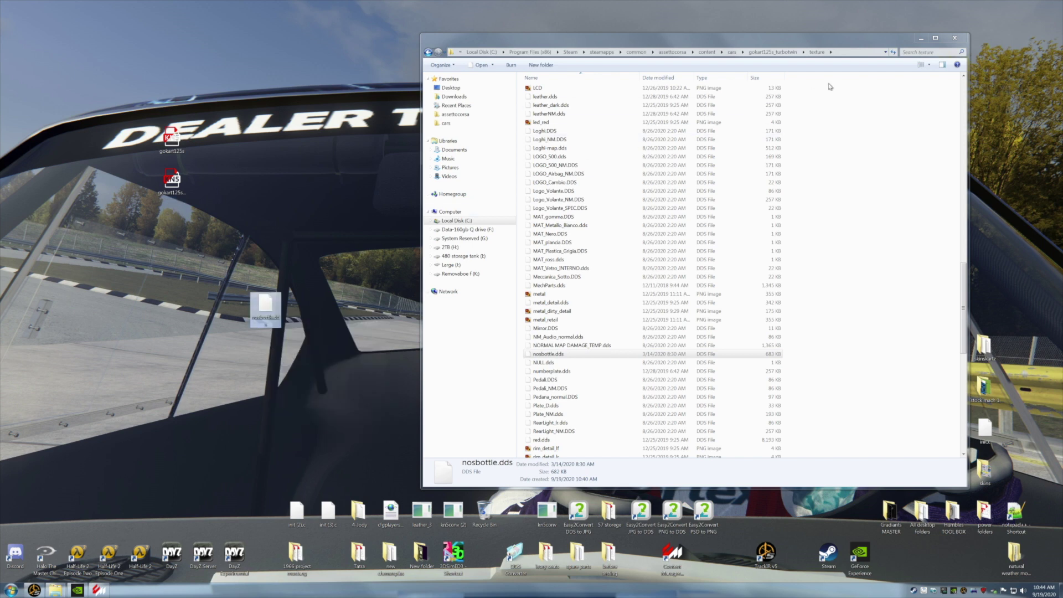
left_click(919, 38)
left_click_drag(279, 304, 463, 208)
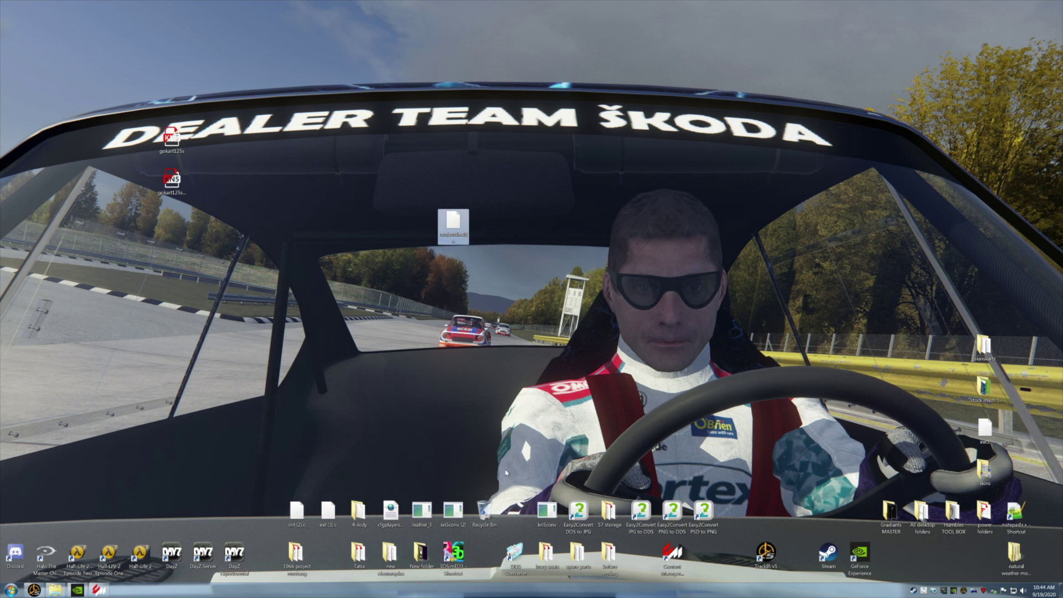
Open DDS Converter and add the desktop copy of nosbottle.dds to its image list.
double_click(522, 561)
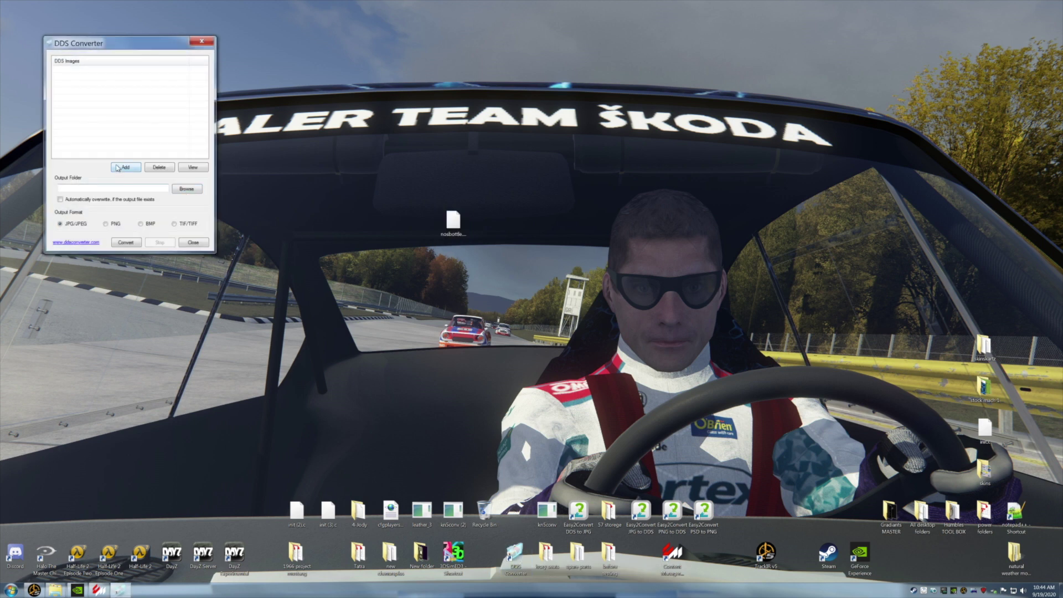
left_click(118, 168)
left_click(402, 295)
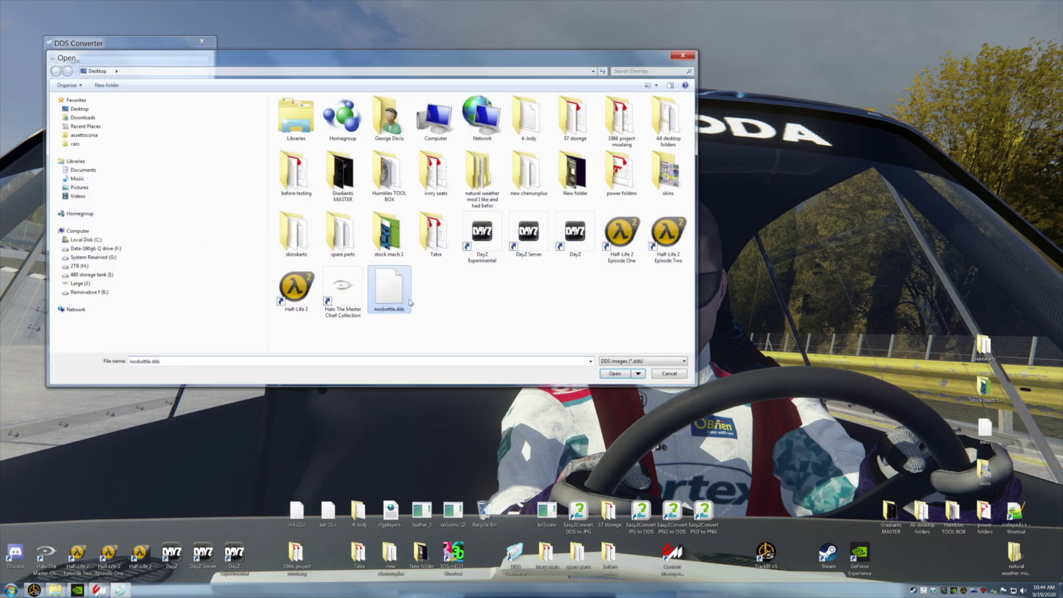
left_click(612, 374)
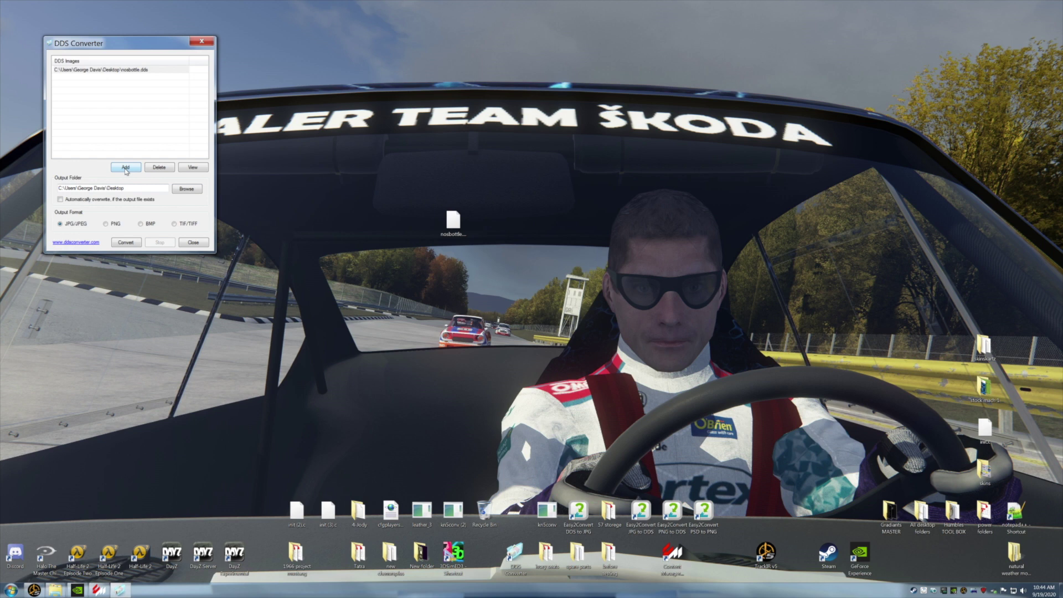
Convert nosbottle.dds to JPG/JPEG in the desktop output folder and close the converter.
left_click(126, 242)
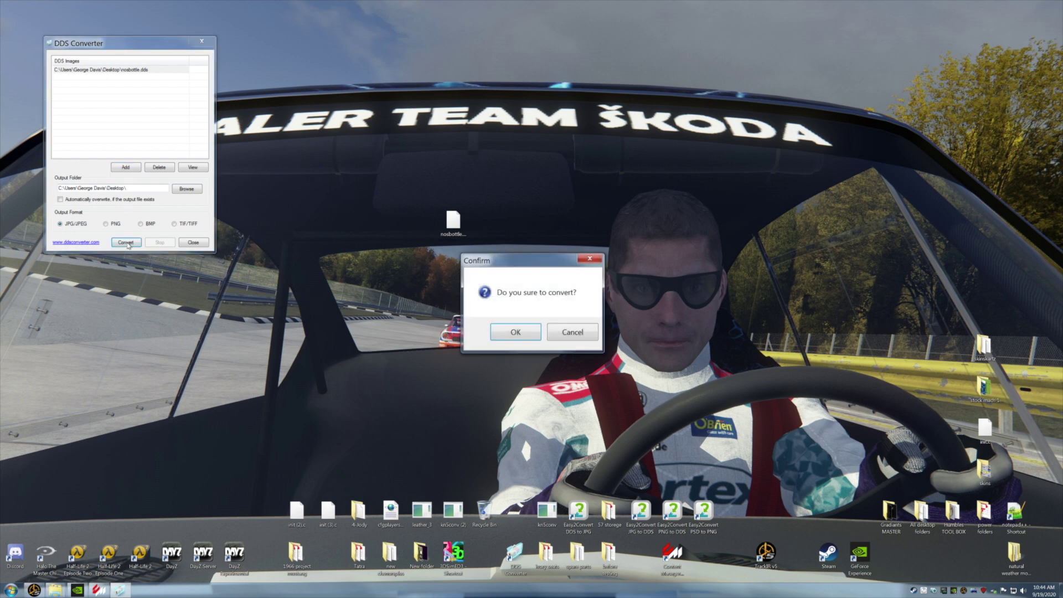
left_click(522, 335)
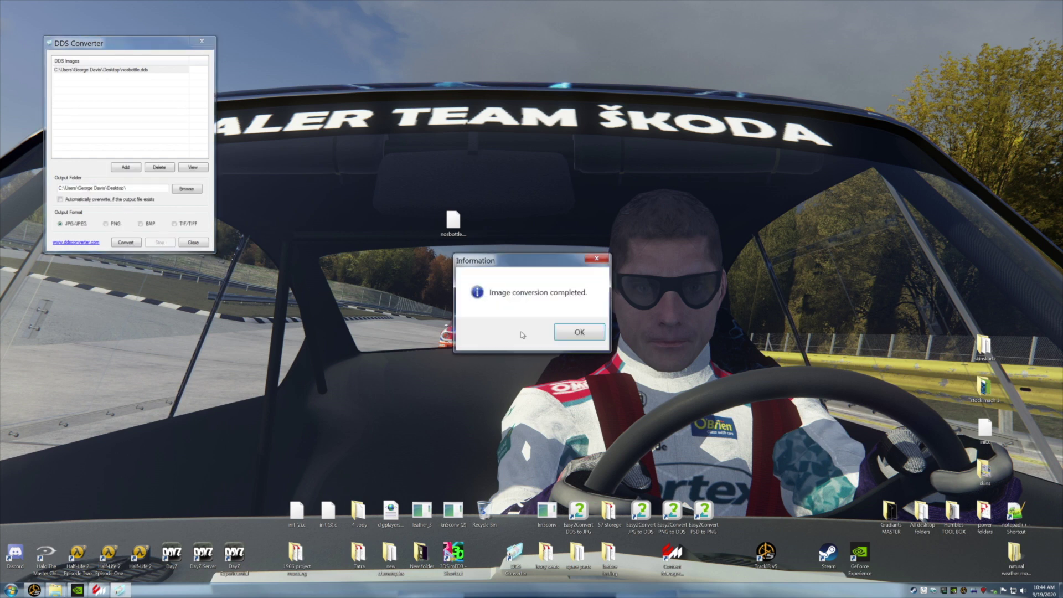
left_click(568, 341)
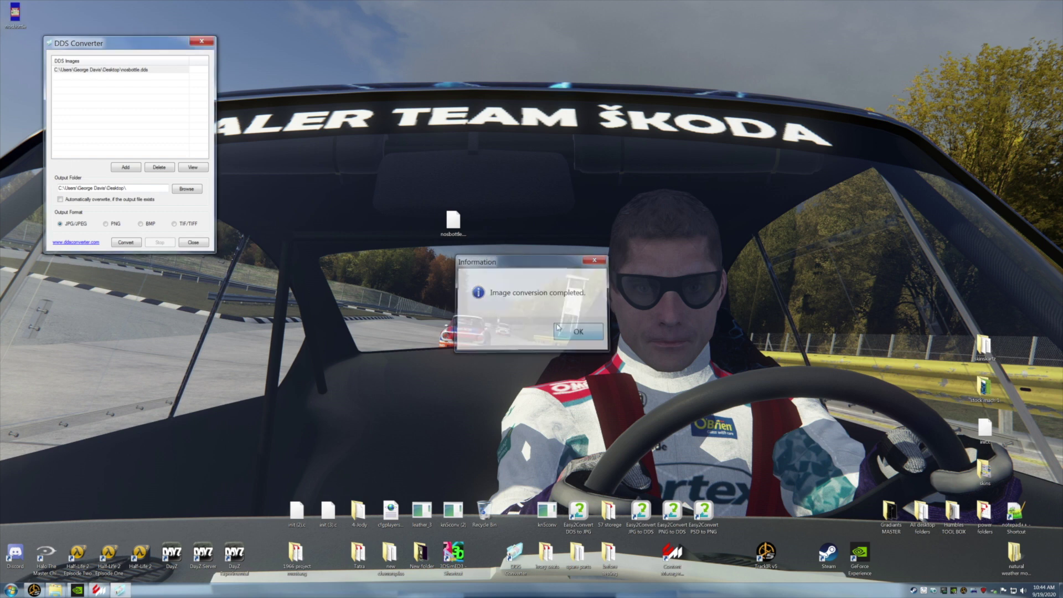
left_click(201, 43)
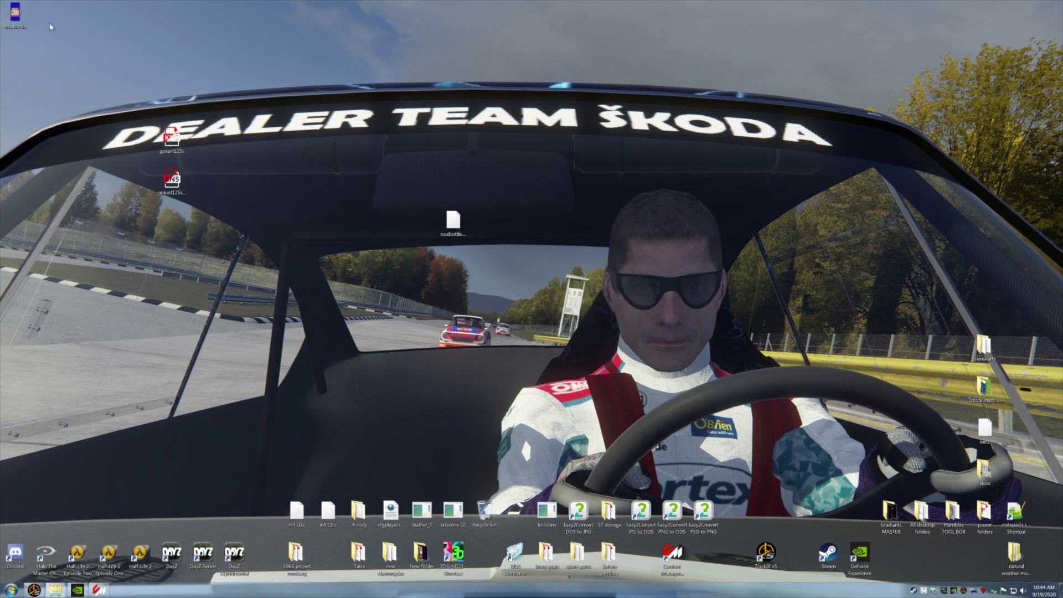
Move the desktop nosbottle.dds to the Recycle Bin and open the converted nosbottle image for editing in Paint.
left_click_drag(15, 14, 542, 282)
left_click_drag(452, 222, 483, 508)
right_click(542, 259)
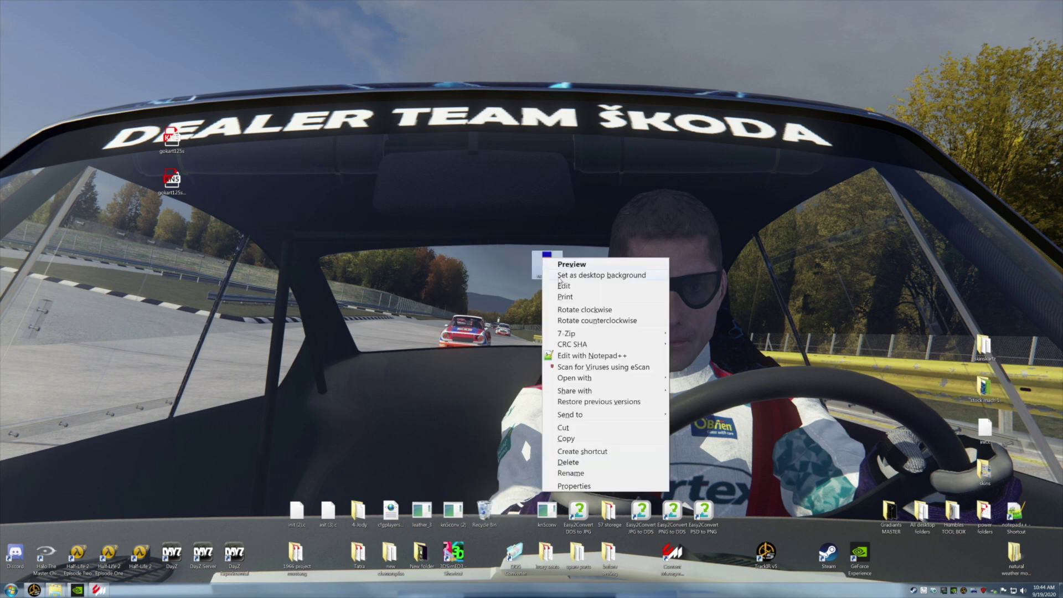
left_click(565, 286)
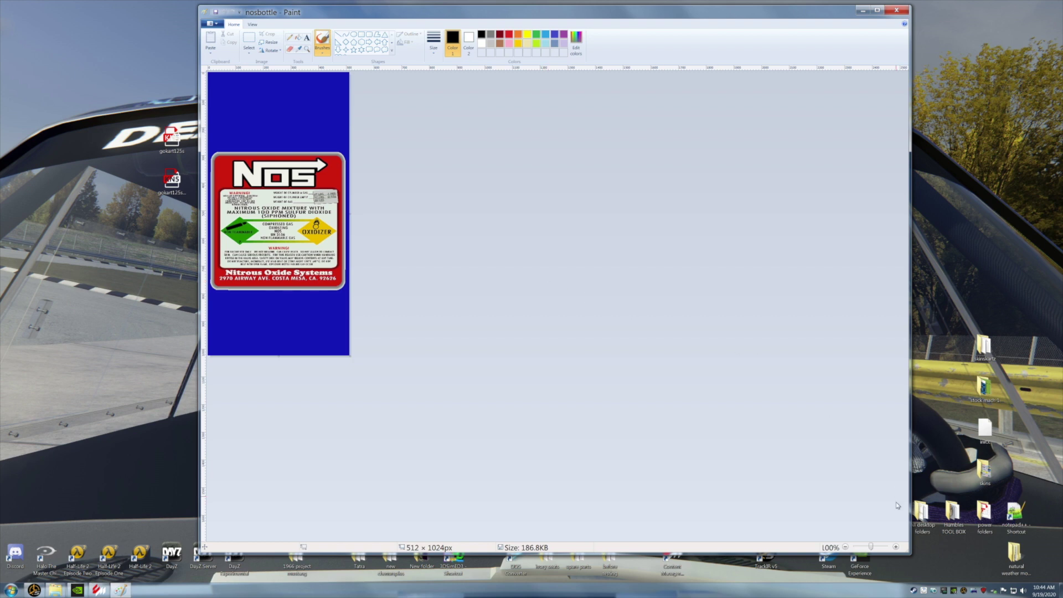
Set the drawing colour to white and fill the blue background around the NOS label with white.
double_click(896, 547)
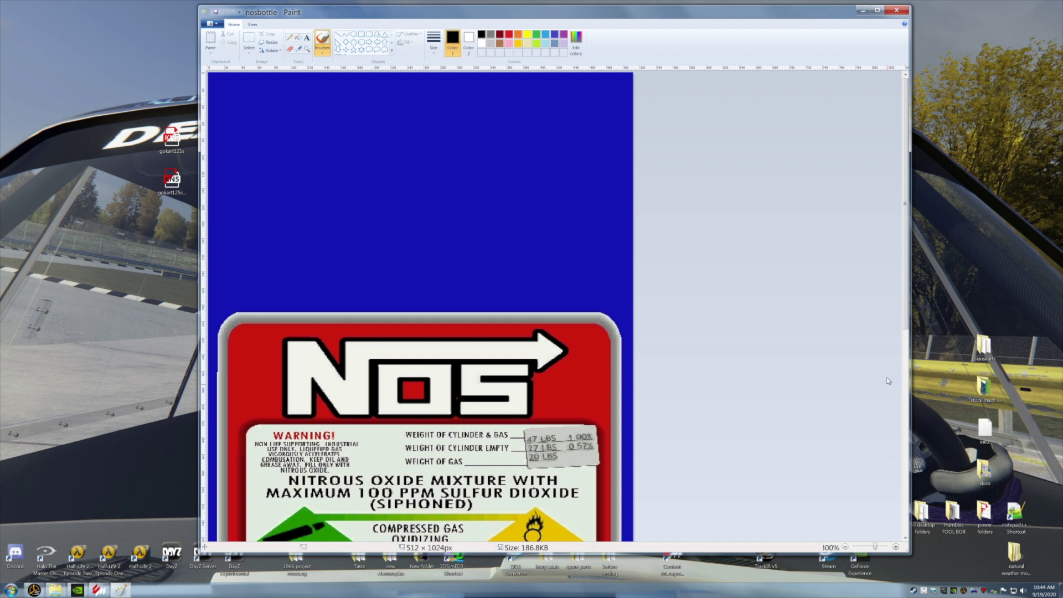
left_click_drag(906, 228, 905, 330)
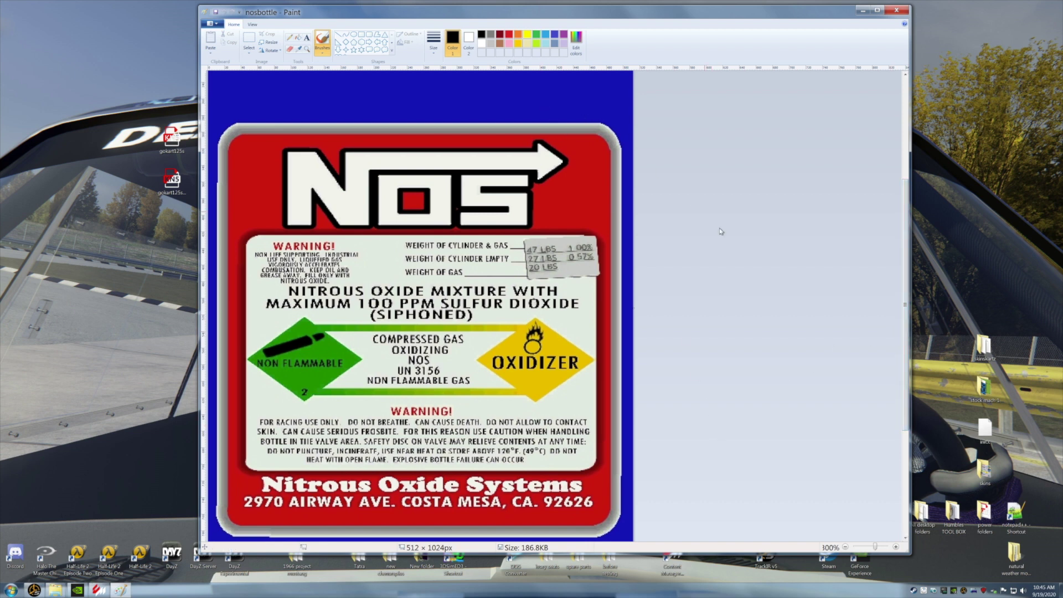
left_click(844, 547)
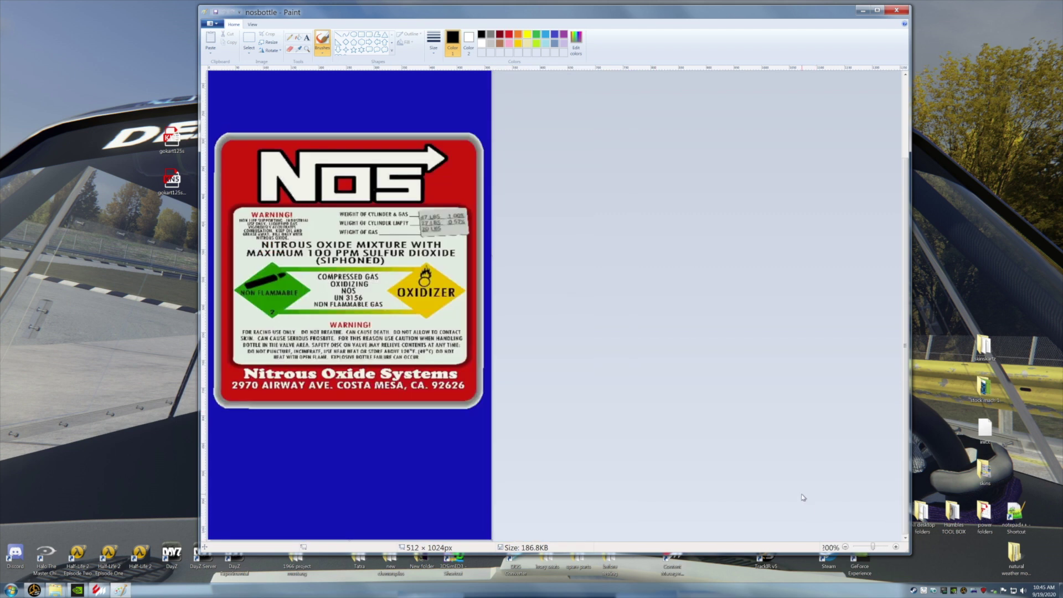
left_click(845, 546)
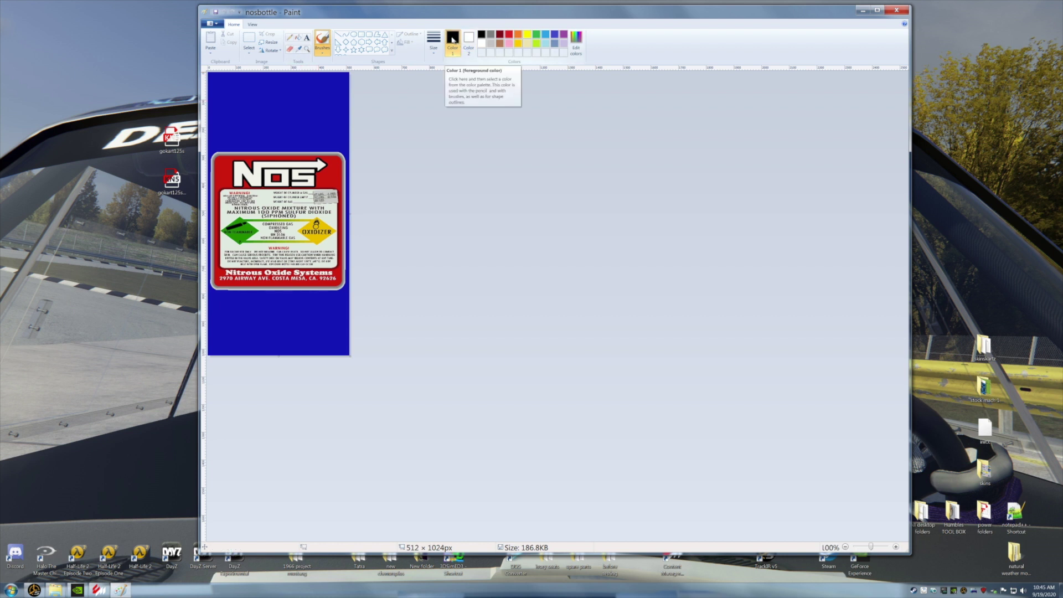
left_click(480, 44)
left_click(468, 41)
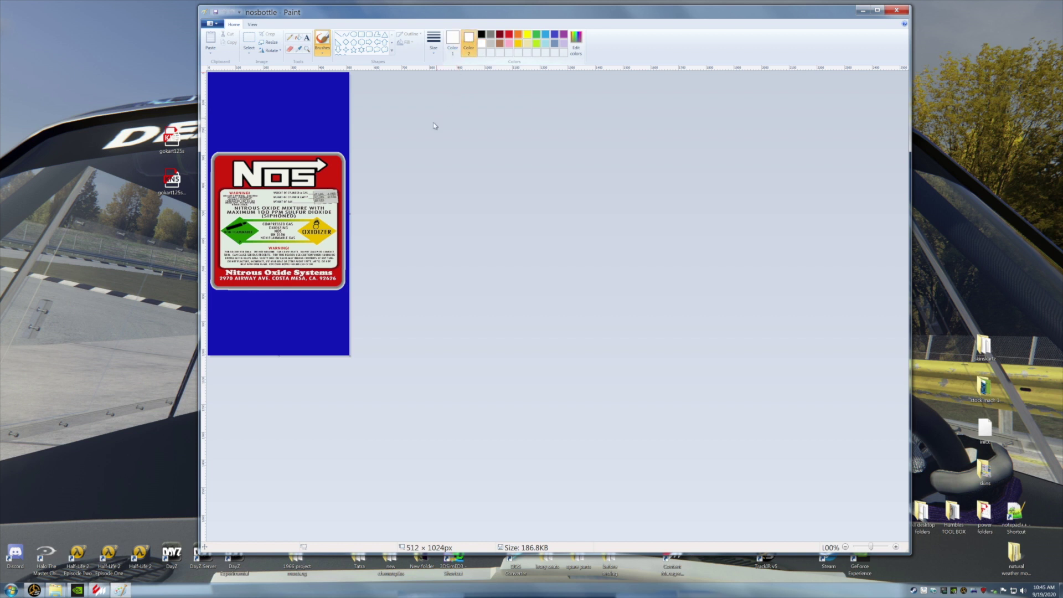
left_click(298, 37)
left_click(303, 94)
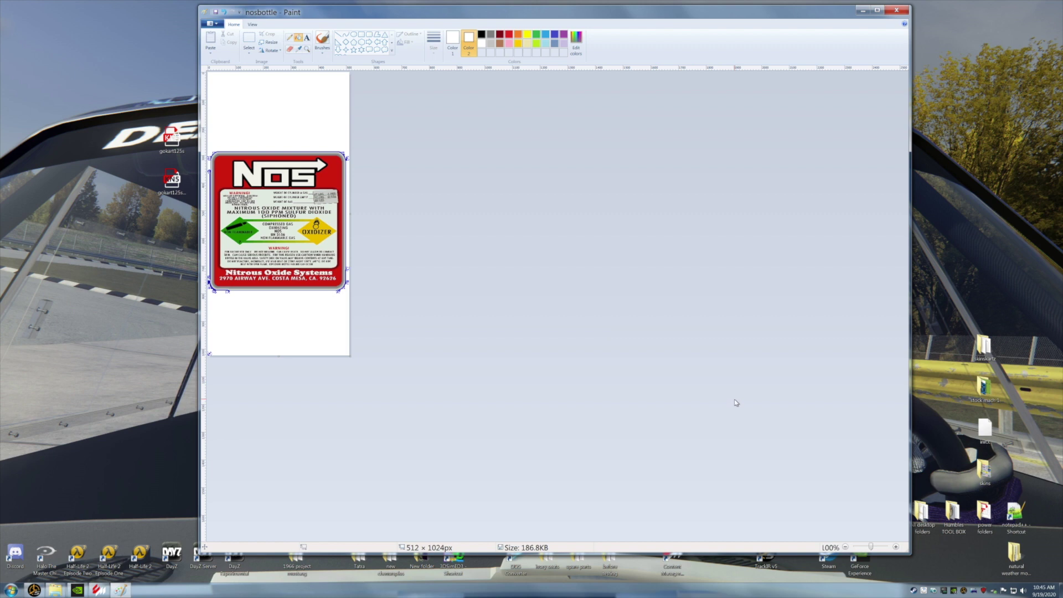
Erase the blue specks around the label's upper corners and undo the stray eraser mark on its red area.
left_click(896, 546)
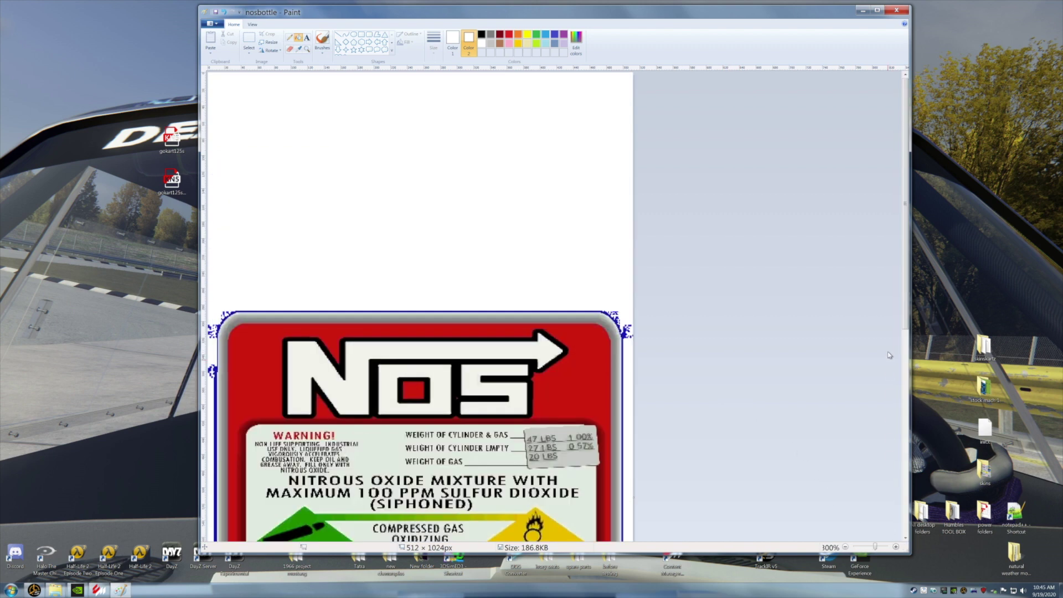
left_click_drag(906, 208, 906, 287)
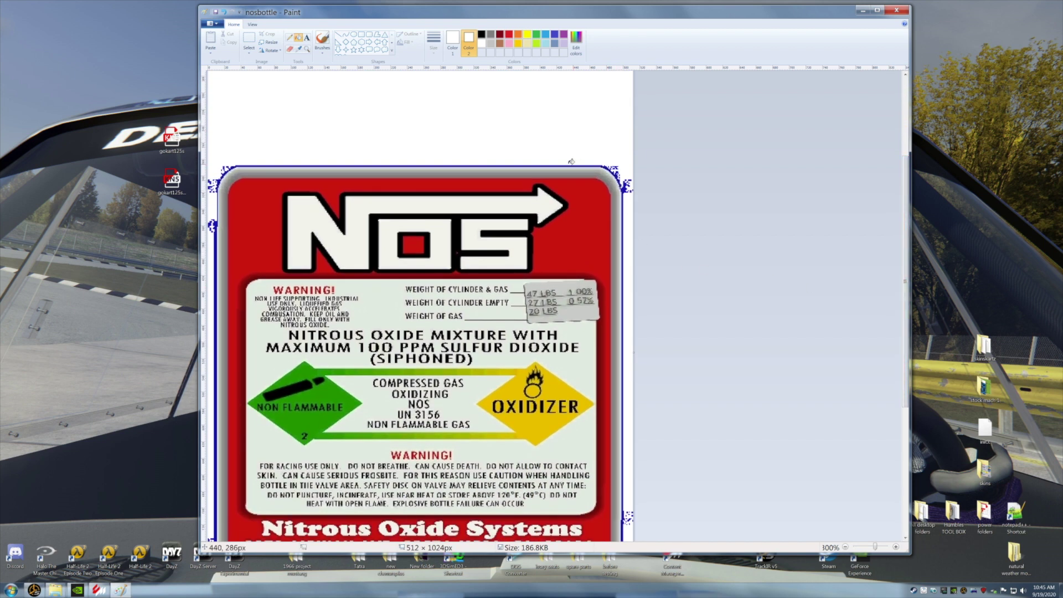
left_click(290, 50)
mouse_move(613, 166)
left_mouse_down()
mouse_move(629, 191)
mouse_move(603, 161)
left_mouse_up()
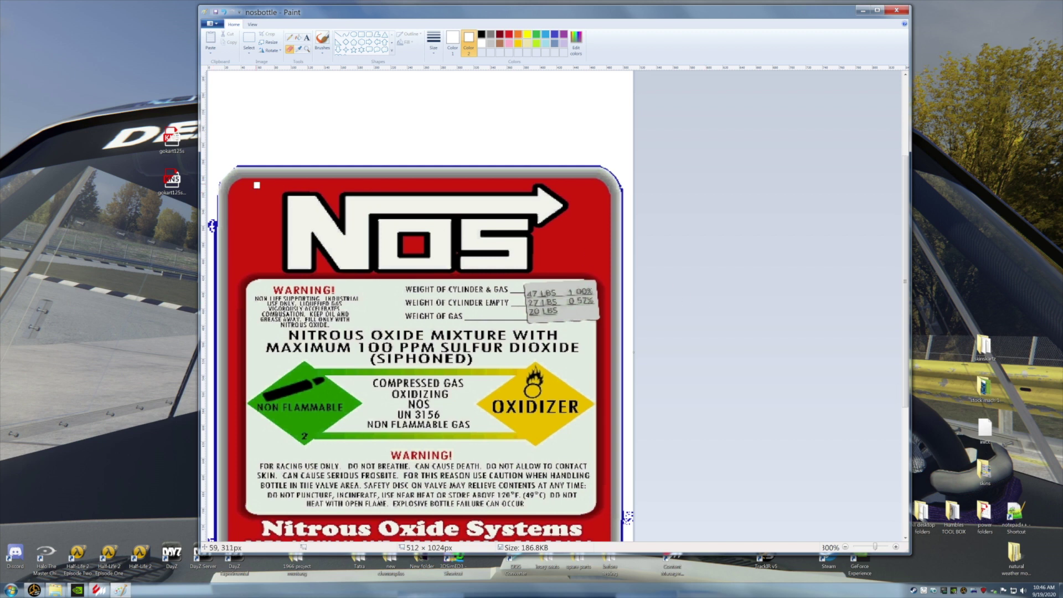
left_click(225, 12)
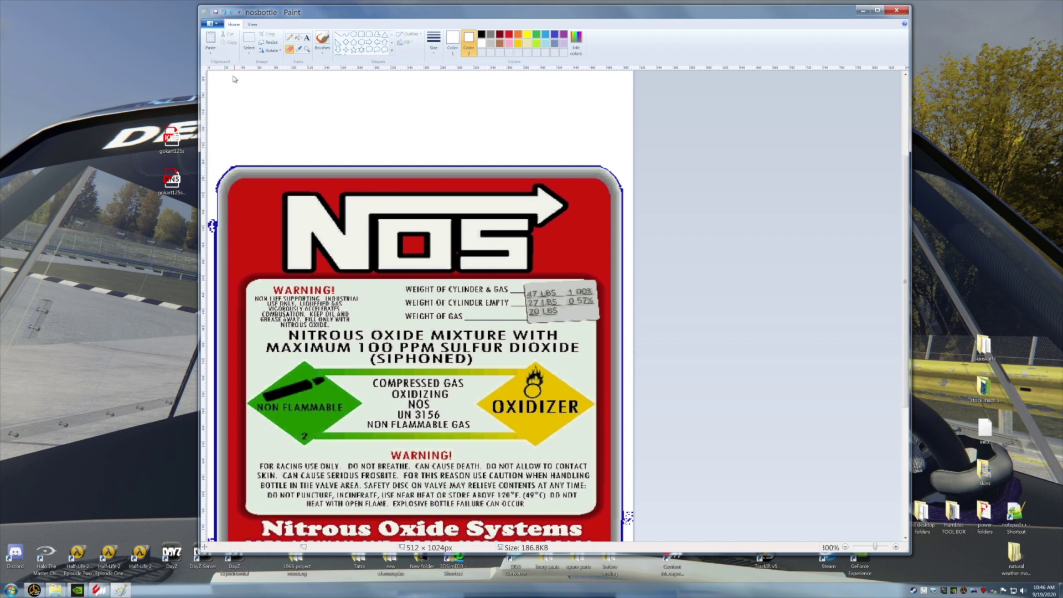
Choose the second calligraphy brush at the thickest size, paint white over the blue fringe at the label's upper-left corner, and undo the last stroke.
left_click(895, 546)
left_click(895, 546)
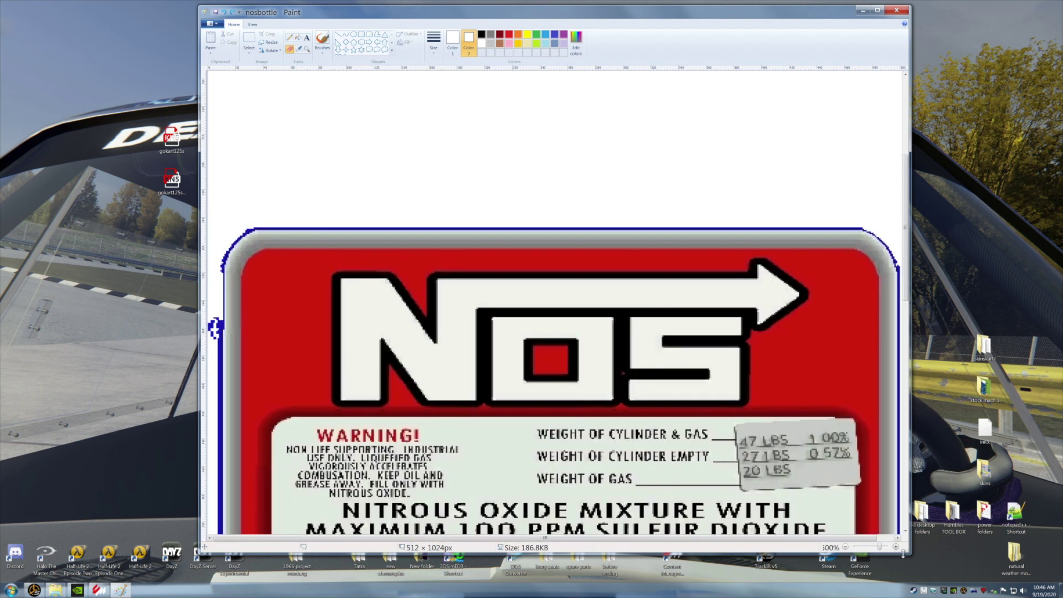
left_click(895, 546)
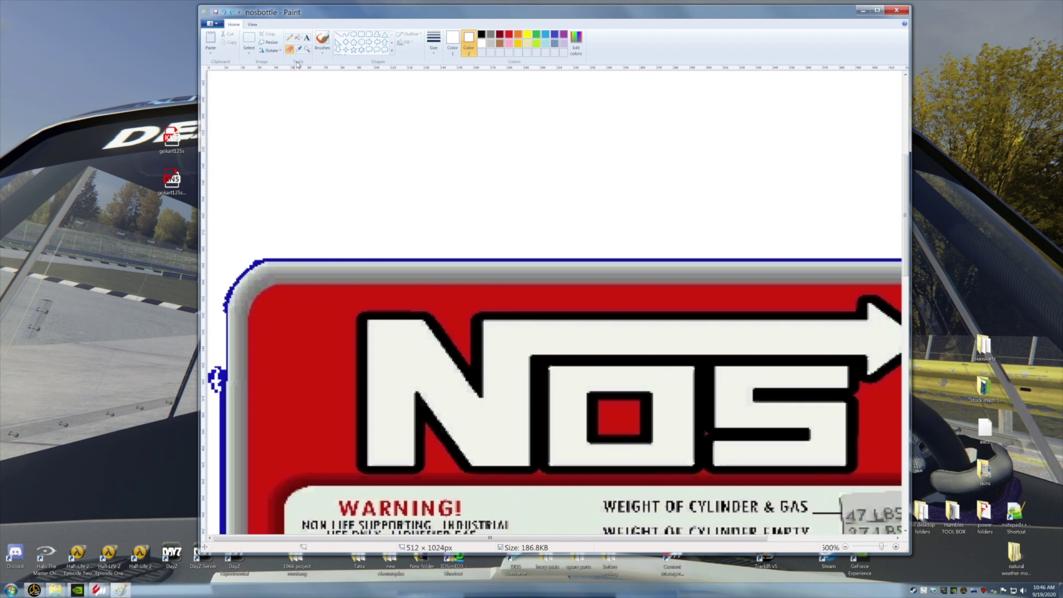
left_click(322, 52)
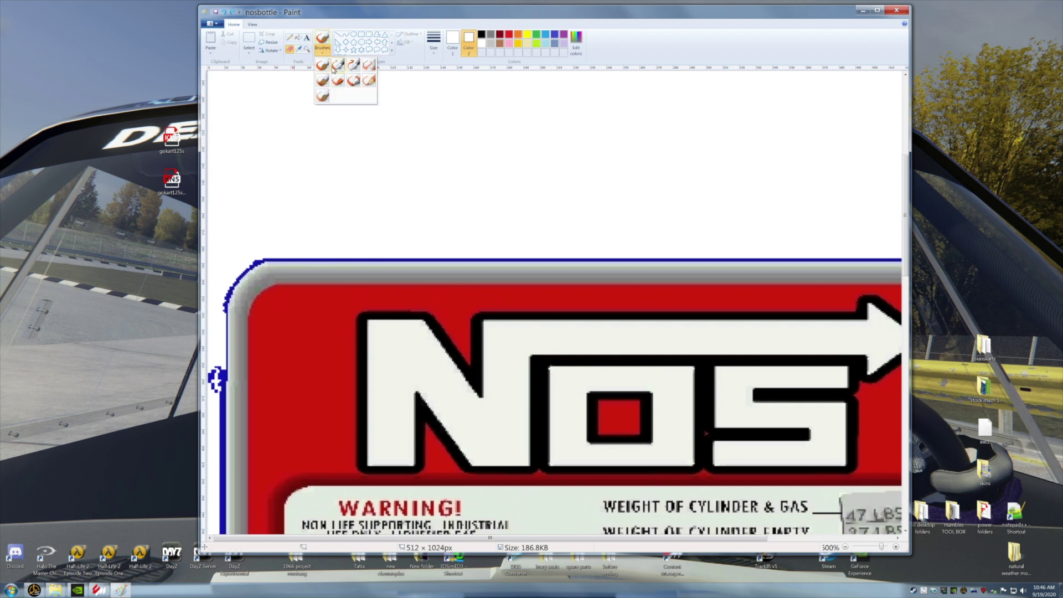
left_click(340, 68)
left_click(434, 46)
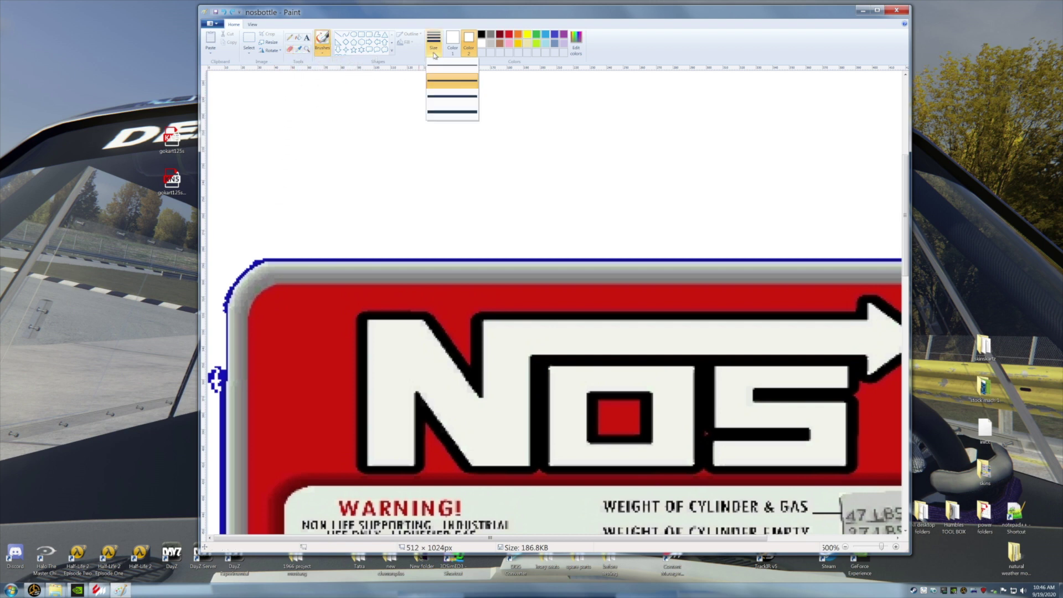
left_click(444, 112)
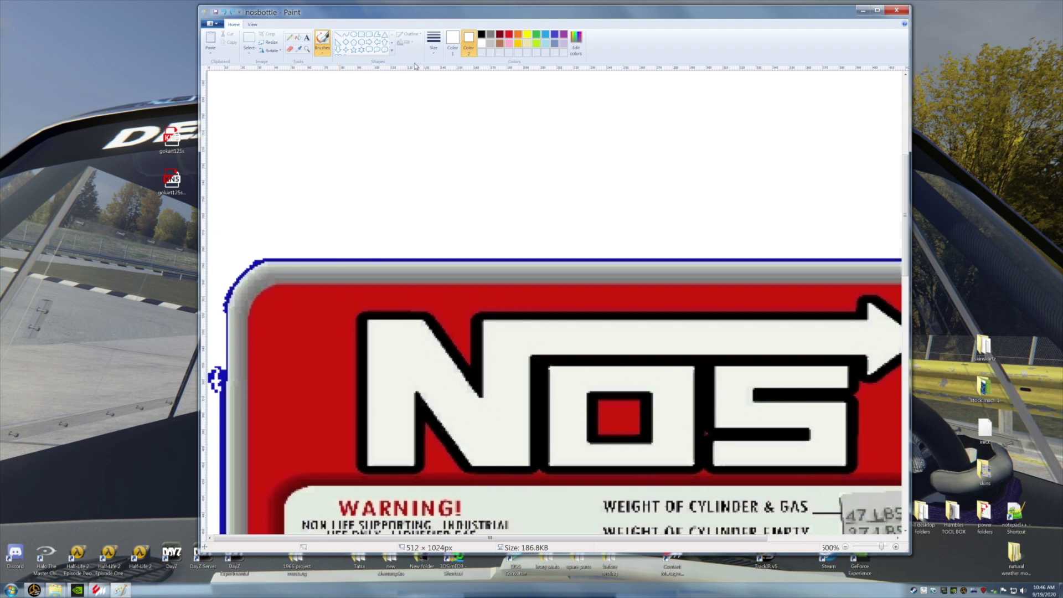
left_click(324, 57)
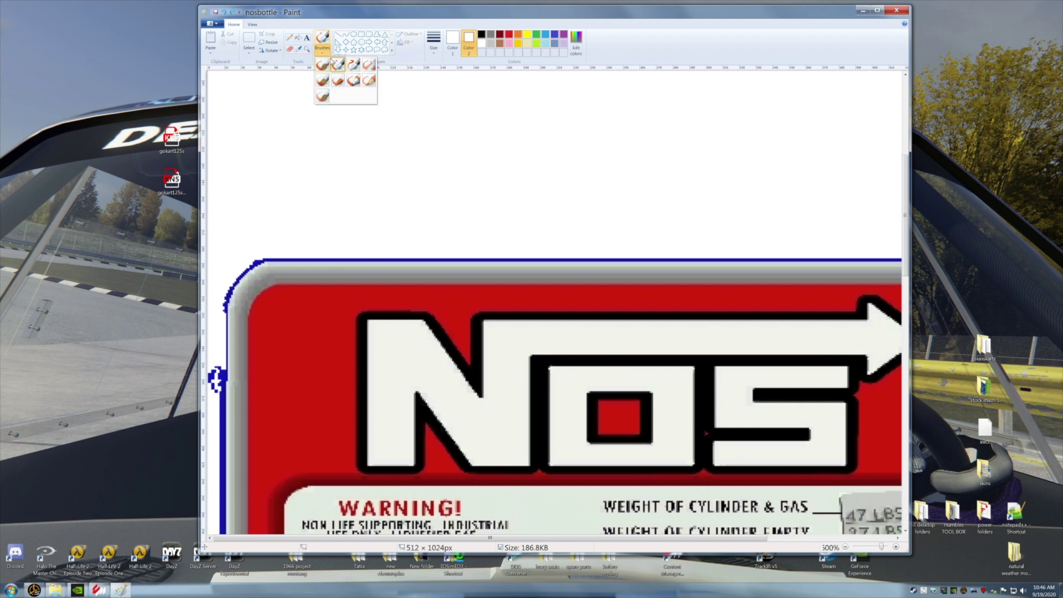
left_click(353, 66)
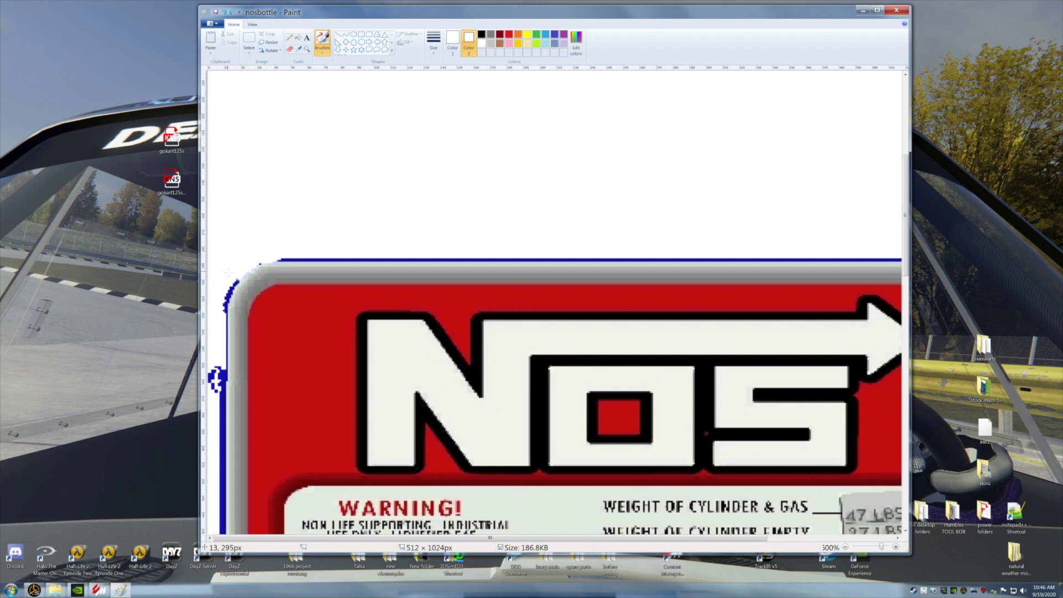
left_click_drag(218, 290, 217, 303)
key("ctrl+z")
Paint white over the blue specks around the label's lower-left corner and nearby edges, undoing any misplaced strokes.
left_click_drag(904, 223, 905, 378)
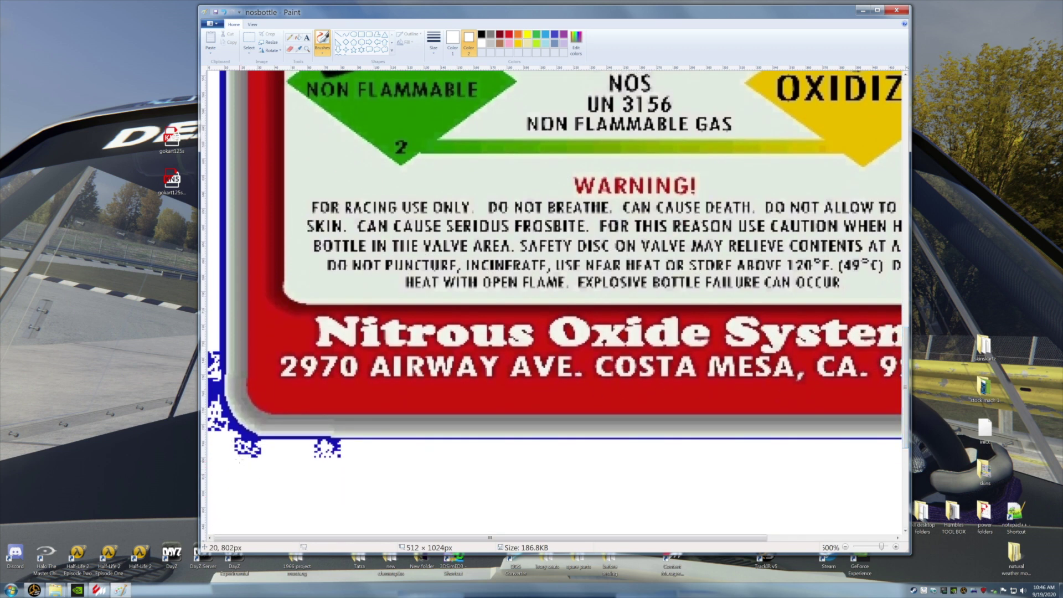
left_click_drag(235, 453, 355, 450)
mouse_move(260, 443)
left_mouse_down()
mouse_move(223, 439)
mouse_move(239, 421)
mouse_move(249, 436)
left_mouse_up()
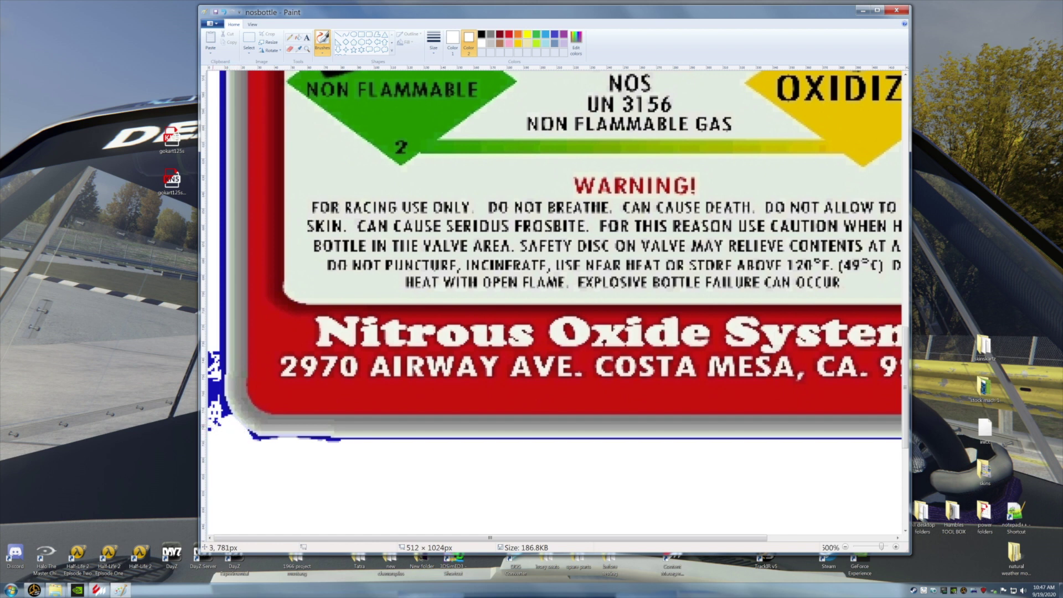
left_click_drag(213, 405, 225, 412)
key("ctrl+z")
key("ctrl+z")
left_click_drag(216, 331, 213, 405)
key("ctrl+z")
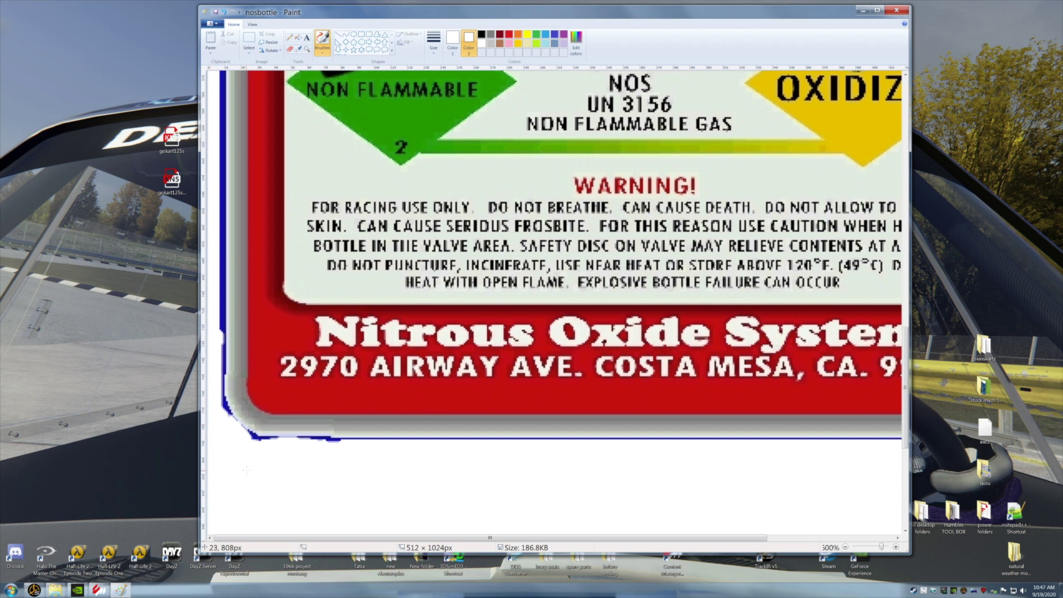
left_click_drag(253, 437, 256, 435)
Paint white over the blue specks around the label's lower-right corner and along its right edge.
left_click_drag(316, 538, 441, 537)
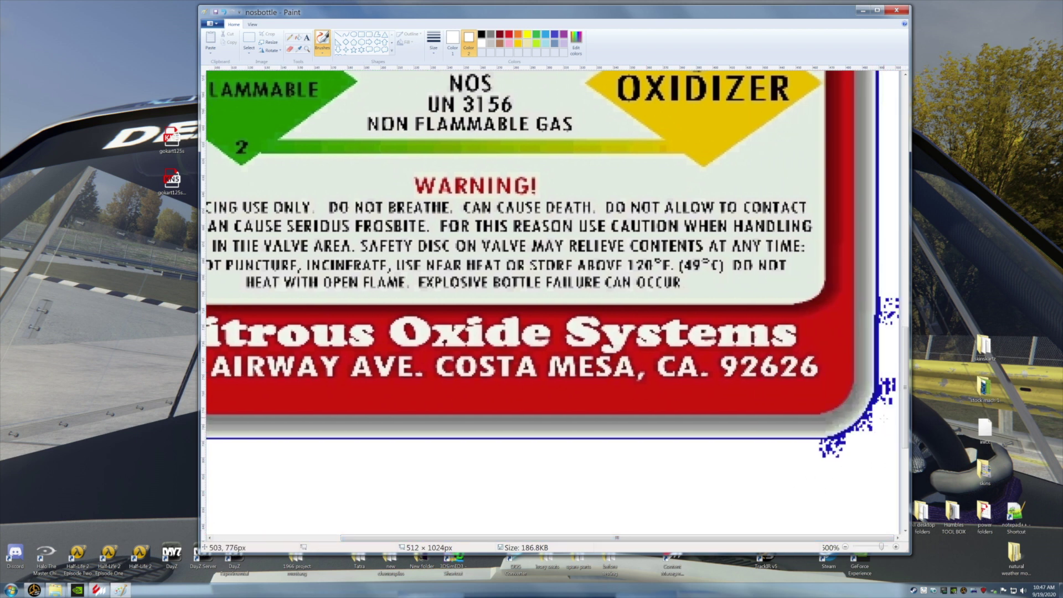
left_click_drag(873, 423, 822, 453)
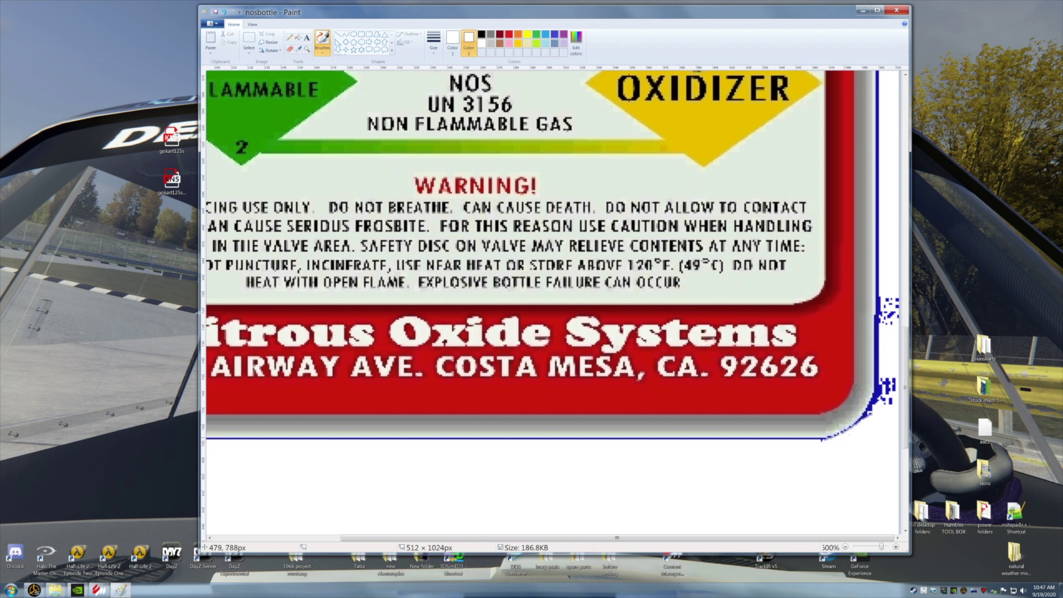
left_click_drag(891, 305, 889, 333)
left_click_drag(890, 382, 867, 417)
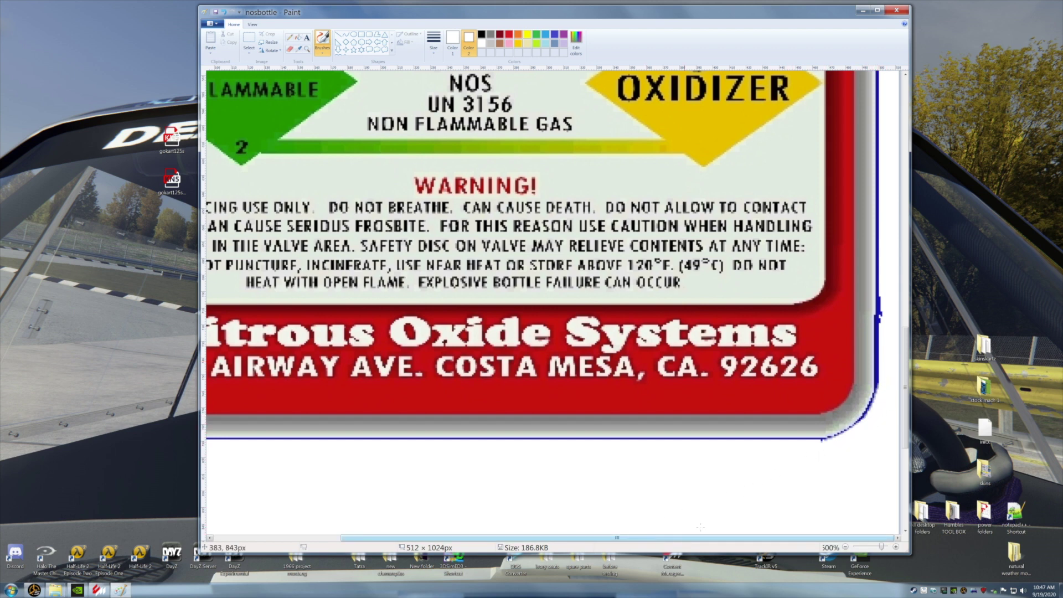
Select a strip of about 507 × 29 px along the label's top edge and delete it to clear the blue fringe.
left_click(845, 547)
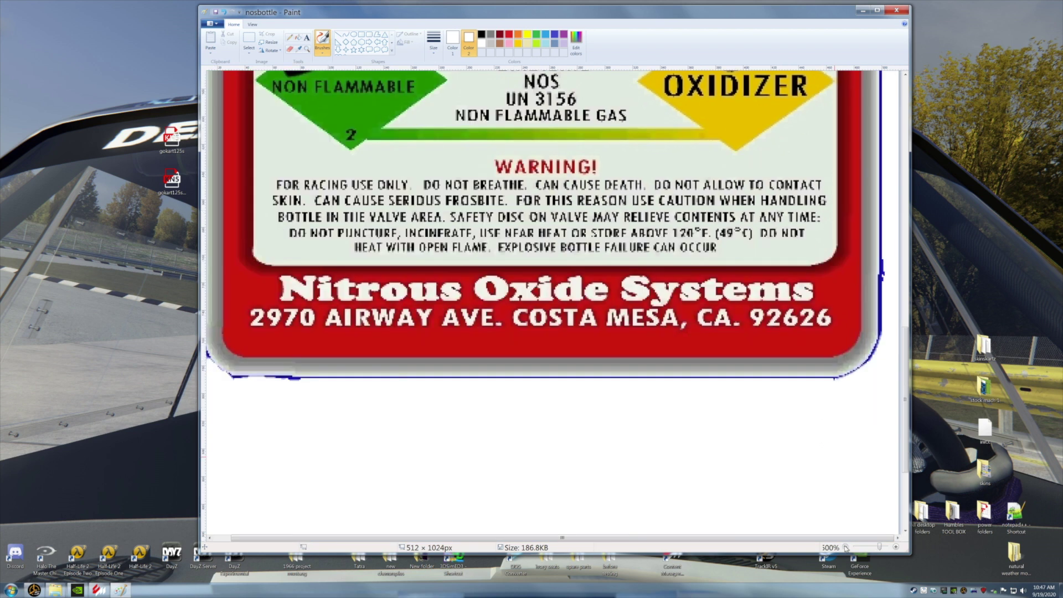
left_click(845, 547)
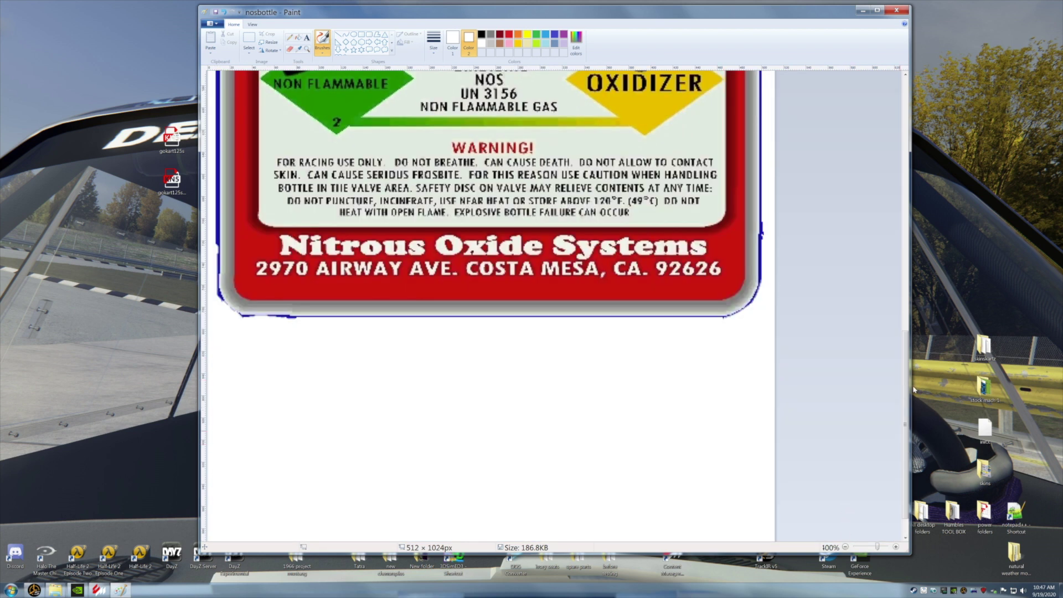
left_click_drag(906, 384, 906, 304)
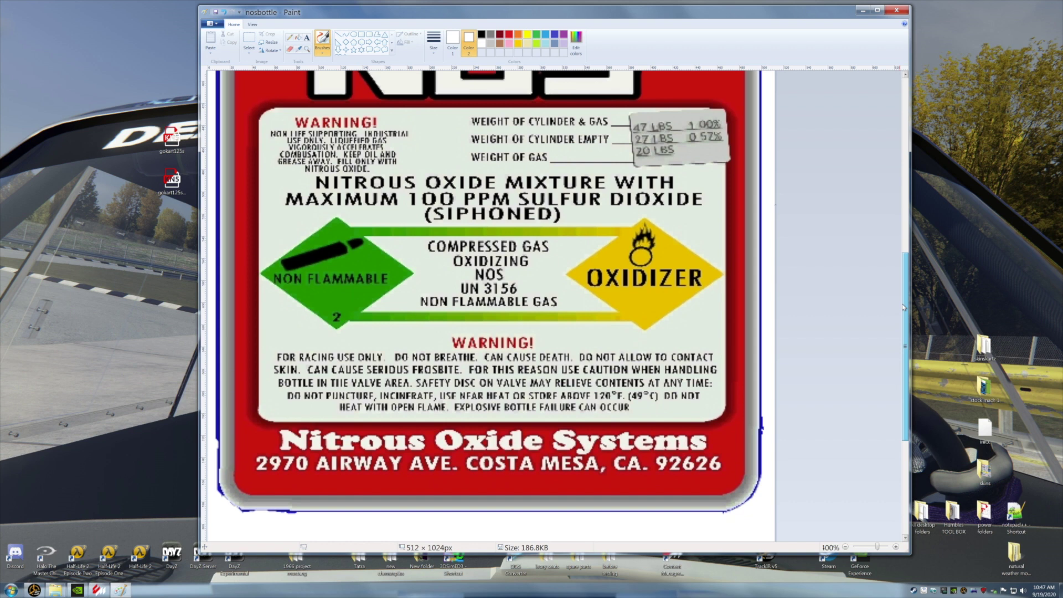
left_click(845, 547)
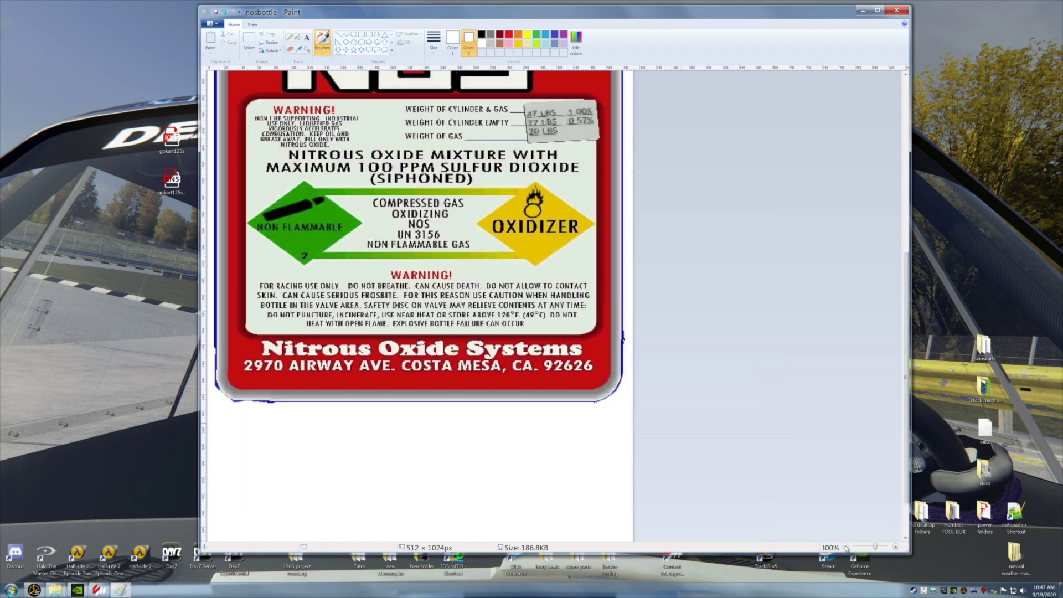
left_click_drag(905, 456, 903, 390)
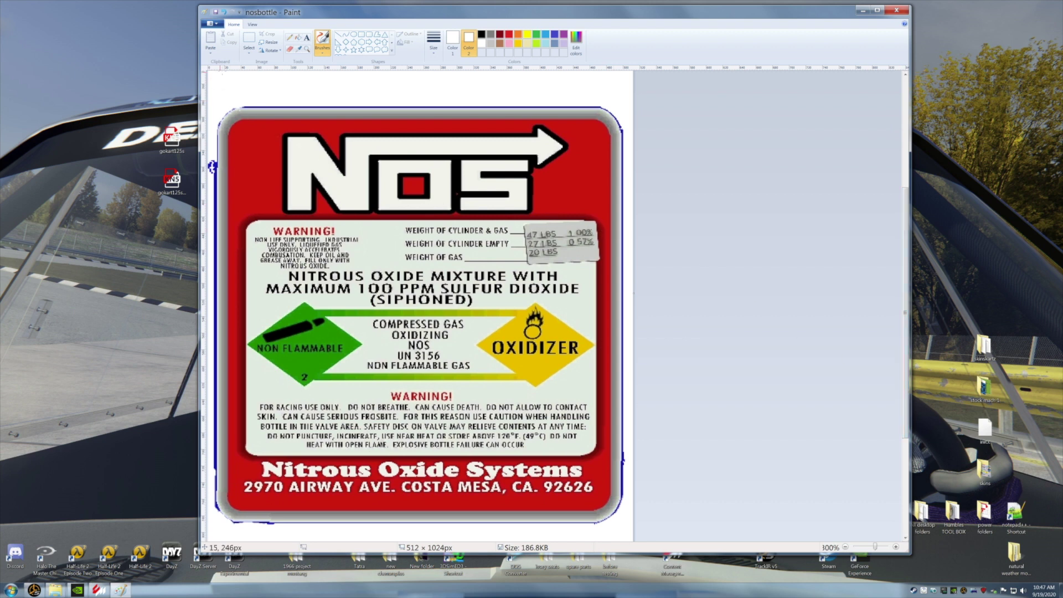
left_click(248, 53)
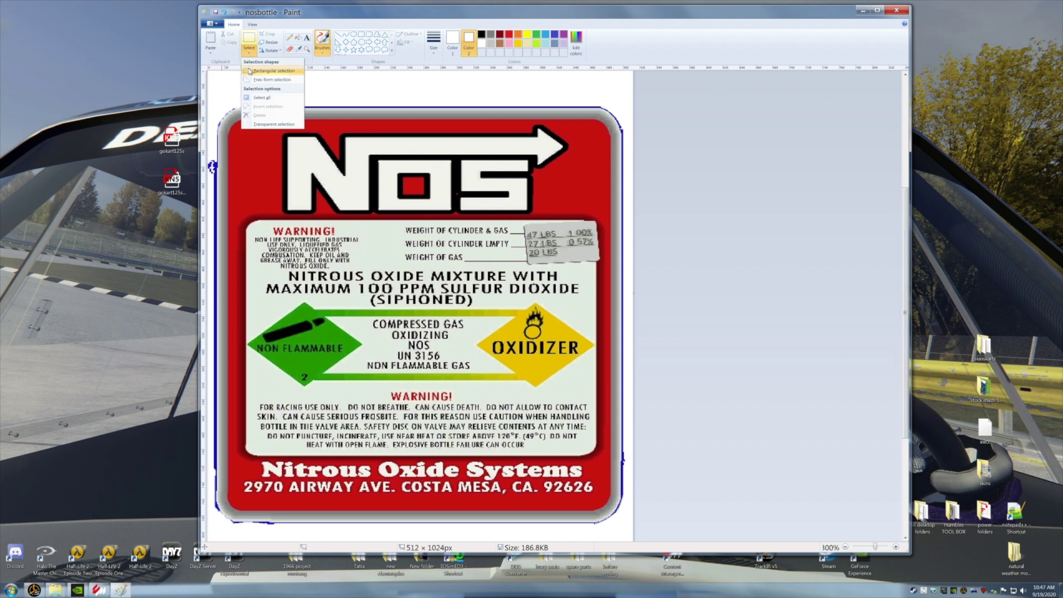
left_click(260, 70)
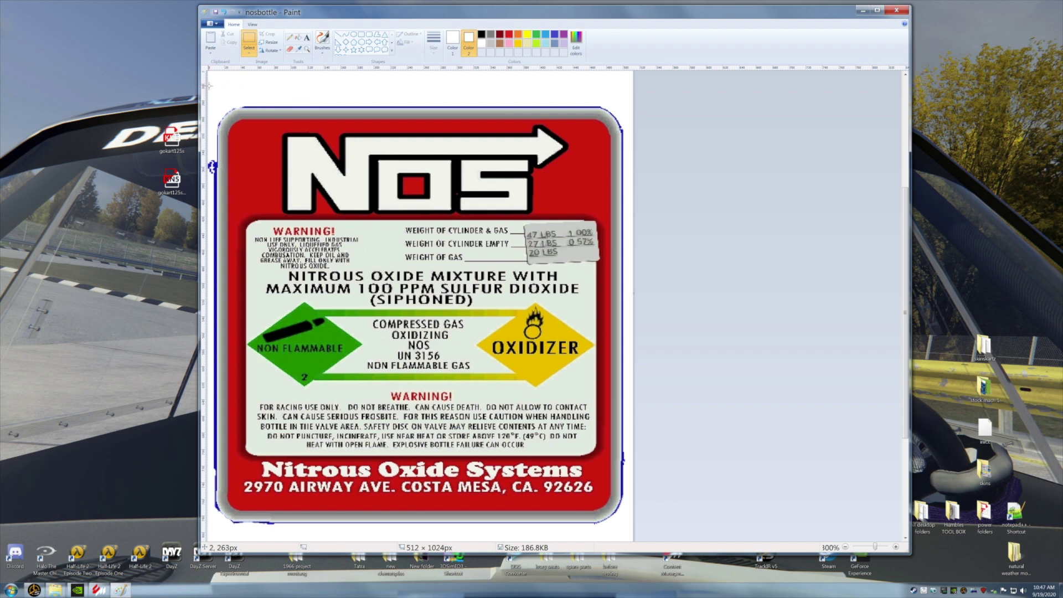
left_click_drag(211, 83, 635, 108)
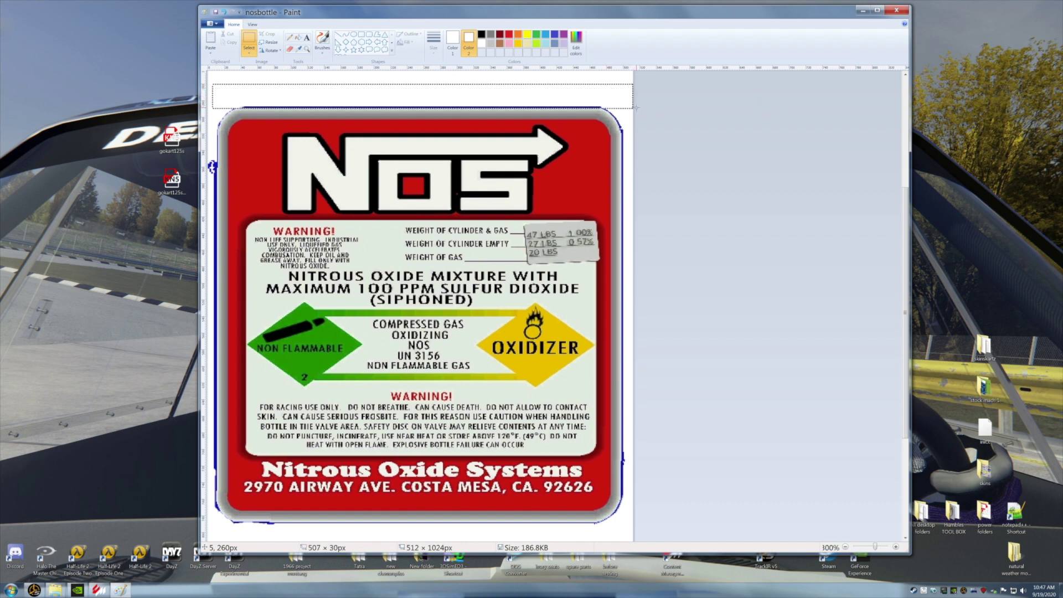
left_click_drag(636, 108, 638, 111)
right_click(623, 98)
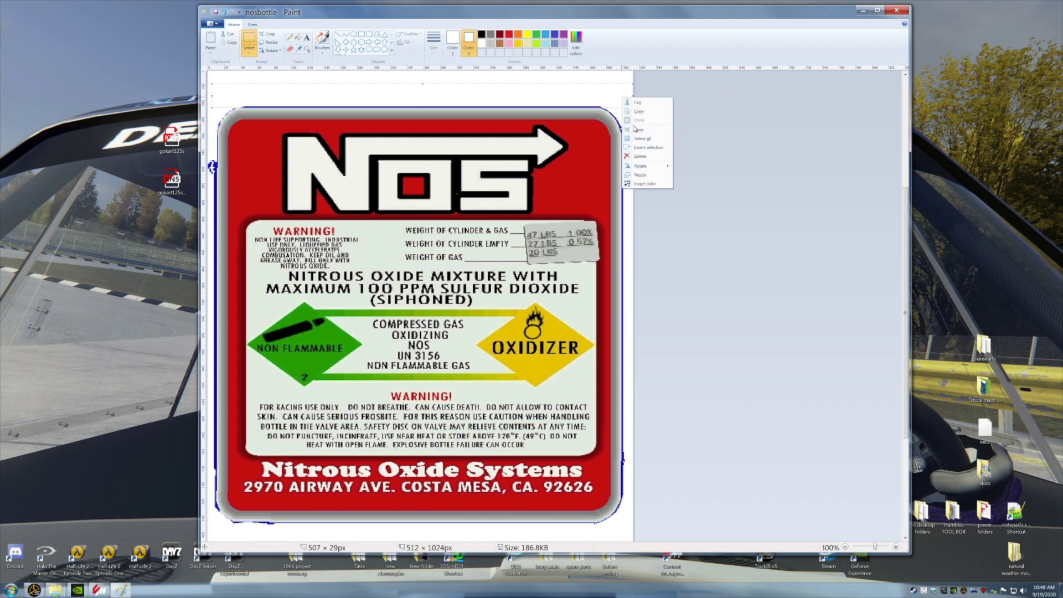
left_click(635, 158)
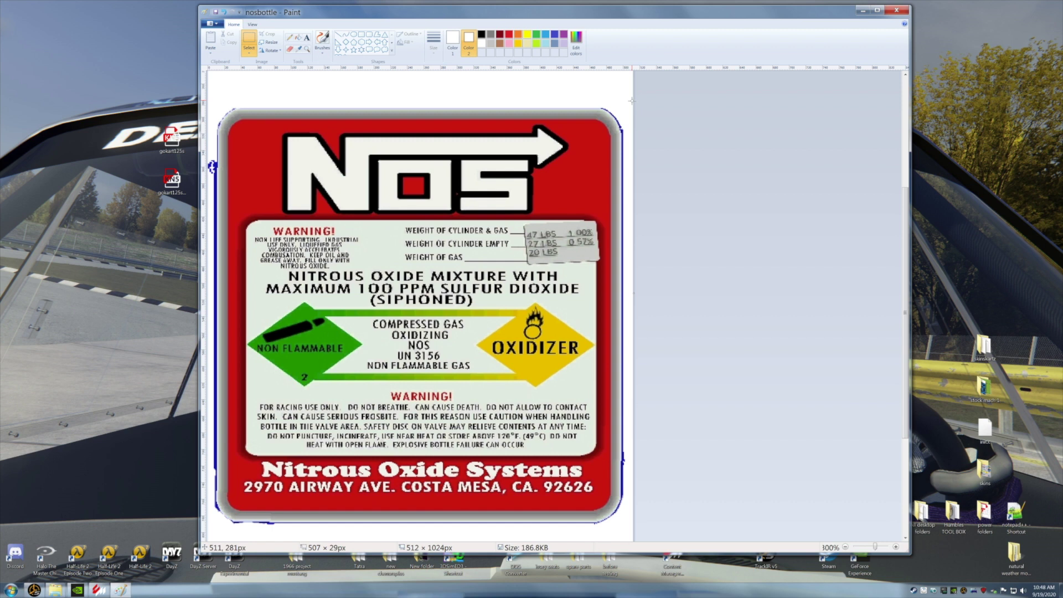
Select a strip of about 11 × 525 px along the label's right edge and delete it.
left_click_drag(629, 100, 621, 534)
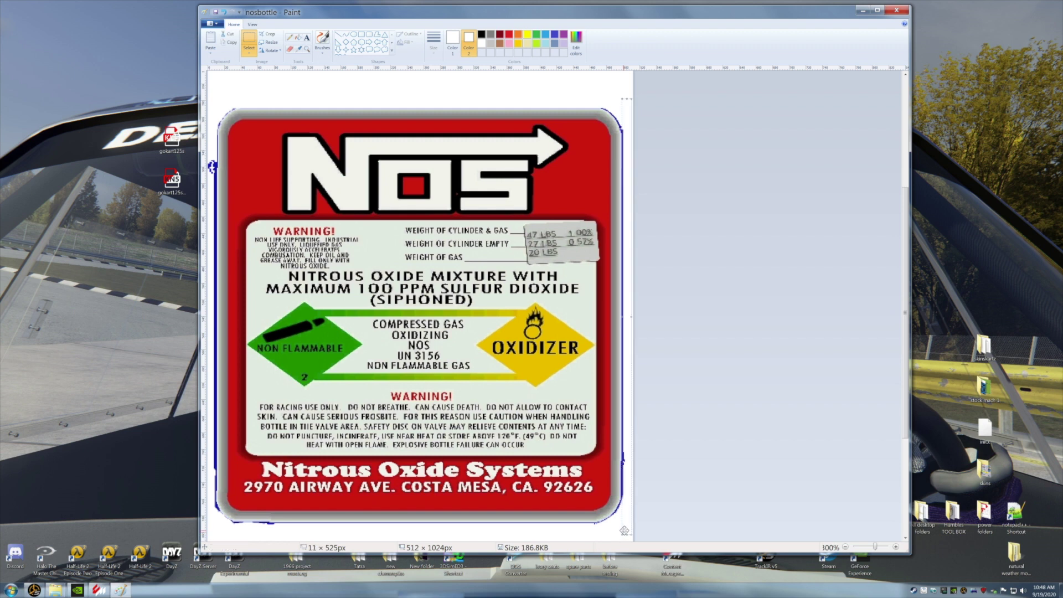
right_click(627, 525)
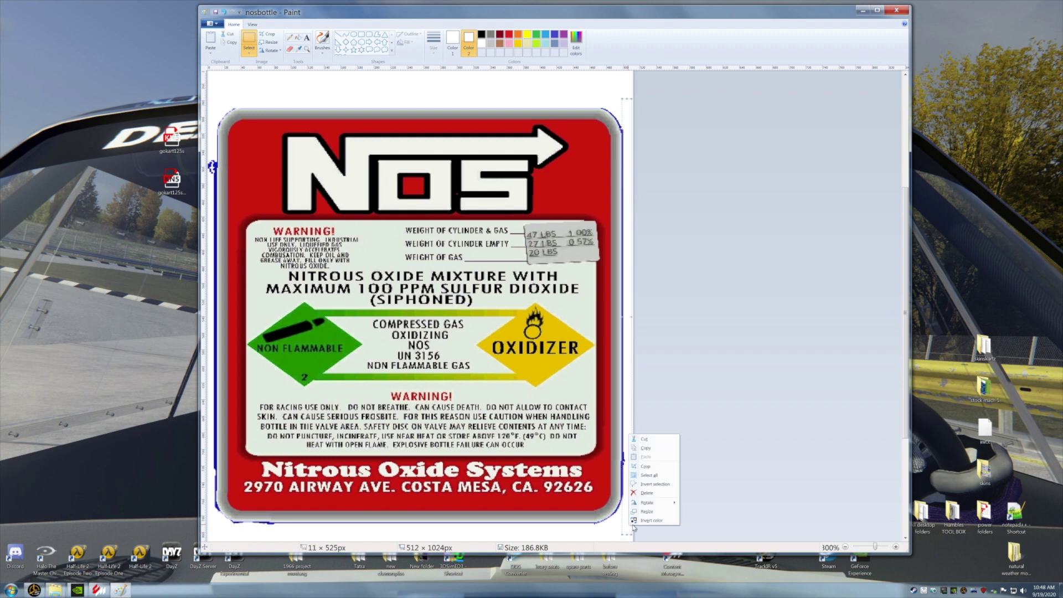
left_click(649, 499)
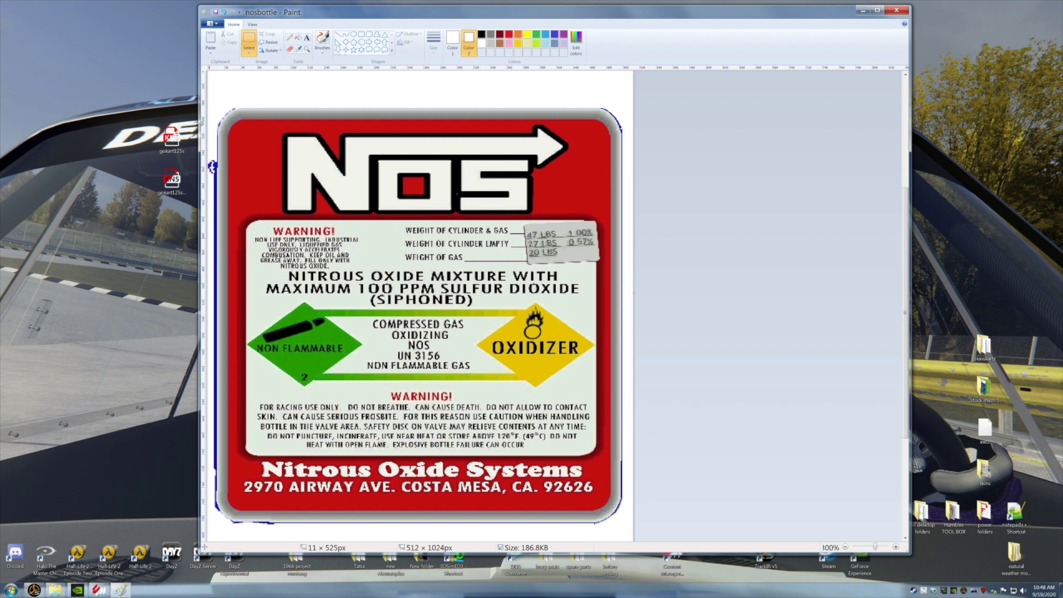
Delete the blue fringe along the label's left edge with selections of about 9 × 532 px and 8 × 80 px.
left_click_drag(210, 110, 218, 554)
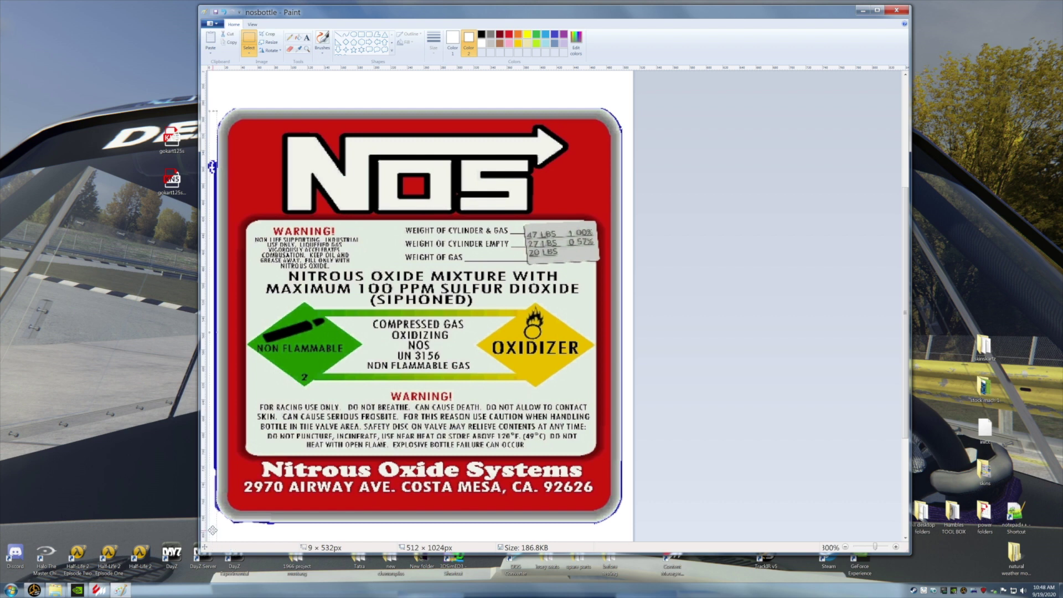
right_click(214, 530)
left_click(230, 498)
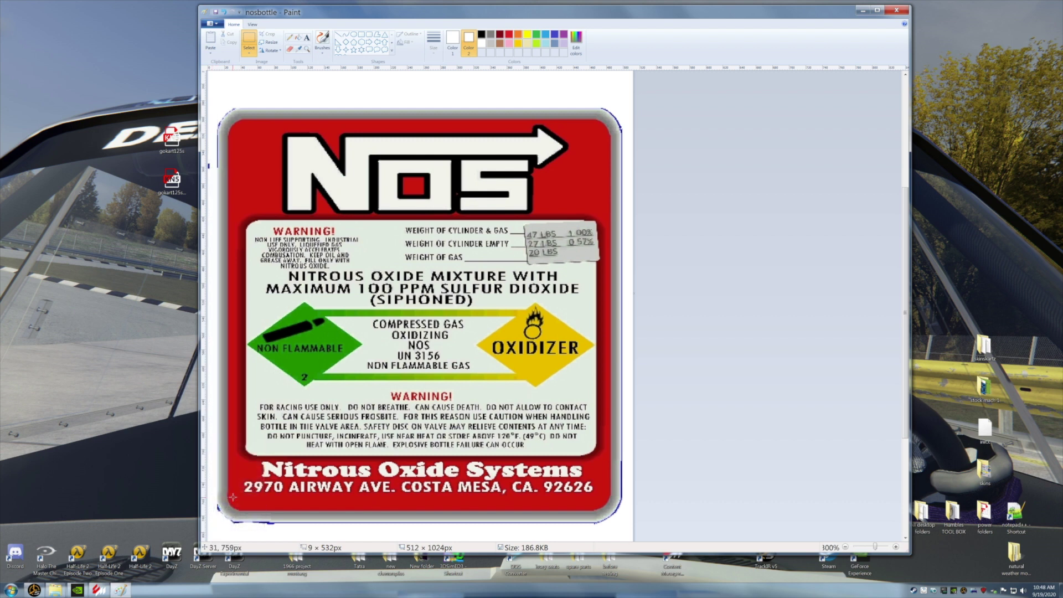
left_click_drag(215, 114, 203, 183)
right_click(211, 151)
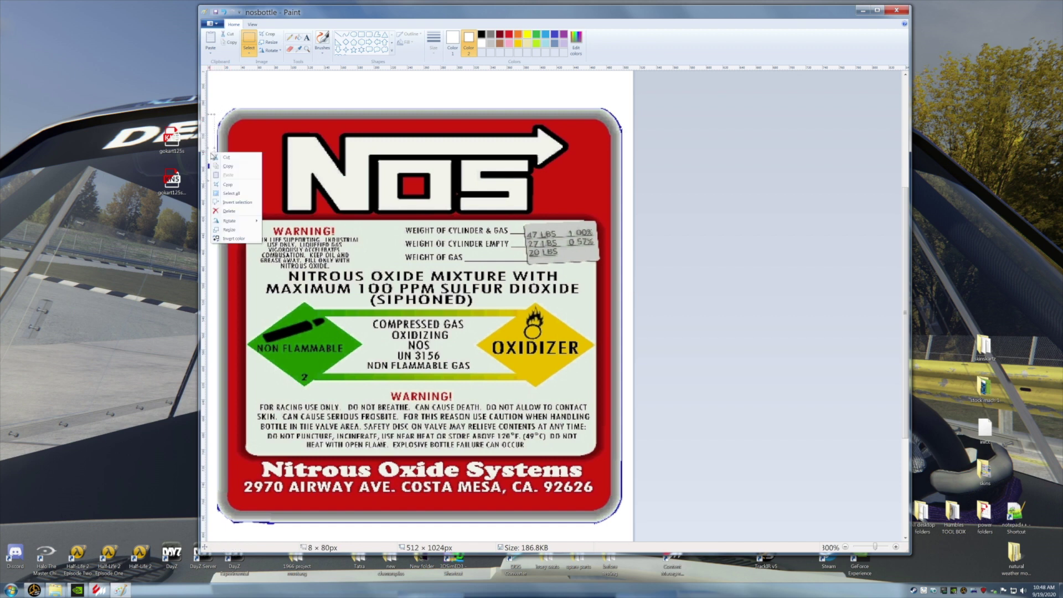
left_click(228, 214)
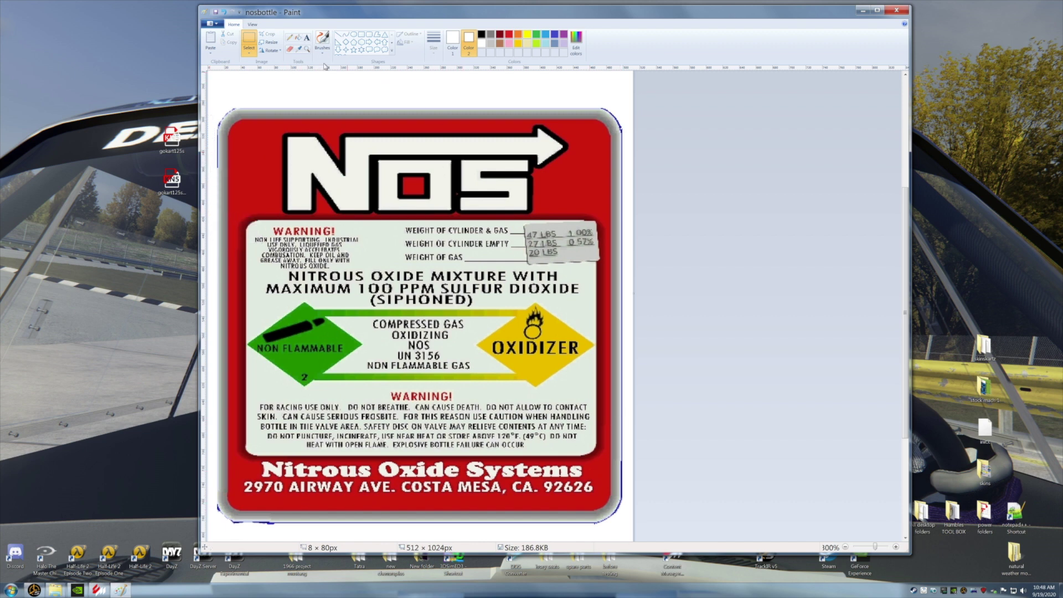
Erase the remaining blue fringe along the label's left edge and around its lower-right corner.
left_click(289, 49)
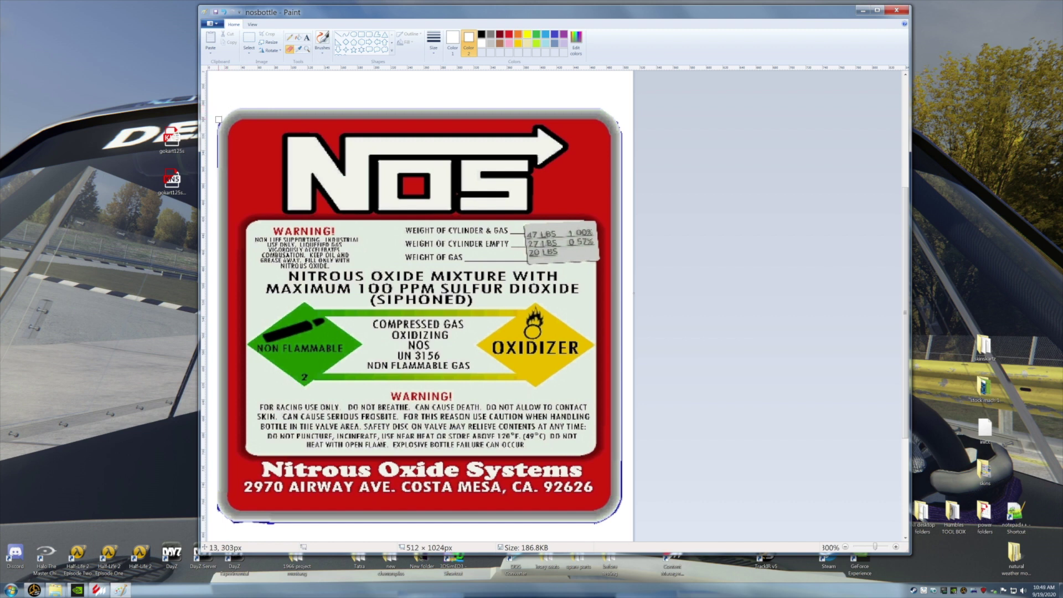
left_click_drag(215, 139, 214, 148)
left_click_drag(904, 386, 903, 427)
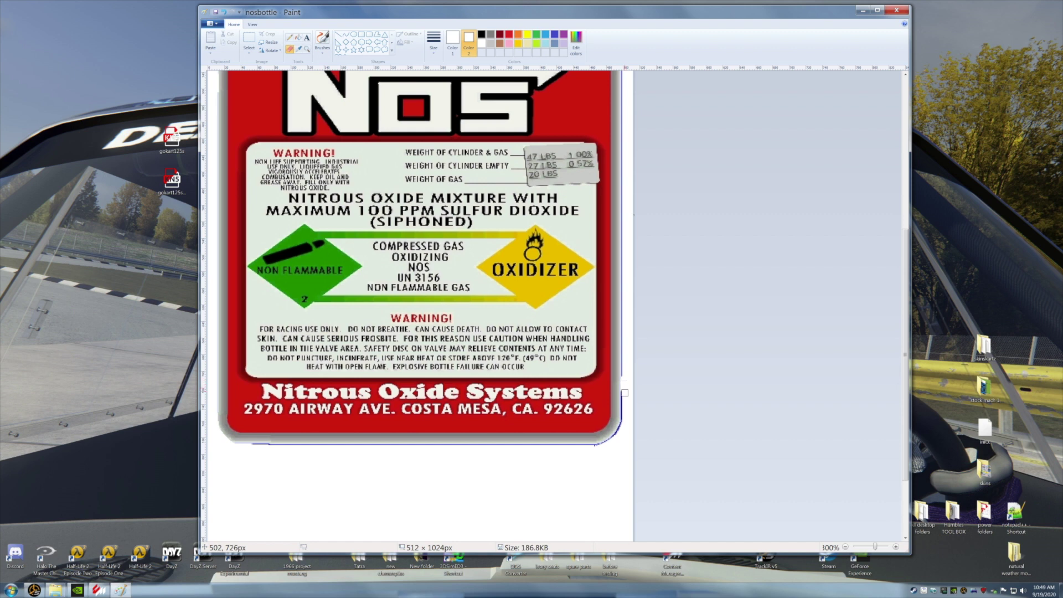
mouse_move(623, 399)
left_mouse_down()
mouse_move(622, 423)
mouse_move(596, 449)
left_mouse_up()
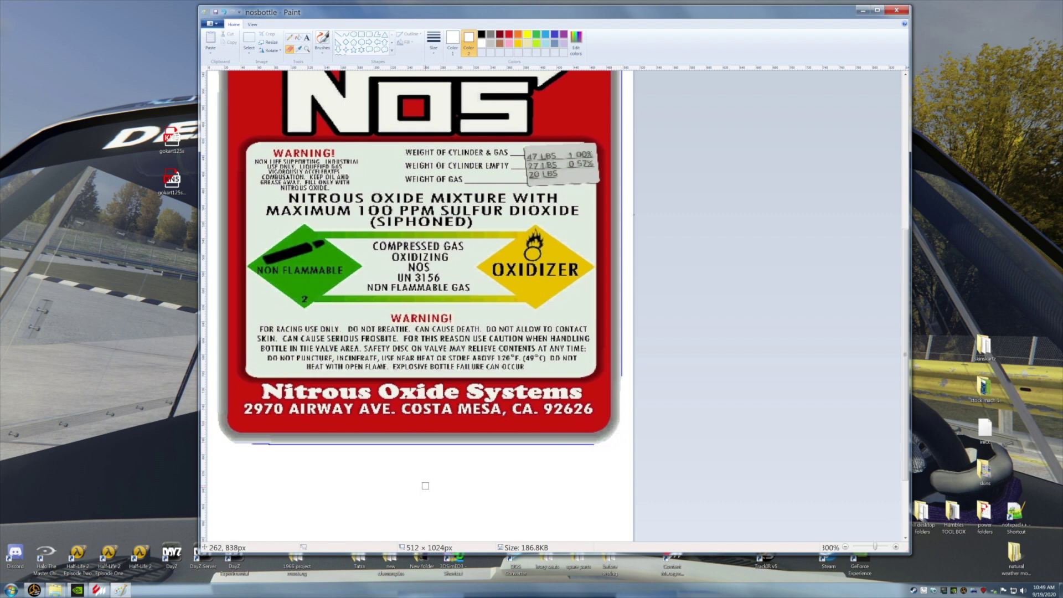
Select a rectangle of about 465 × 37 px covering the blue line under the label's bottom edge and delete it.
left_click(248, 50)
left_click(248, 72)
left_click_drag(608, 473, 223, 442)
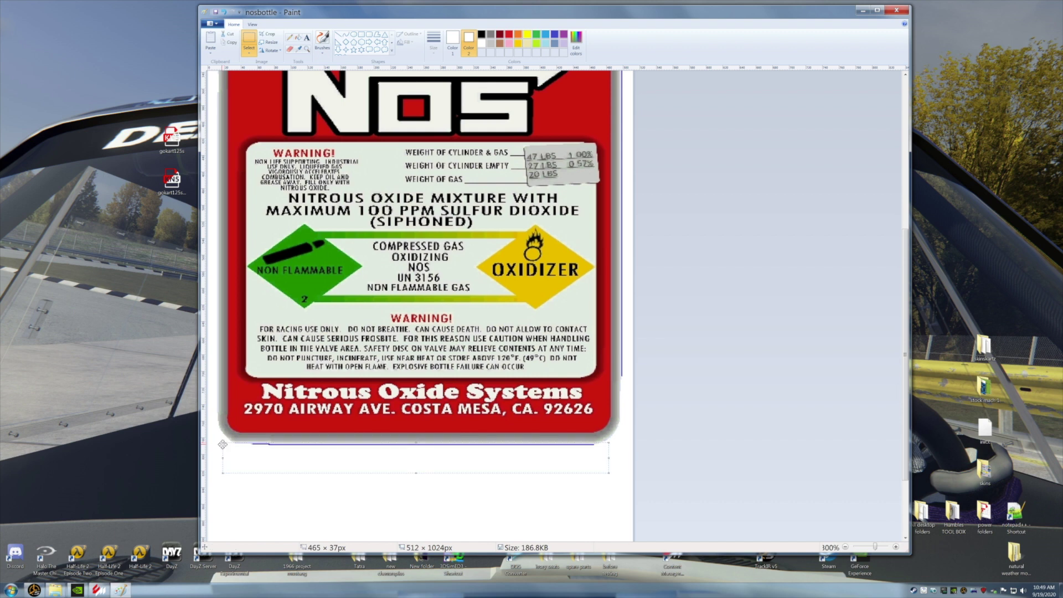
right_click(267, 449)
left_click(285, 513)
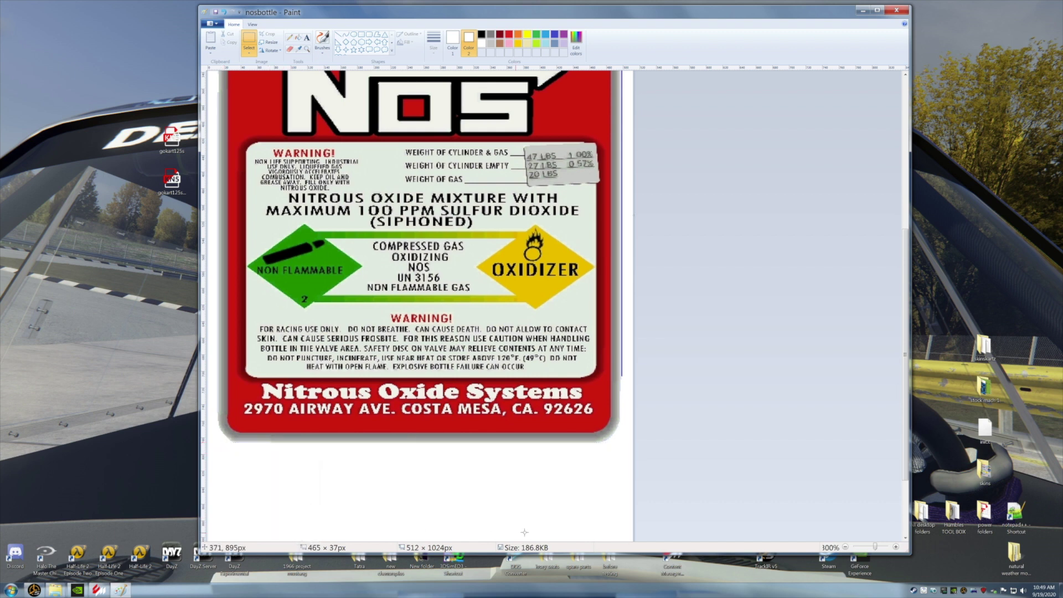
Try to delete a strip of about 13 × 479 px at the label's right edge, and shift the whole image slightly upward.
left_click_drag(907, 445, 907, 386)
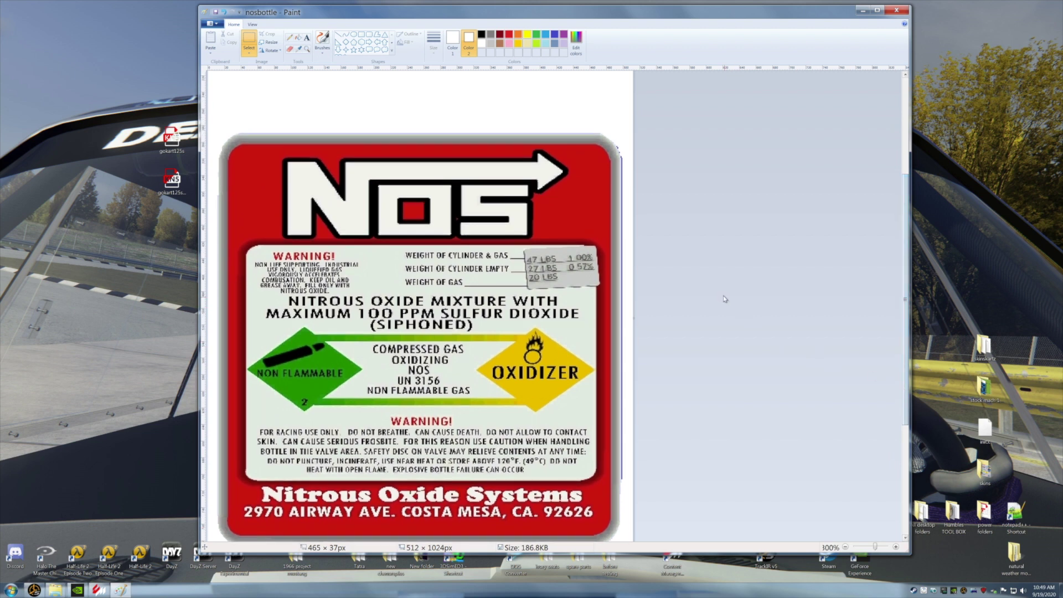
left_click_drag(631, 143, 618, 539)
right_click(627, 518)
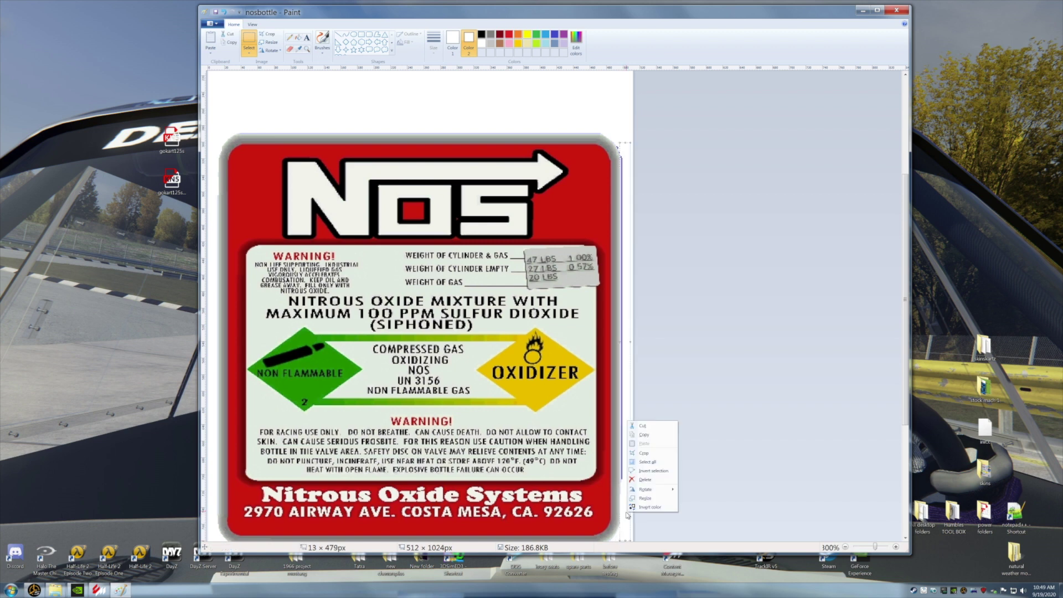
left_click(646, 479)
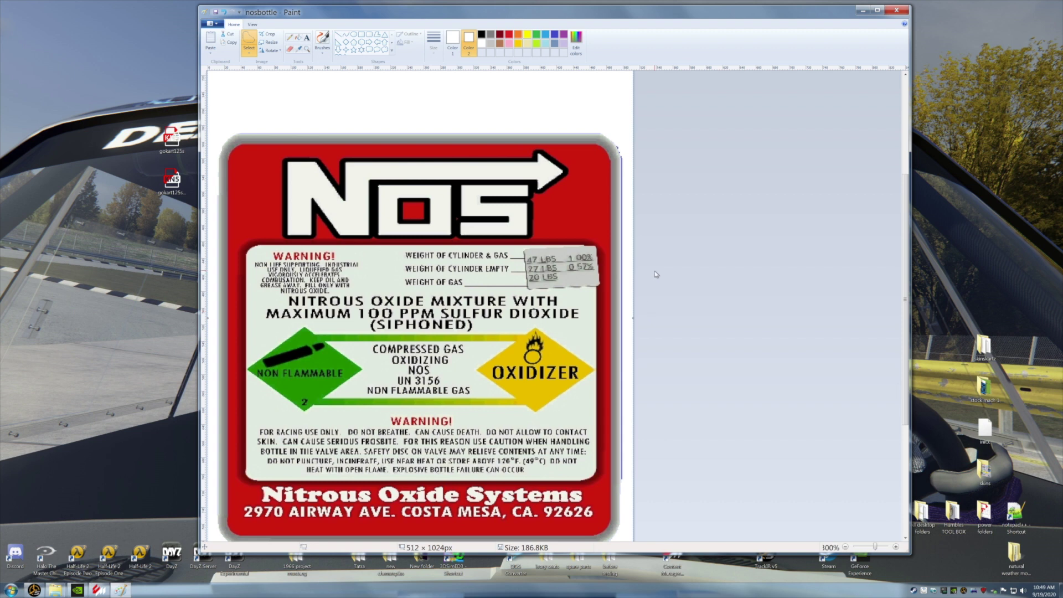
right_click(620, 117)
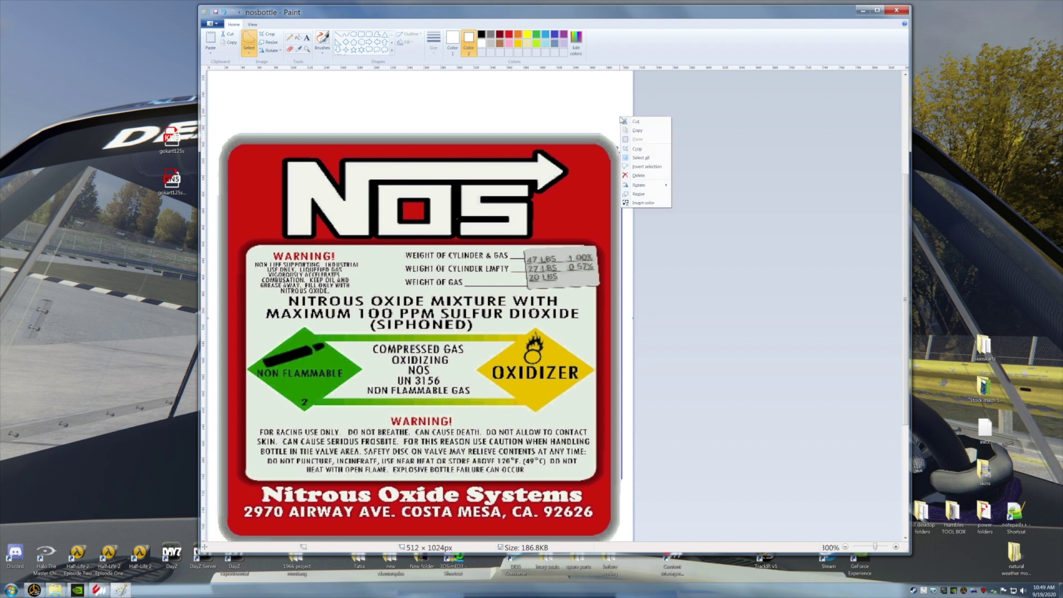
left_click(562, 90)
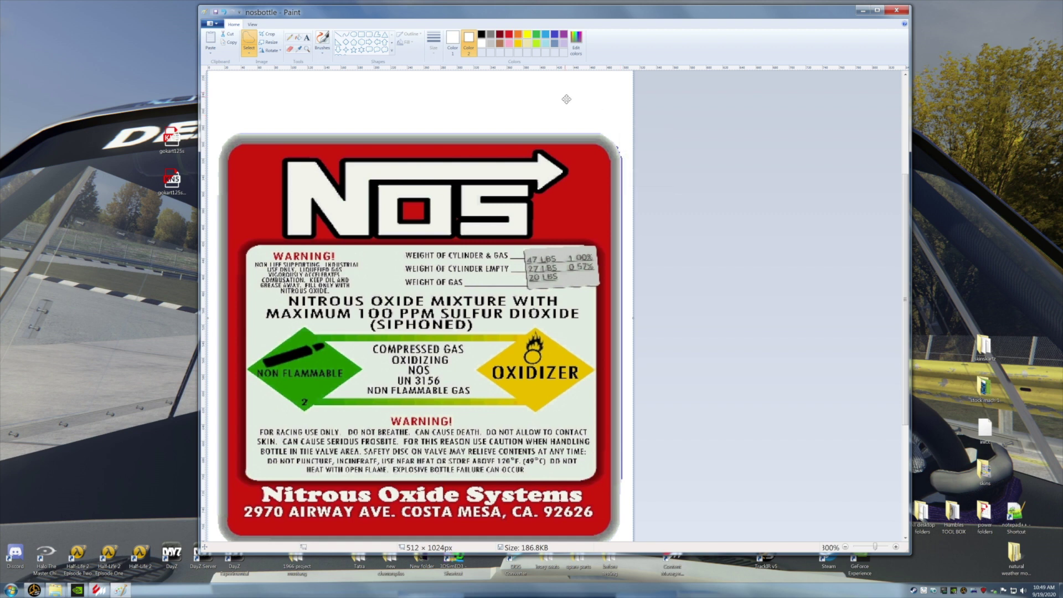
left_click_drag(626, 135, 627, 112)
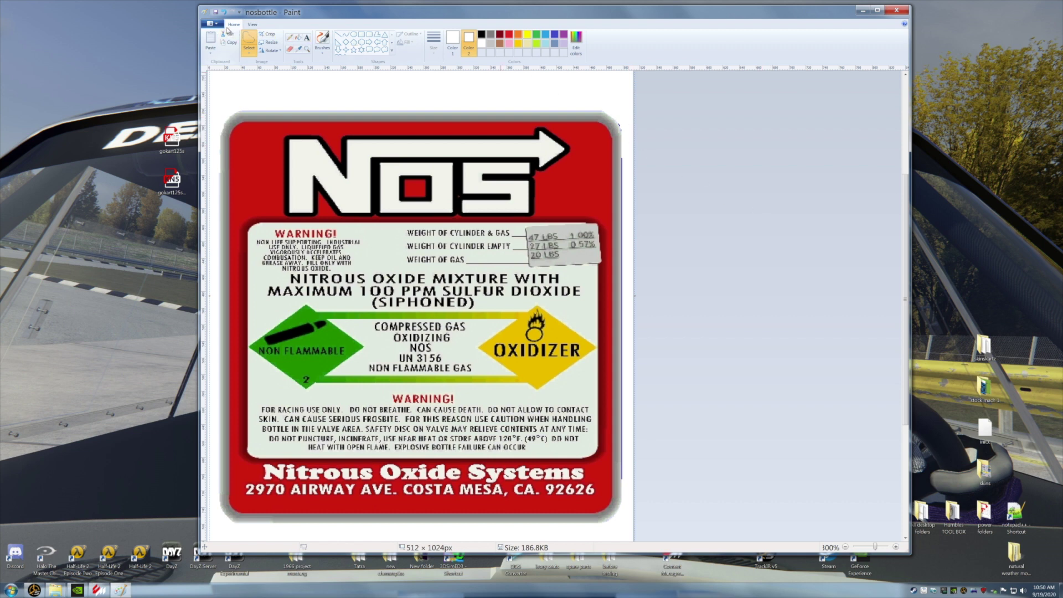
Select a strip of about 6 × 544 px over the blue line at the label's right edge and delete it.
left_click(249, 42)
left_click(250, 51)
left_click(275, 79)
left_click_drag(624, 102, 621, 536)
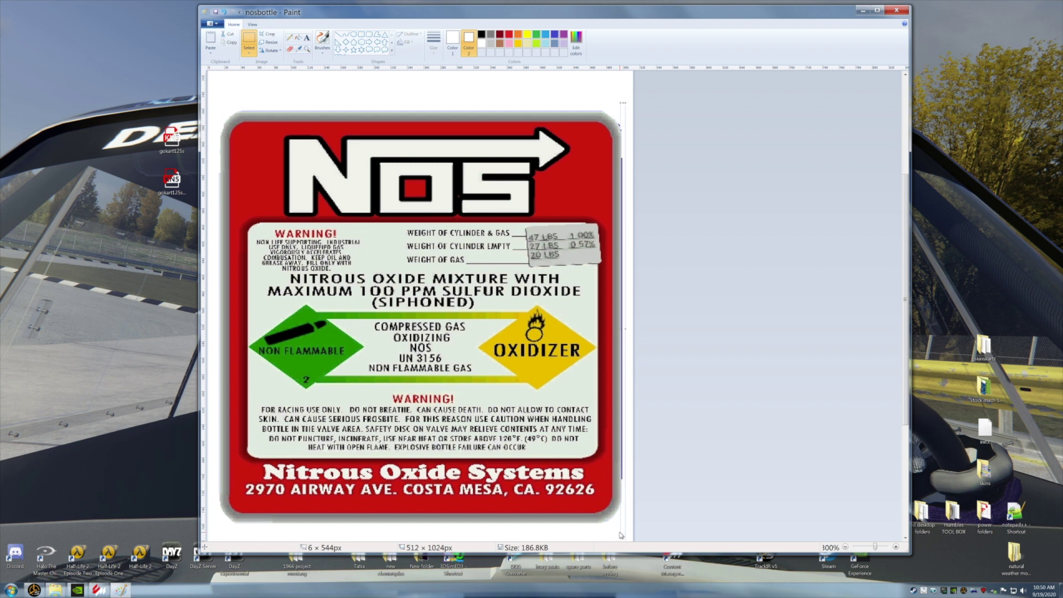
right_click(621, 528)
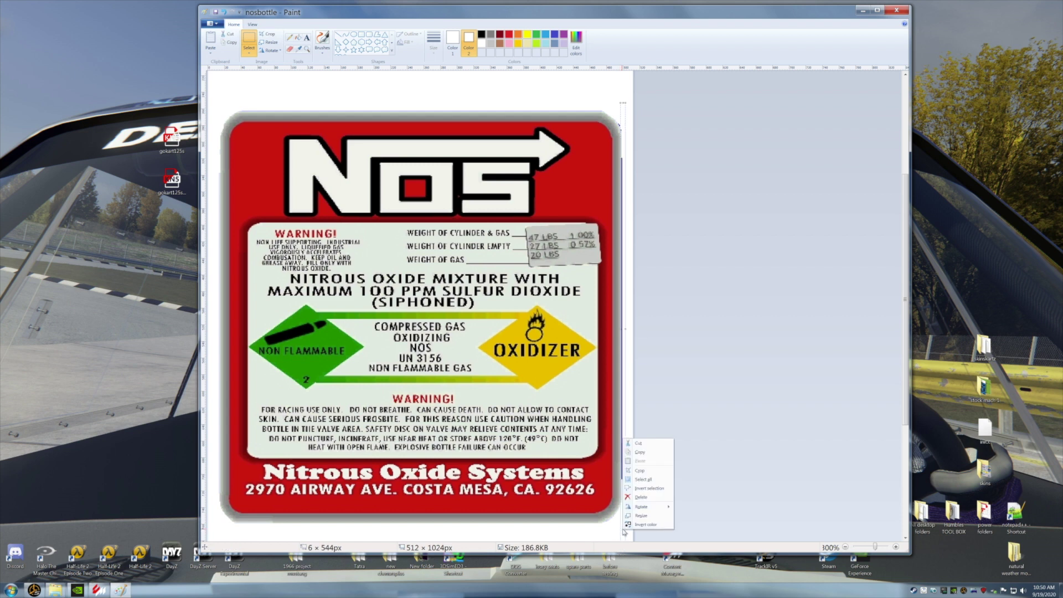
left_click(640, 500)
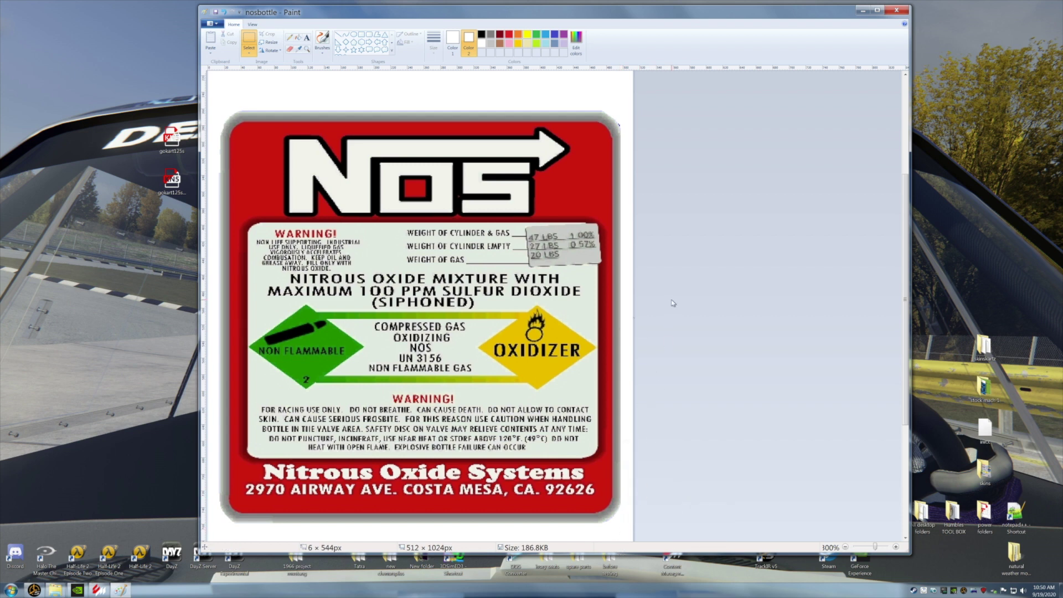
Select an area of about 487 × 31 px just above the label's top border and delete it.
left_click(222, 87)
left_click_drag(223, 87, 626, 111)
right_click(613, 106)
left_click(629, 164)
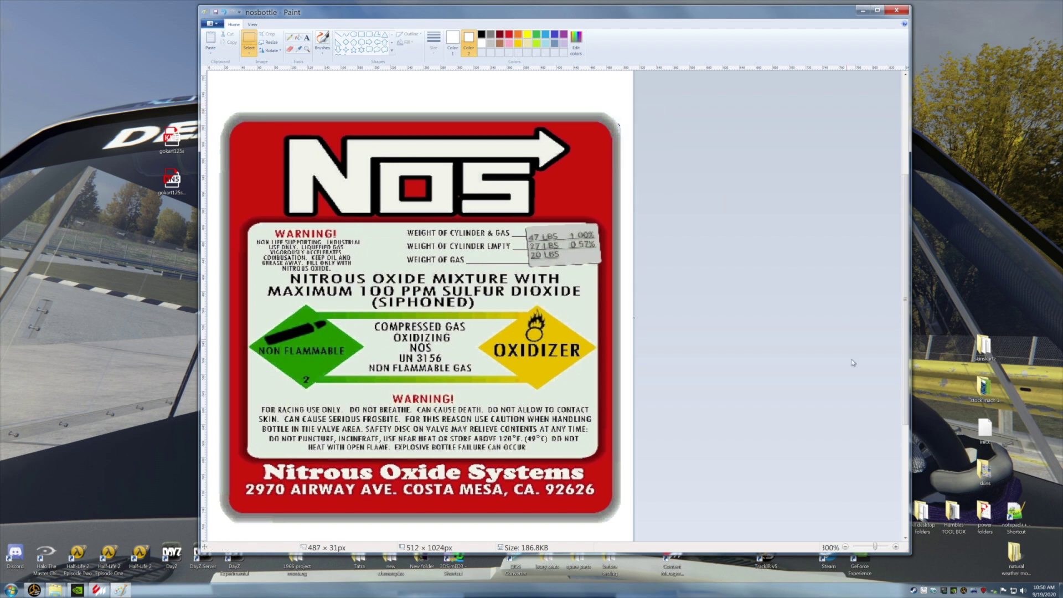
Select an area of about 116 × 69 px over the blue remnant in the canvas's lower-left corner and delete it.
left_click(845, 547)
left_click(845, 548)
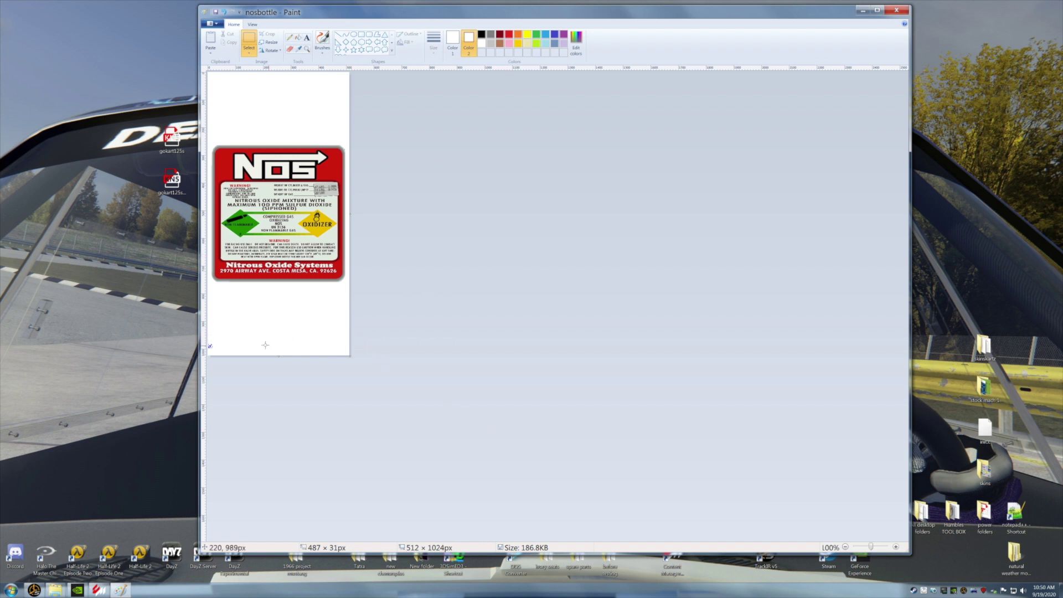
left_click_drag(235, 340, 205, 358)
right_click(226, 343)
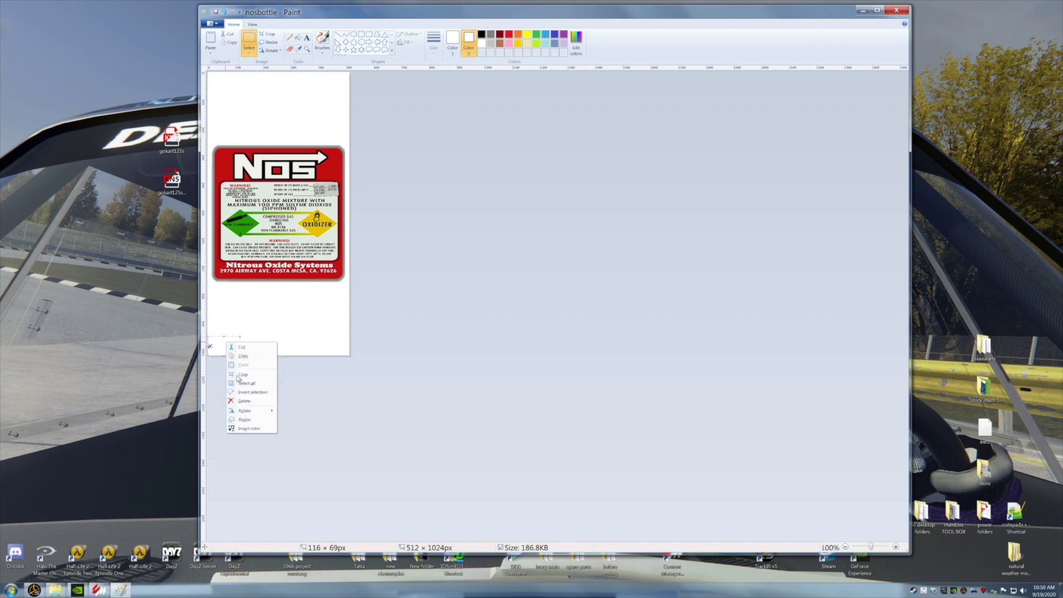
left_click(243, 401)
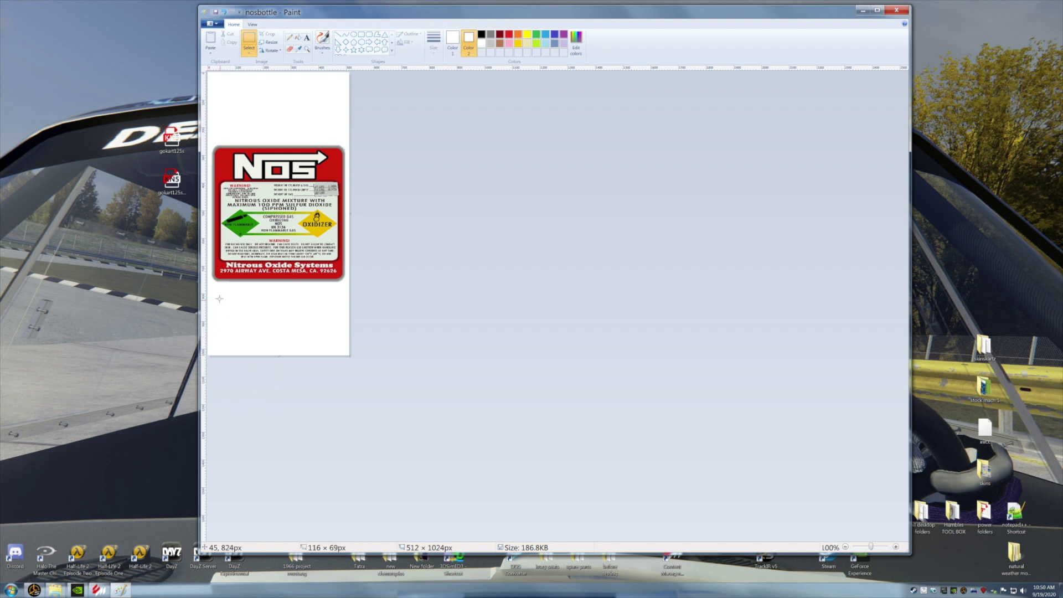
Select and delete the background area below the label, and the area of about 510 × 225 px above it.
left_click_drag(211, 289, 350, 356)
right_click(293, 323)
left_click(313, 384)
left_click_drag(349, 134, 197, 69)
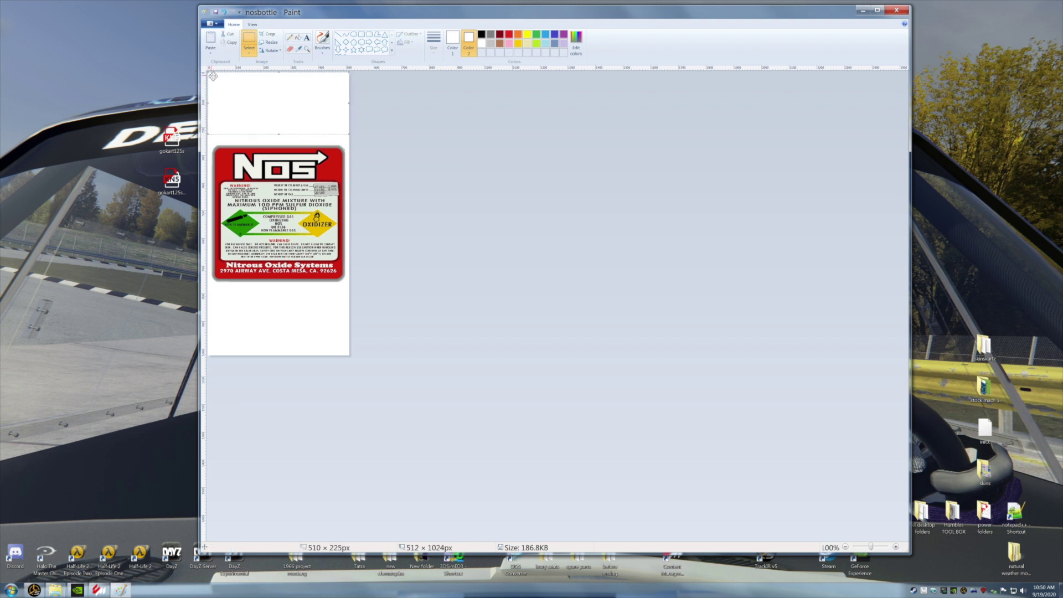
right_click(216, 77)
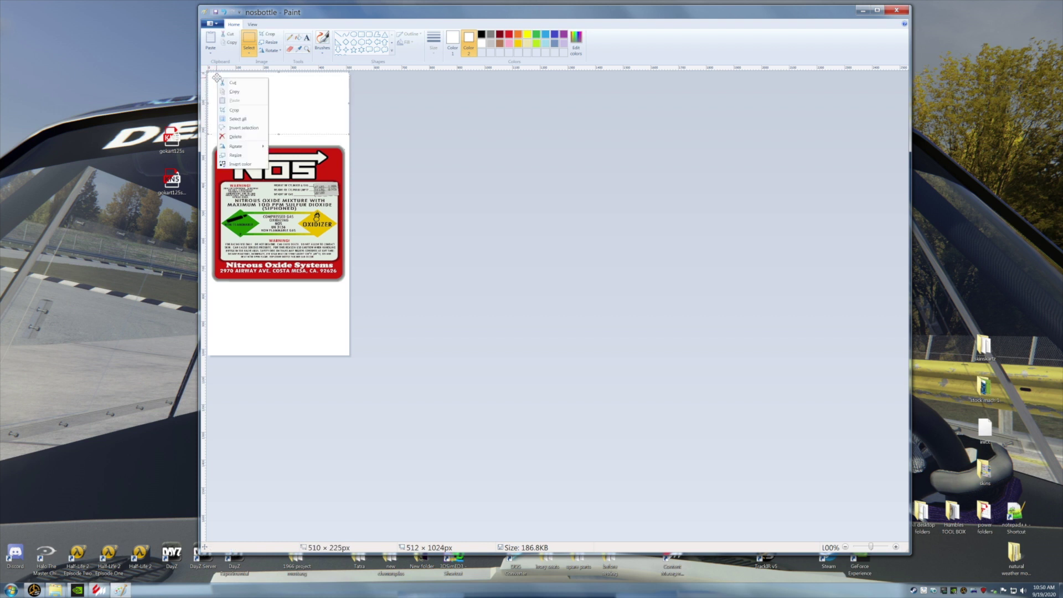
left_click(236, 136)
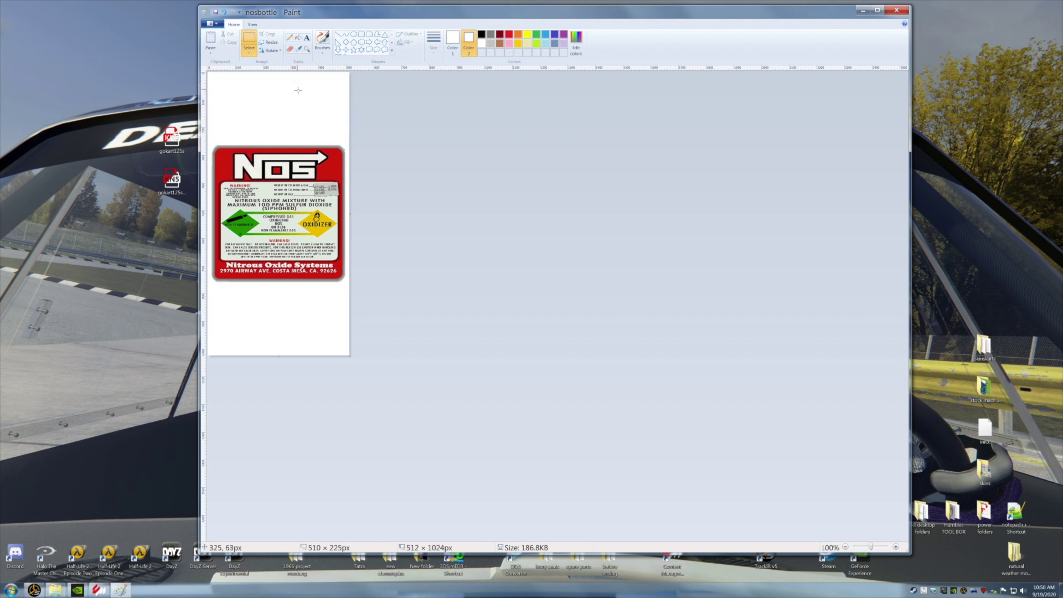
Touch up the label's upper outer edge with the Eraser, and close the image, saving the changes to nosbottle.jpg.
left_click(895, 547)
left_click(895, 546)
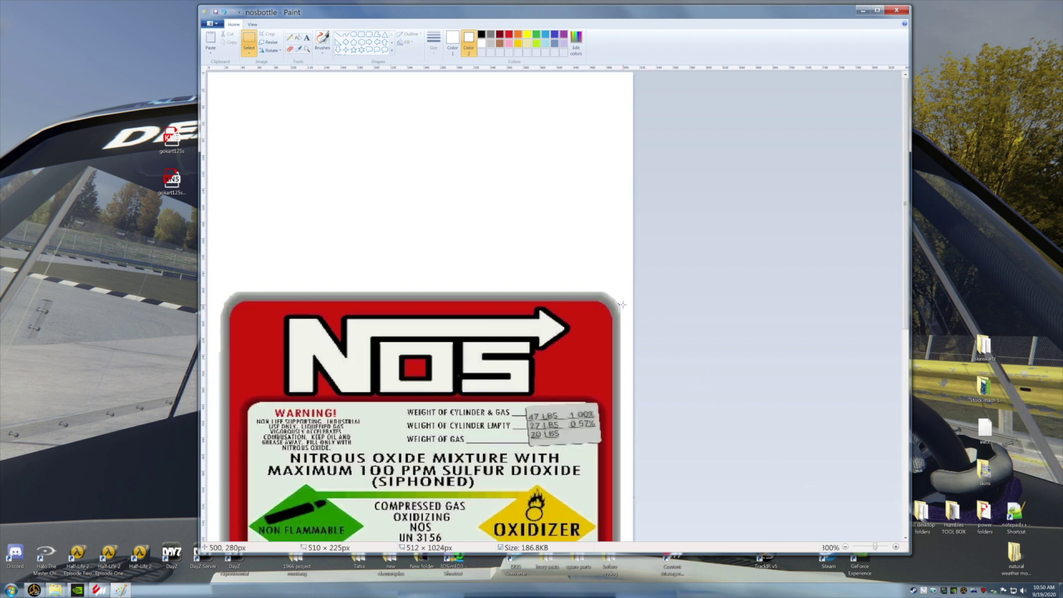
left_click(290, 49)
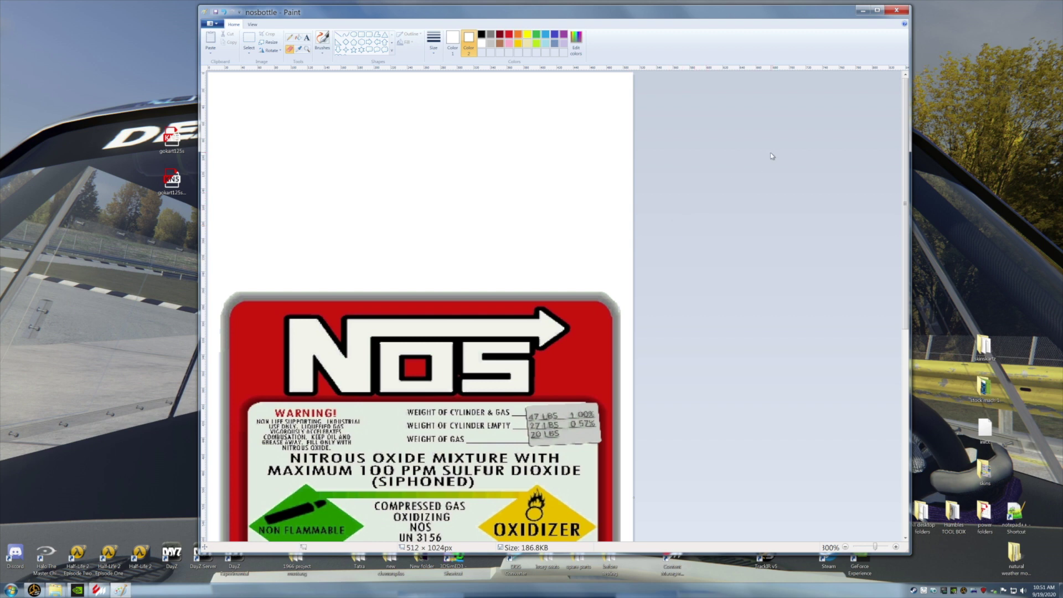
left_click(845, 547)
left_click(845, 547)
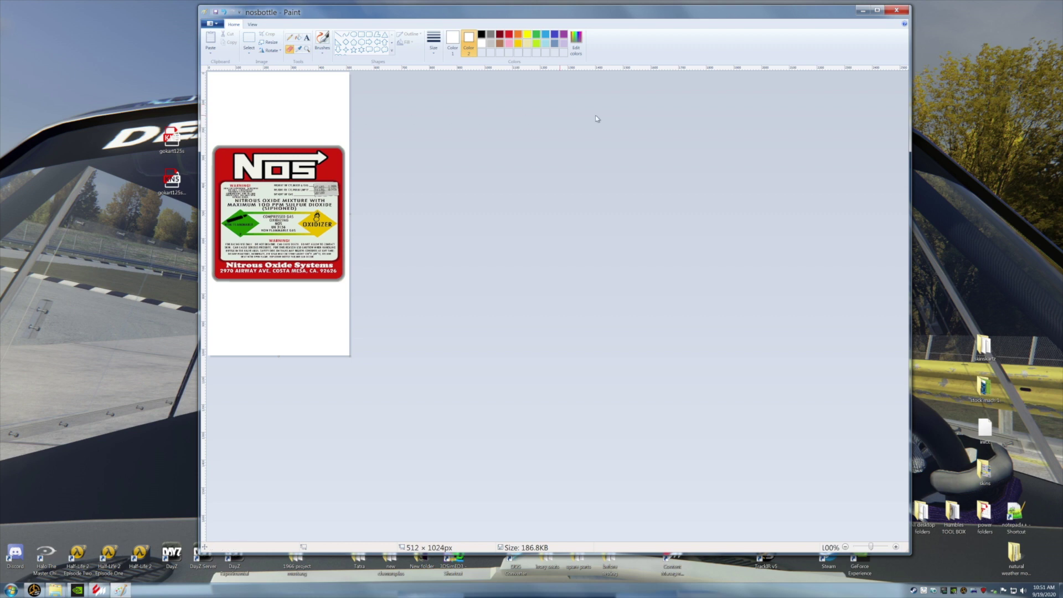
left_click(896, 10)
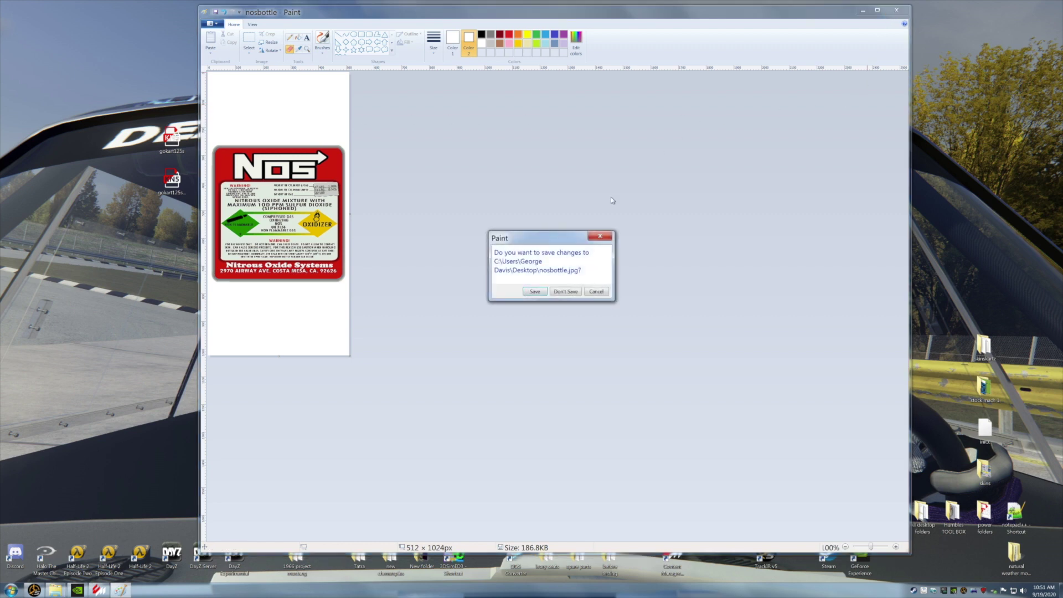
left_click(537, 294)
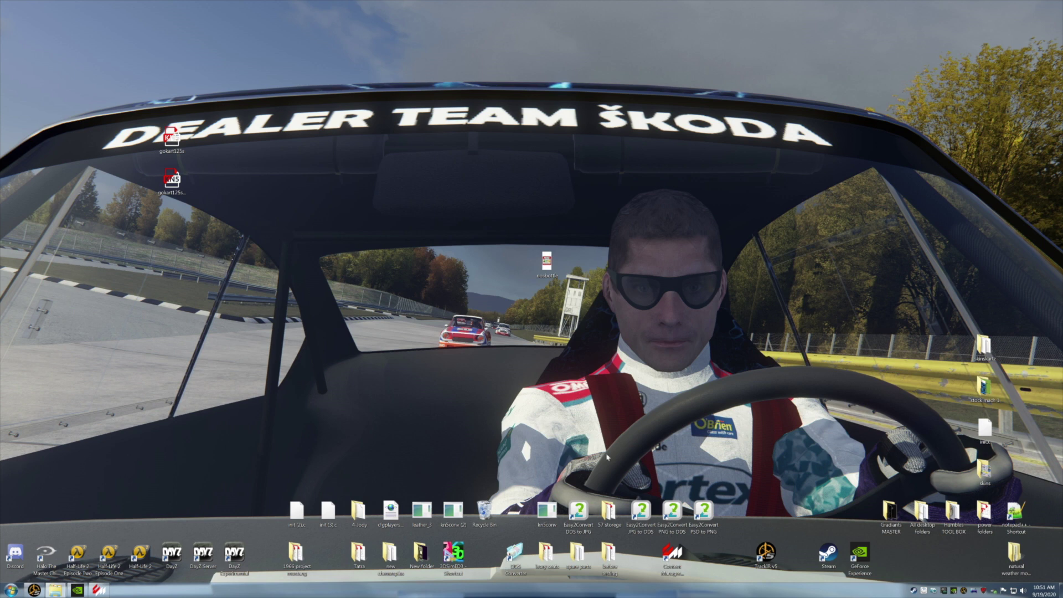
Convert nosbottle.jpg from the desktop to DDS format with Easy2Convert JPG to DDS and close the converter.
double_click(642, 512)
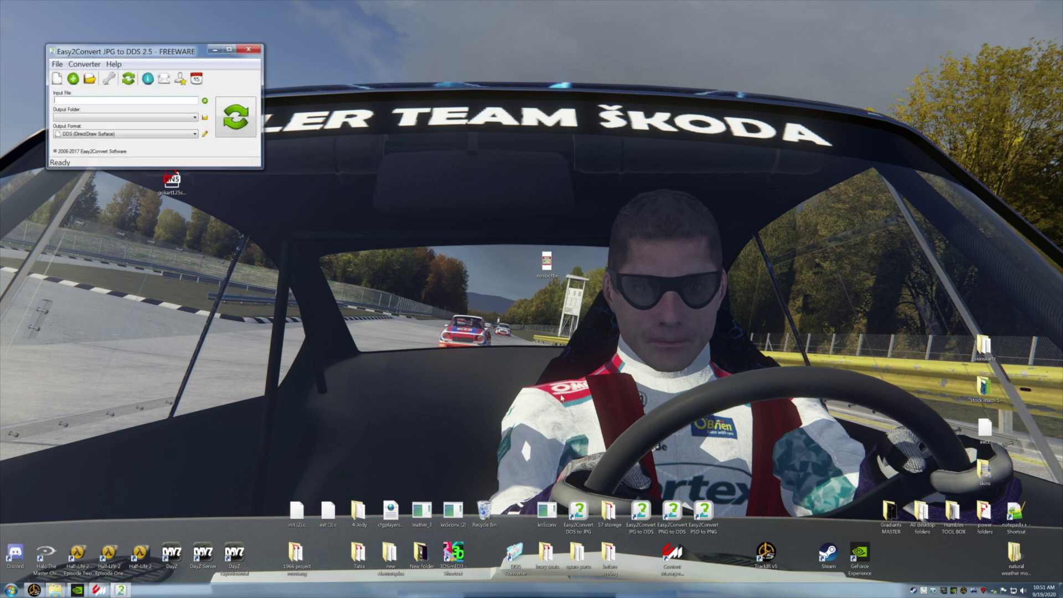
left_click(206, 101)
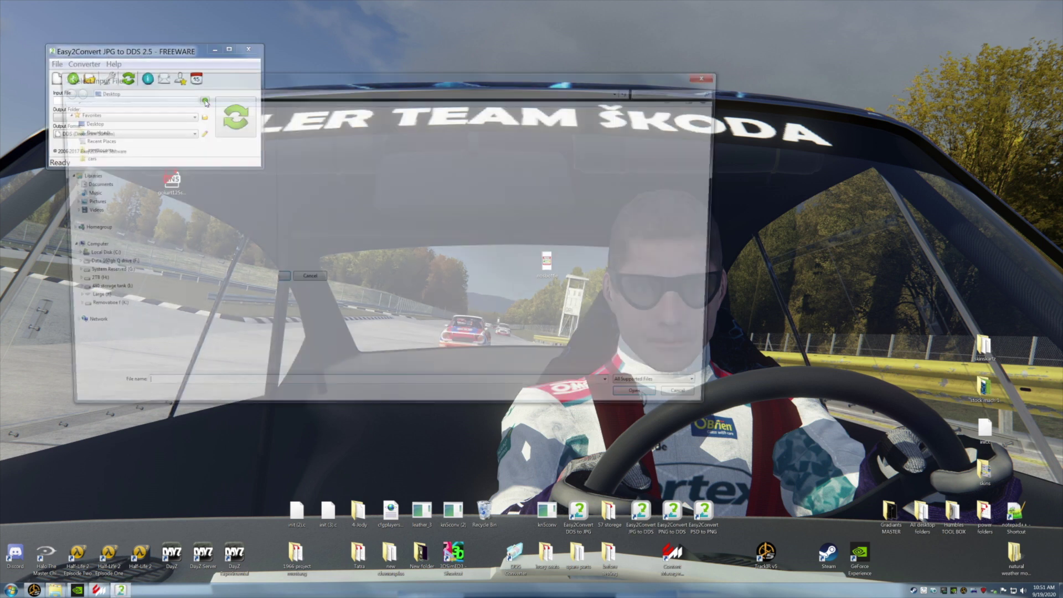
left_click(698, 252)
left_click(645, 405)
left_click(240, 123)
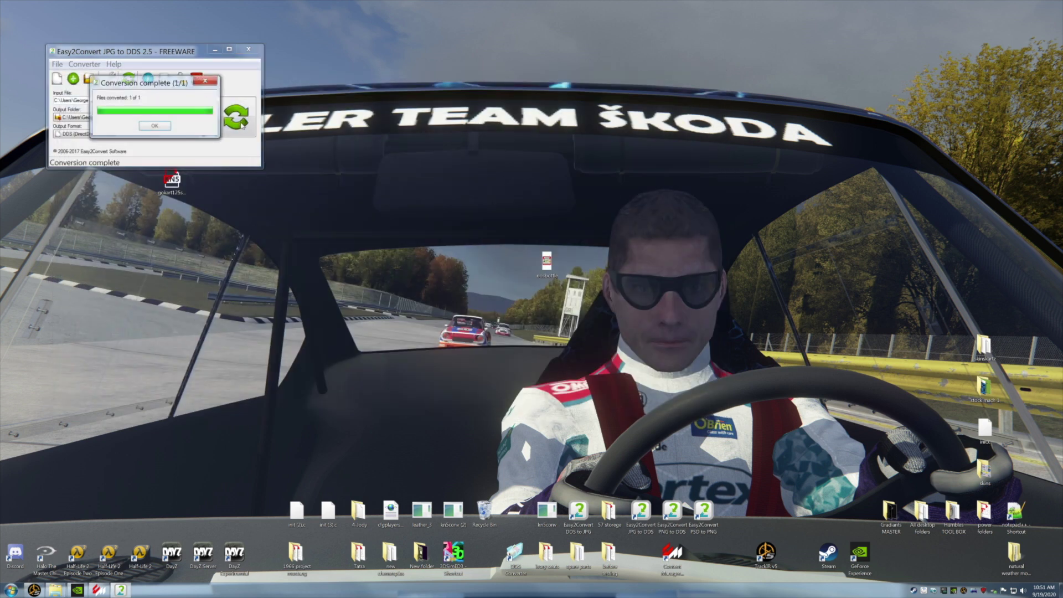
left_click(154, 126)
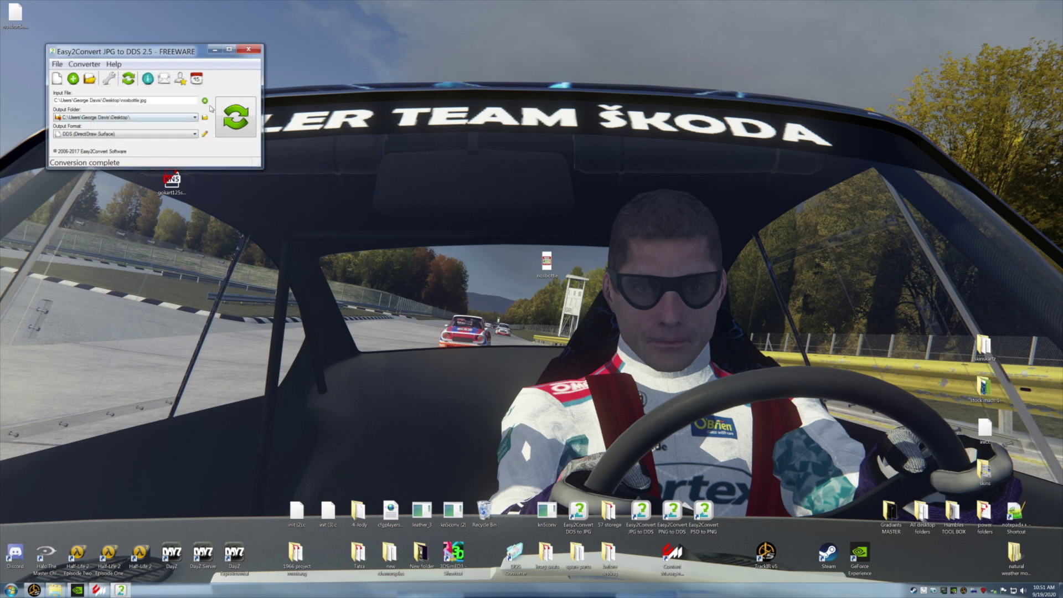
left_click(248, 49)
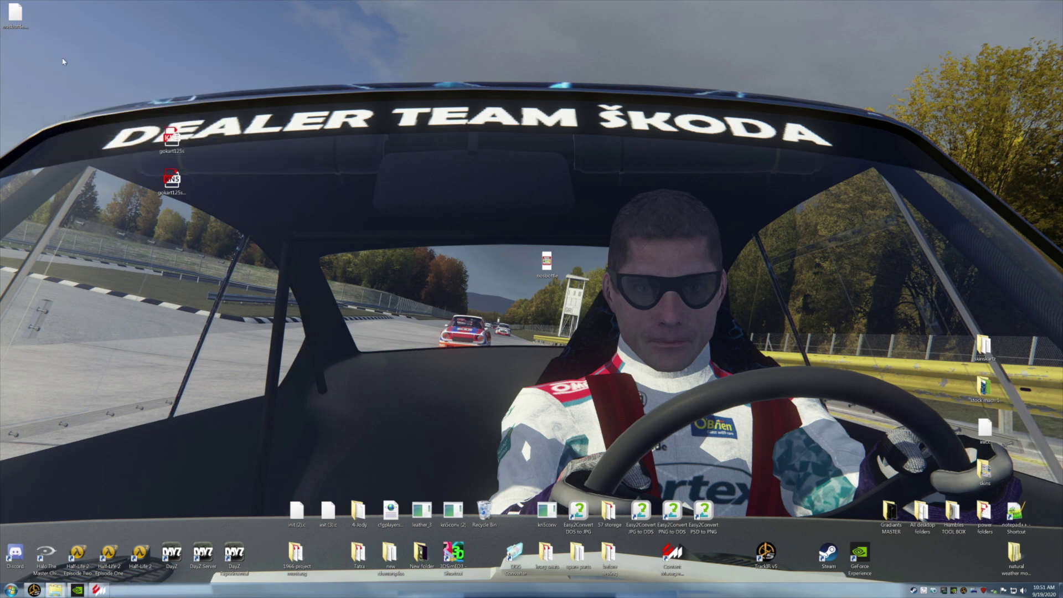
Place the converted DDS file in the middle of the desktop and open the white folder under gokart125s_turbotwin's skins.
left_click_drag(20, 11, 651, 338)
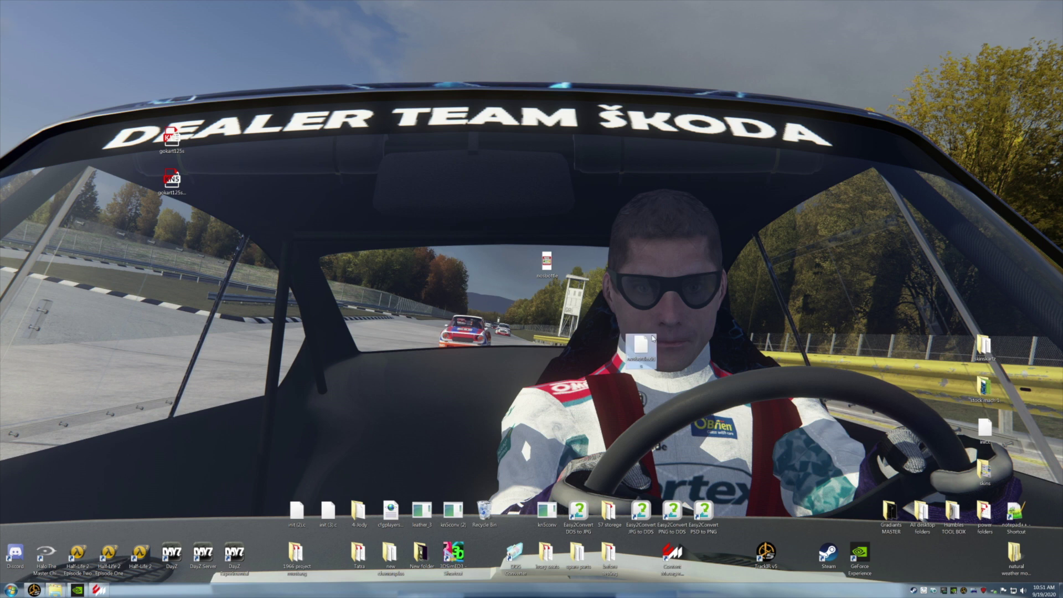
mouse_move(57, 591)
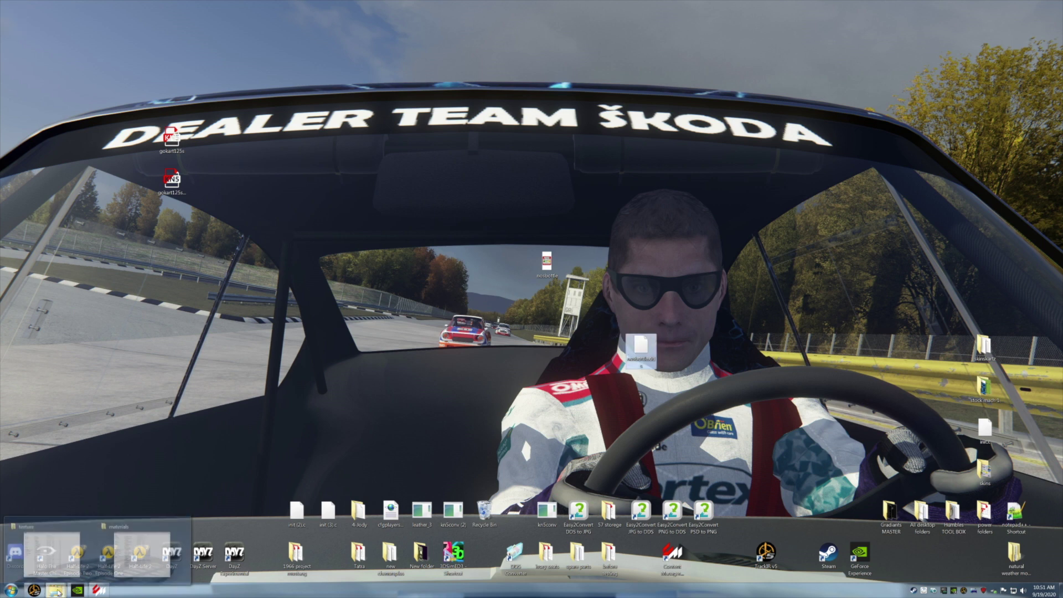
left_click(52, 546)
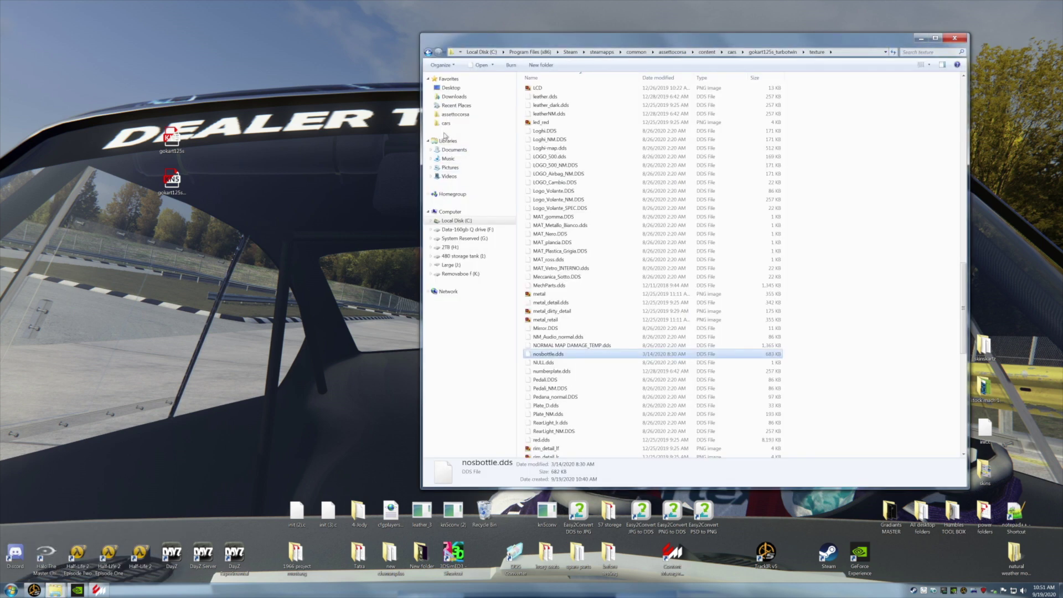
left_click(428, 52)
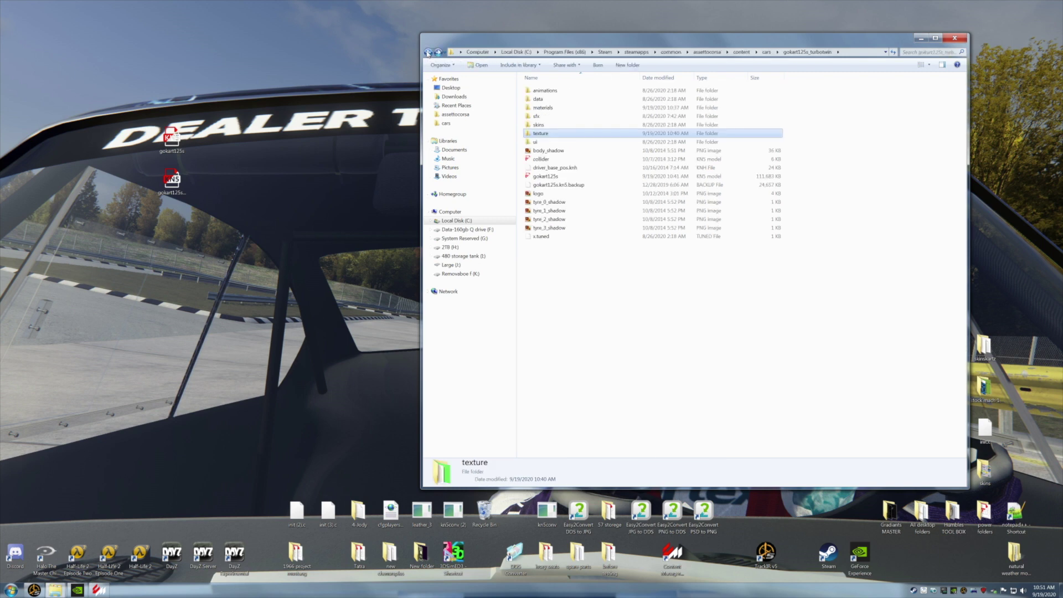
double_click(550, 125)
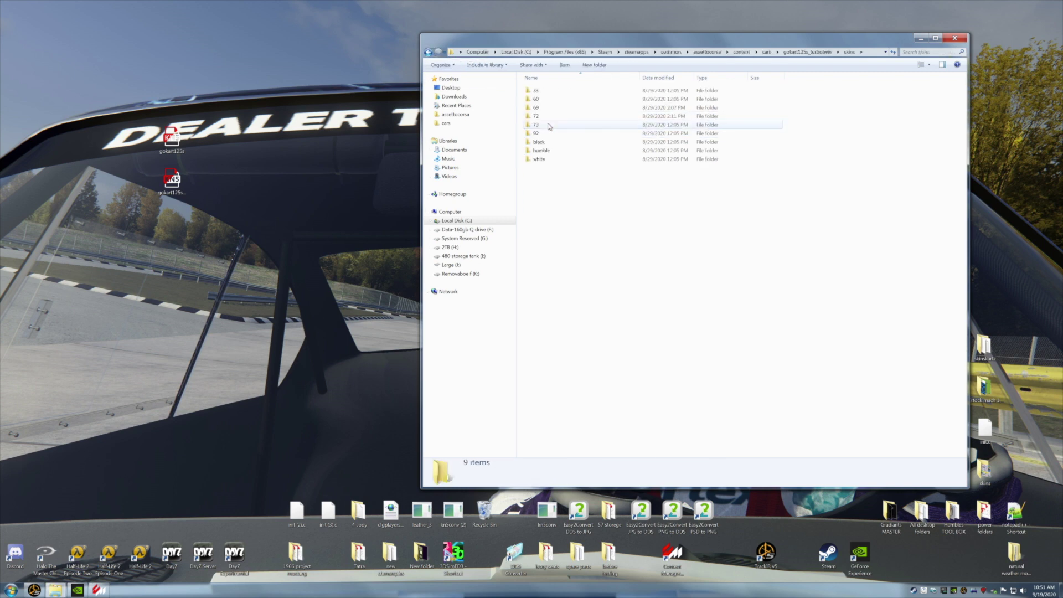
double_click(547, 160)
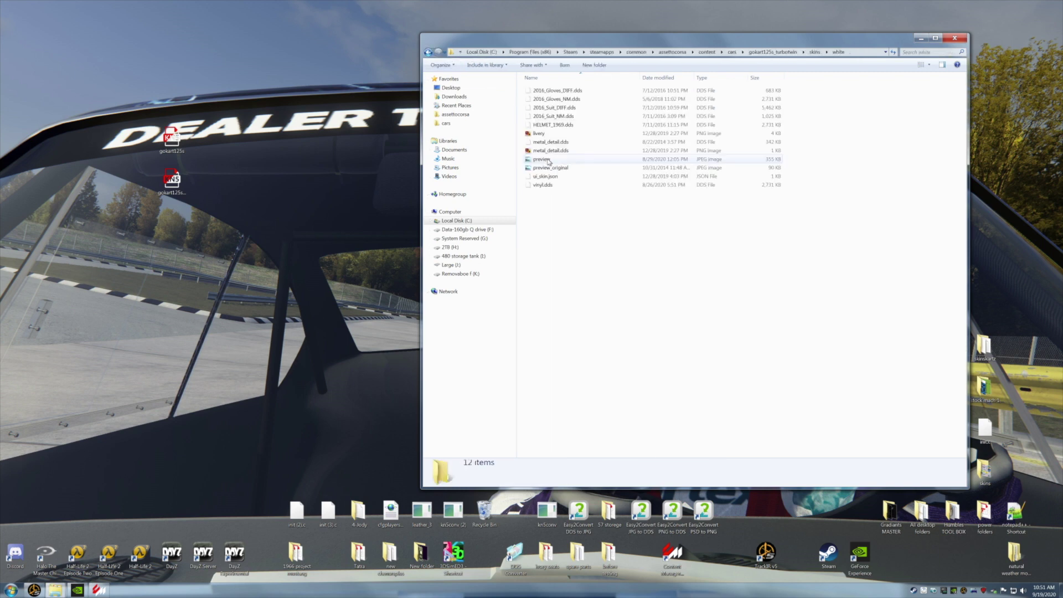
Move nosbottle.dds from the desktop into the white skin folder and minimize the folder window.
left_click_drag(784, 39, 377, 57)
left_click_drag(638, 345, 421, 326)
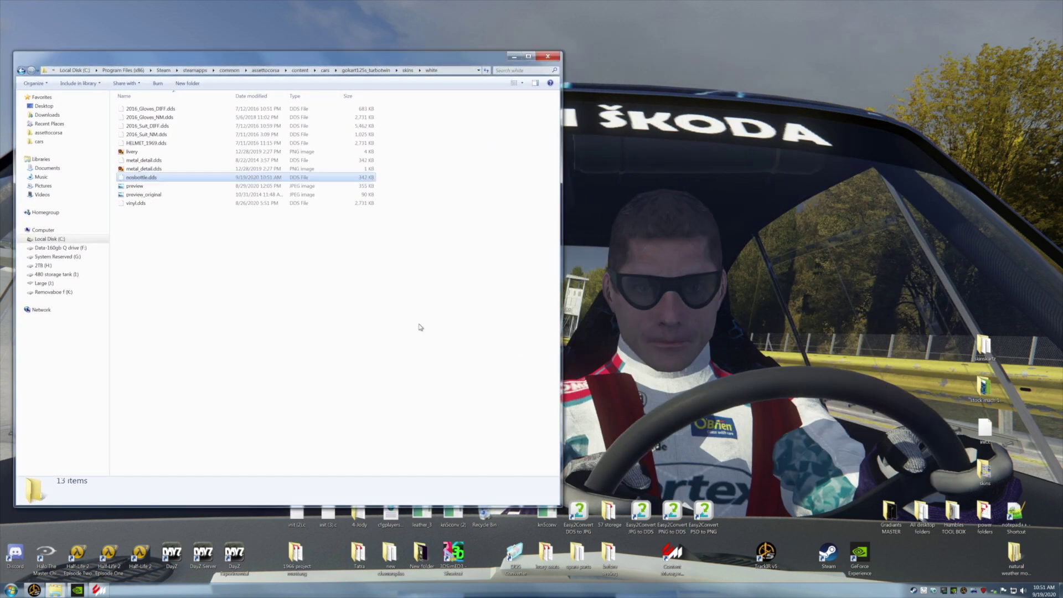
left_click(514, 56)
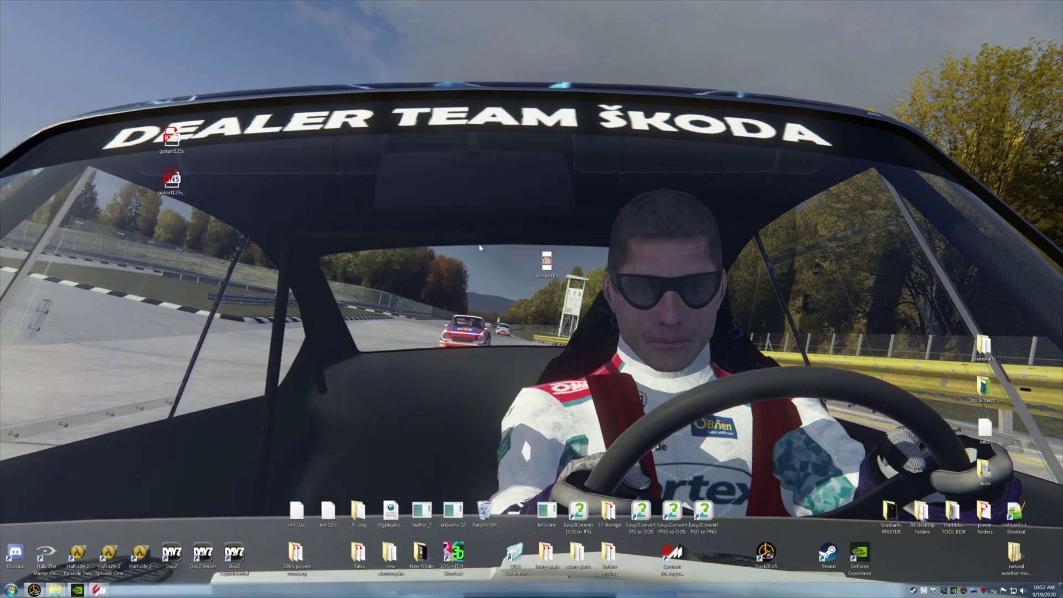
Move nosbottle.jpg into the Gradiants MASTER folder and send the two gokart125s model files to the Recycle Bin.
left_click_drag(552, 267, 890, 512)
left_click_drag(171, 138, 483, 506)
left_click_drag(172, 178, 484, 508)
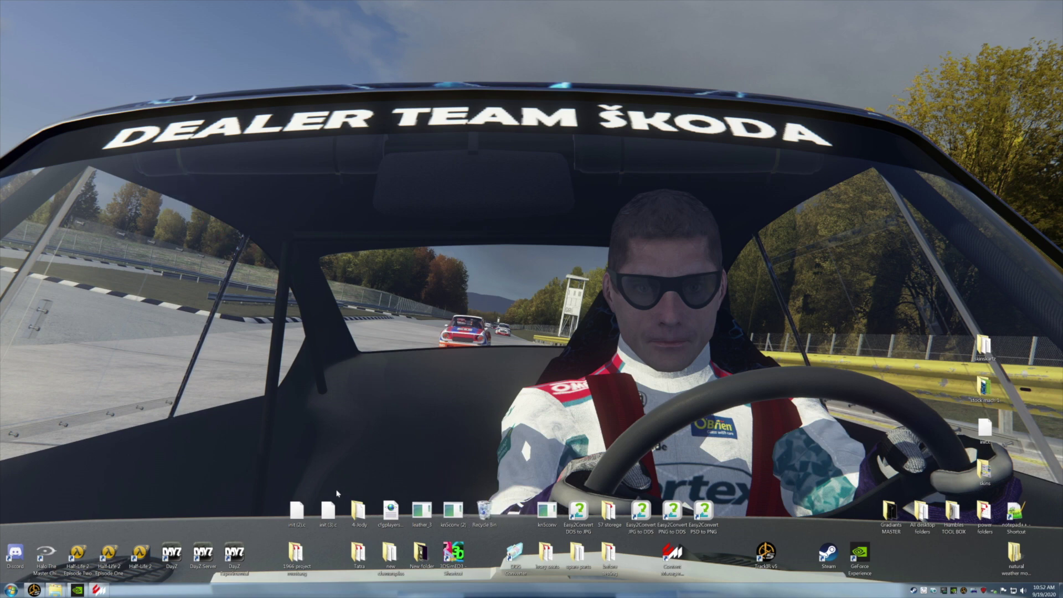
Switch to Content Manager, choose the White skin of Kart 125 Shifter turbotwin and open it in CM Showroom.
mouse_move(99, 589)
left_click(194, 518)
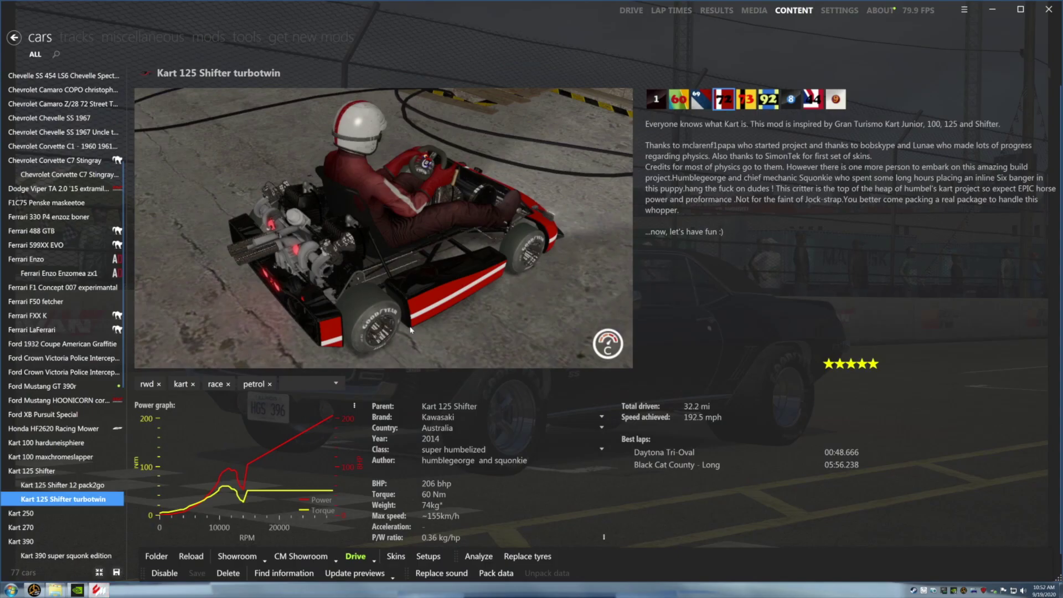
left_click(836, 101)
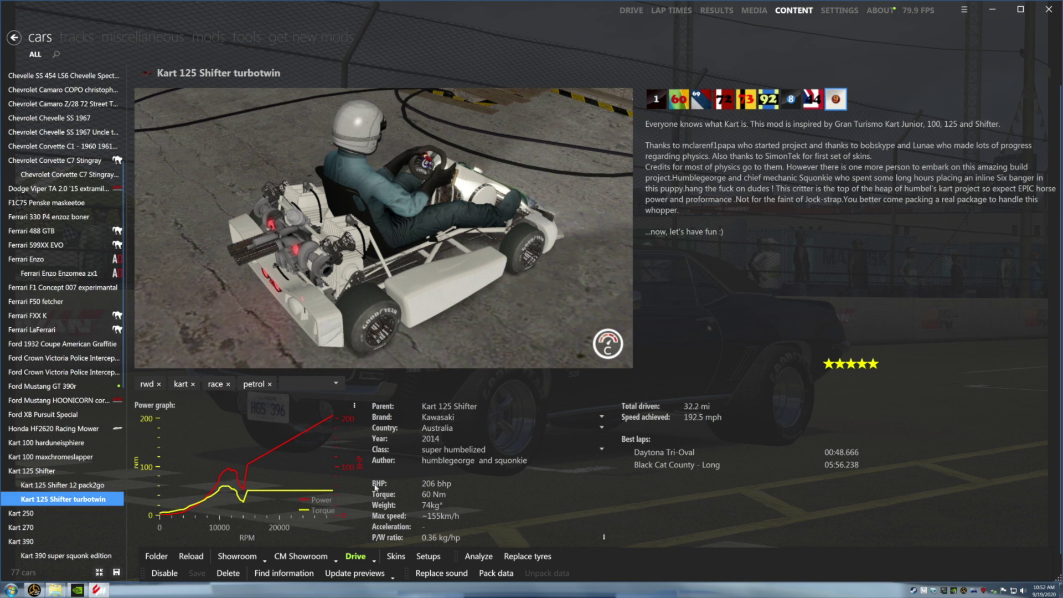
left_click(311, 556)
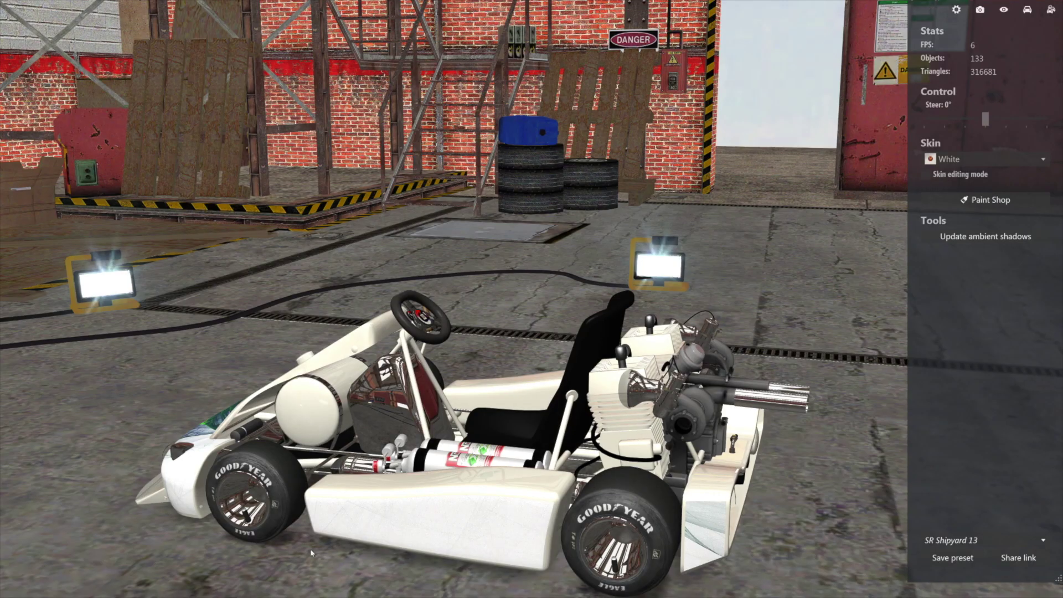
Examine the NOS bottles on the white kart from several angles and leave the showroom.
left_click_drag(345, 500, 206, 551)
left_click_drag(410, 430, 599, 381)
left_click_drag(506, 489, 542, 470)
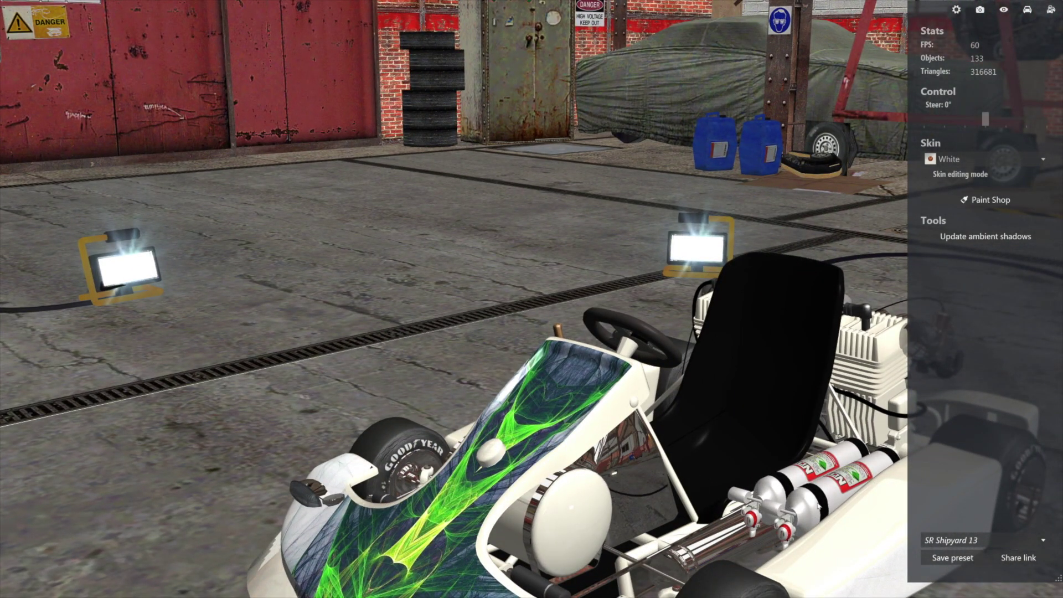
left_click_drag(552, 508, 636, 527)
scroll(552, 508, "down", 2)
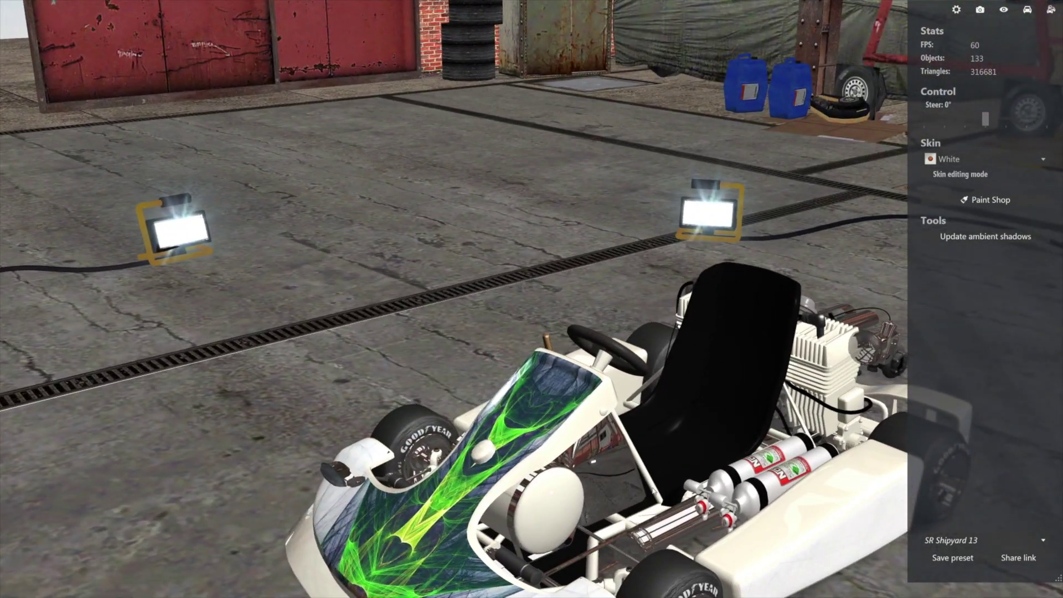
left_click_drag(649, 478, 507, 445)
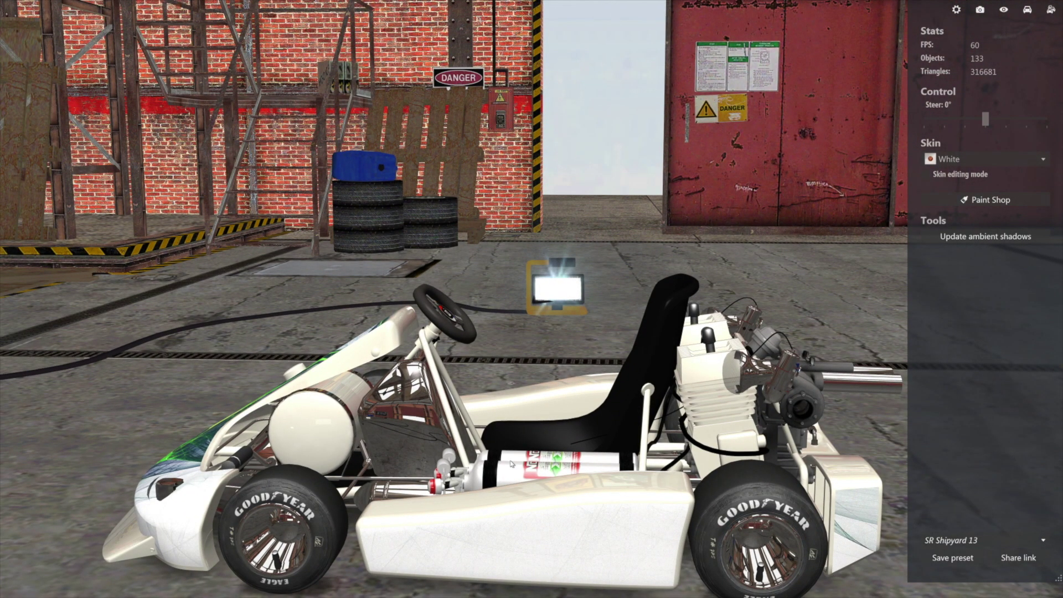
left_click_drag(411, 431, 602, 512)
key("Escape")
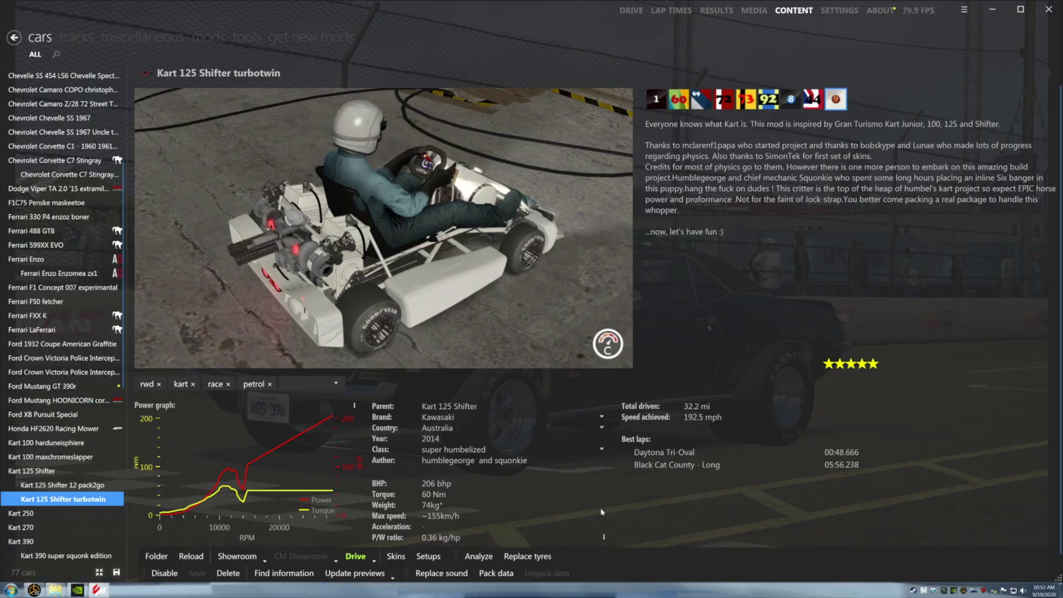
Close Content Manager and launch 3DSimED3 from the desktop.
left_click(1048, 9)
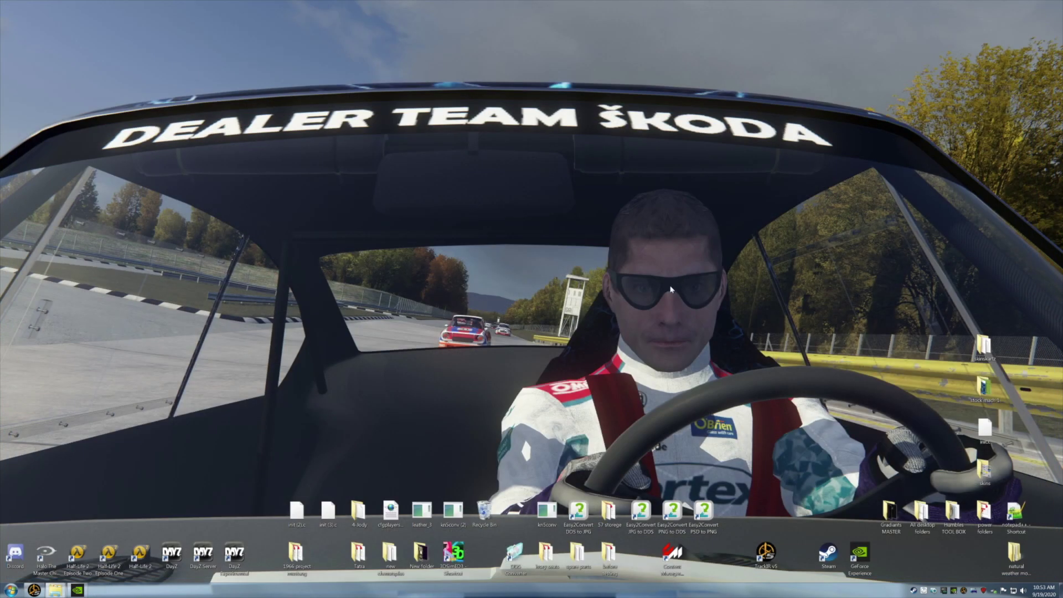
left_click(453, 553)
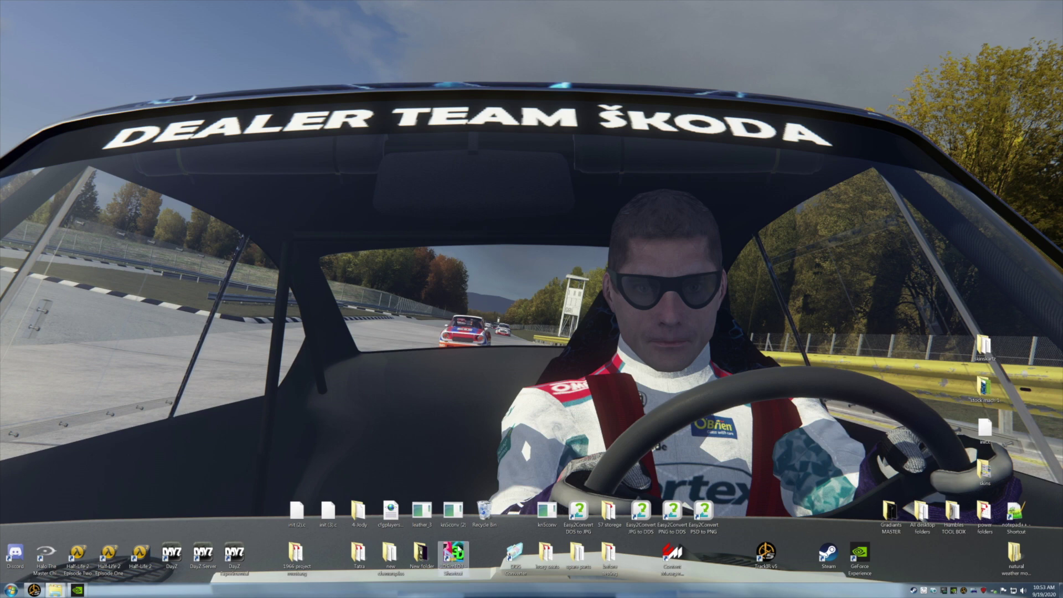
double_click(453, 554)
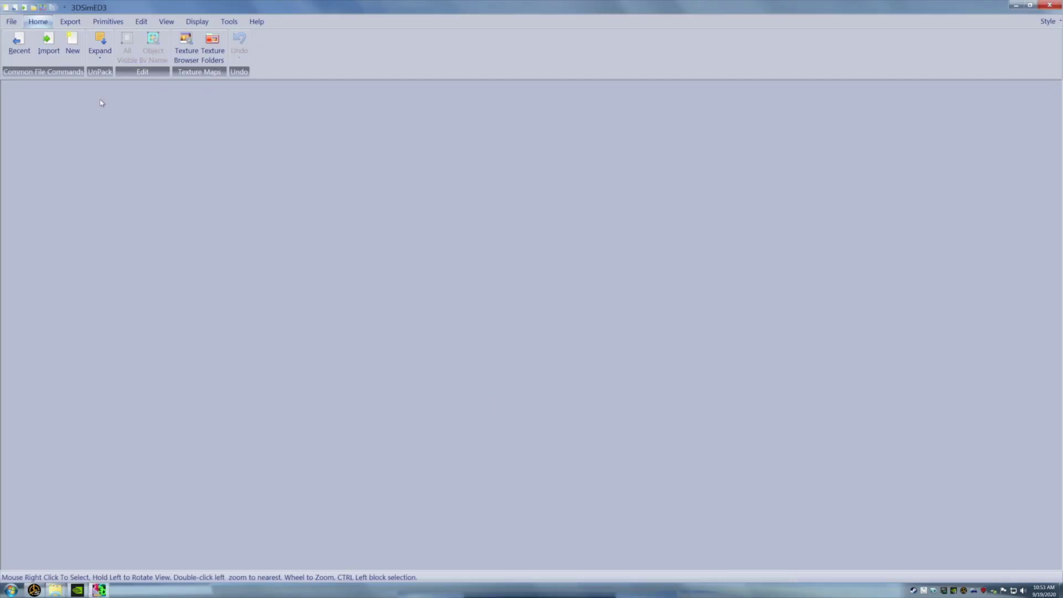
Import the gokart125s model from the gokart125s_turbotwin folder, keeping object nesting and using the temporary texture folder.
left_click(52, 47)
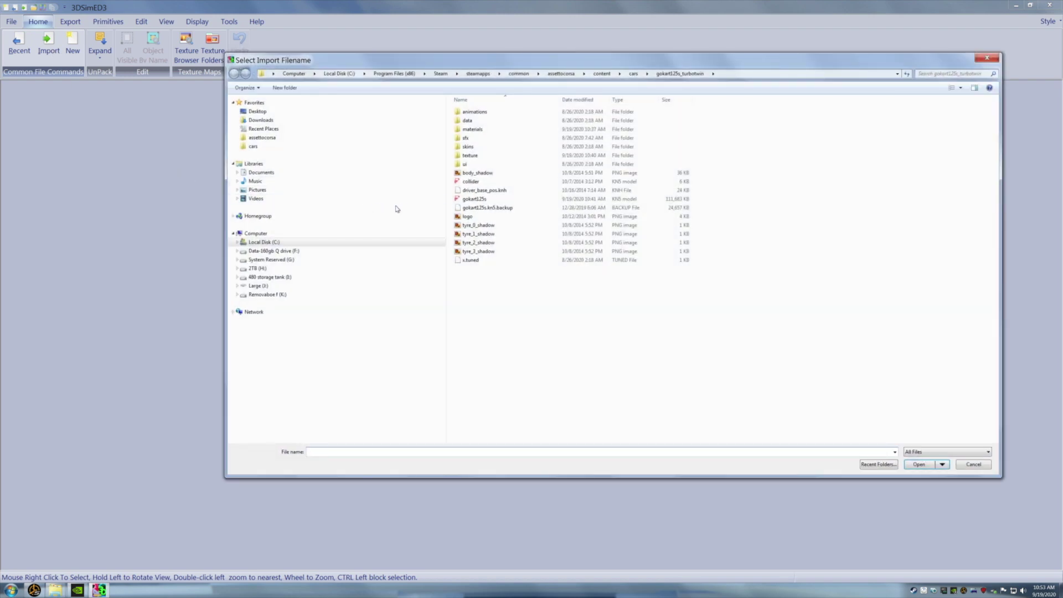
double_click(475, 200)
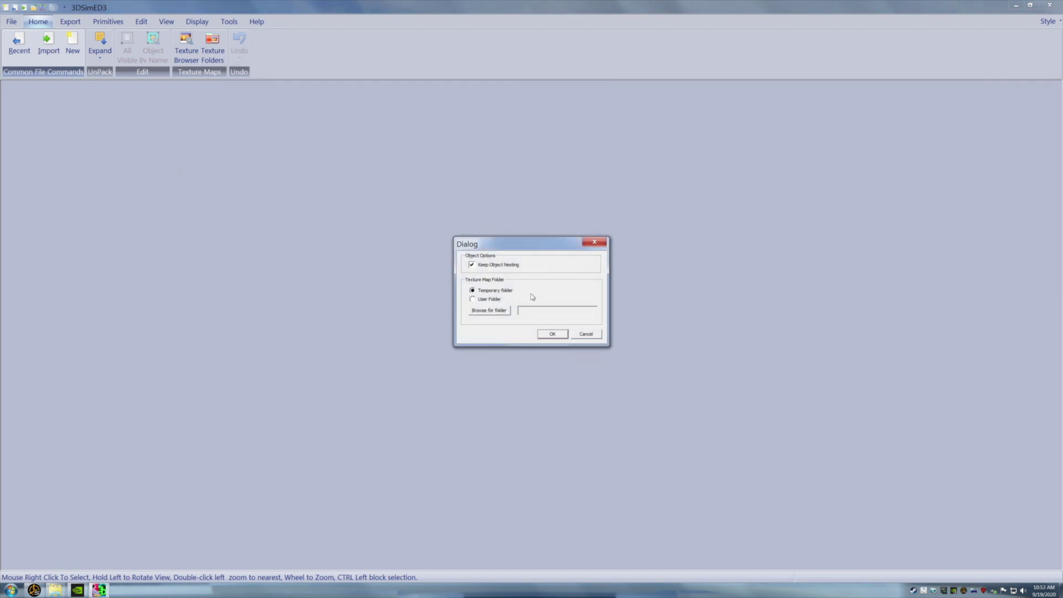
left_click(556, 336)
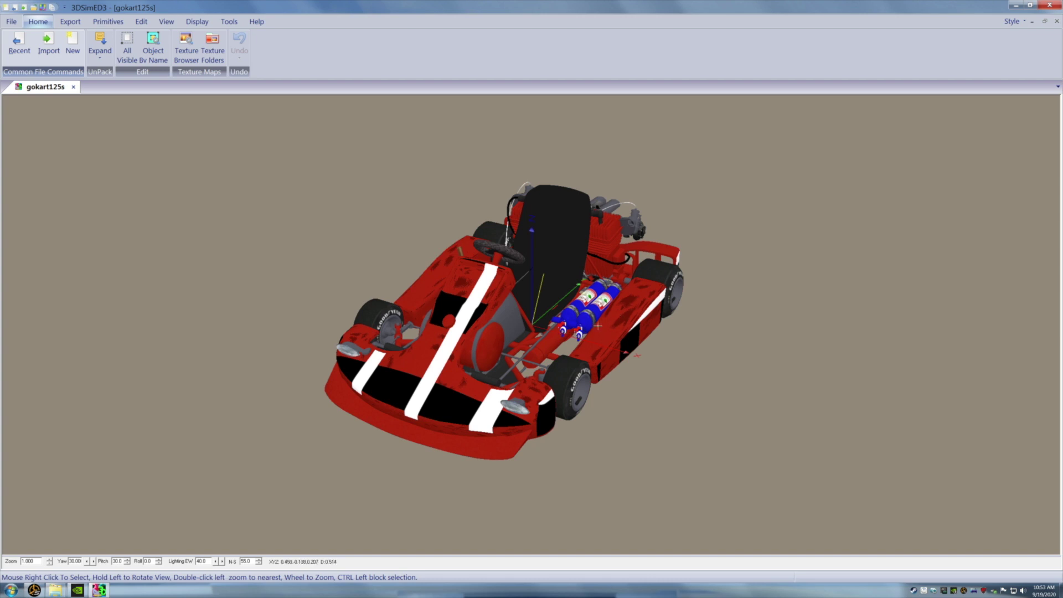
left_click_drag(616, 311, 595, 316)
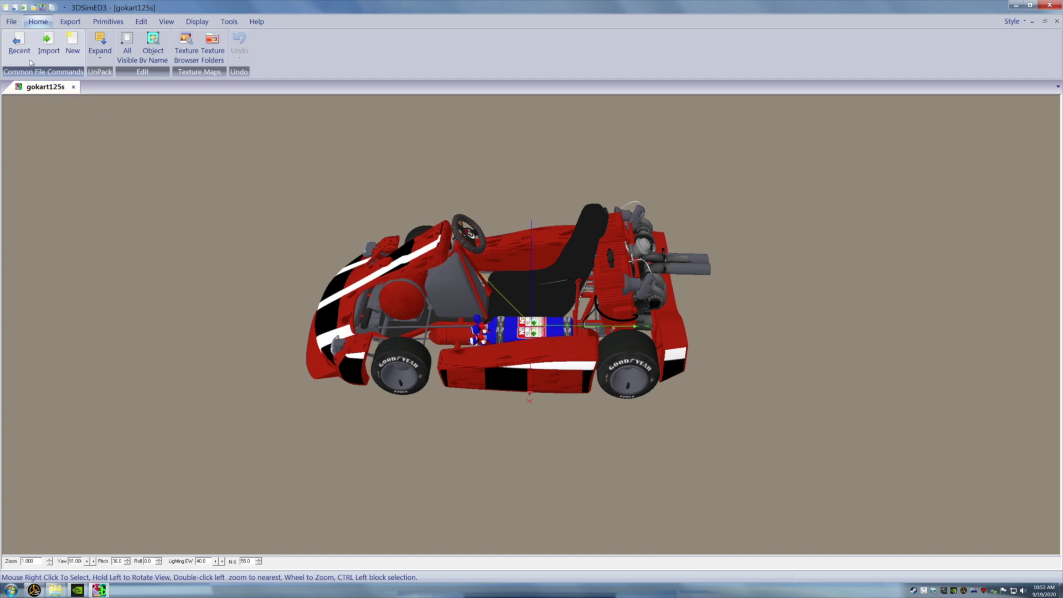
Save the kart as the .3SE file gokart125s__001 in the materials folder, with texture paths stored as relative.
left_click(11, 22)
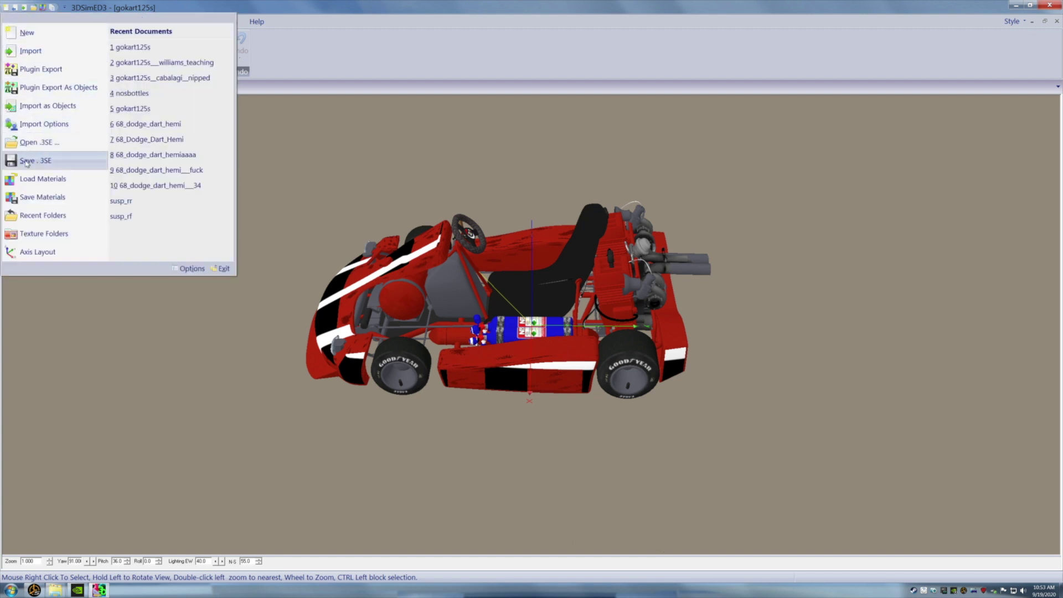
left_click(26, 161)
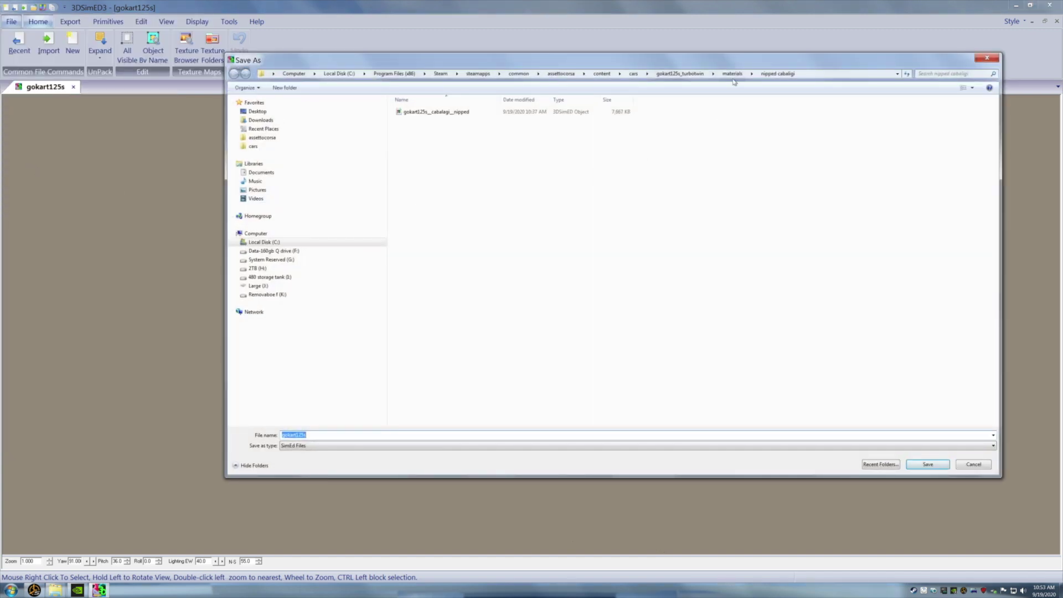
left_click(731, 74)
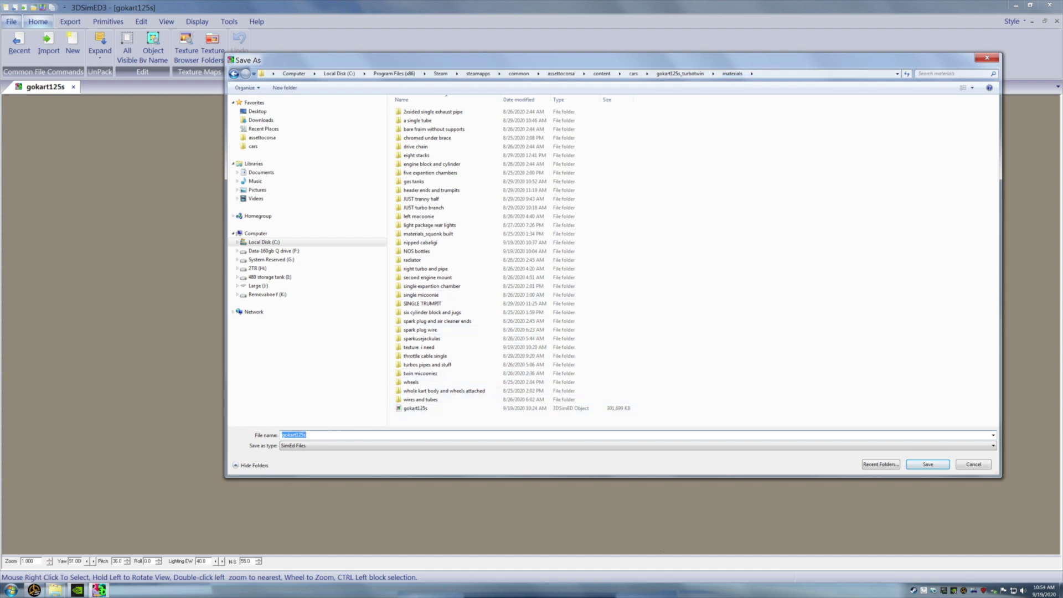
key("End")
type("))001")
key("Tab")
left_click(914, 467)
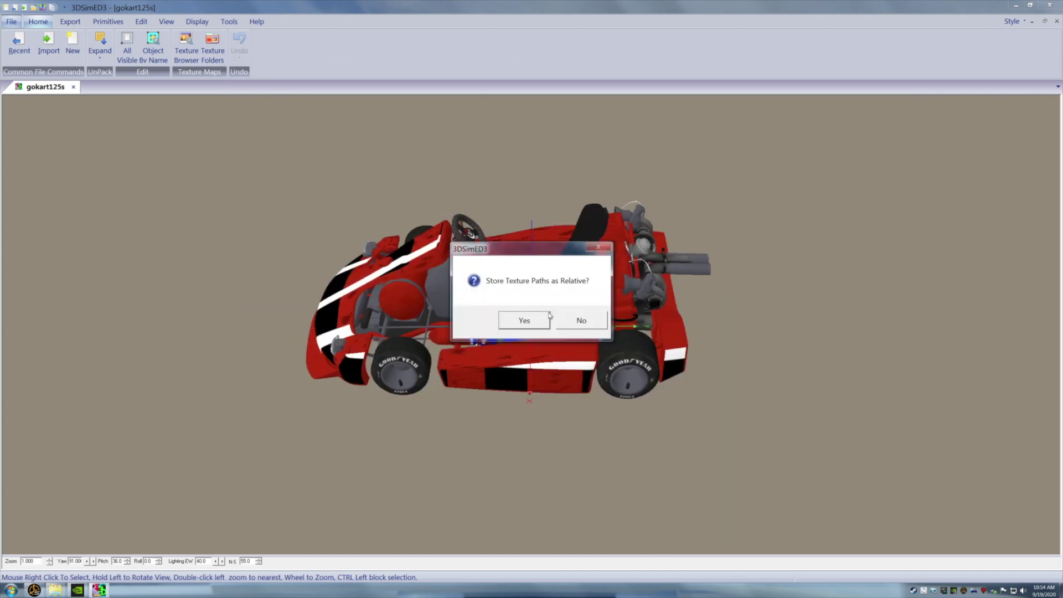
left_click(541, 319)
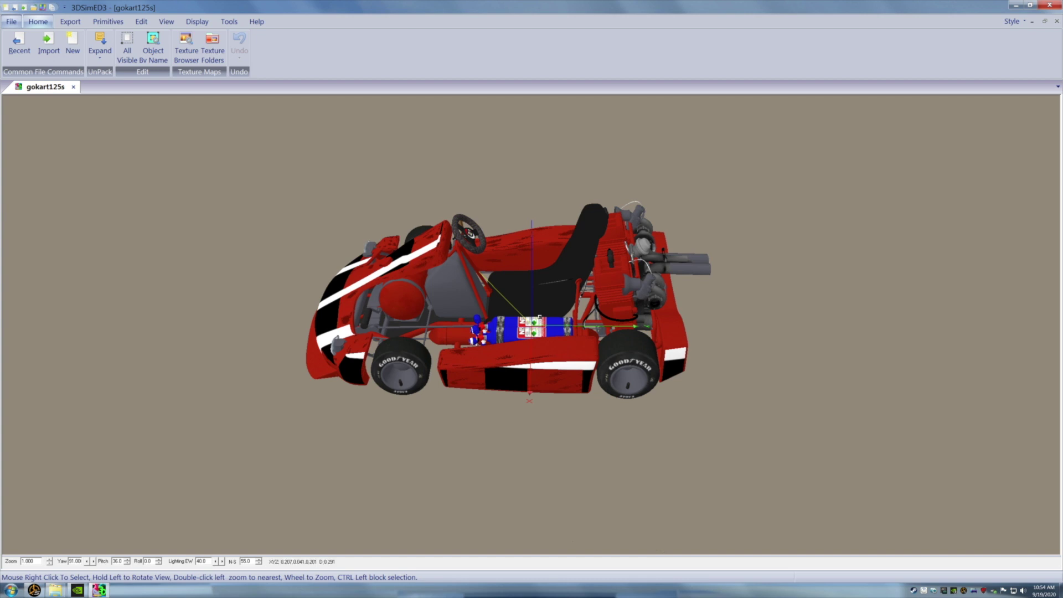
Open the chromefsusp material from the suspension parts on the kart's underside and copy its settings.
left_click_drag(537, 356, 560, 347)
scroll(545, 358, "up", 1)
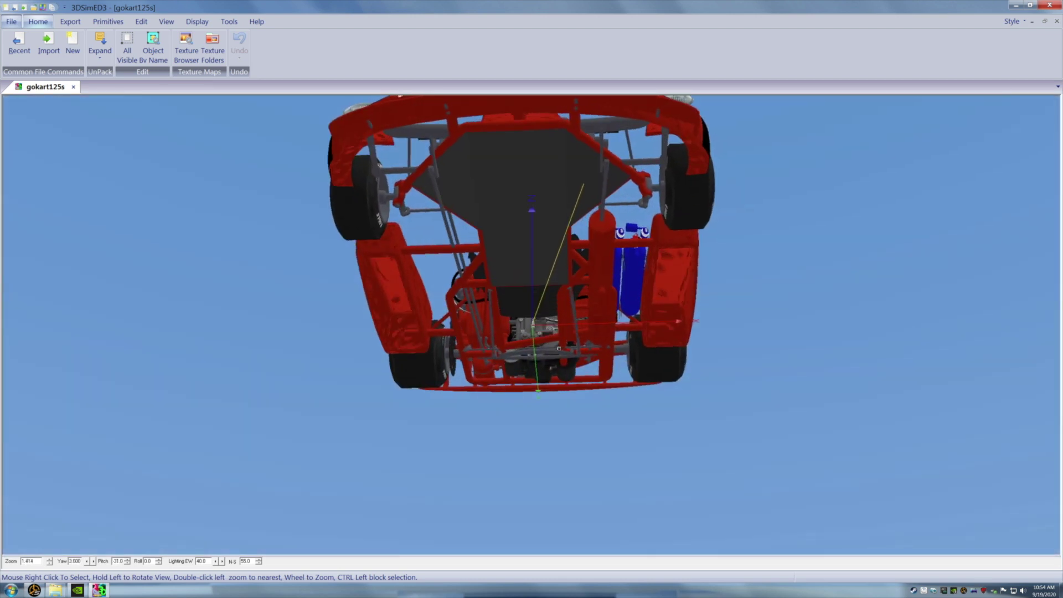
right_click(391, 195)
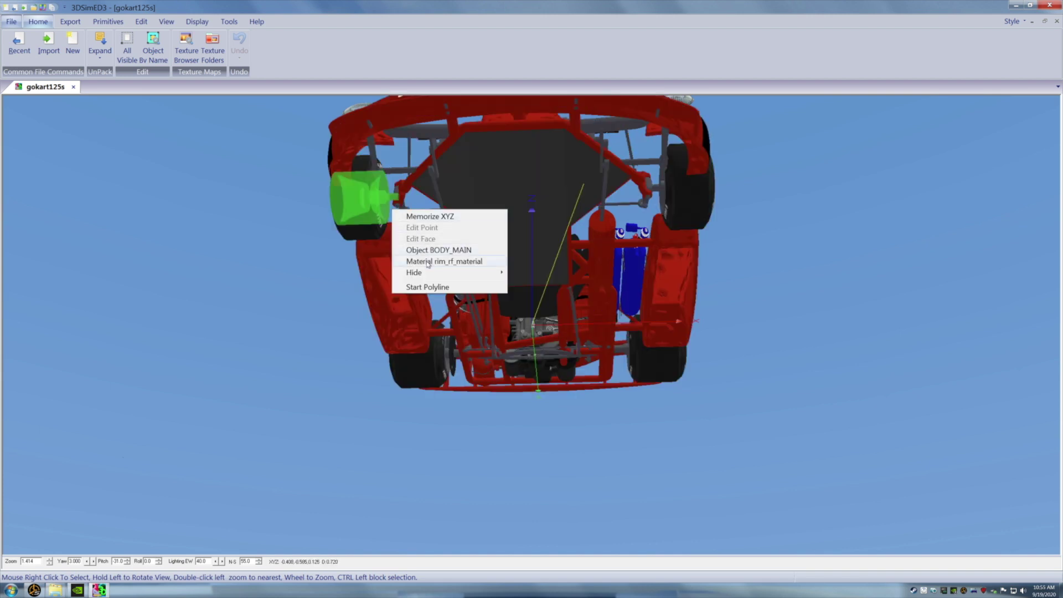
left_click_drag(862, 275, 749, 275)
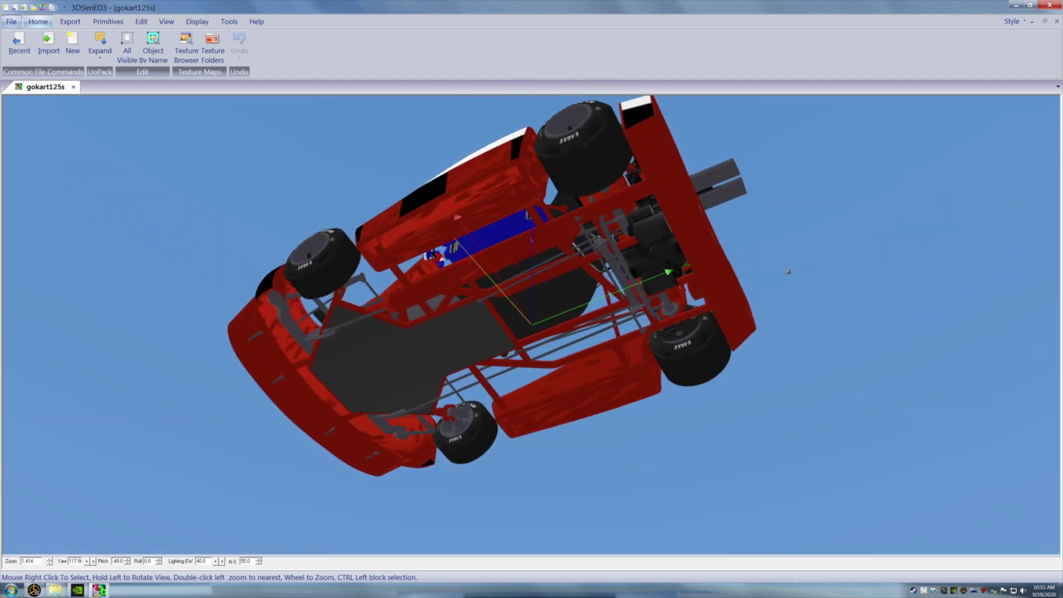
right_click(618, 254)
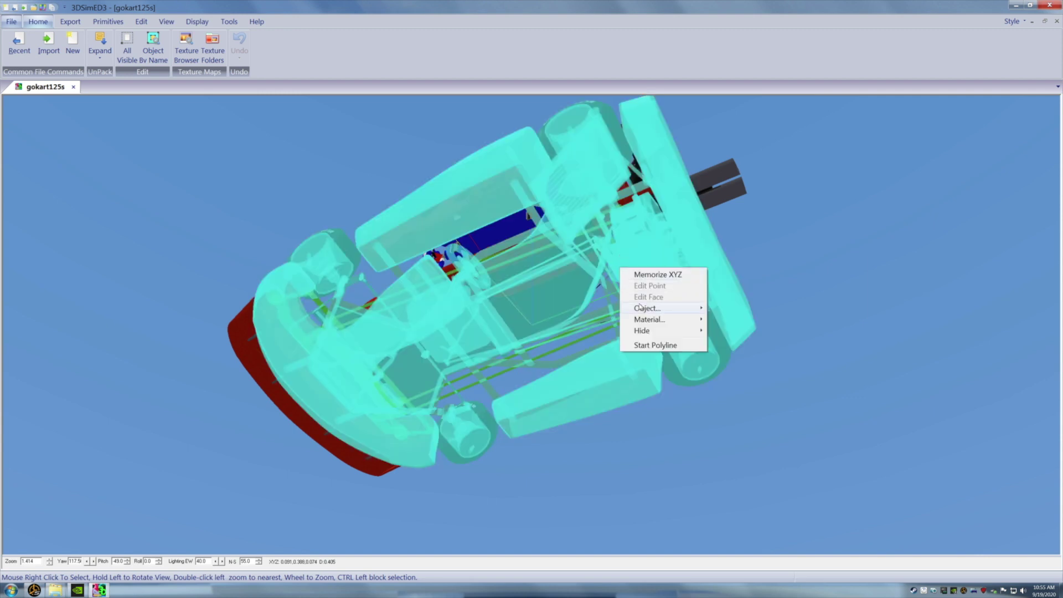
mouse_move(641, 319)
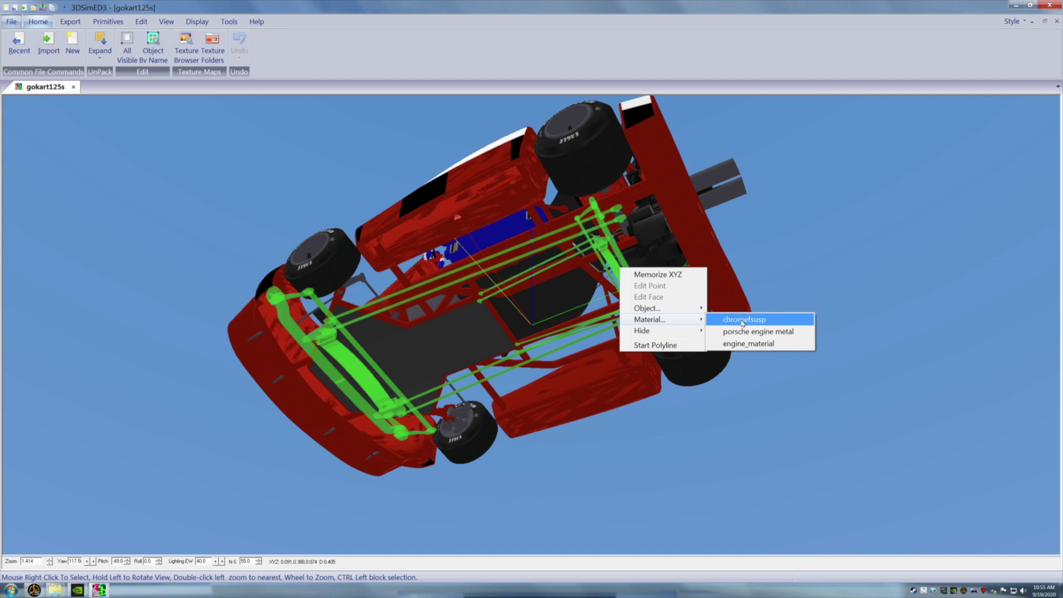
left_click(742, 320)
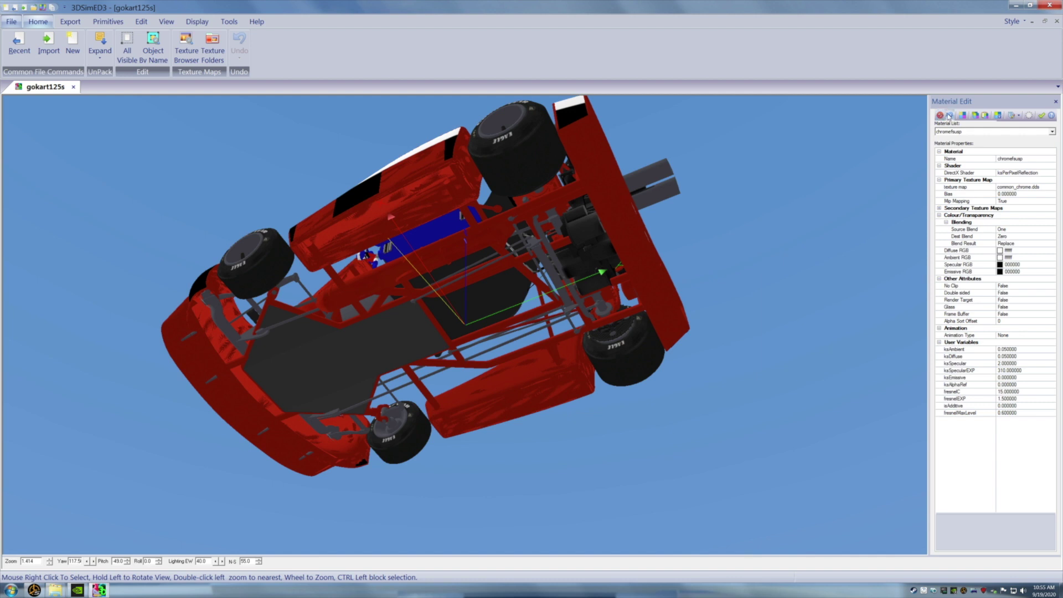
left_click(976, 117)
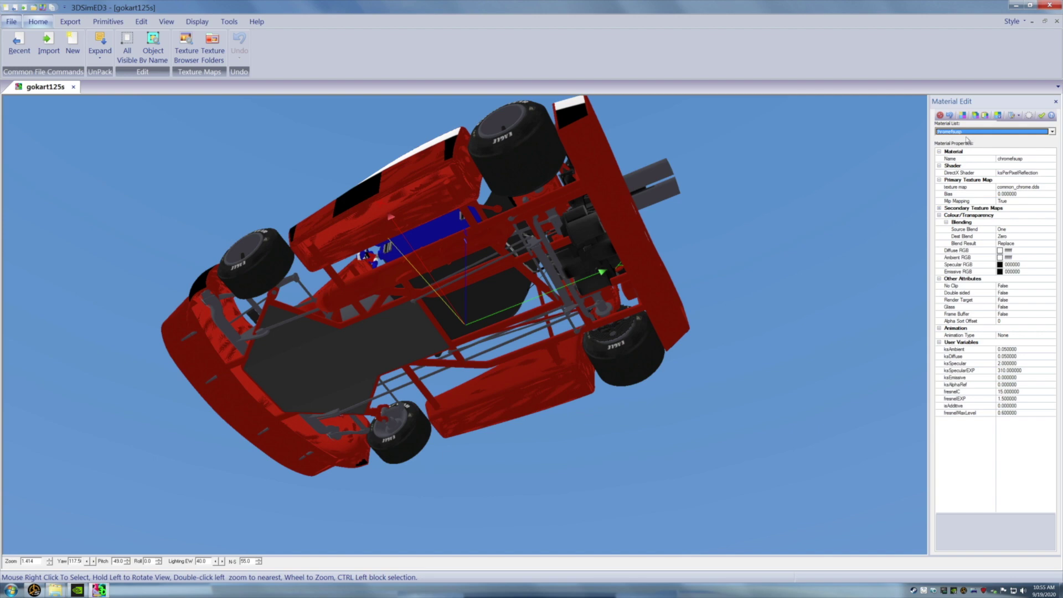
Open the Black material of the NOS bottle straps and highlight it to examine which kart parts use it.
left_click_drag(545, 219, 563, 261)
scroll(561, 259, "up", 2)
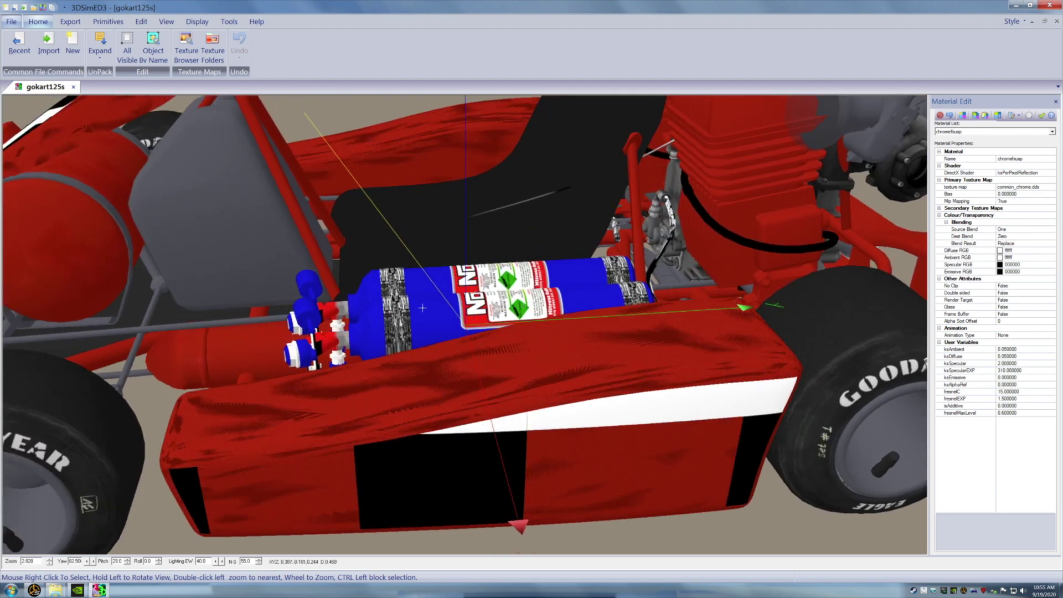
right_click(394, 326)
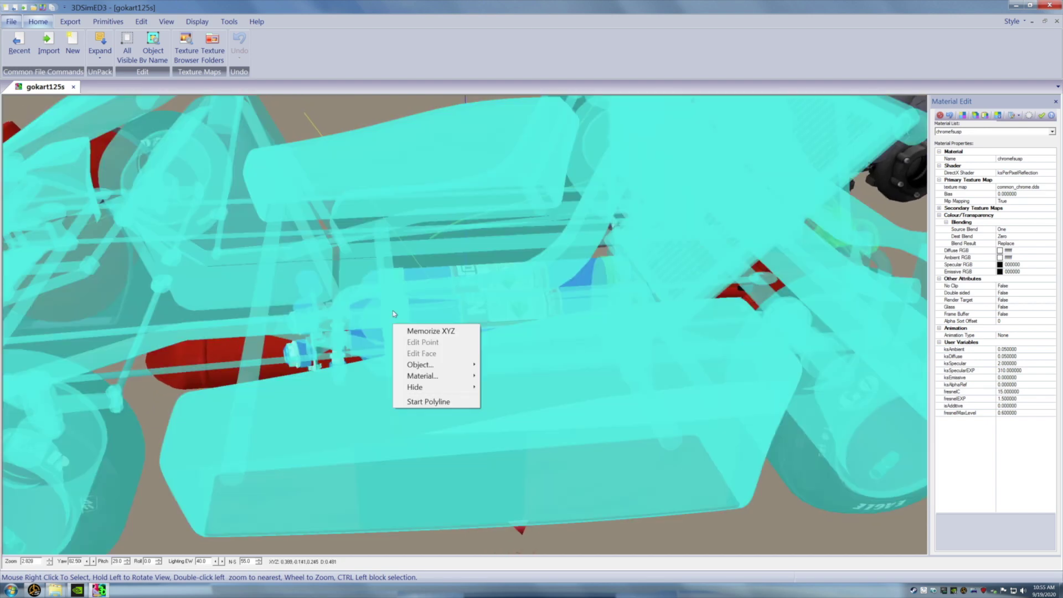
mouse_move(415, 376)
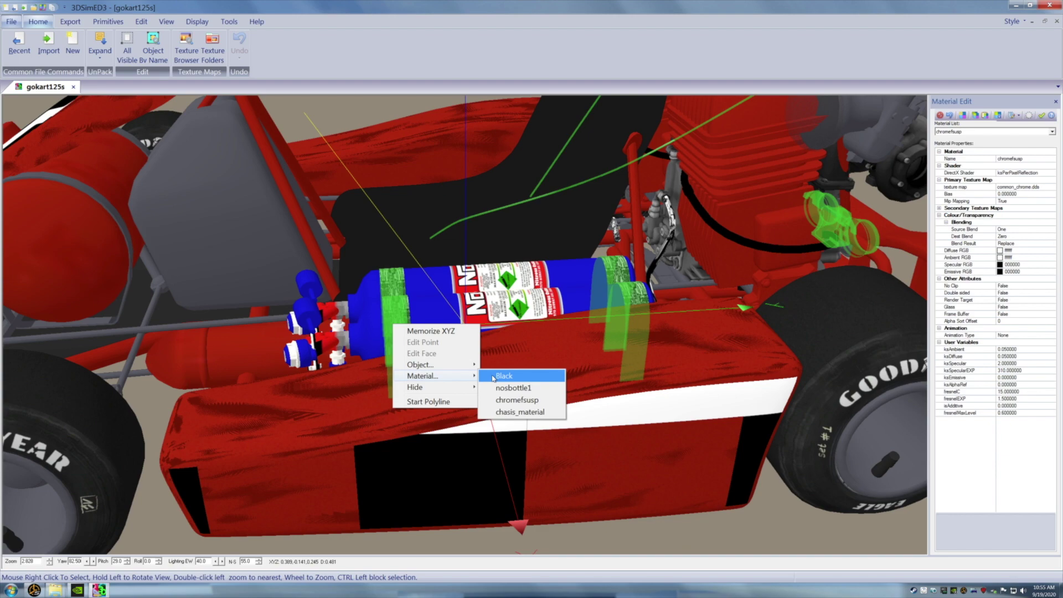
left_click(493, 378)
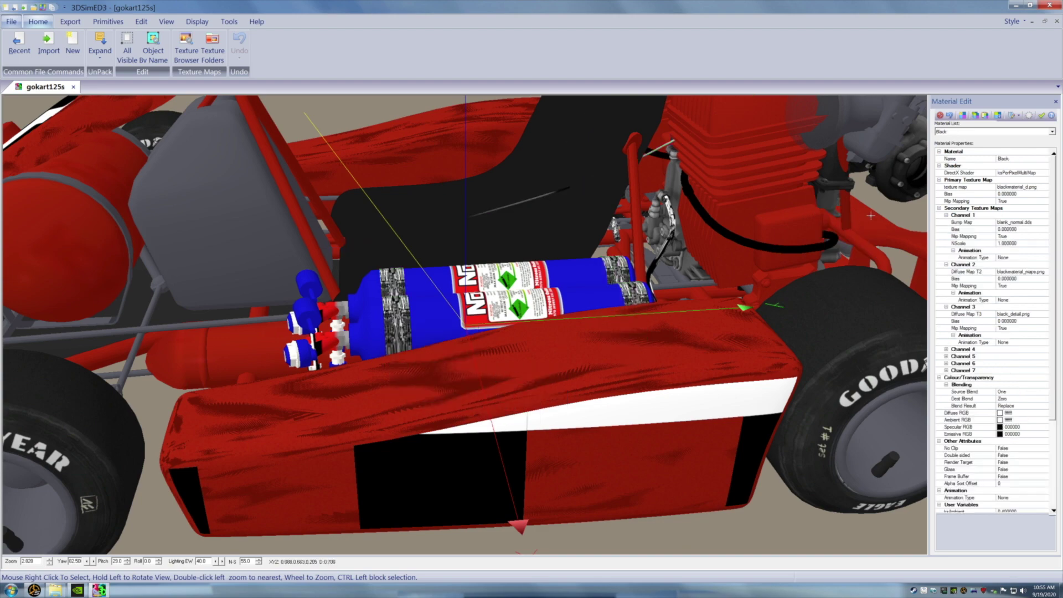
left_click(1028, 115)
left_click_drag(830, 318, 695, 317)
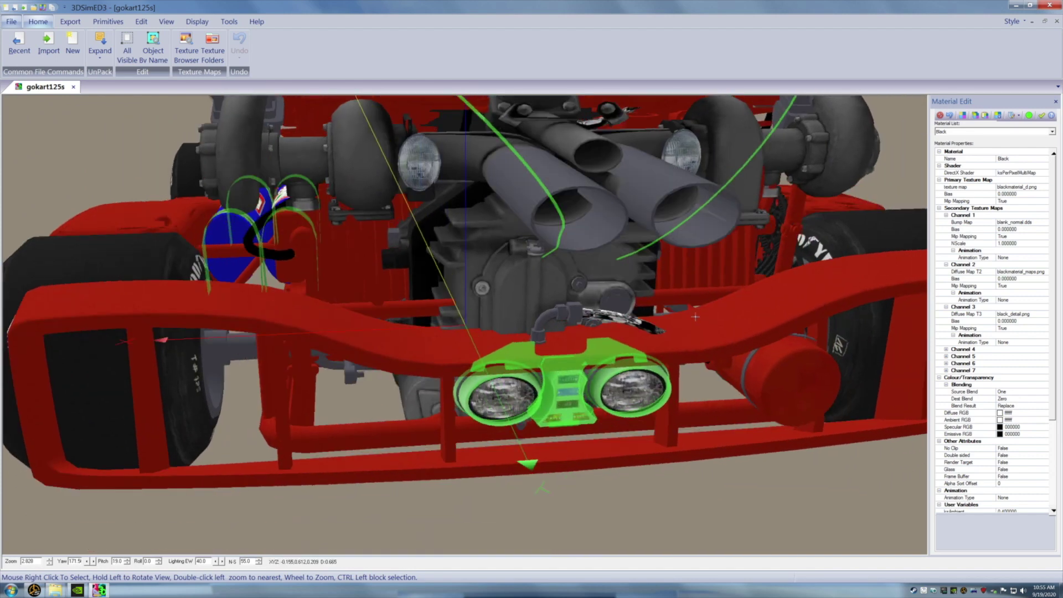
scroll(694, 318, "down", 1)
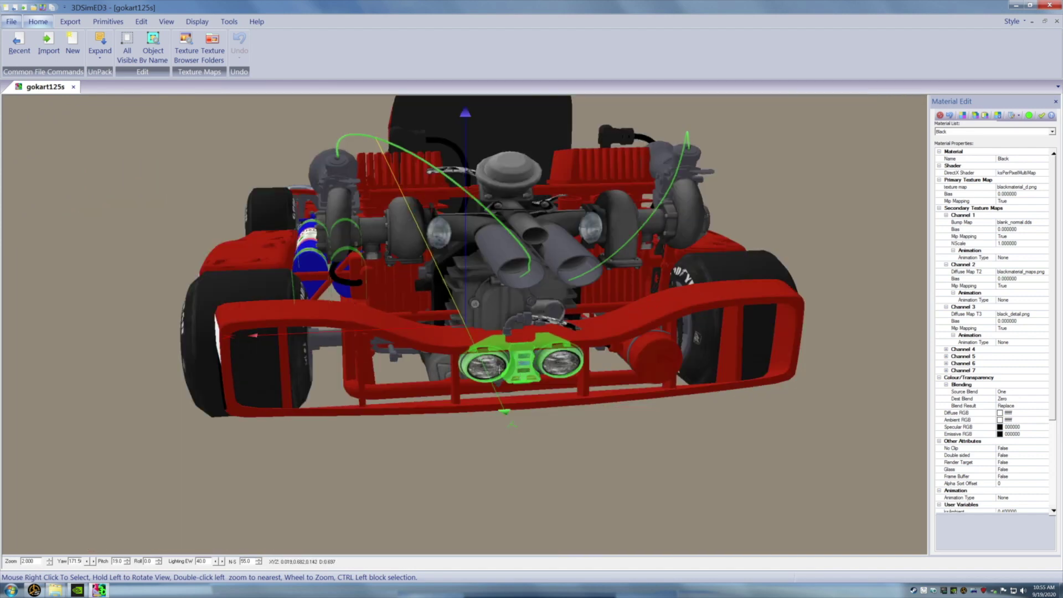
left_click_drag(371, 313, 395, 319)
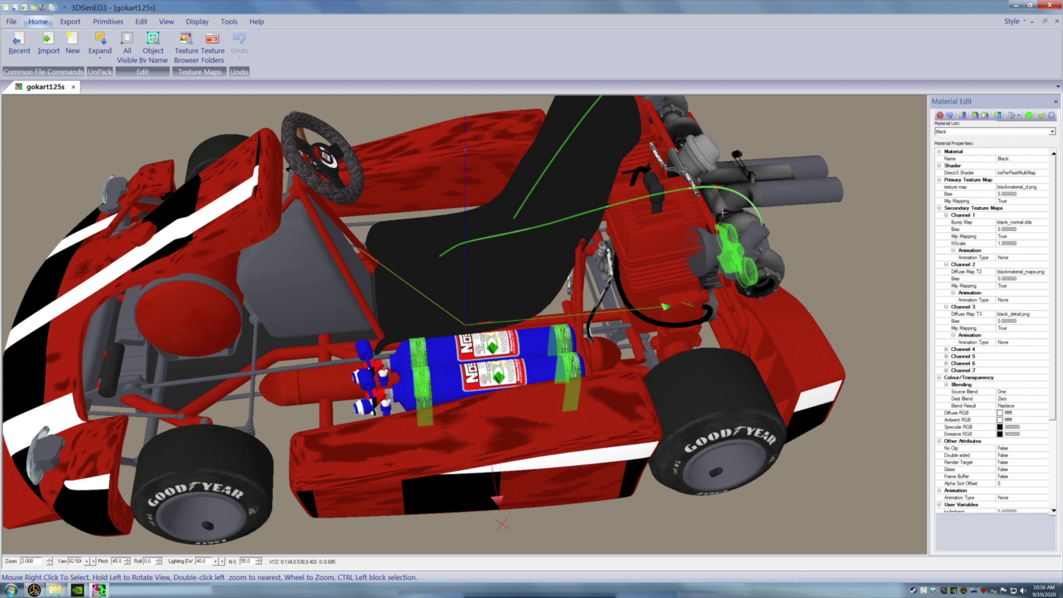
Select the bottle strap object nosbottles_SUB1 and open it on its own for editing.
right_click(424, 383)
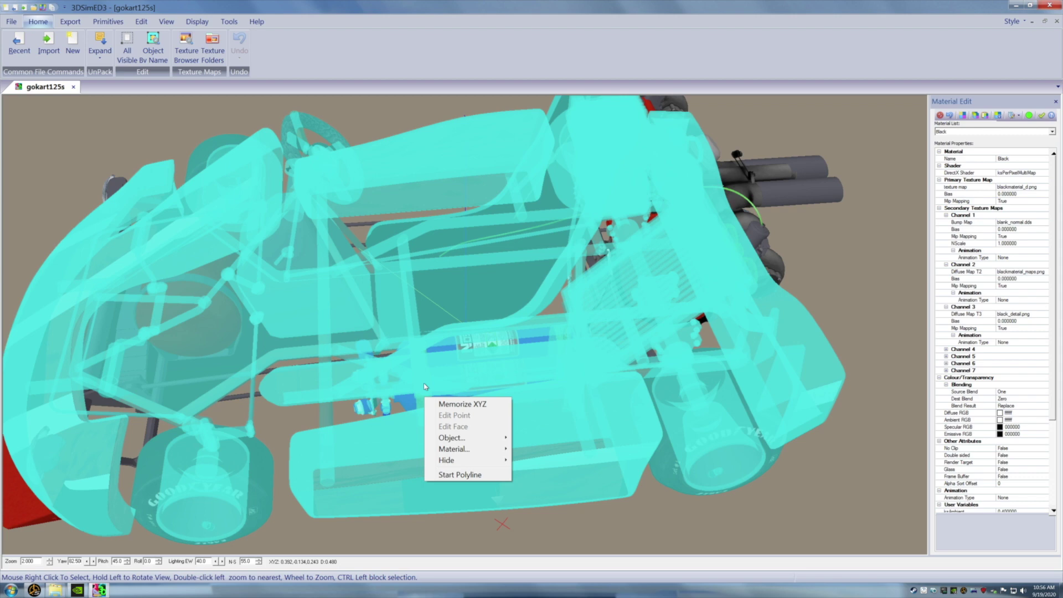
mouse_move(503, 439)
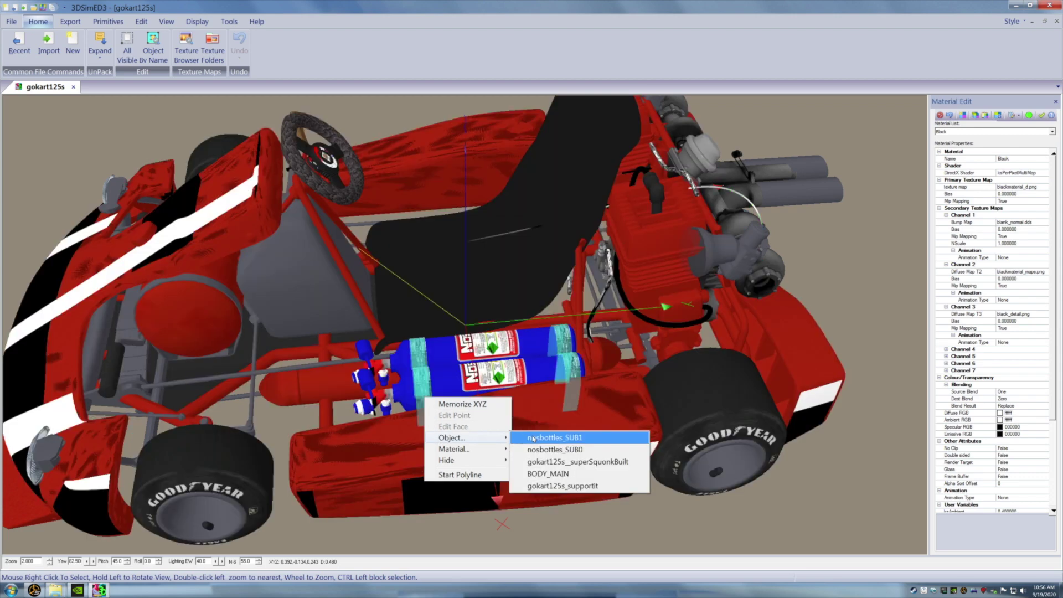
left_click(532, 439)
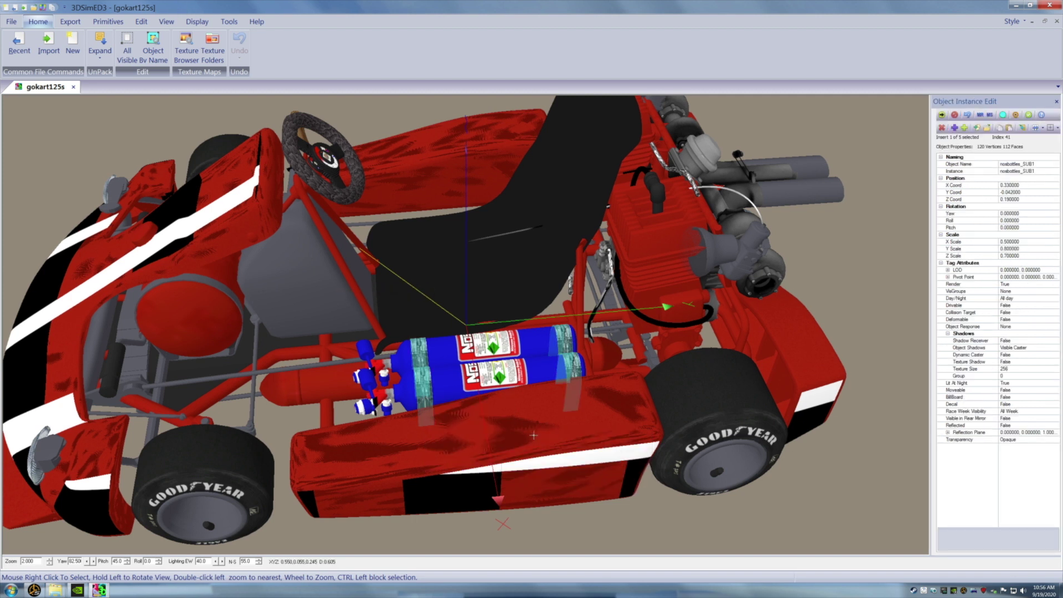
left_click(976, 131)
left_click_drag(680, 350, 671, 346)
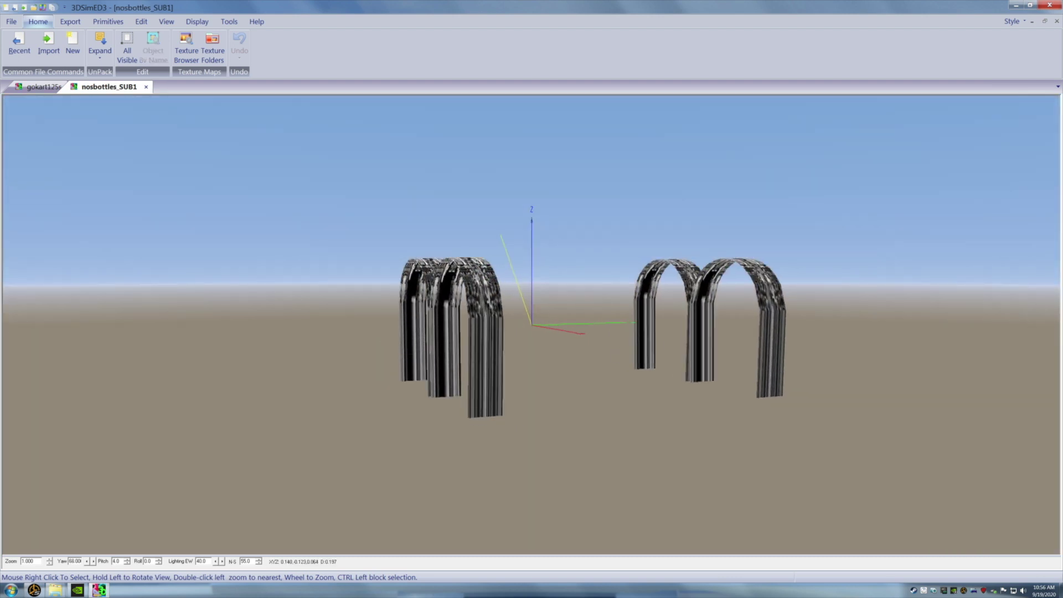
Rename the straps' Black material to Black3 and paste the copied chrome material onto it, overwriting its texture maps.
right_click(480, 287)
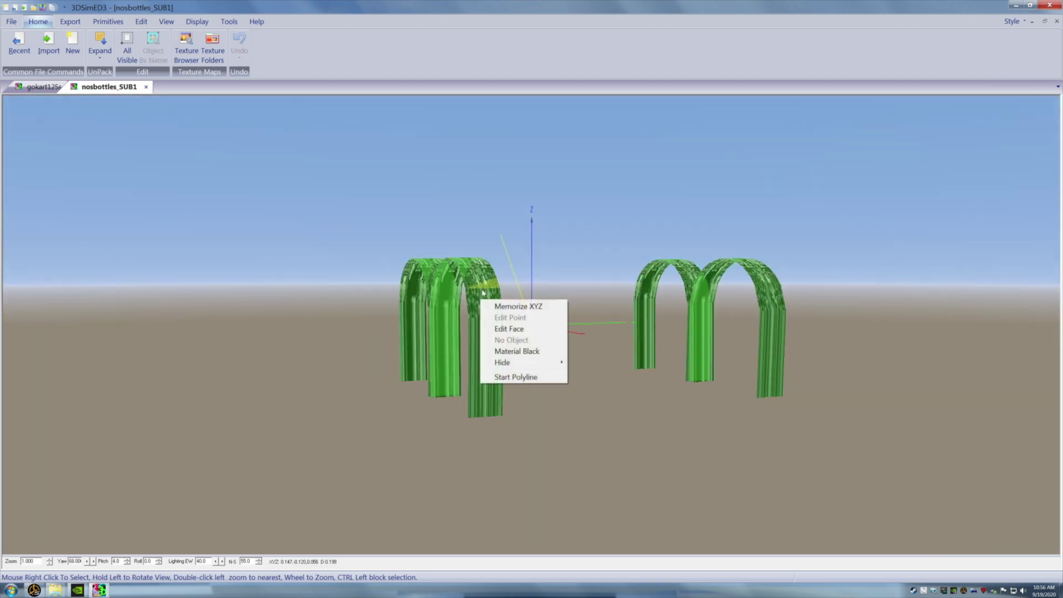
left_click(507, 352)
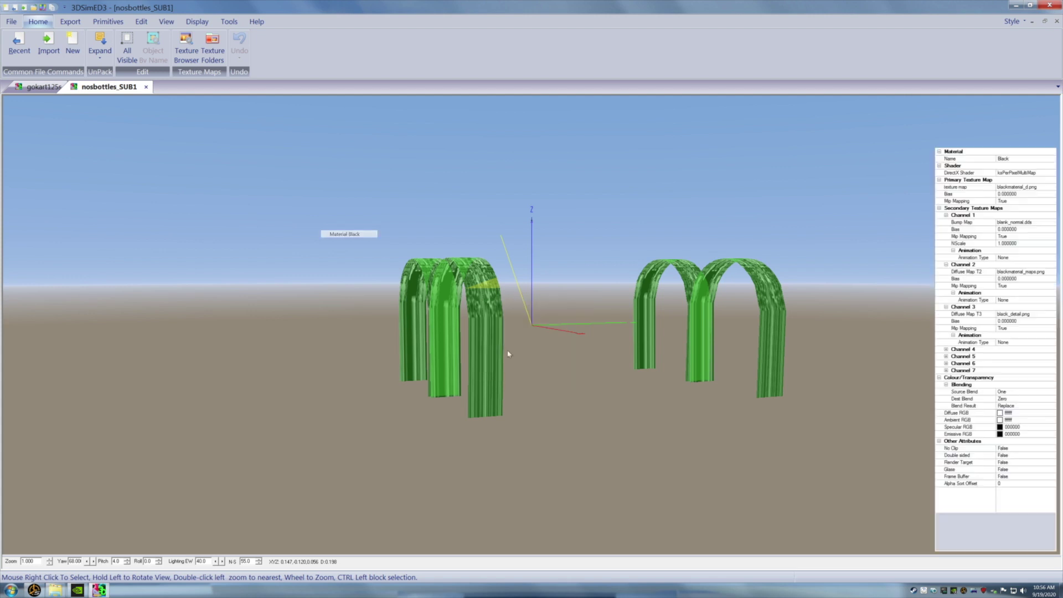
left_click(1009, 161)
left_click(1009, 162)
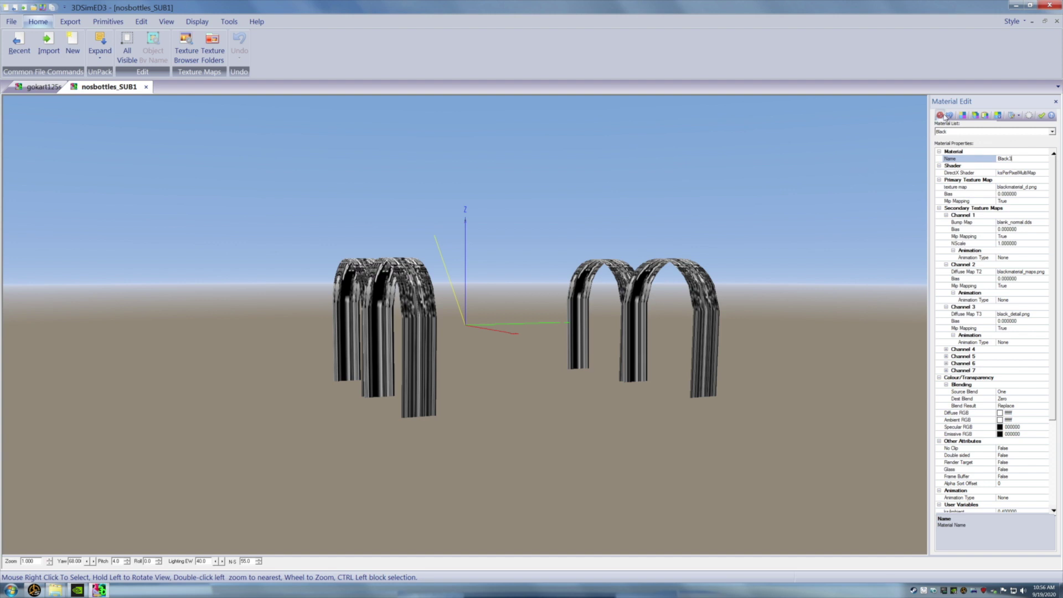
left_click(986, 117)
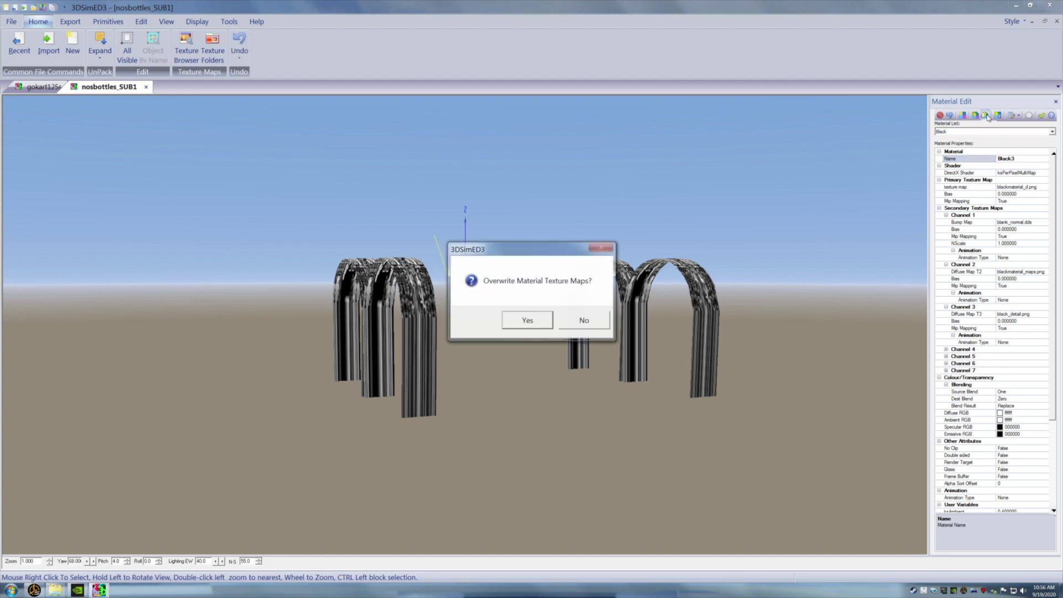
left_click(538, 324)
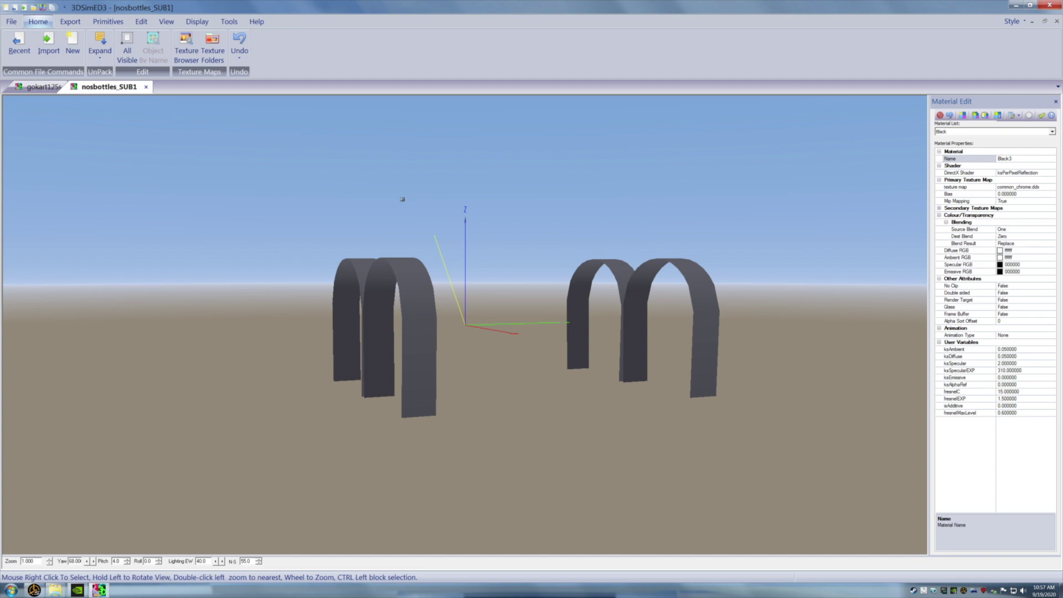
Start saving the straps as a SimEd file and create a folder named chrome straps inside materials > NOS bottles.
left_click(11, 22)
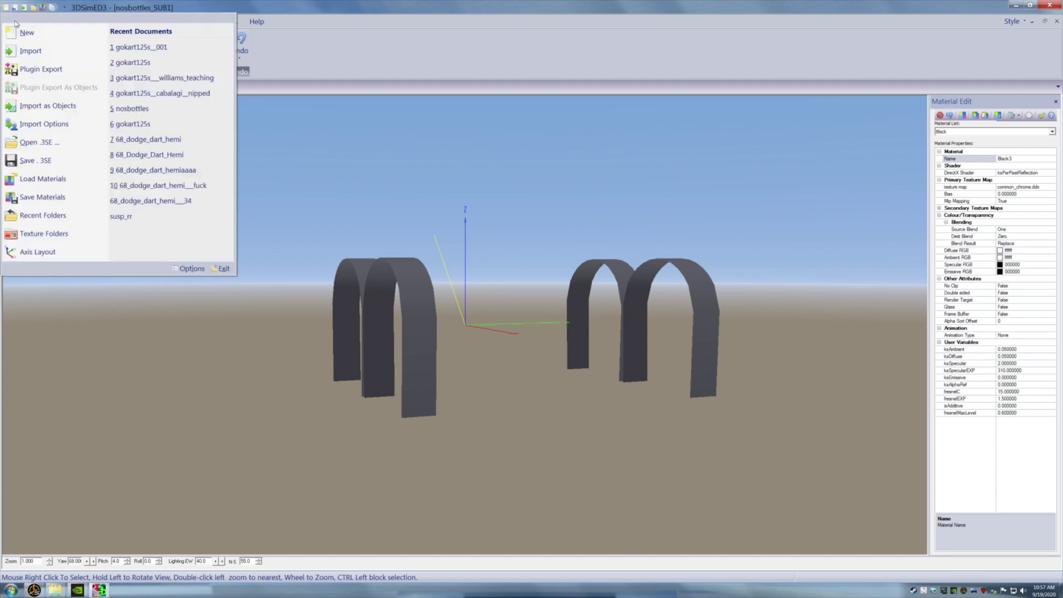
left_click(17, 162)
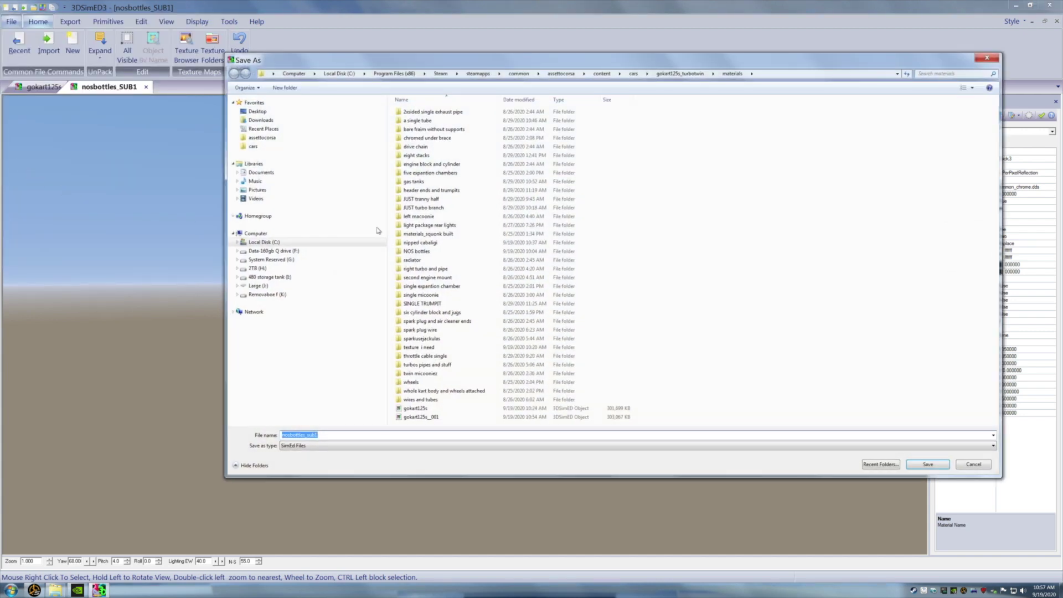
double_click(421, 252)
right_click(425, 157)
mouse_move(446, 261)
left_click(549, 260)
type("chrome s")
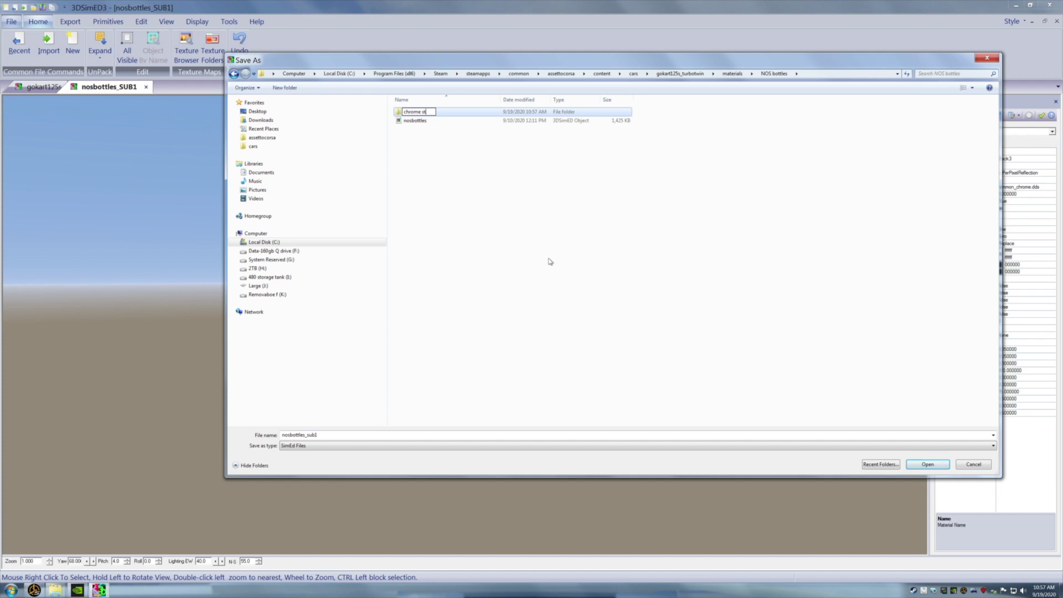
type("traps")
left_click(549, 261)
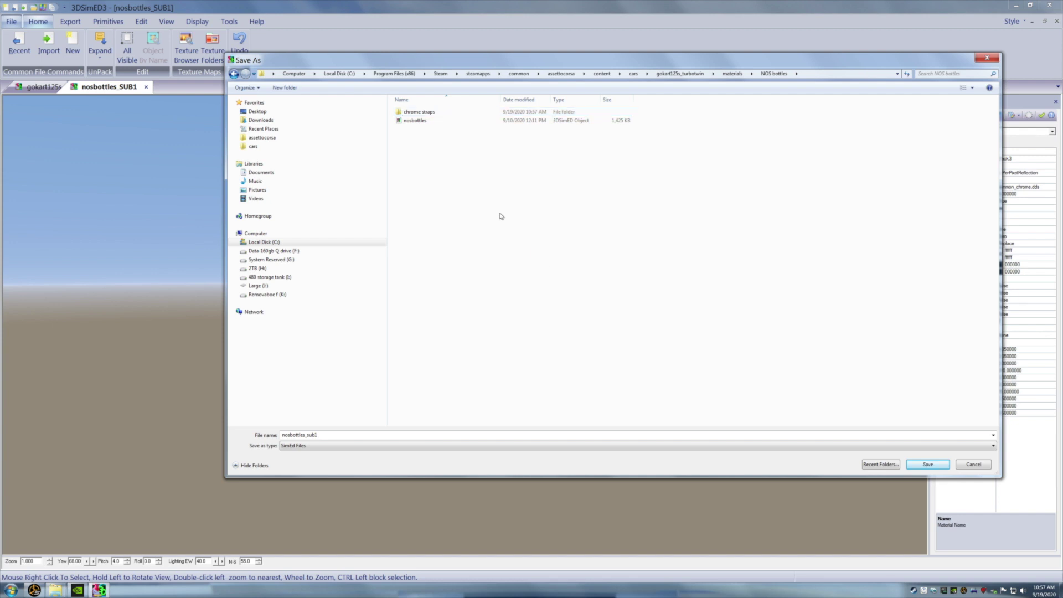
Save the straps in the chrome straps folder as nosbottles_sub111, storing the texture paths as relative.
left_click(435, 114)
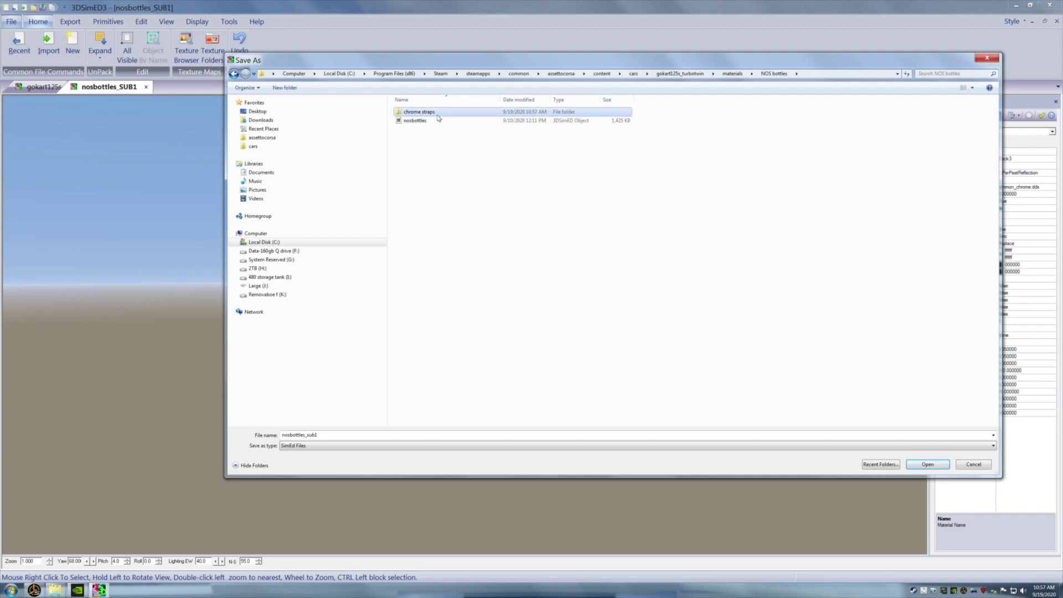
double_click(431, 113)
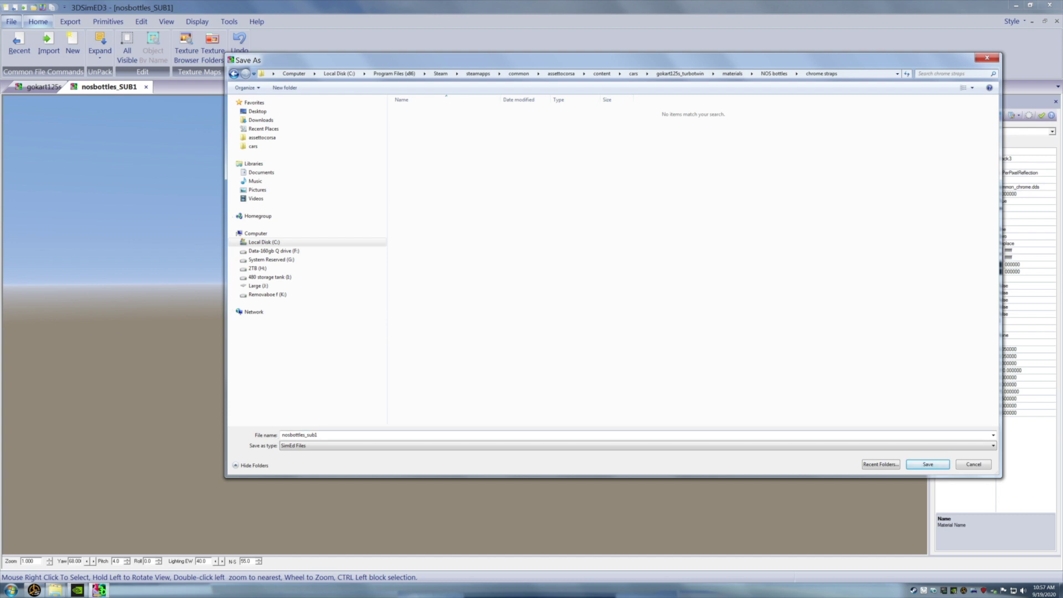
left_click(354, 435)
left_click(354, 435)
type("111")
left_click(919, 466)
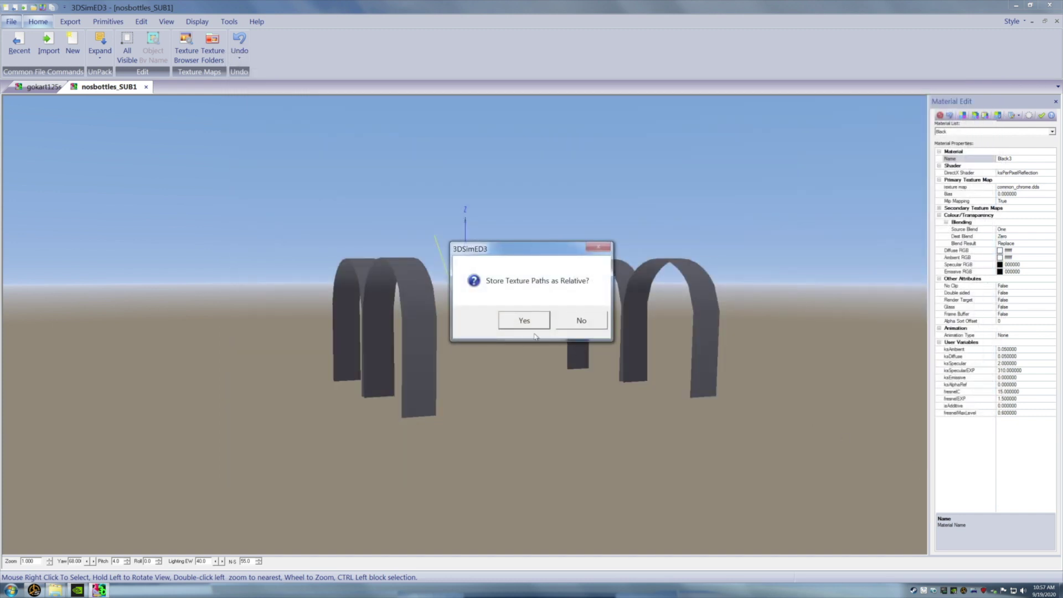
left_click(529, 324)
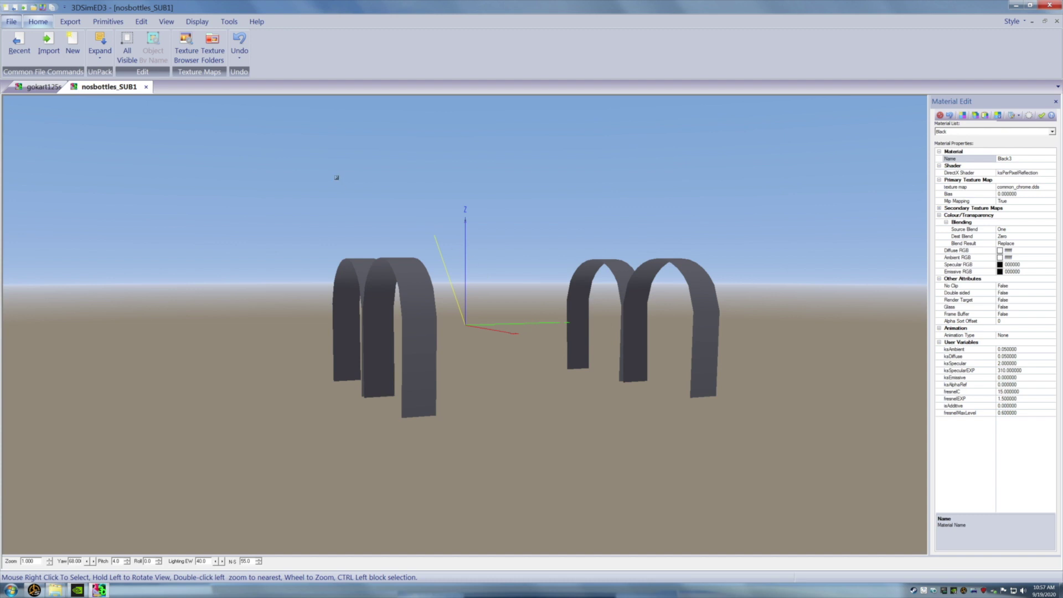
Close the separate strap model and replace the kart's selected strap object with nosbottles_sub111 from the chrome straps folder.
left_click(146, 87)
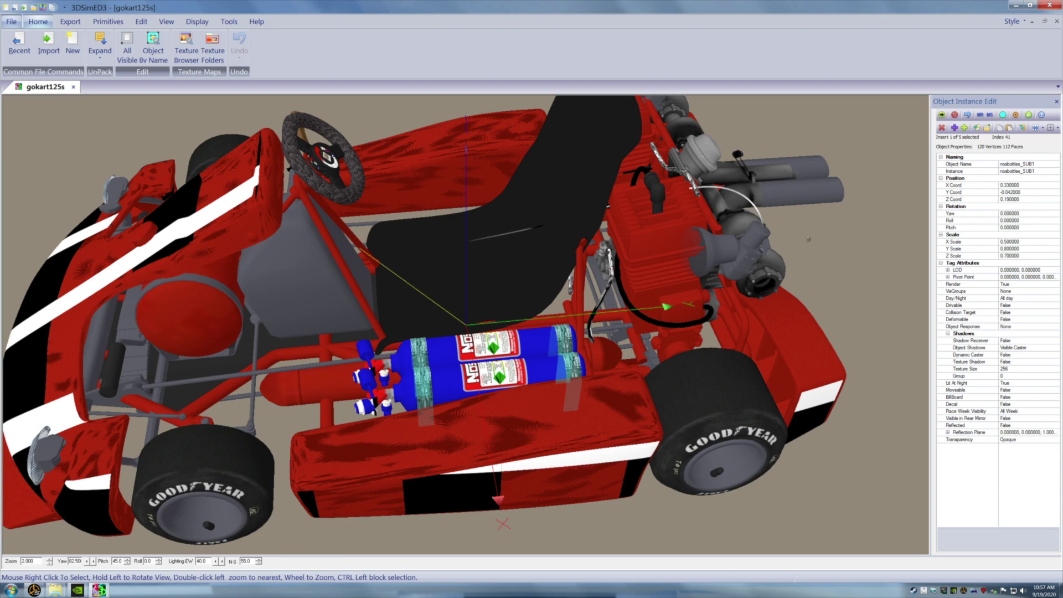
left_click(1022, 128)
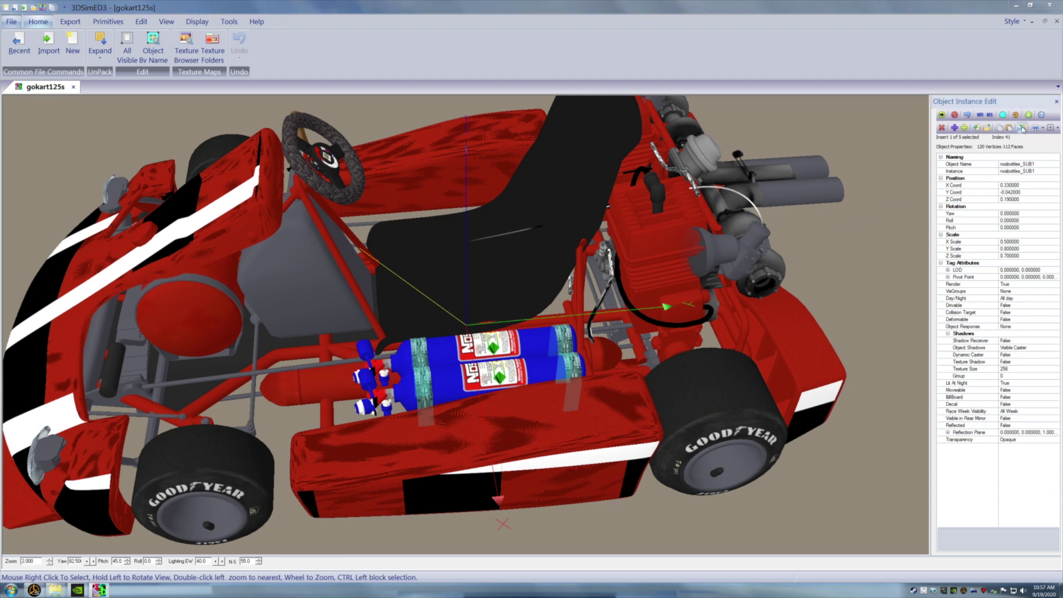
double_click(484, 129)
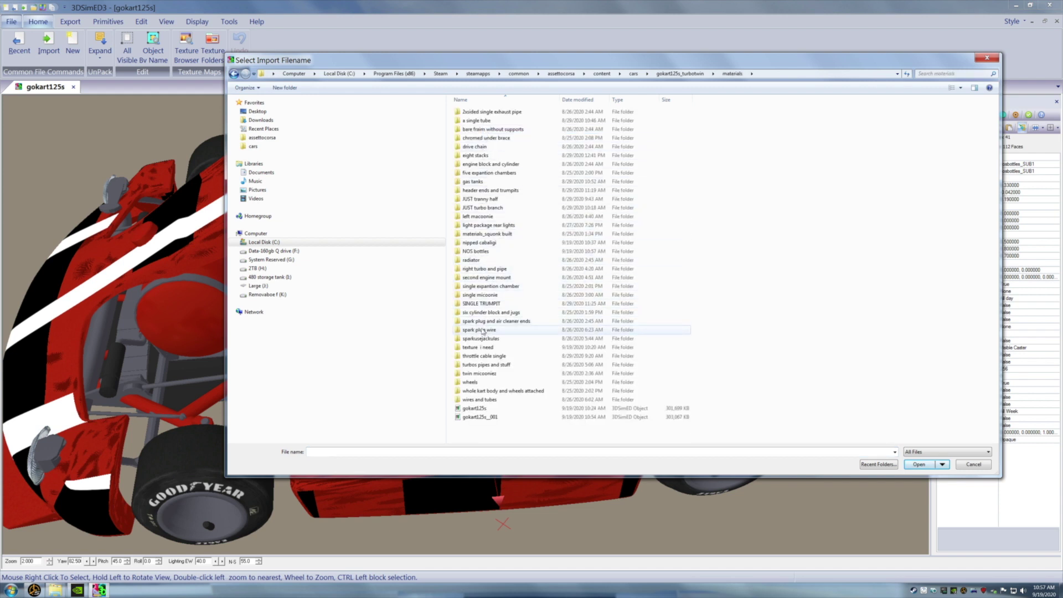
double_click(481, 251)
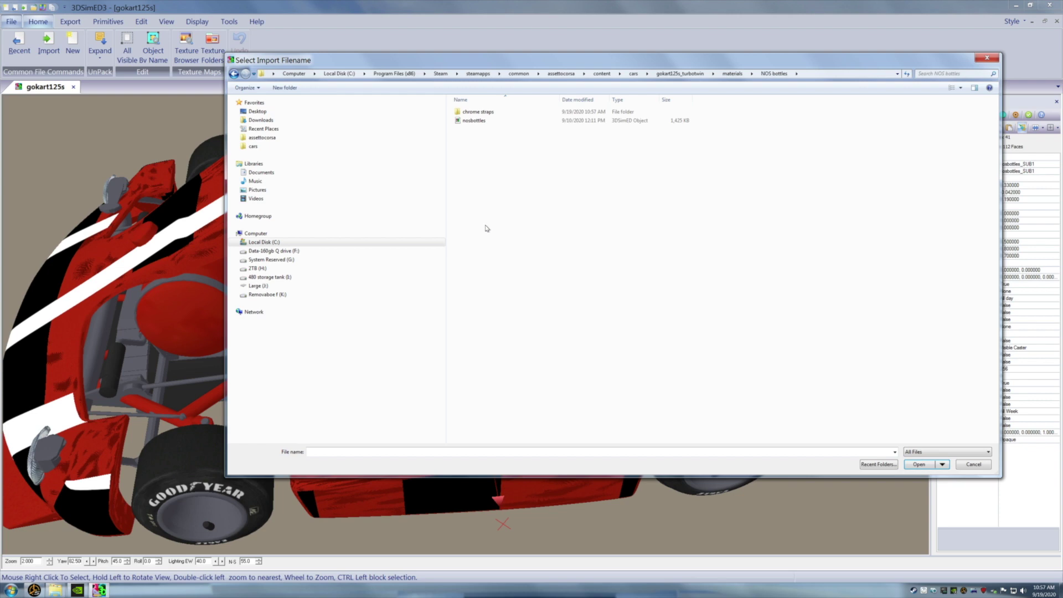
double_click(478, 112)
left_click(478, 112)
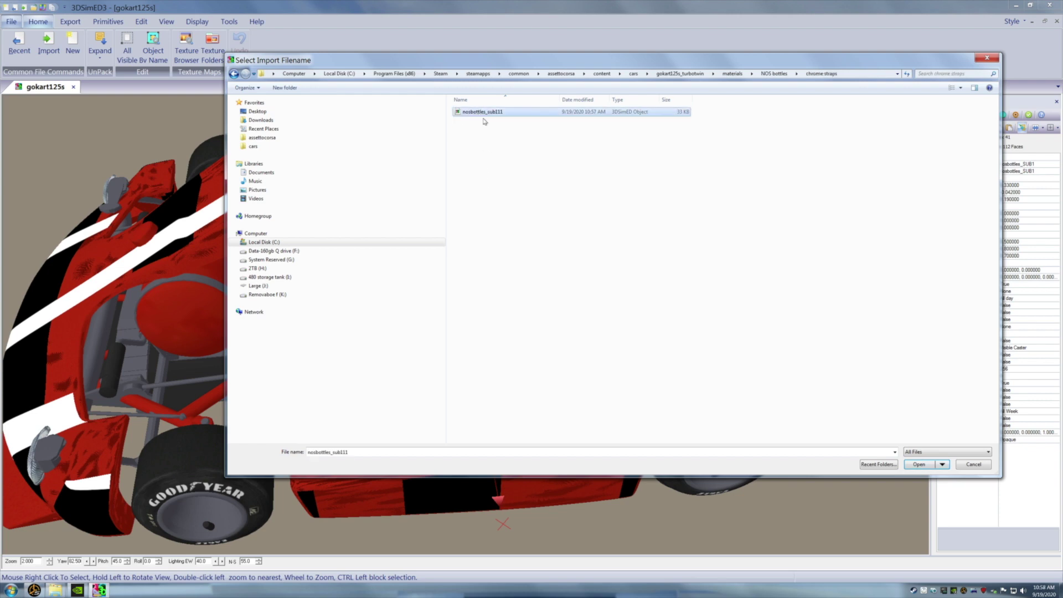
left_click(913, 465)
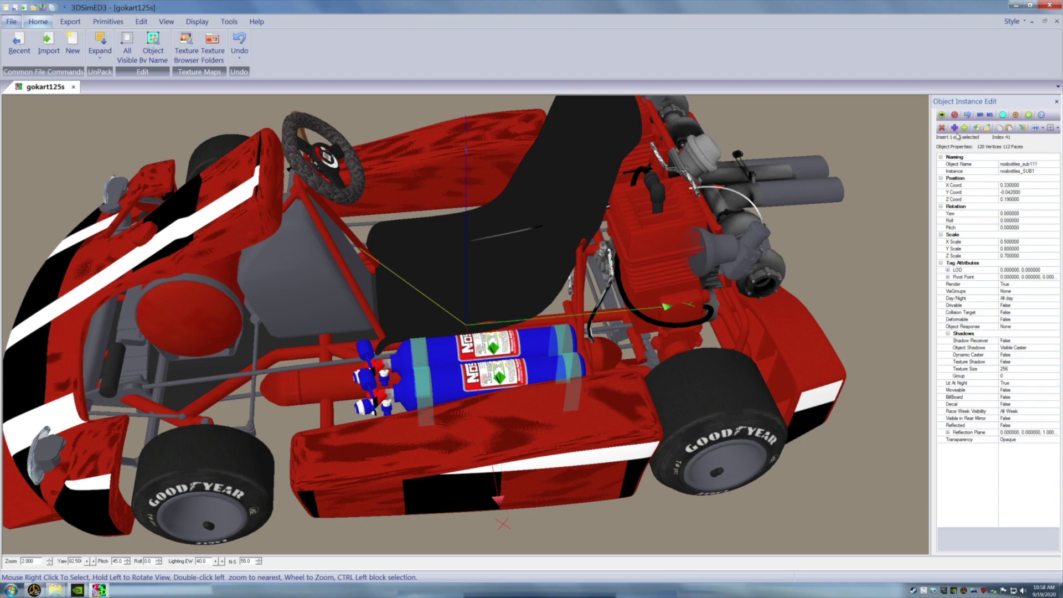
Turn off the selection highlight, close object editing, and examine the replaced bottle straps on the kart from several angles.
left_click(1002, 115)
left_click_drag(605, 355, 547, 365)
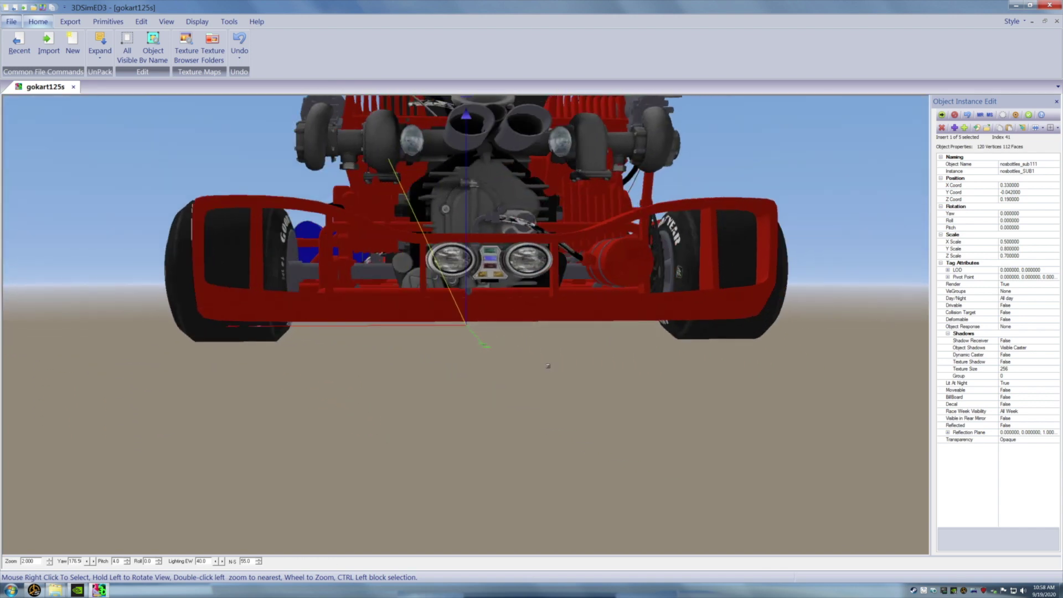
left_click_drag(434, 316, 470, 323)
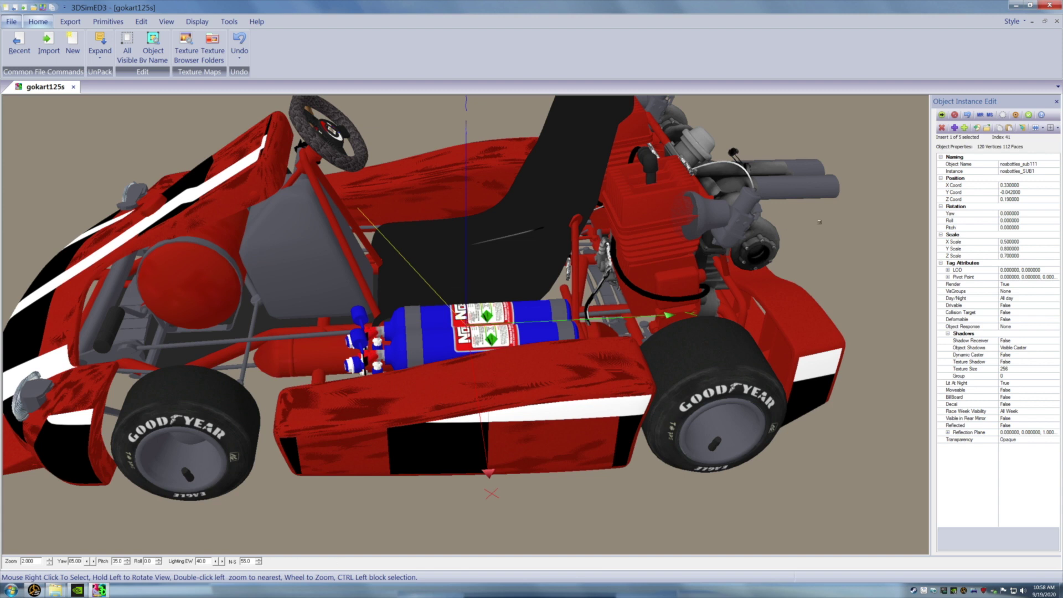
left_click(1028, 115)
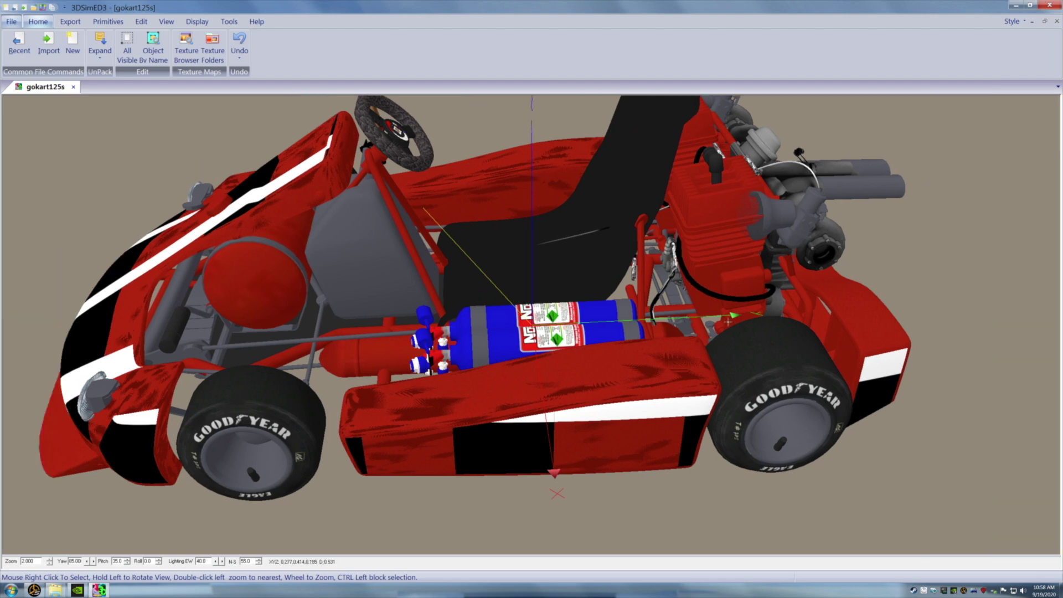
left_click_drag(692, 326, 676, 246)
scroll(637, 265, "down", 2)
left_click_drag(540, 260, 534, 410)
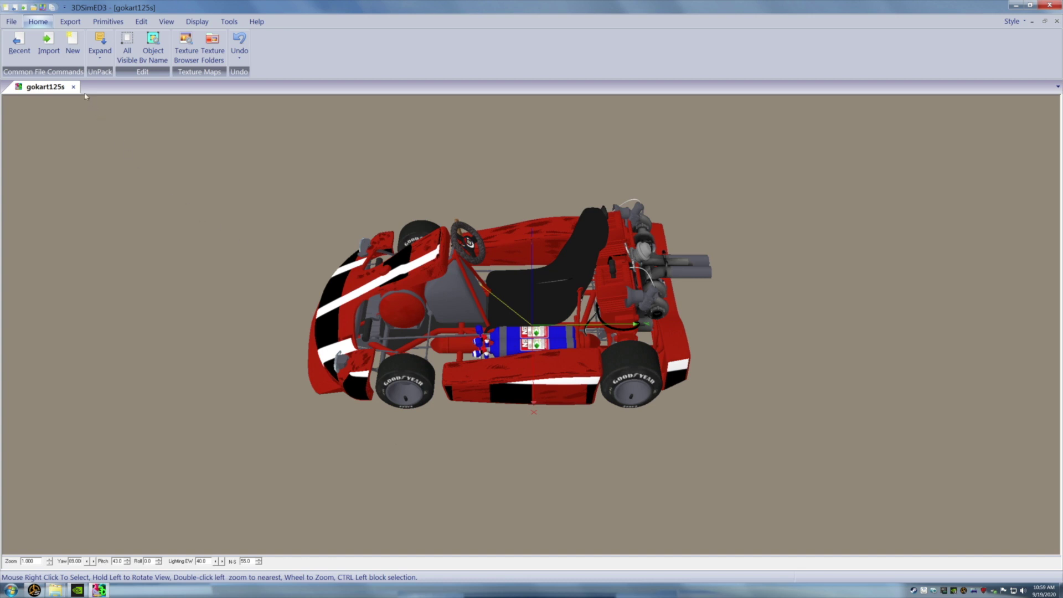
Export the kart as an Assetto Corsa KN5 file named gokart125s__chromestraps in the gokart125s_turbotwin folder.
left_click(71, 21)
left_click(8, 51)
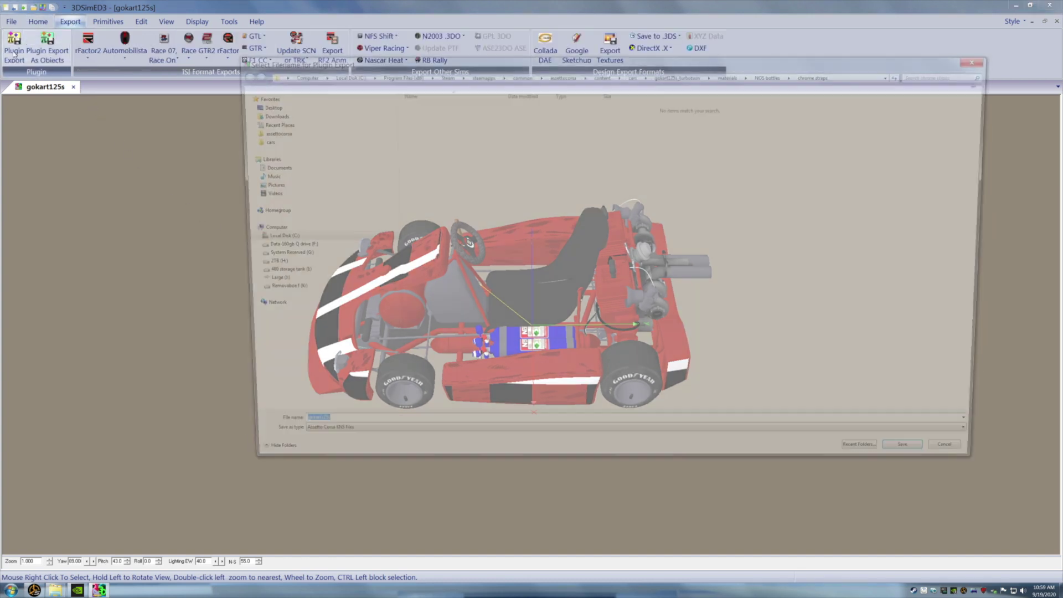
left_click(699, 74)
left_click(332, 434)
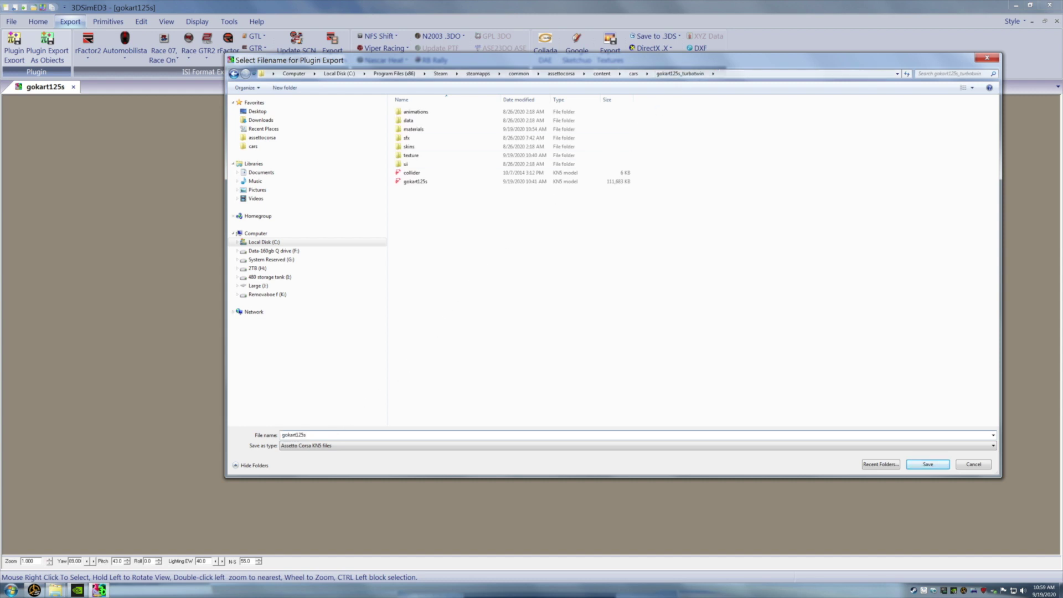
type("__chromestraps")
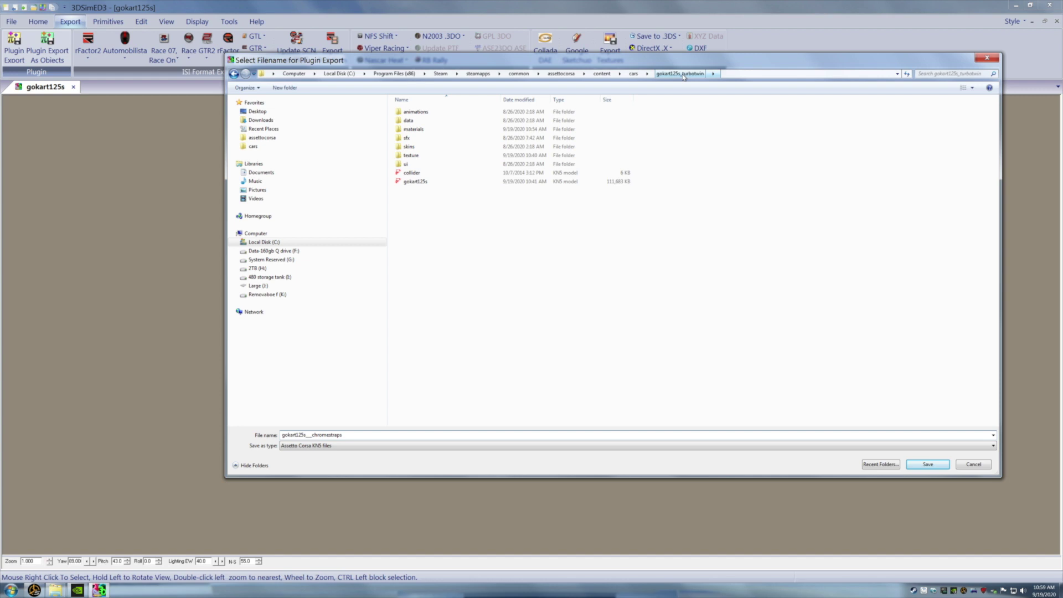
left_click(935, 467)
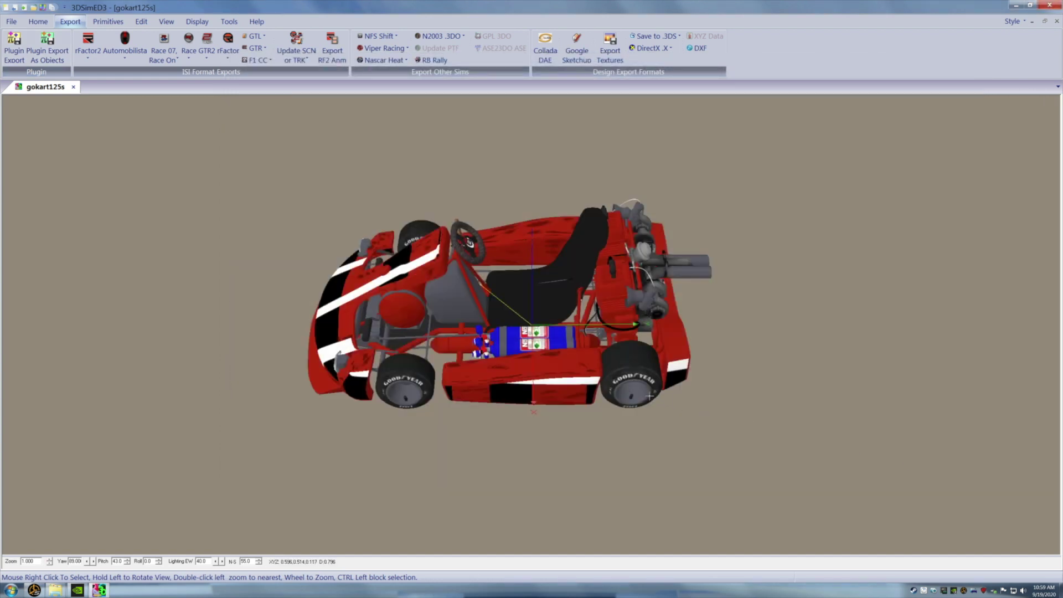
Close the kart model, exit 3DSimED3, and go to the gokart125s_turbotwin car folder in File Explorer.
left_click(73, 86)
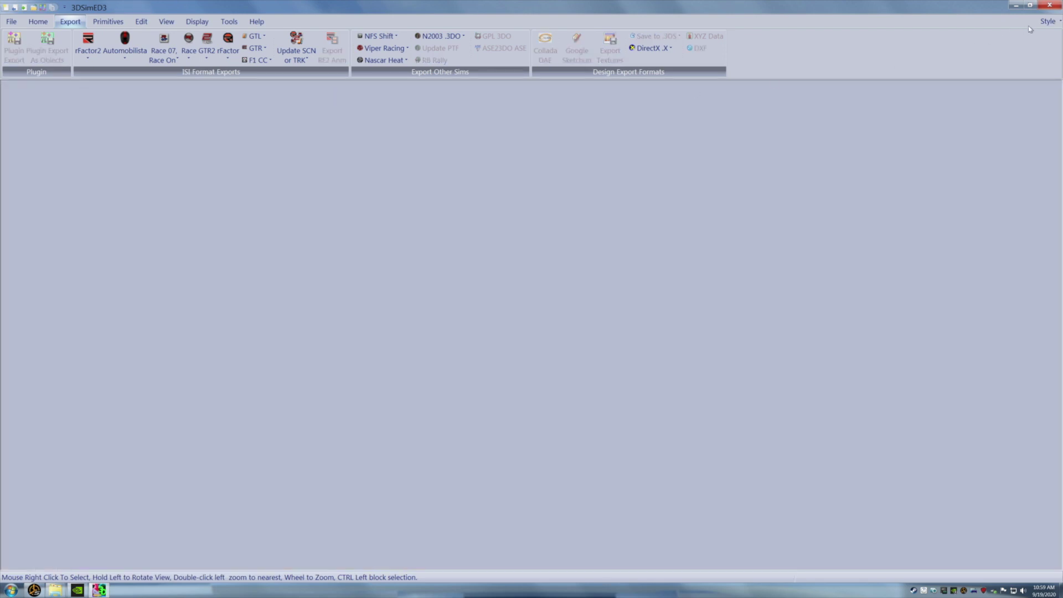
left_click(1048, 5)
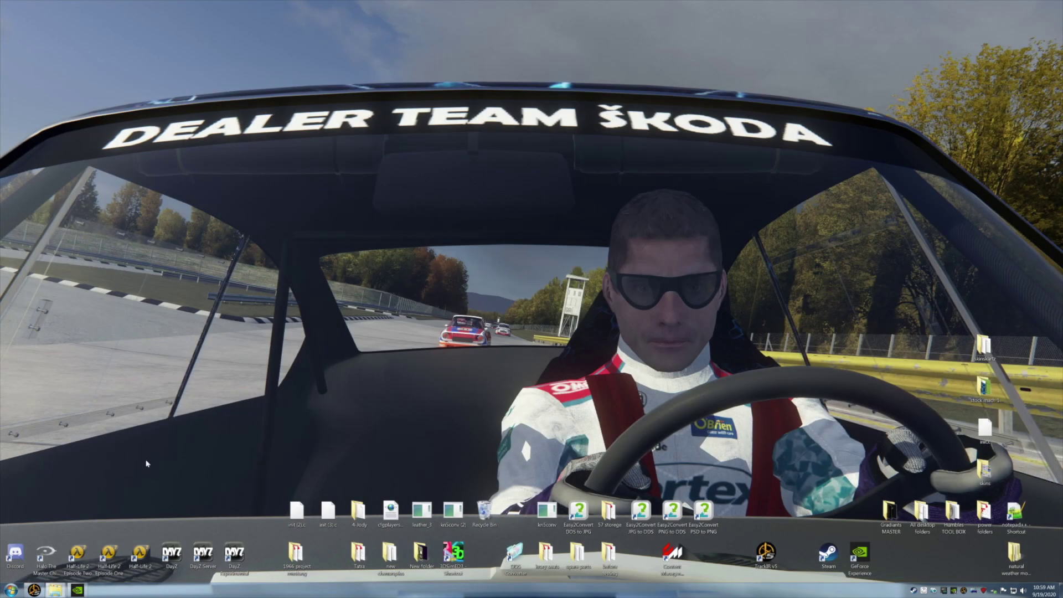
mouse_move(56, 590)
left_click(55, 548)
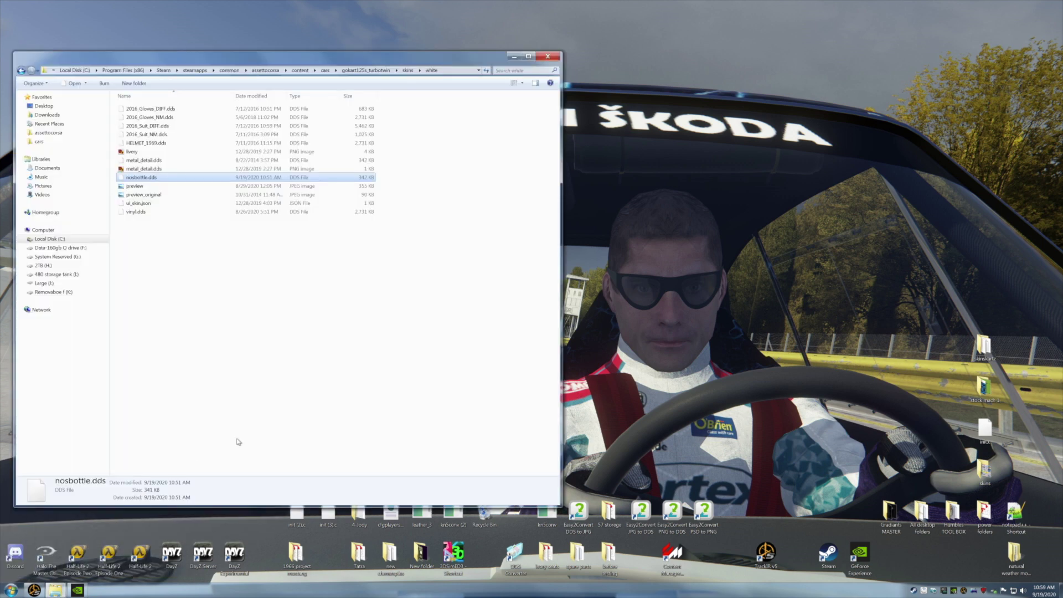
left_click_drag(79, 57, 531, 59)
left_click(473, 72)
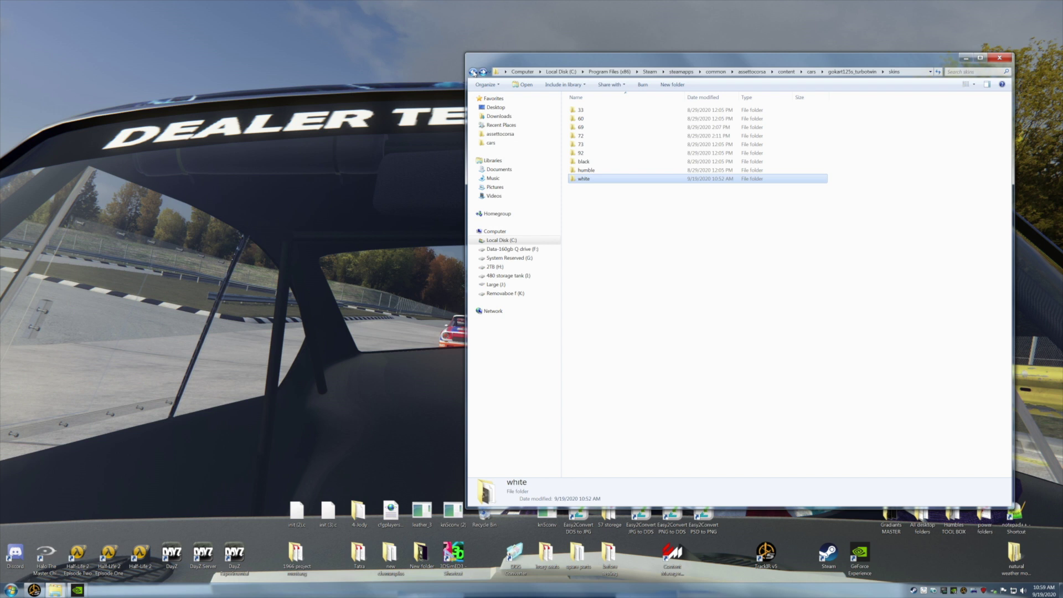
left_click(473, 72)
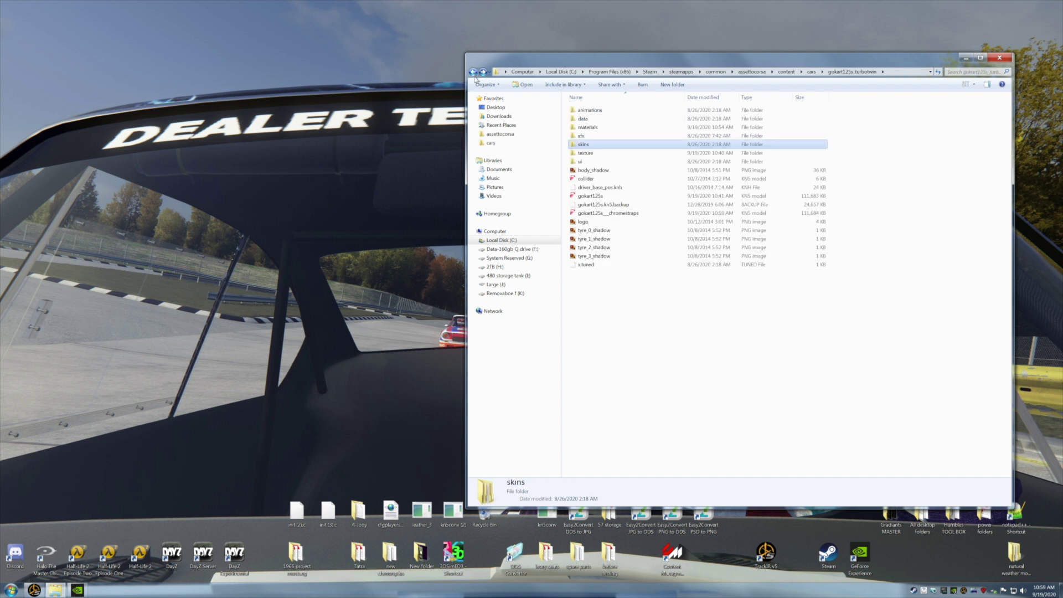
Copy the exported gokart125s__chromestraps KN5 model to the desktop as a backup.
right_click(596, 213)
left_click(633, 325)
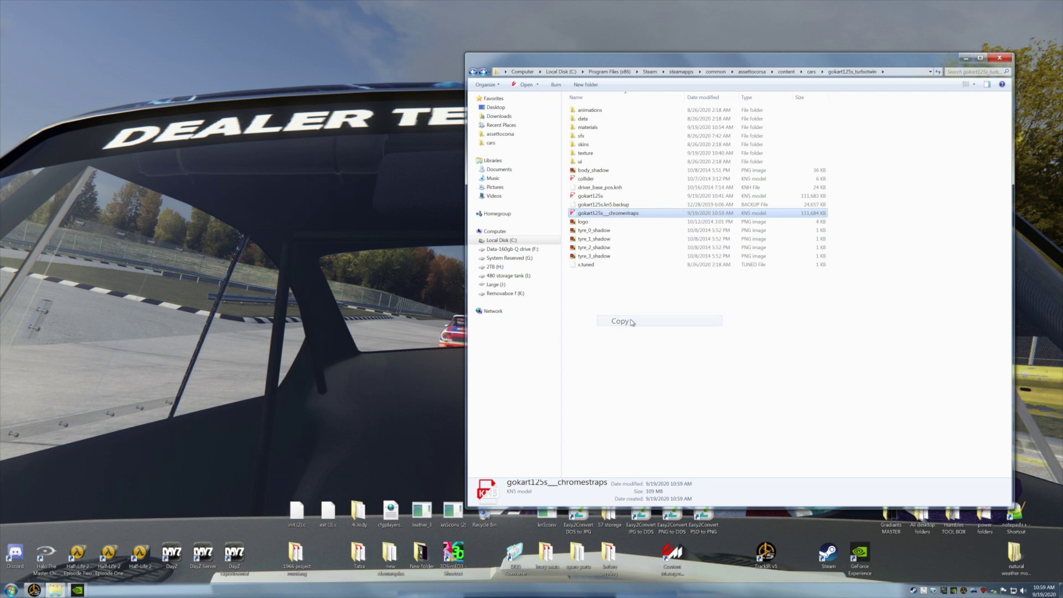
right_click(252, 224)
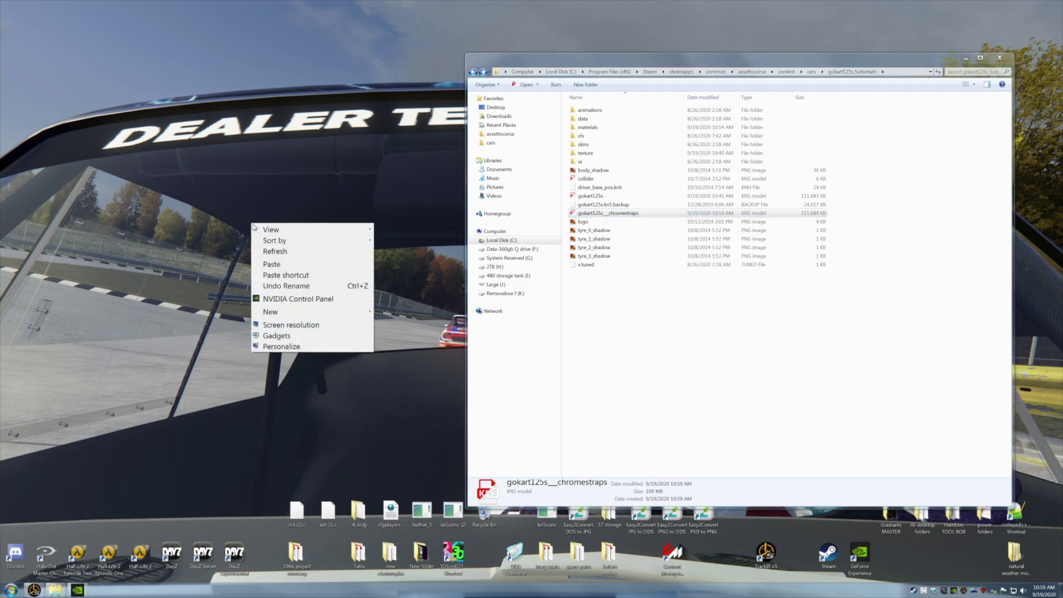
left_click(271, 265)
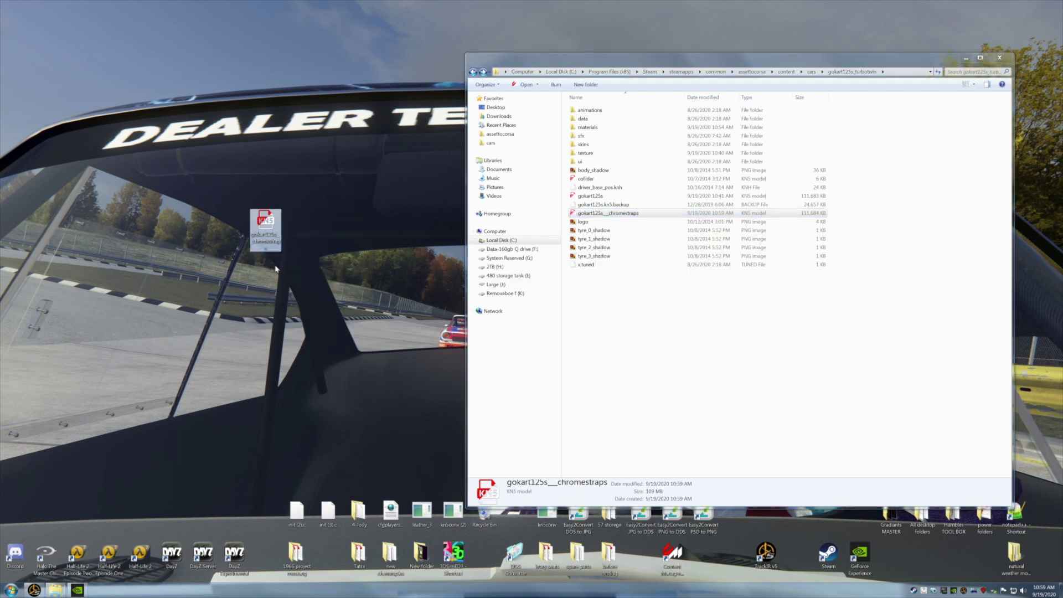
left_click(311, 305)
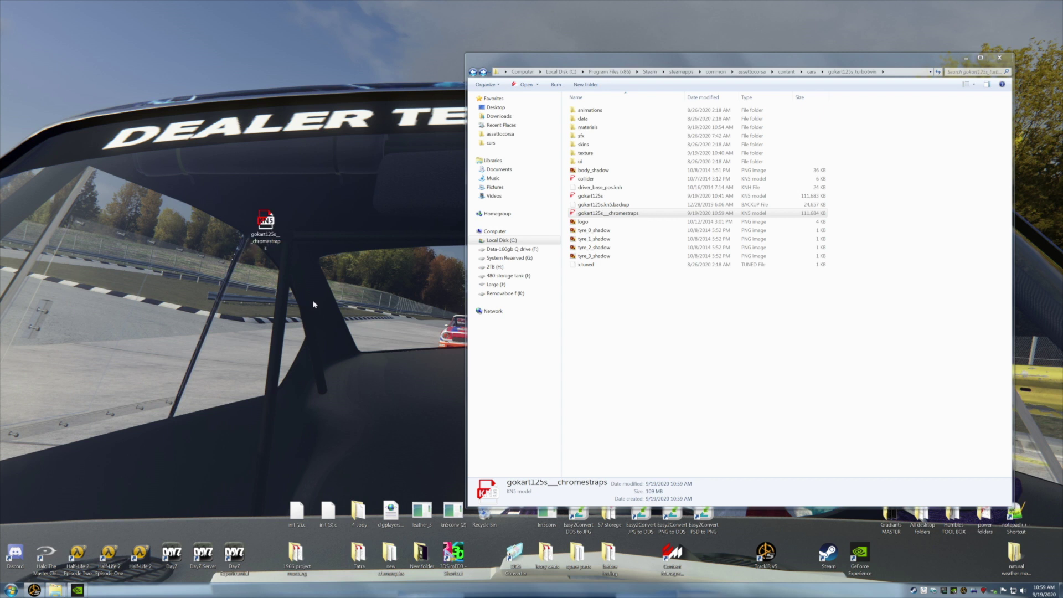
Delete the old gokart125s KN5 model from the gokart125s_turbotwin folder.
left_click(586, 197)
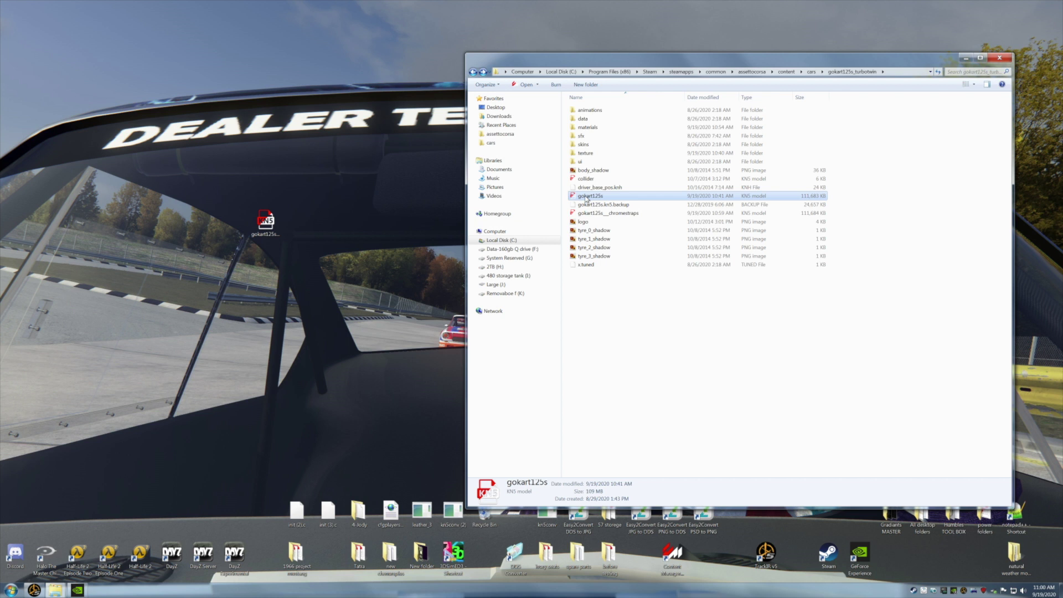
right_click(586, 197)
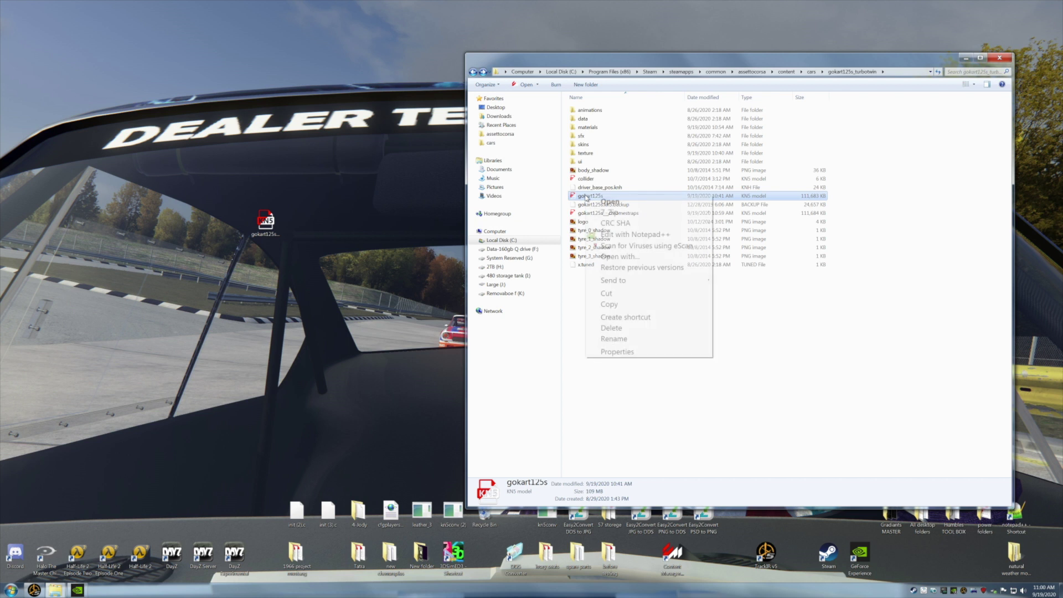
left_click(614, 328)
left_click(564, 324)
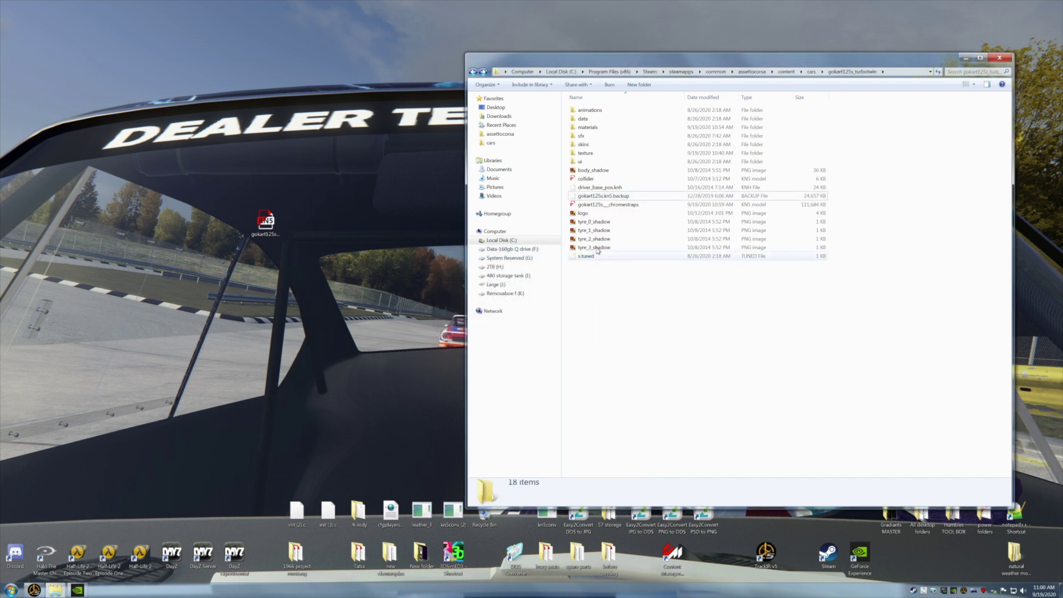
Rename the gokart125s__chromestraps KN5 model in the gokart125s_turbotwin folder to gokart125s.
right_click(604, 205)
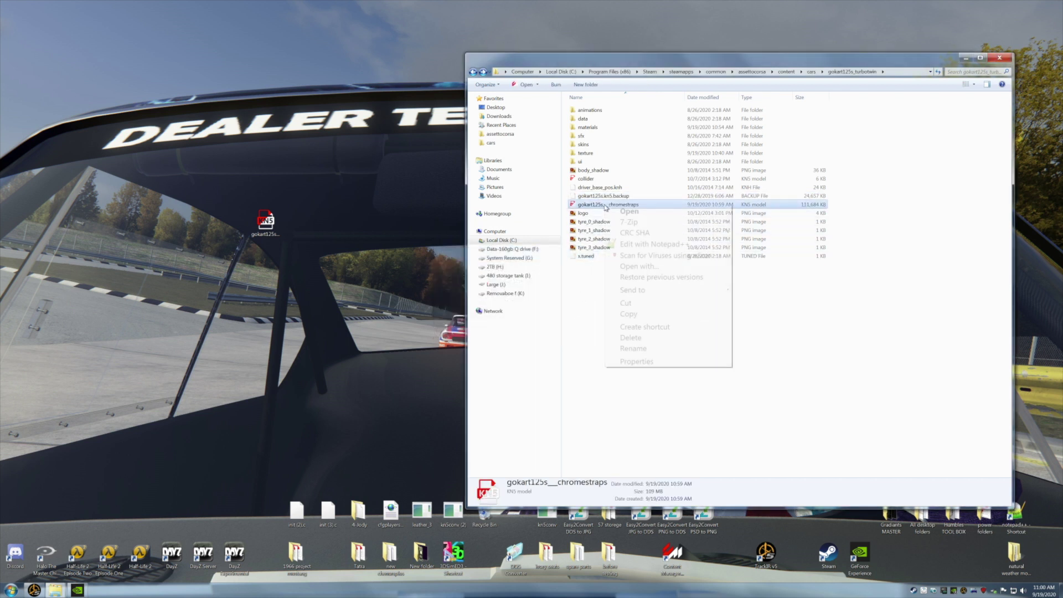
left_click(637, 349)
left_click_drag(640, 205, 611, 204)
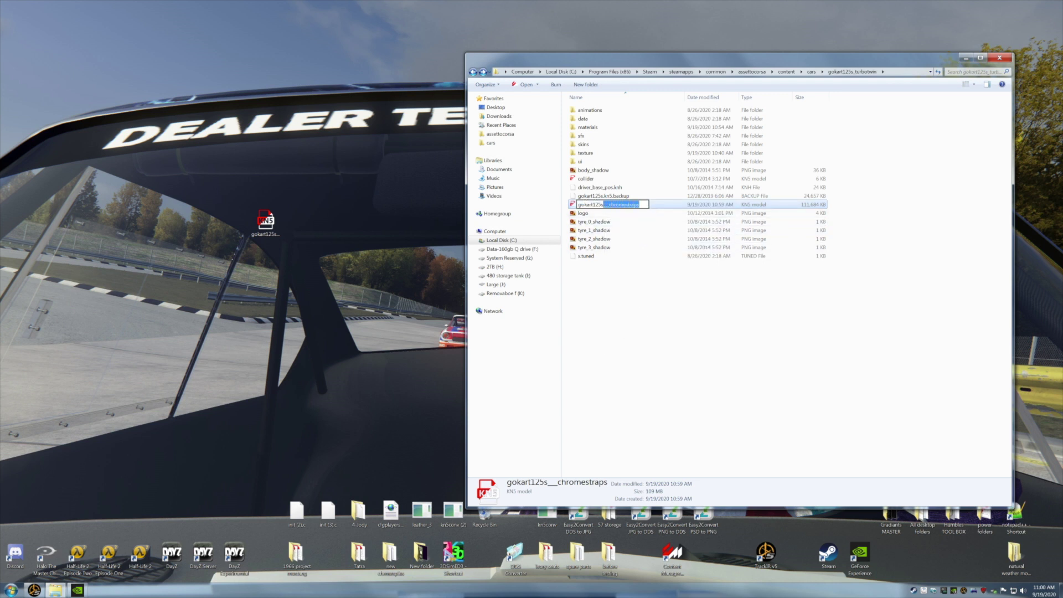
key("BackSpace")
left_click(638, 369)
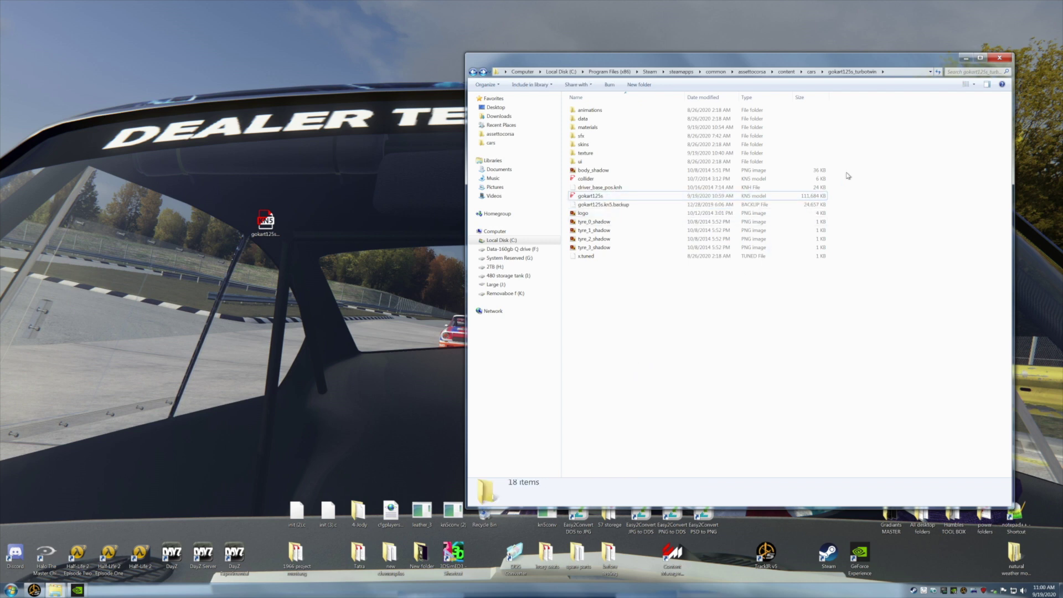
Switch to Content Manager and open the Kart 125 Shifter turbotwin in the CM Showroom, viewing it from behind.
left_click(963, 61)
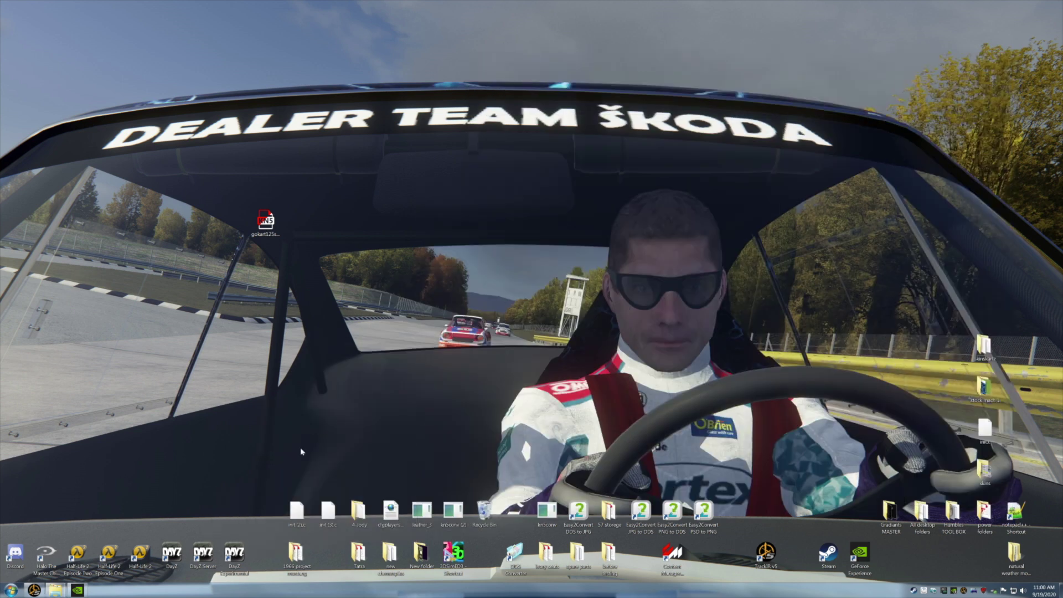
double_click(668, 550)
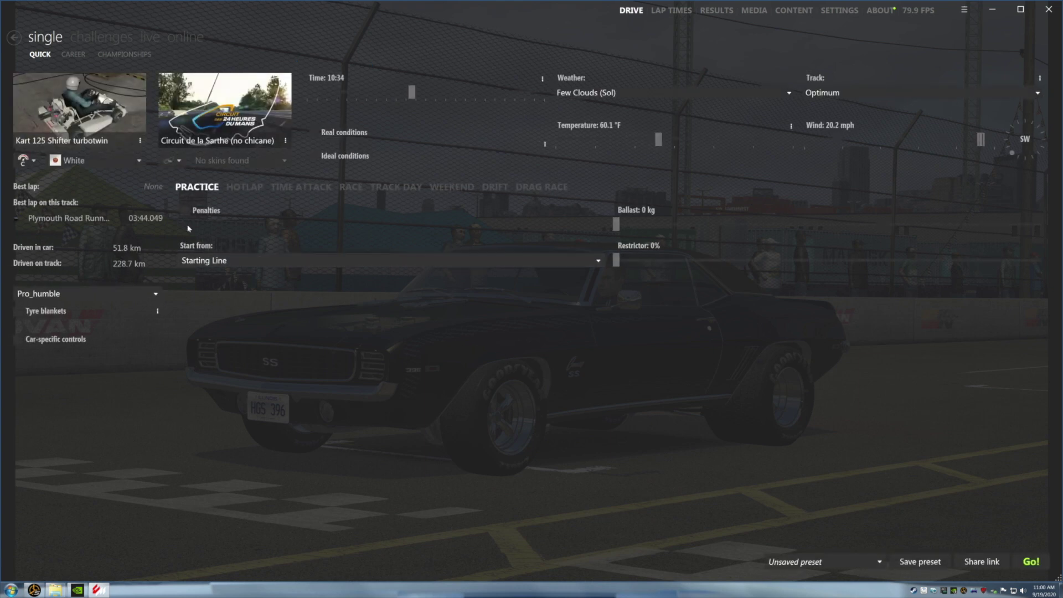
left_click(100, 135)
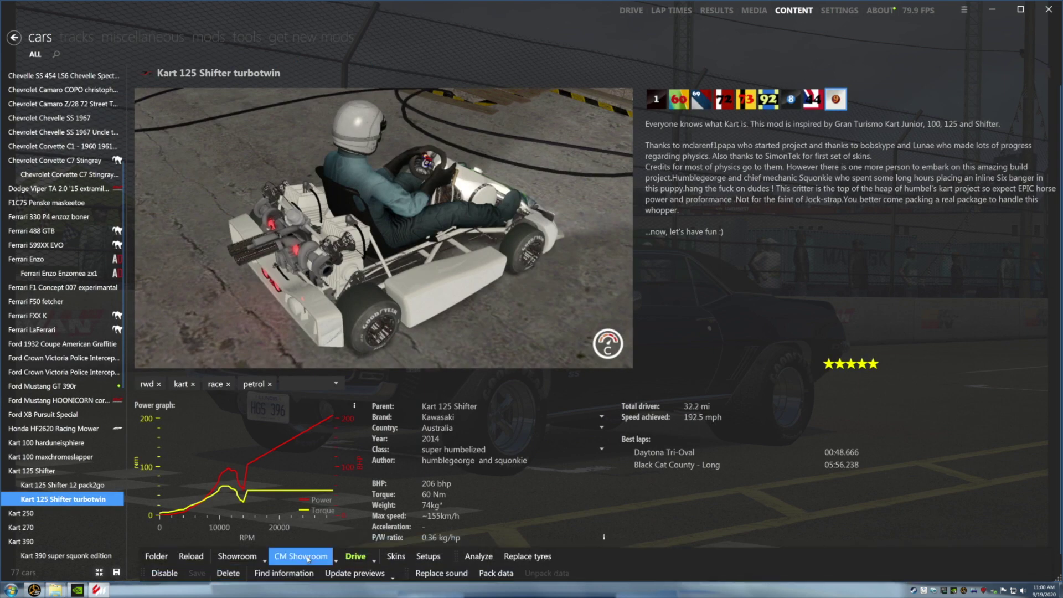
left_click(308, 557)
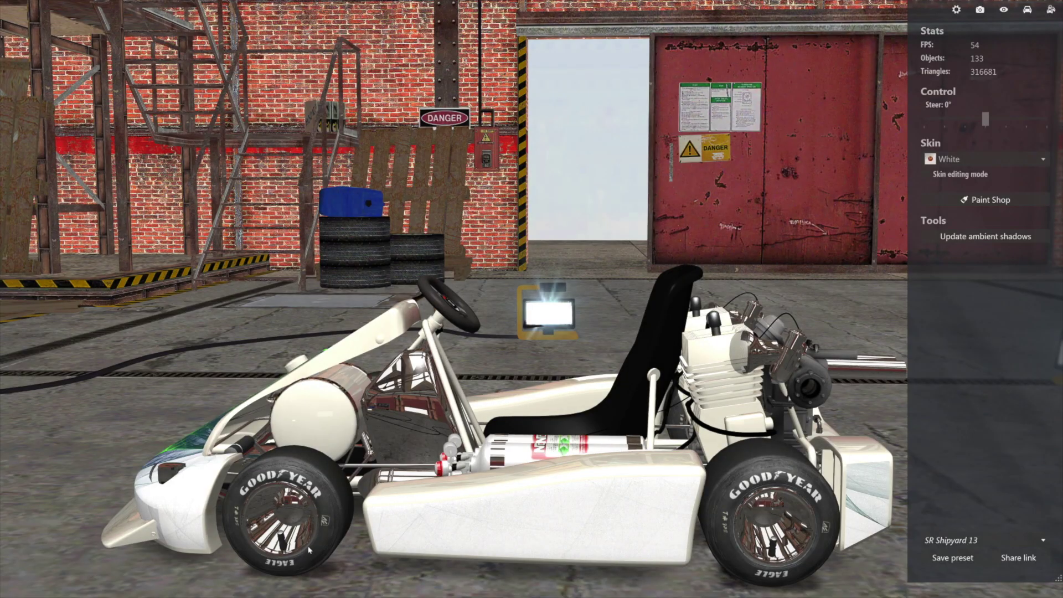
left_click_drag(309, 550, 201, 565)
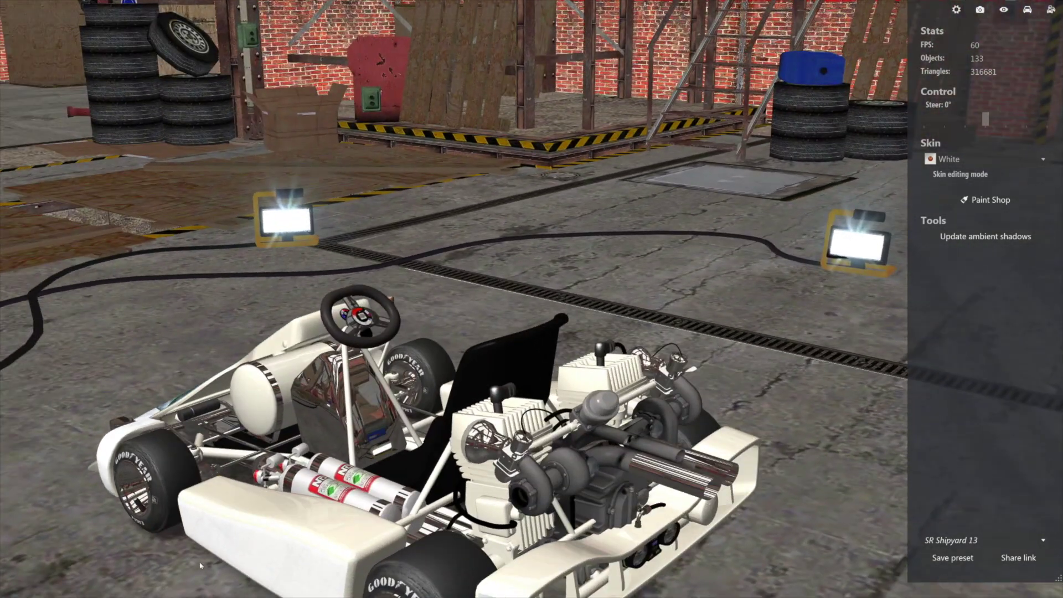
Display the kart with skin 33 in the showroom and examine the NOS bottle straps from several angles.
left_click(1041, 159)
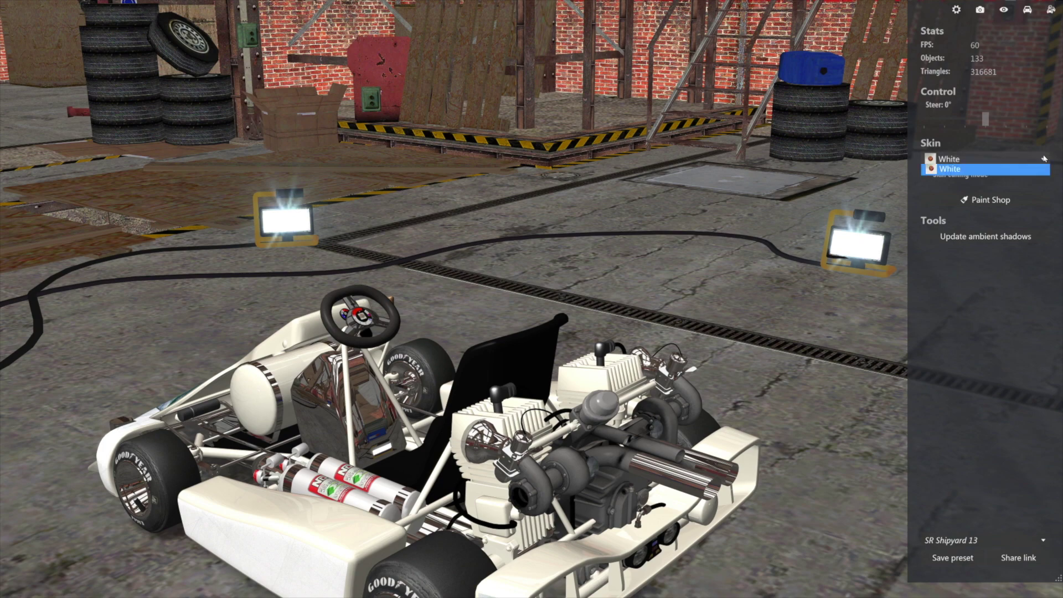
left_click(1037, 173)
left_click_drag(835, 270, 698, 424)
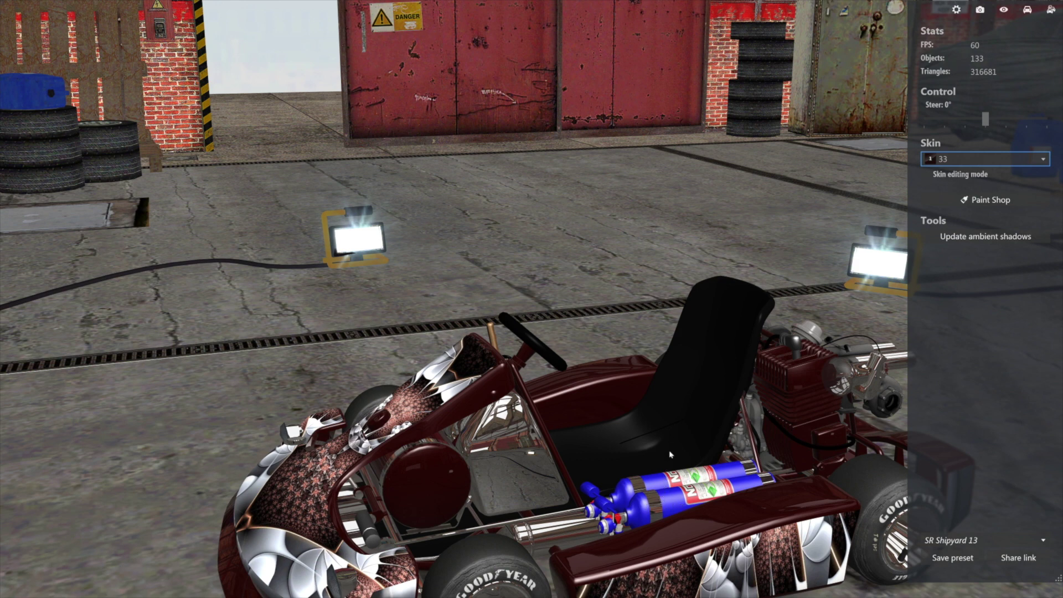
left_click_drag(645, 541, 679, 482)
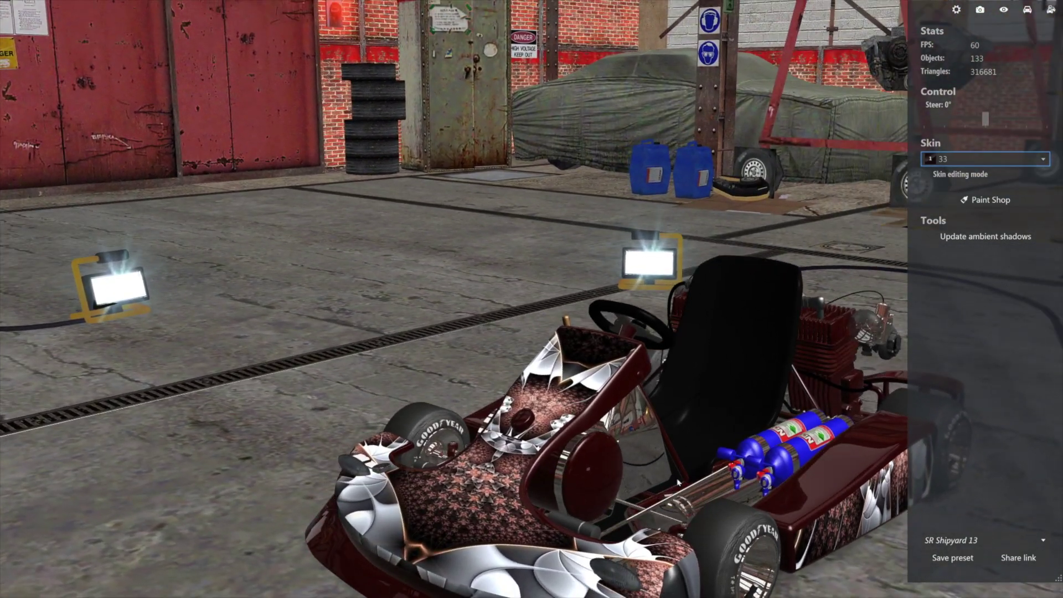
Select the kart's fuel tank and inspect its diffuse texture.
left_click(600, 456)
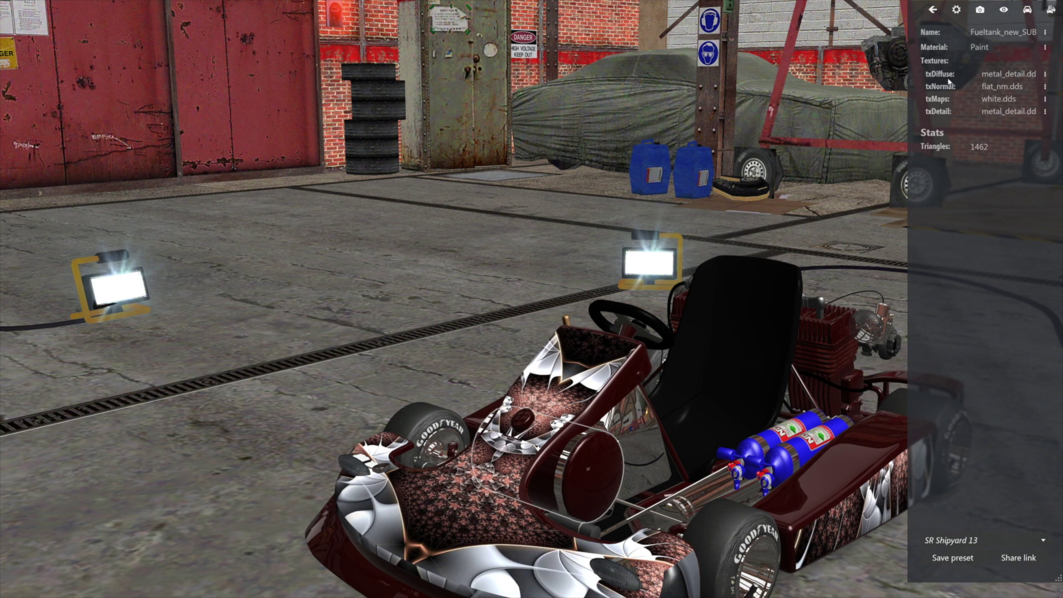
left_click(1046, 79)
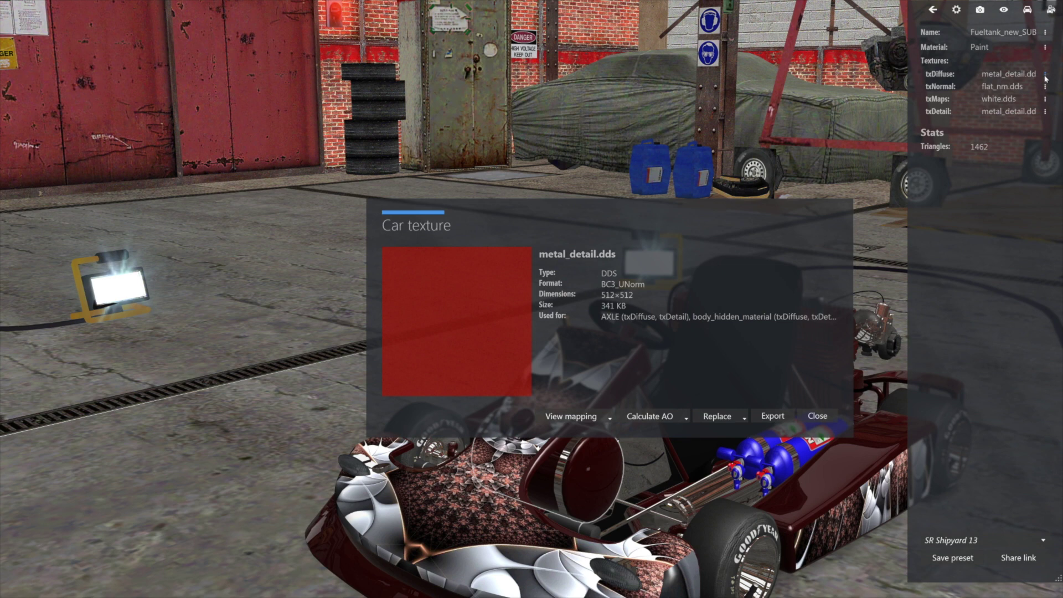
left_click(820, 417)
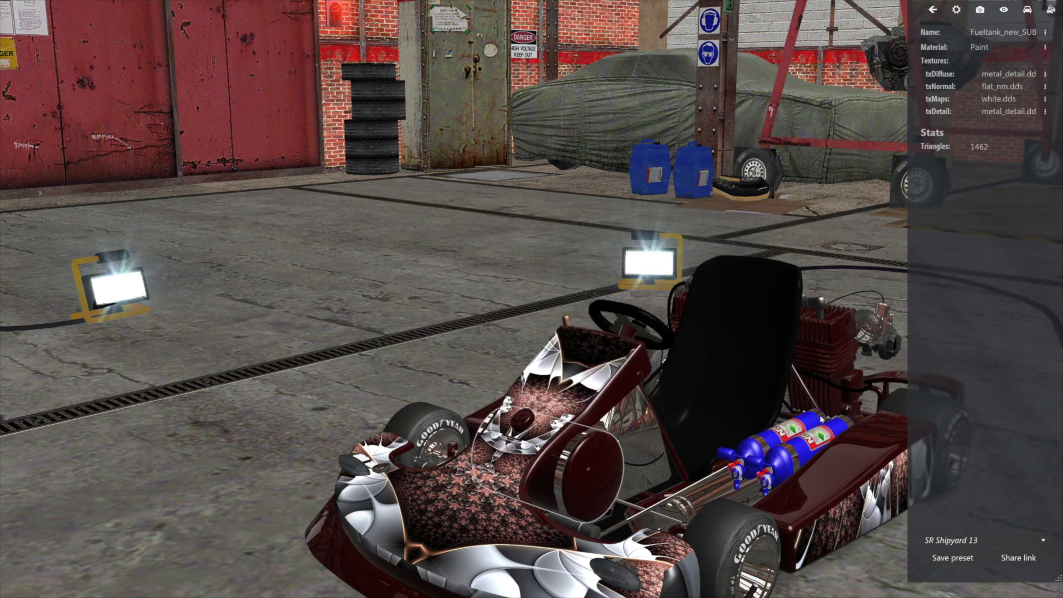
View the NOS bottles from the side, deselect the fuel tank and leave the showroom.
left_click_drag(823, 485, 693, 475)
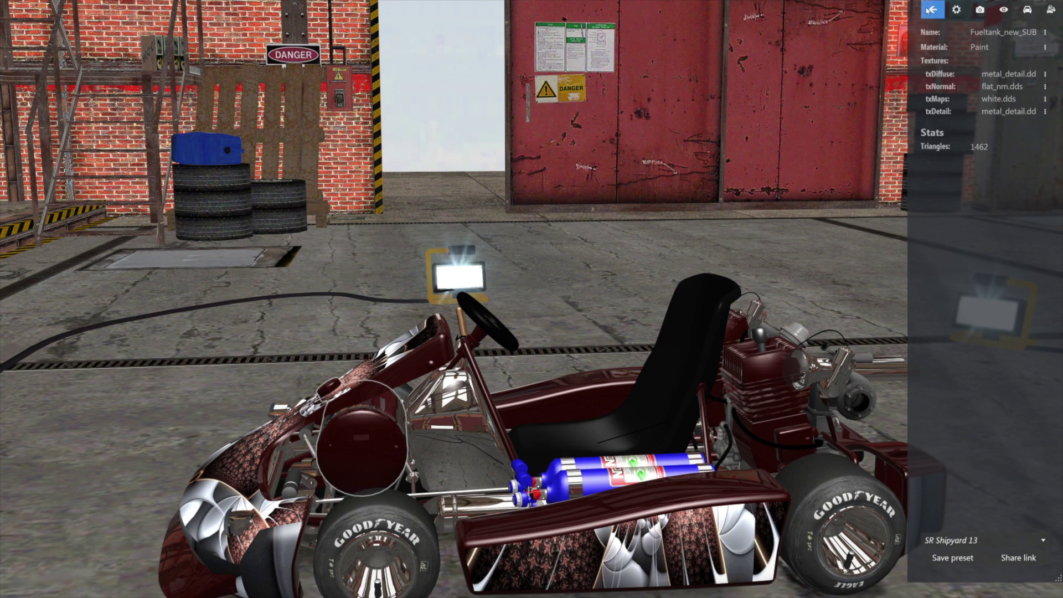
left_click(933, 9)
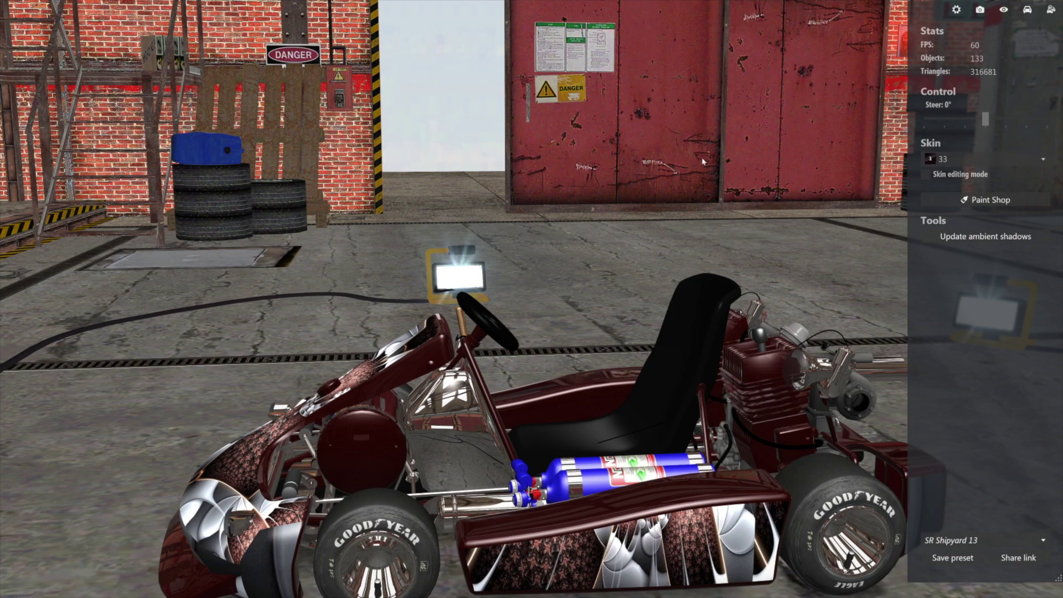
key("Escape")
left_click(651, 105)
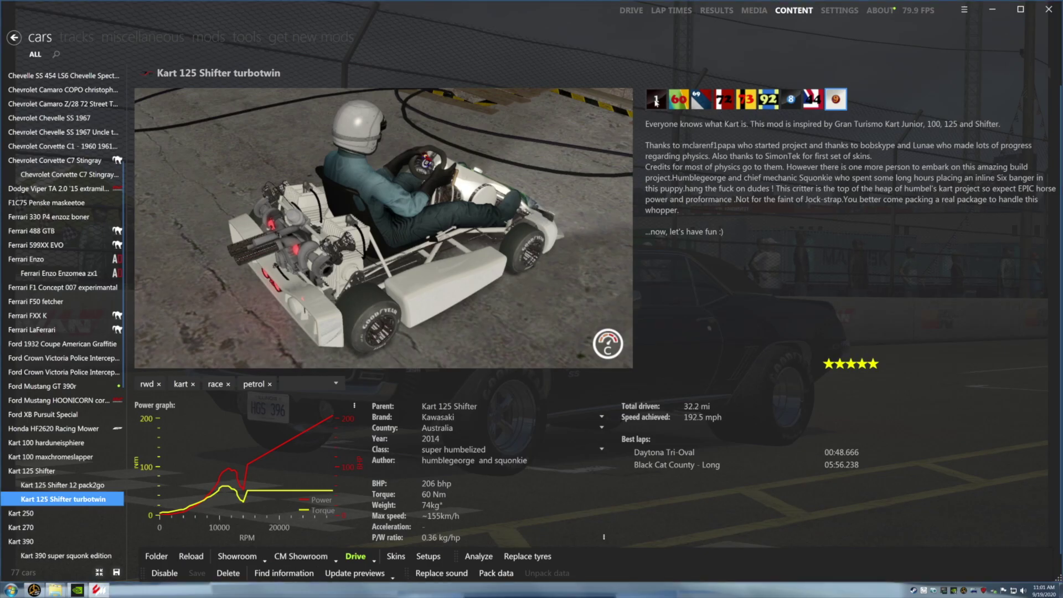
Switch to File Explorer and open the skin folder 33 of gokart125s_turbotwin.
left_click(990, 13)
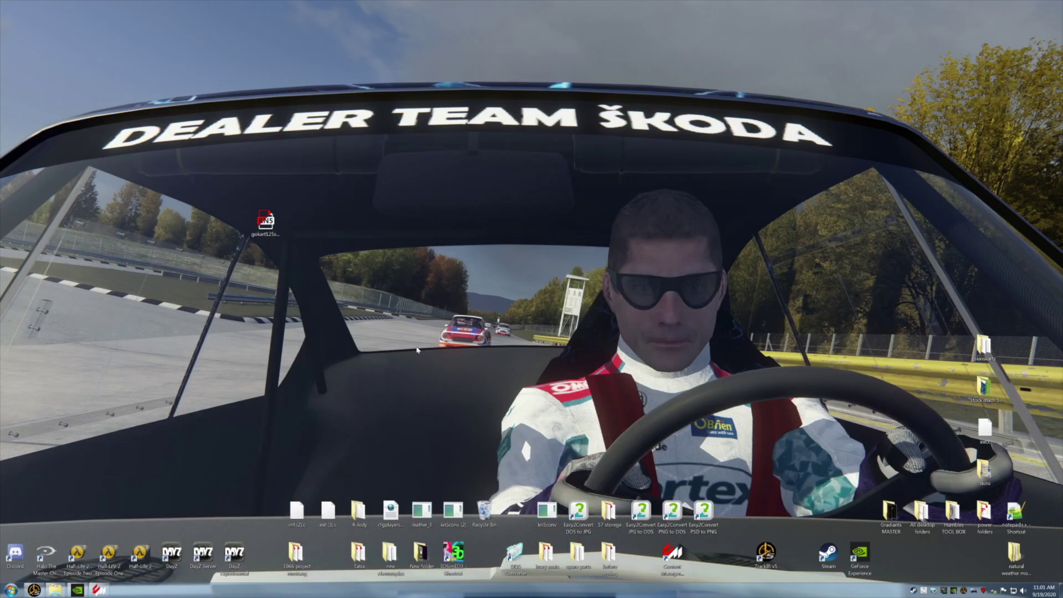
mouse_move(54, 589)
left_click(106, 514)
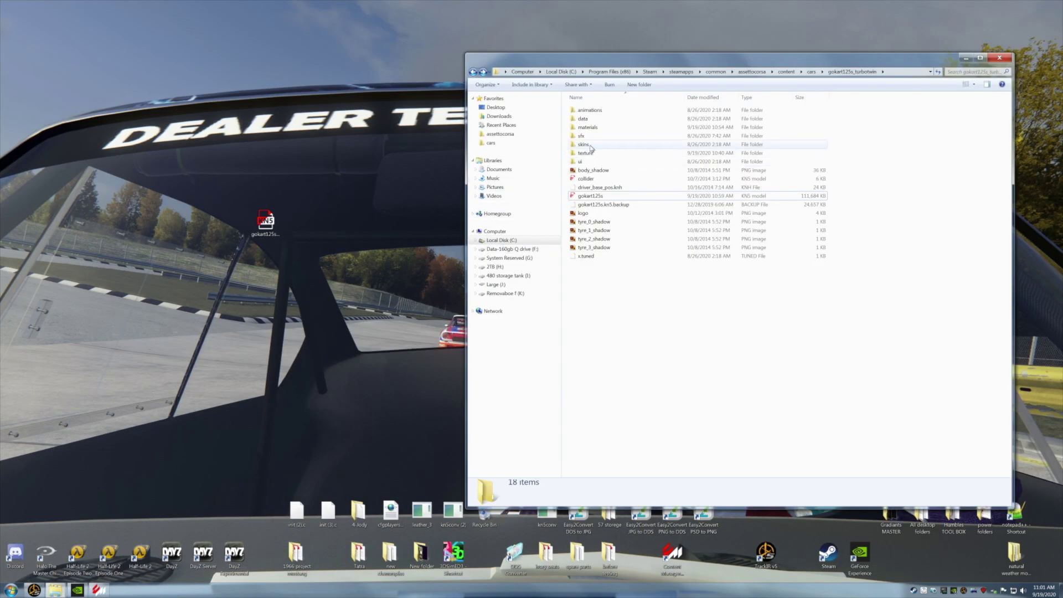
double_click(589, 110)
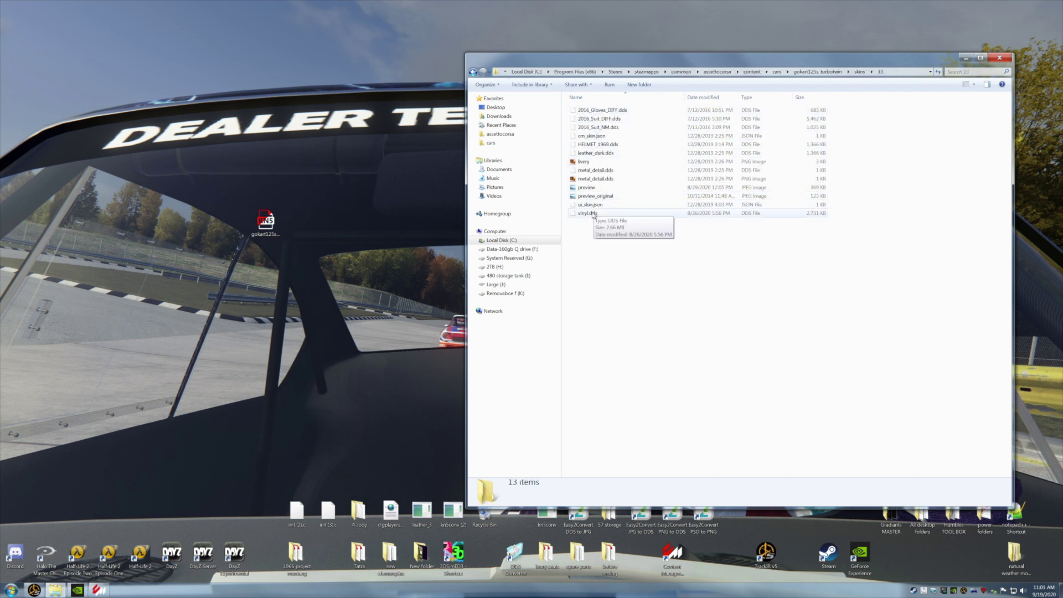
Copy the metal_detail.dds DDS file from the skin 33 folder to the desktop.
left_click(589, 179)
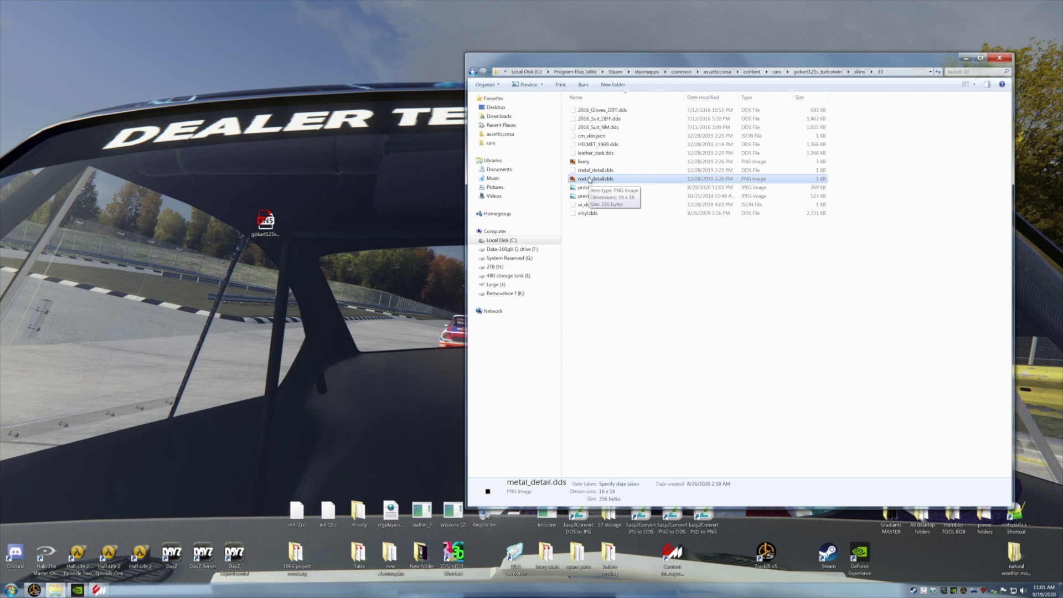
right_click(588, 171)
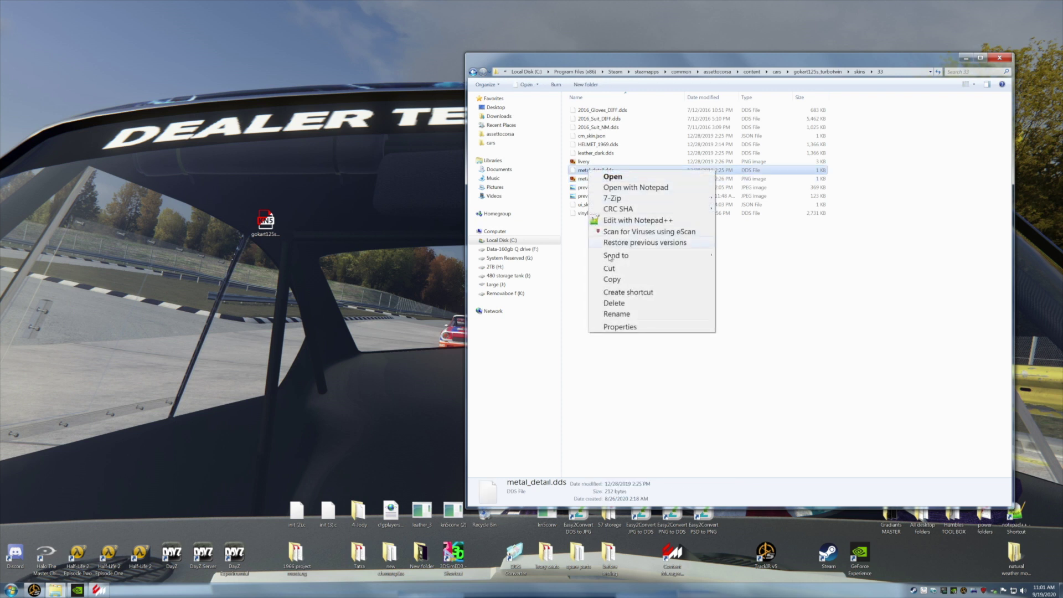
left_click(612, 279)
right_click(341, 238)
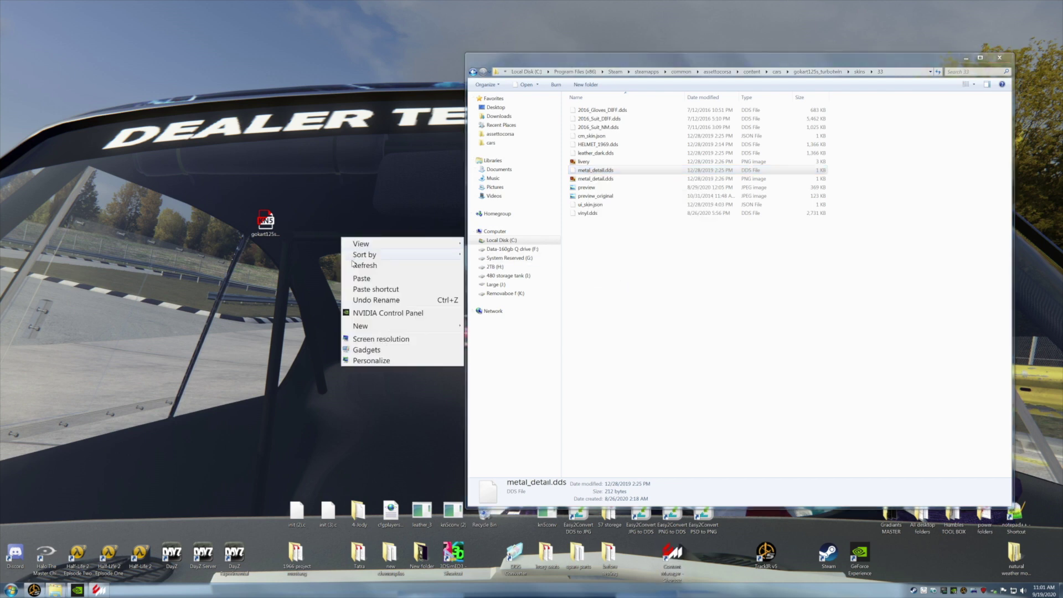
left_click(362, 278)
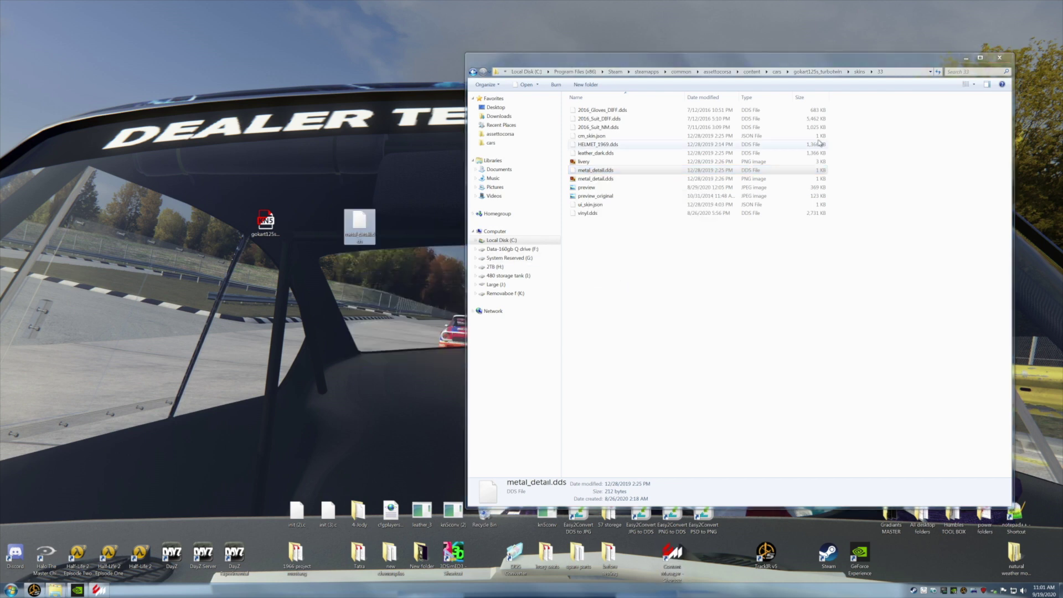
Convert the desktop copy of metal_detail.dds to JPG with DDS Converter, saving it to the desktop, and close the converter.
left_click(965, 58)
double_click(515, 557)
left_click(156, 192)
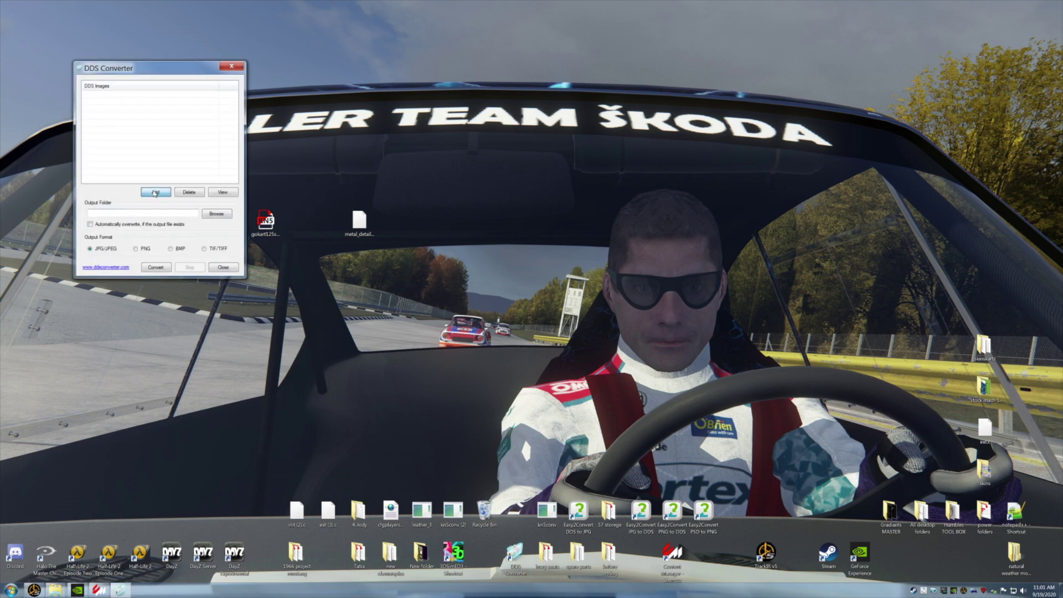
left_click(419, 315)
left_click(642, 399)
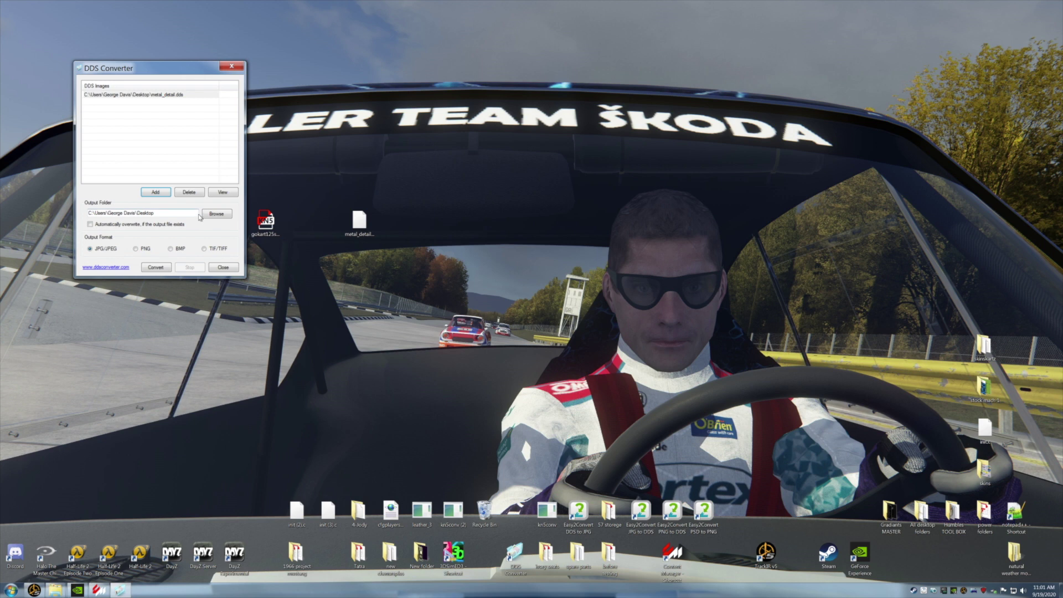
left_click(157, 267)
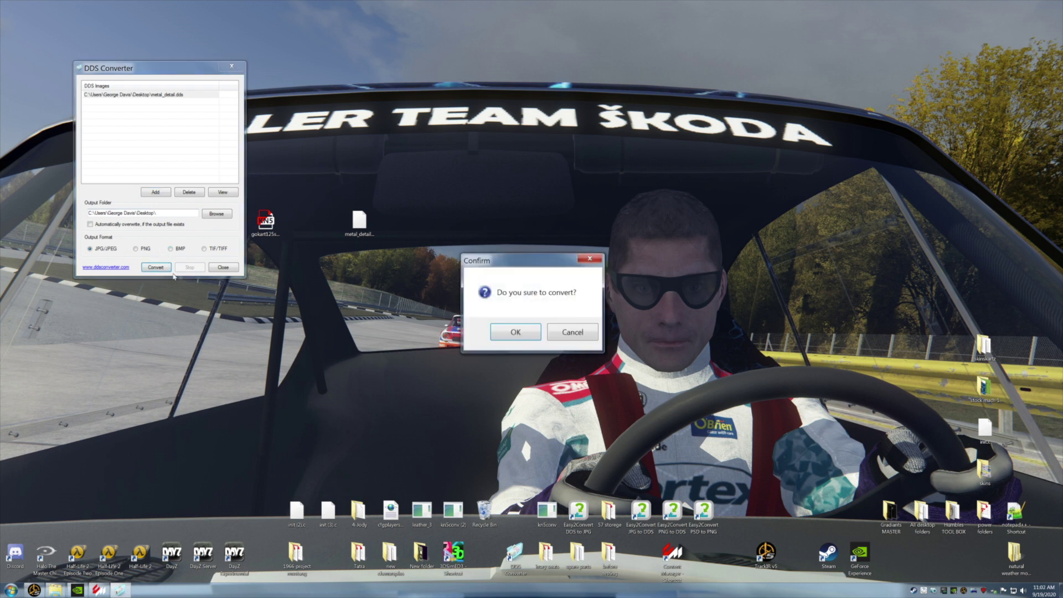
left_click(532, 334)
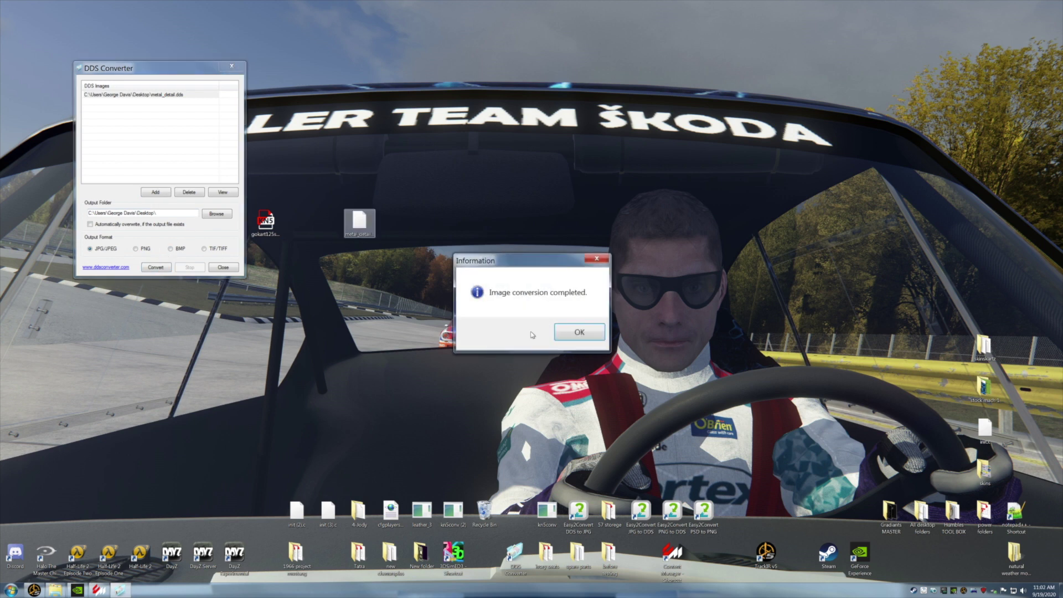
left_click(587, 338)
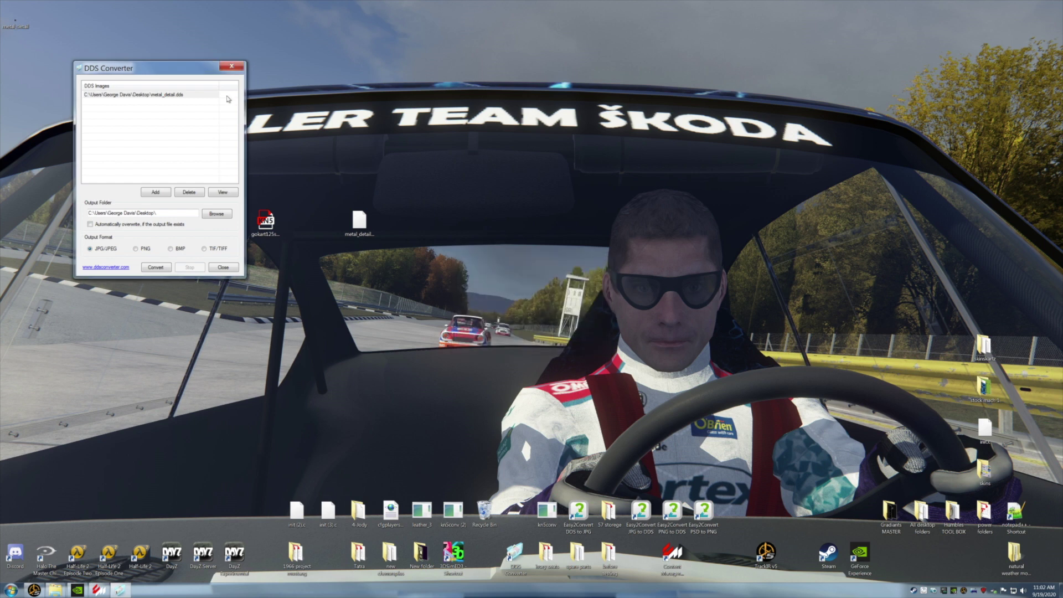
left_click(232, 66)
Move the converted metal_detail image to the middle of the desktop and open it for editing in Paint.
left_click_drag(17, 20, 520, 360)
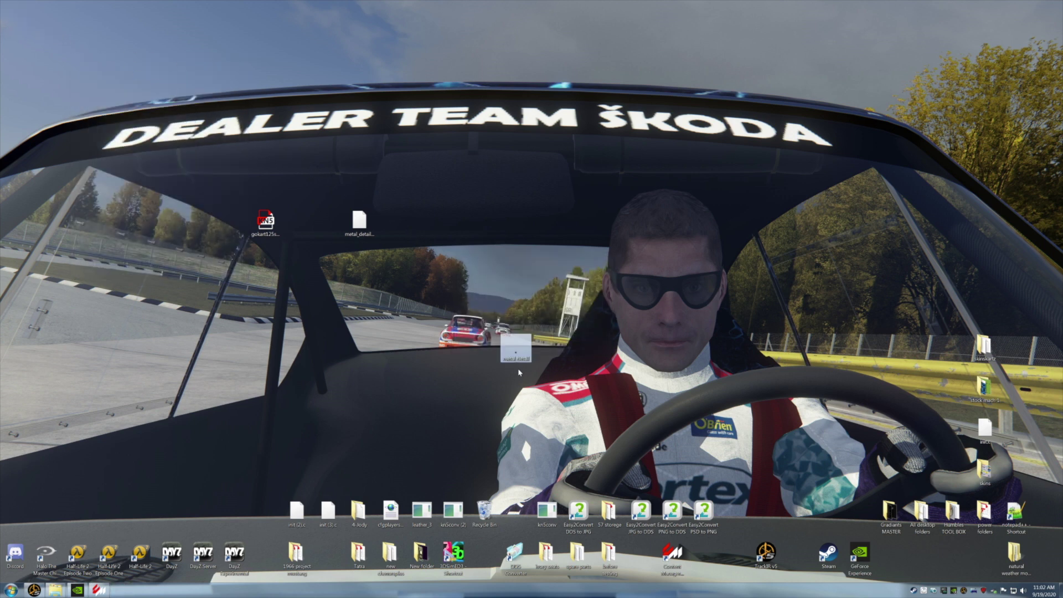
right_click(520, 359)
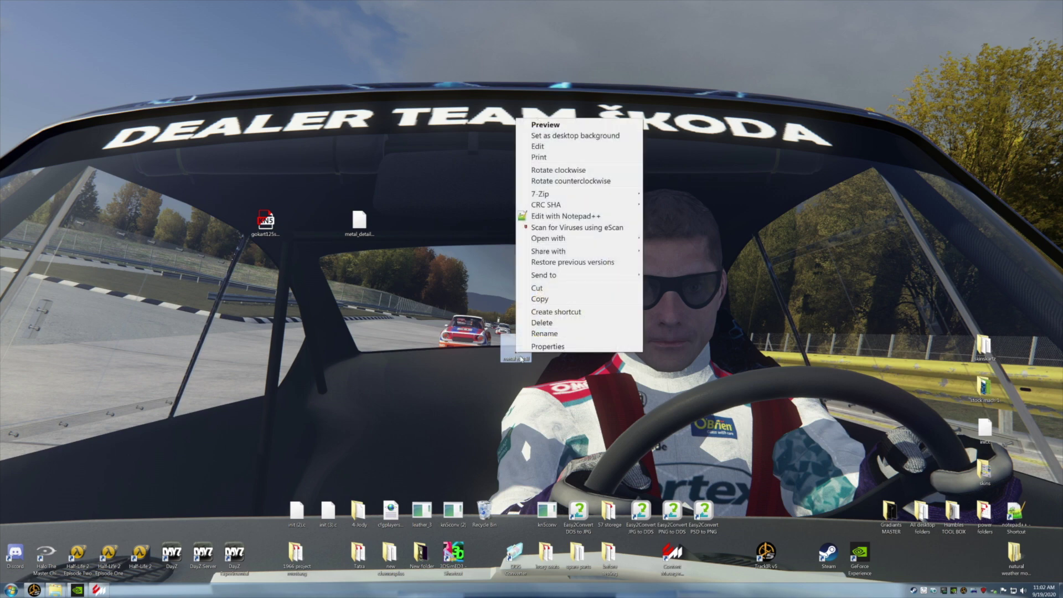
left_click(537, 146)
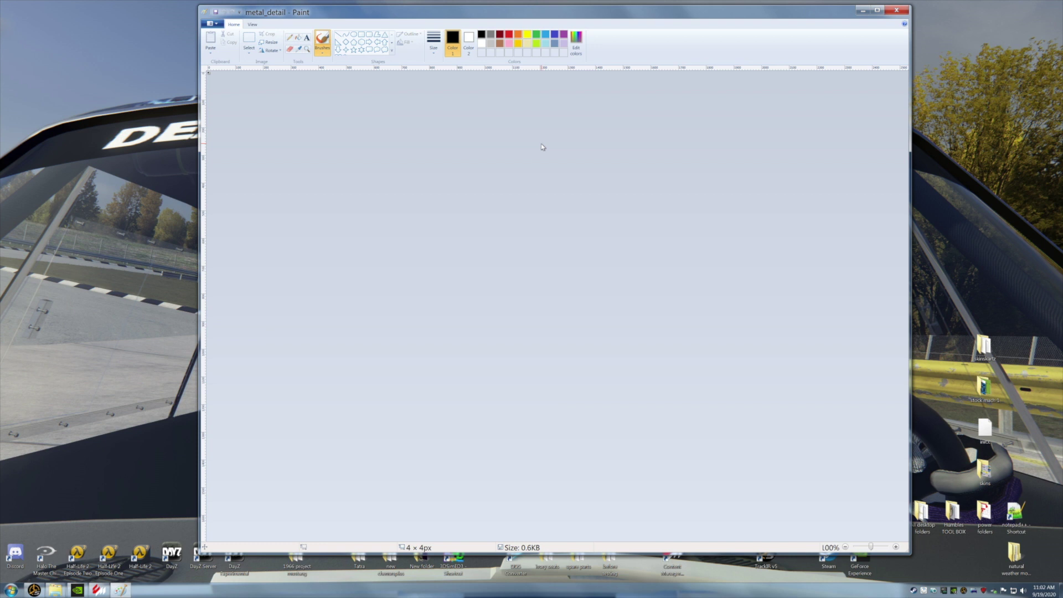
Resize the metal_detail image to 20 × 20 px, keeping its aspect ratio.
left_click(896, 548)
left_click(896, 548)
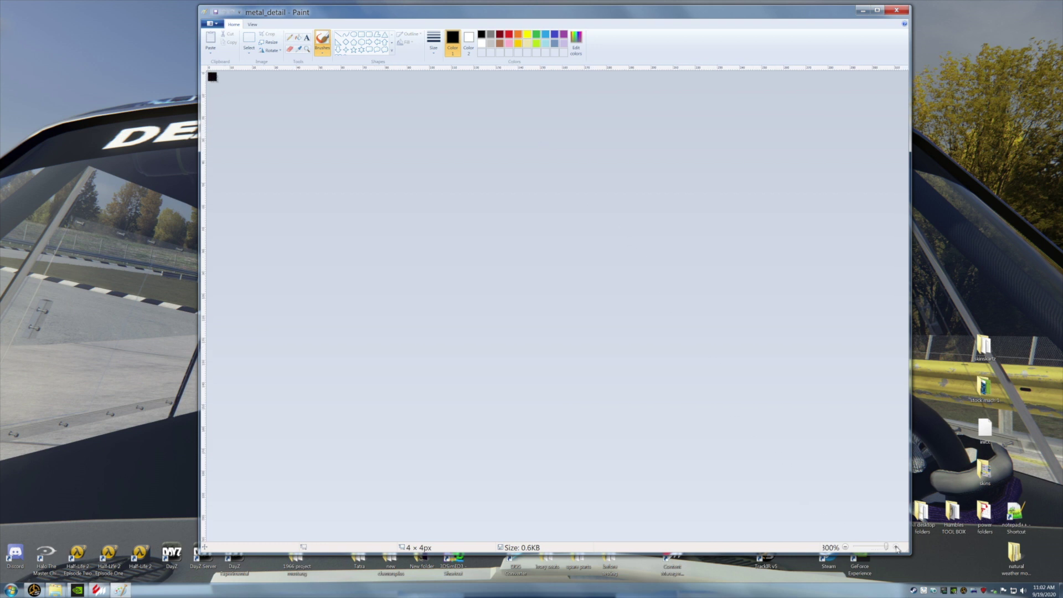
left_click(270, 43)
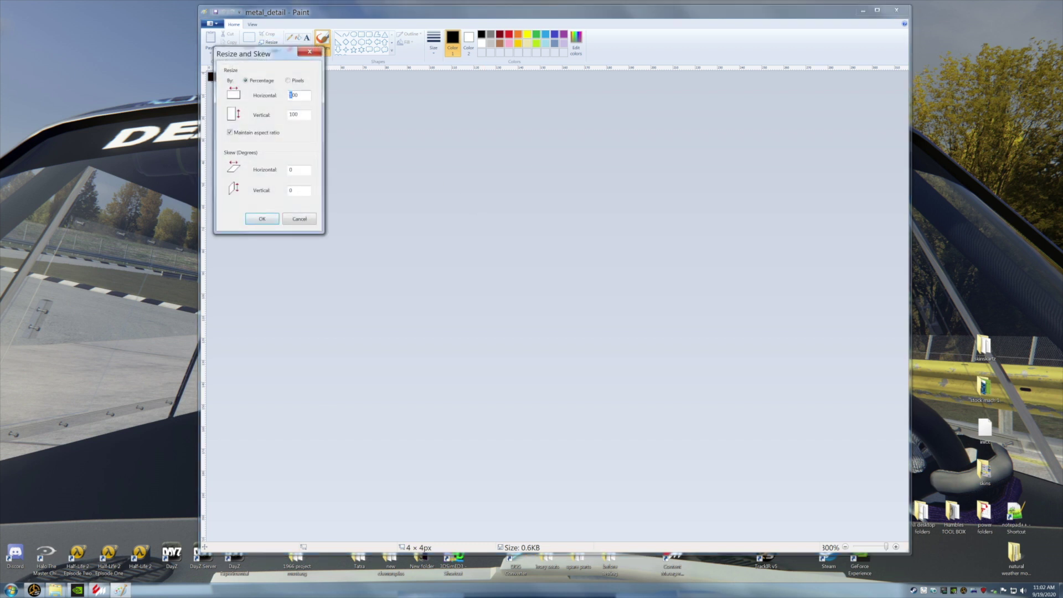
left_click(263, 217)
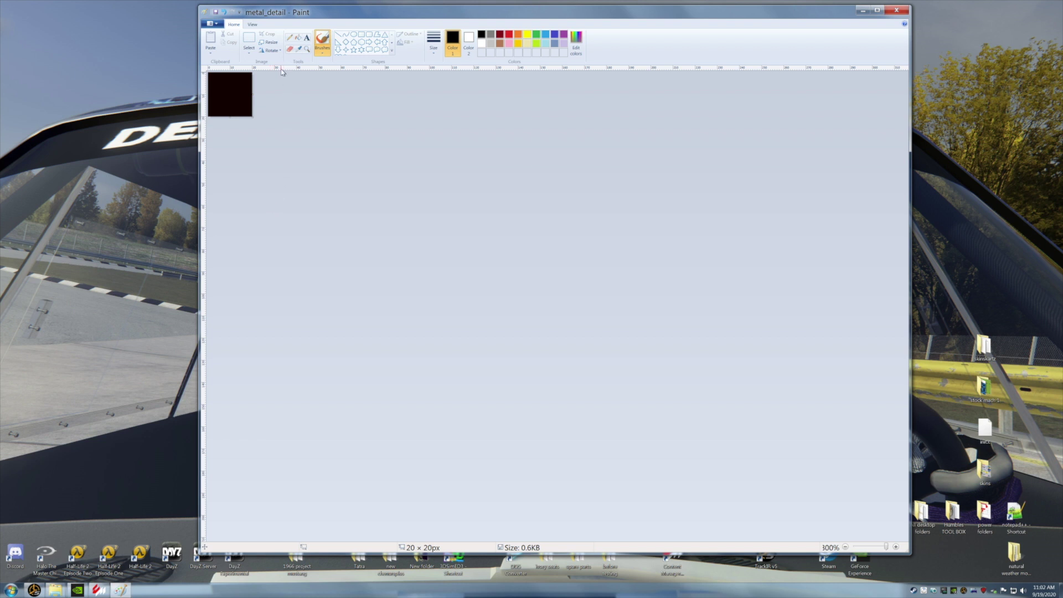
Enlarge the metal_detail image to 100 × 100 px, save the changes and close Paint.
left_click(269, 43)
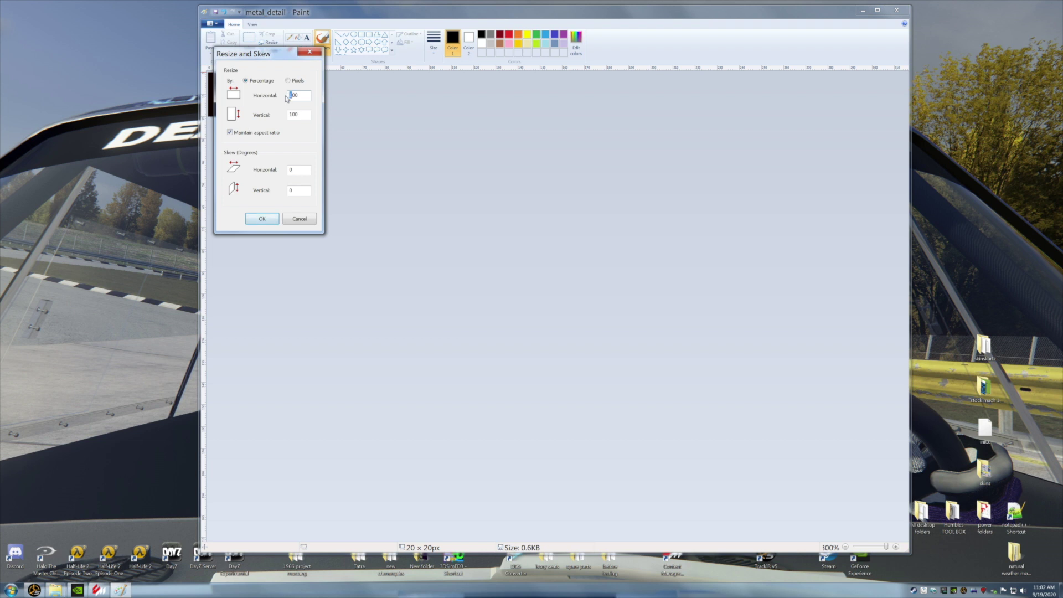
left_click(262, 218)
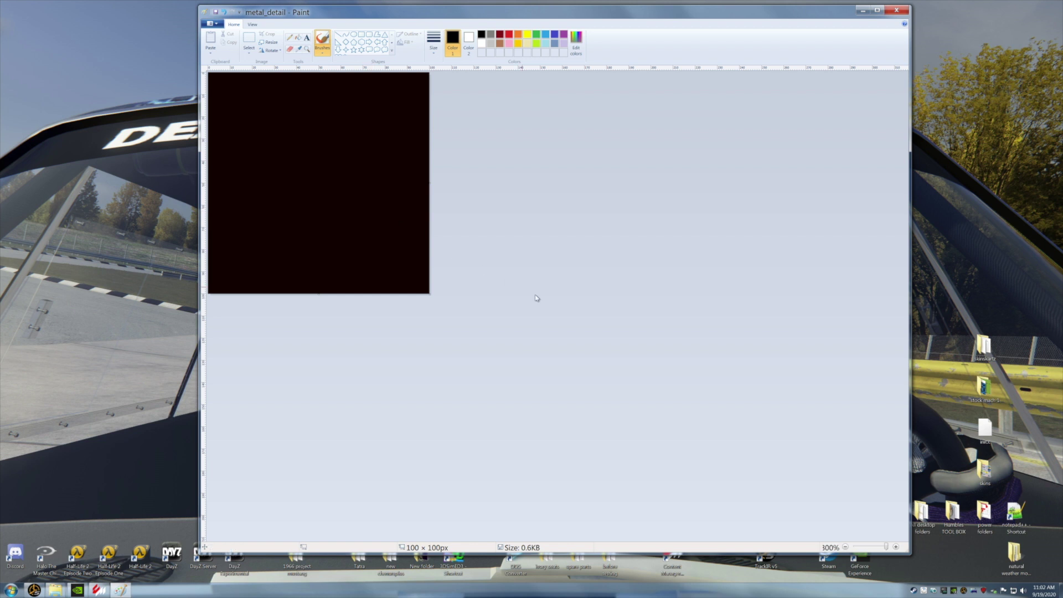
left_click(896, 10)
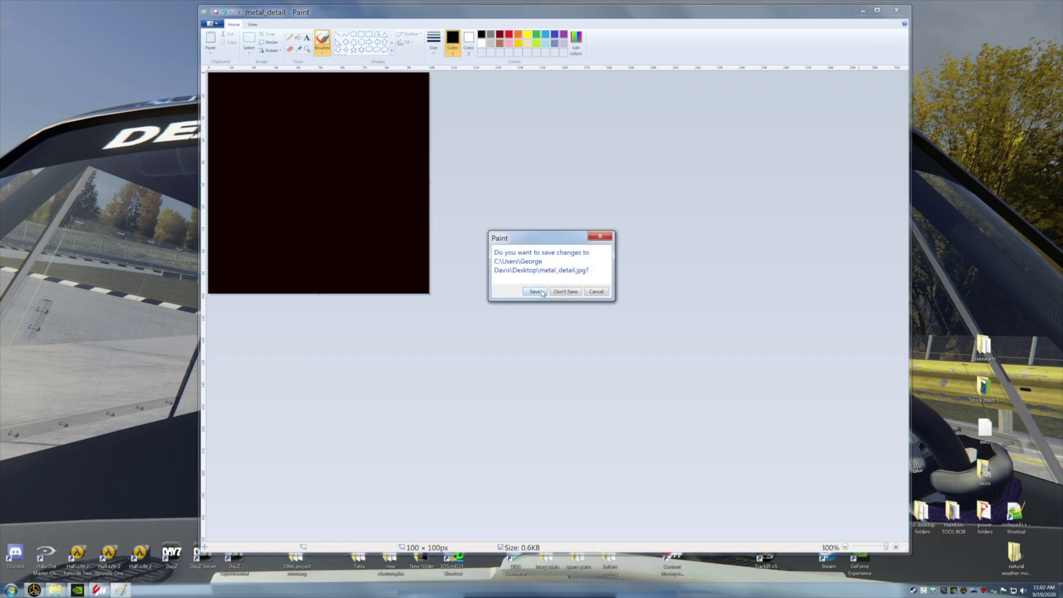
left_click(541, 292)
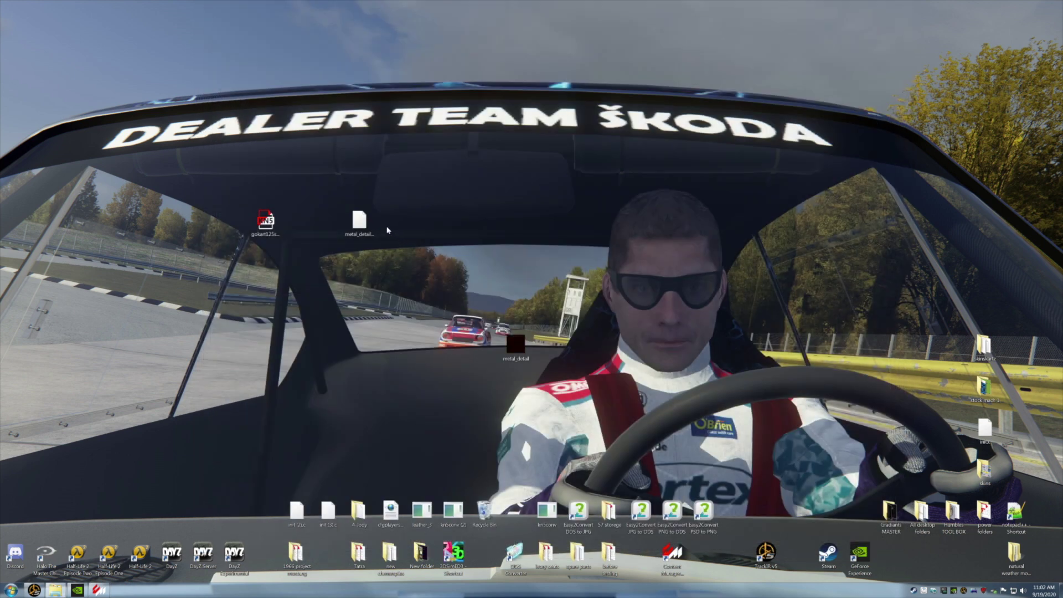
Move the desktop copy of the metal_detail DDS file to the Recycle Bin.
mouse_move(355, 223)
left_mouse_down()
mouse_move(422, 416)
mouse_move(482, 512)
left_mouse_up()
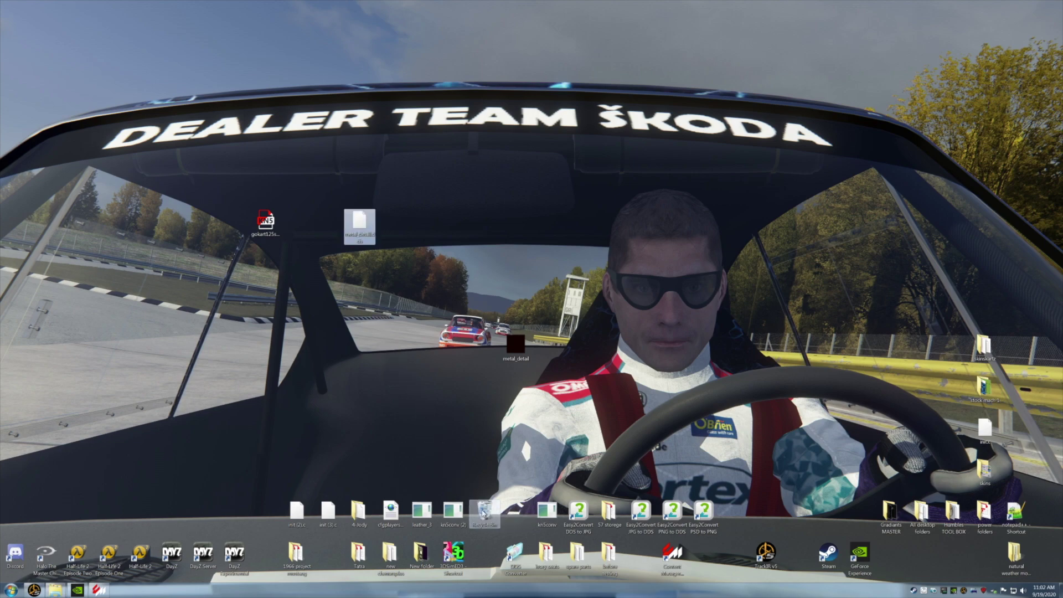
key("super+Tab")
key("super+Tab")
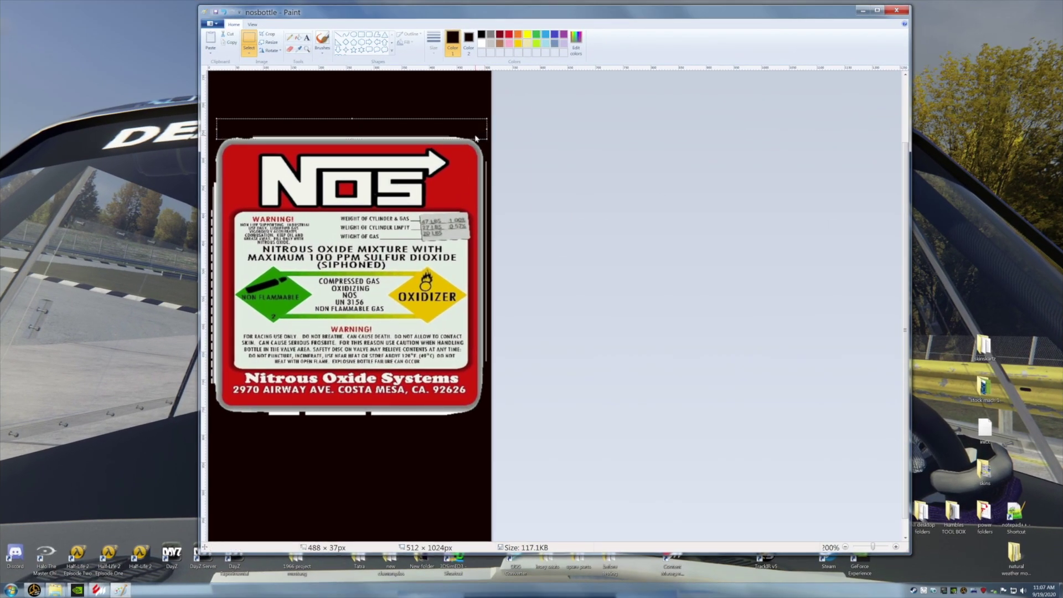
Delete the stray white edges along the upper and lower borders of the NOS label in the nosbottle image.
right_click(476, 137)
left_click(494, 195)
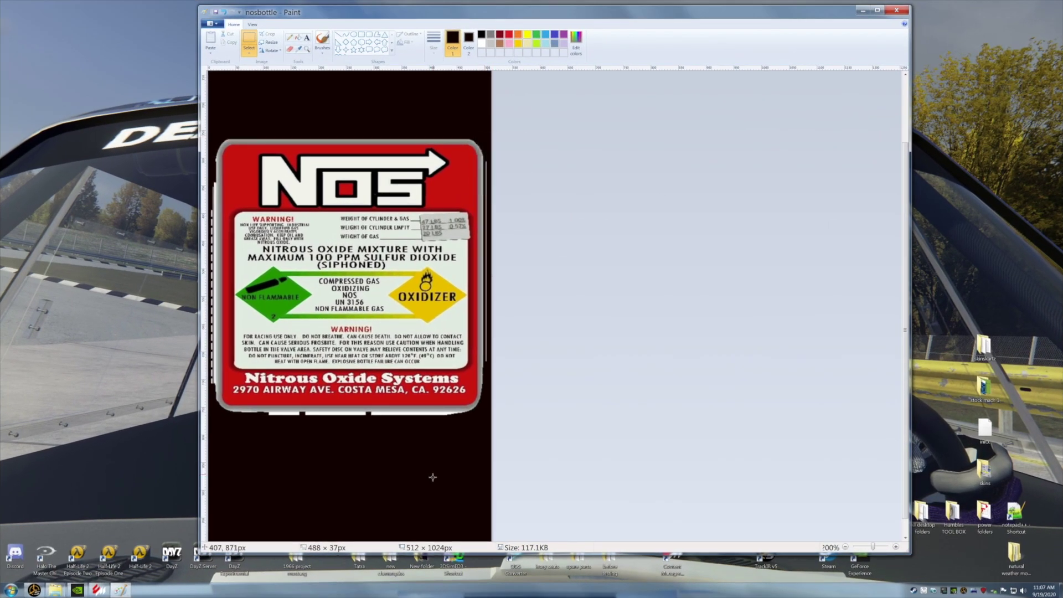
left_click_drag(481, 433, 196, 410)
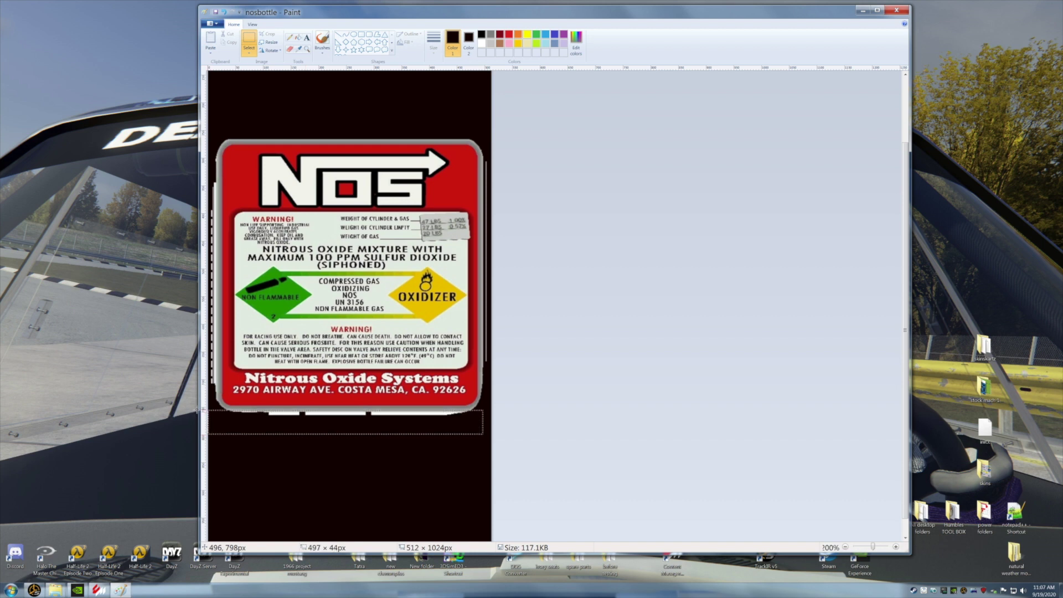
right_click(247, 418)
left_click(265, 478)
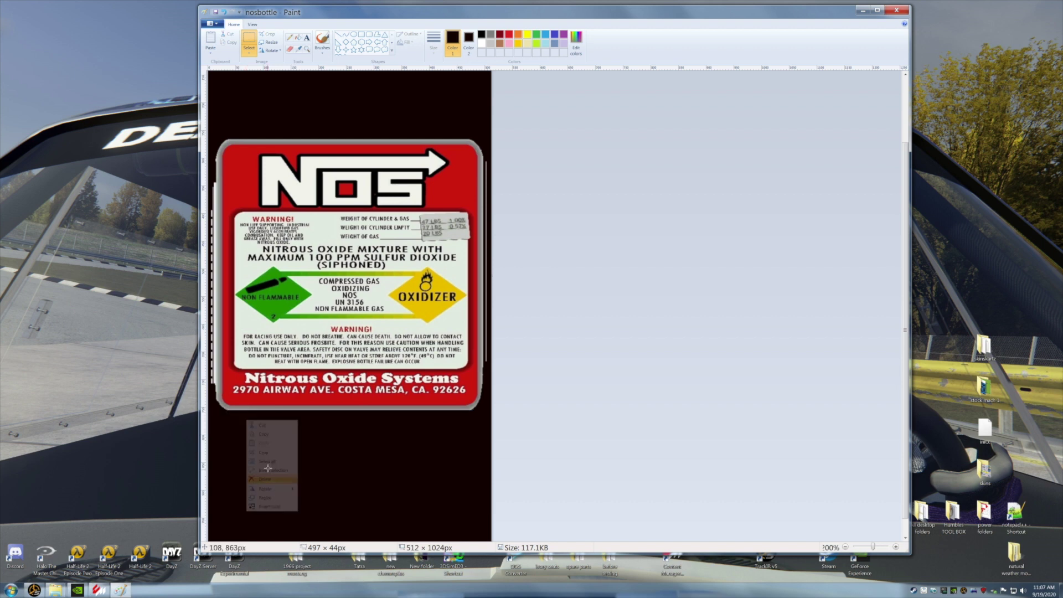
Delete the stray white strips along both vertical sides of the NOS label in the nosbottle image.
left_click_drag(489, 127, 483, 438)
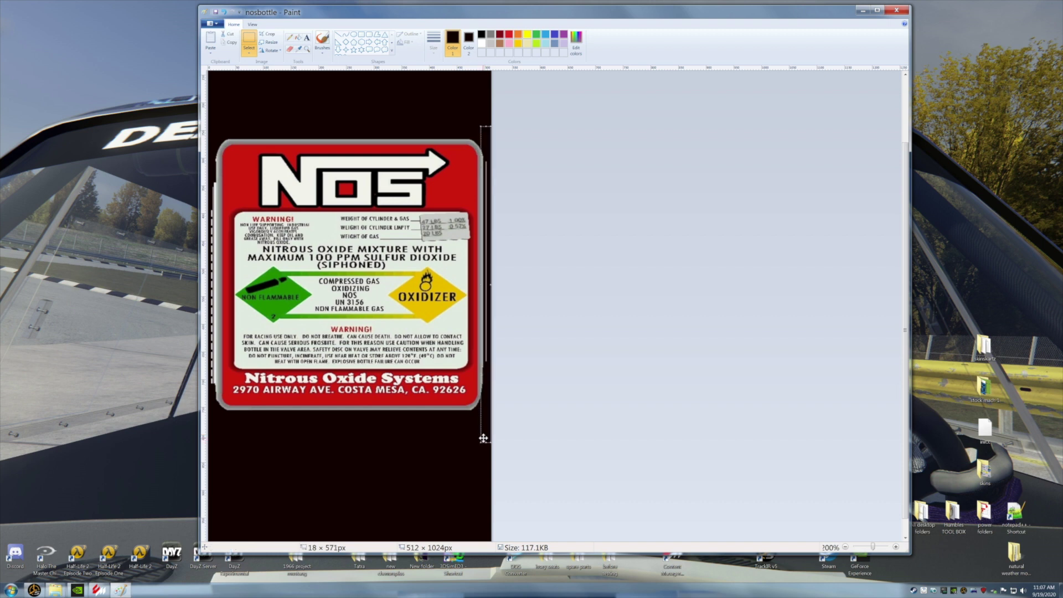
right_click(485, 437)
left_click(506, 496)
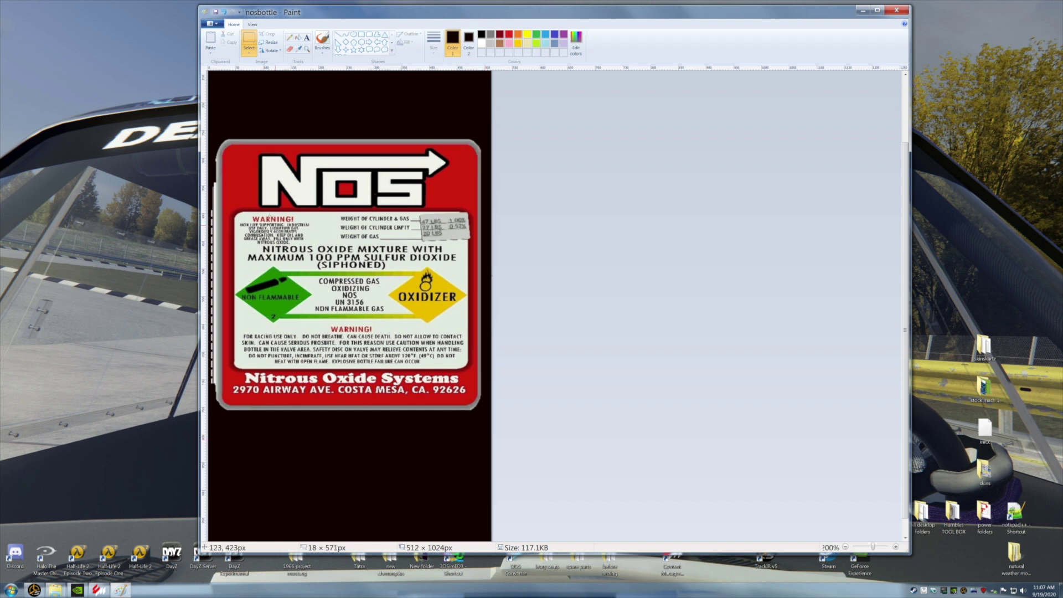
left_click_drag(217, 120, 204, 423)
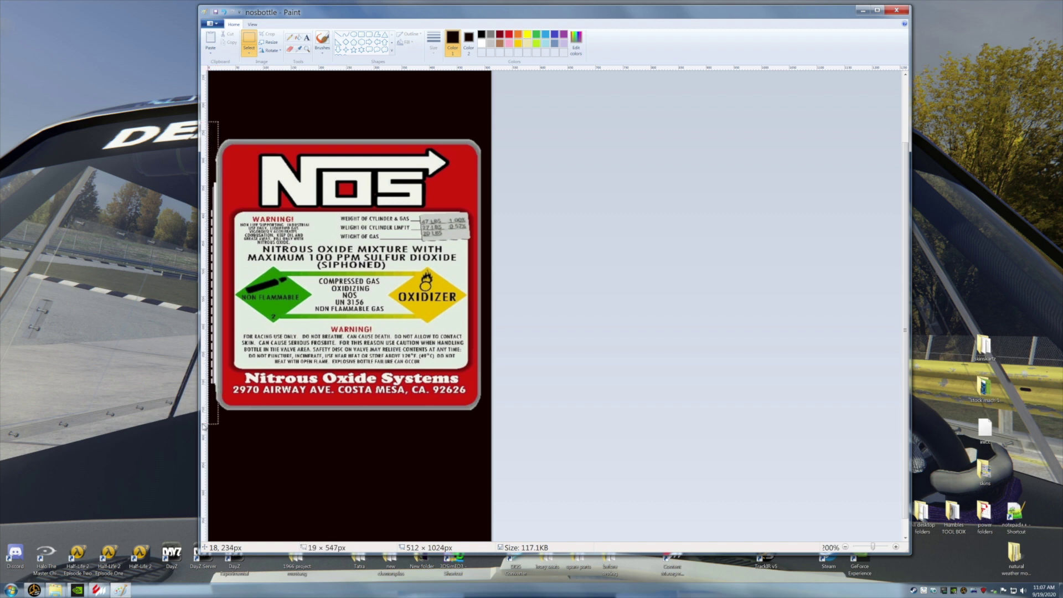
right_click(211, 415)
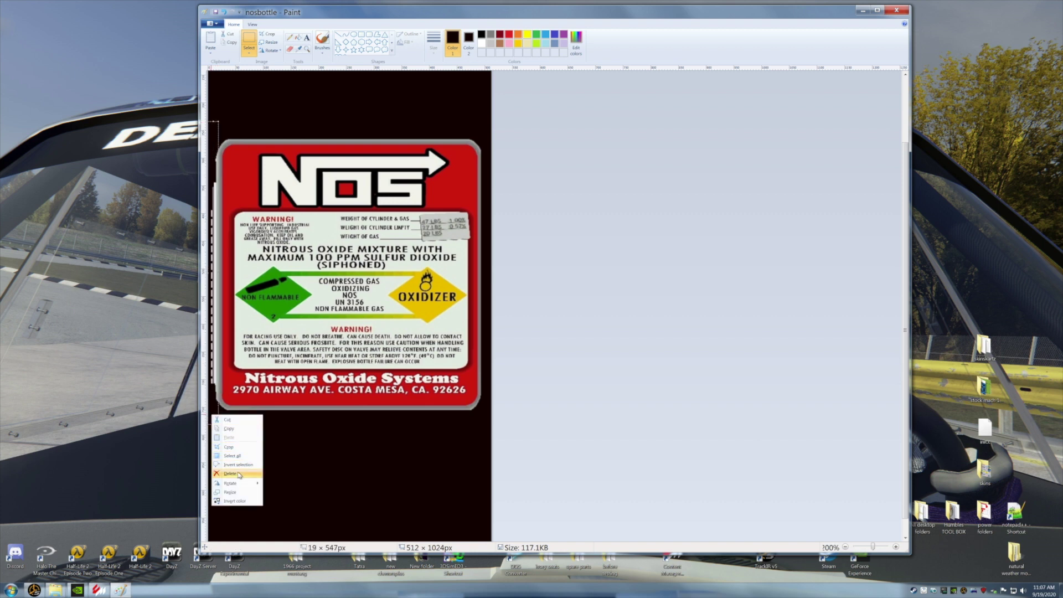
left_click(229, 473)
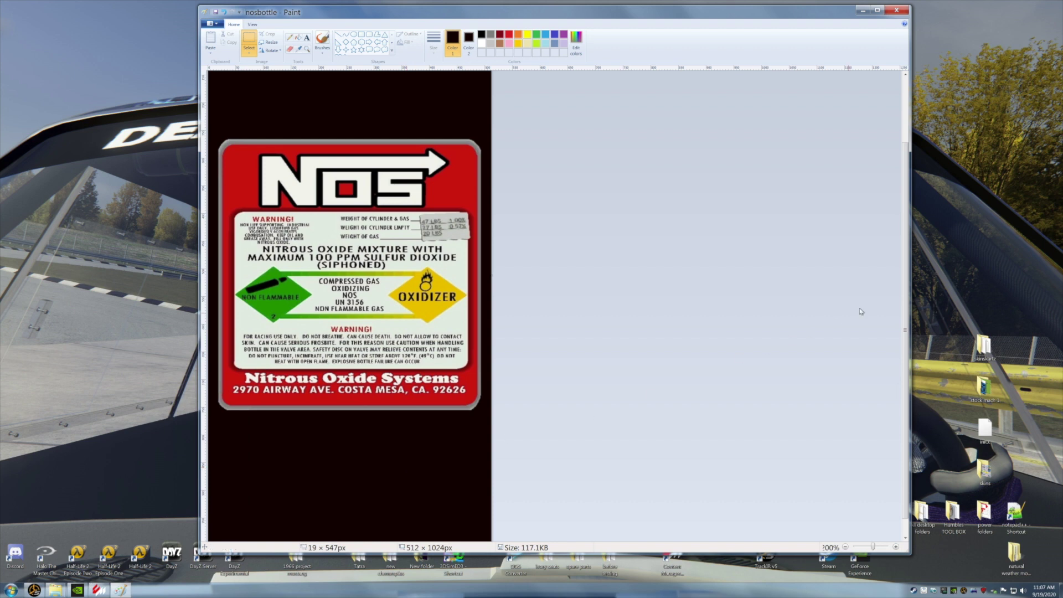
Save the changes to nosbottle.jpg and close Paint.
left_click(845, 547)
left_click(845, 548)
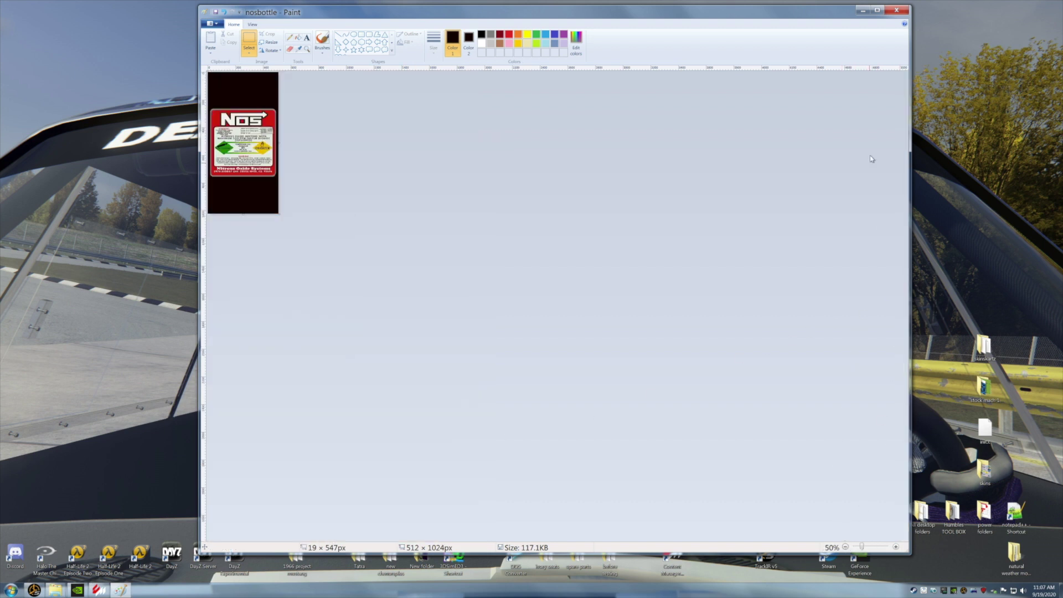
left_click(897, 10)
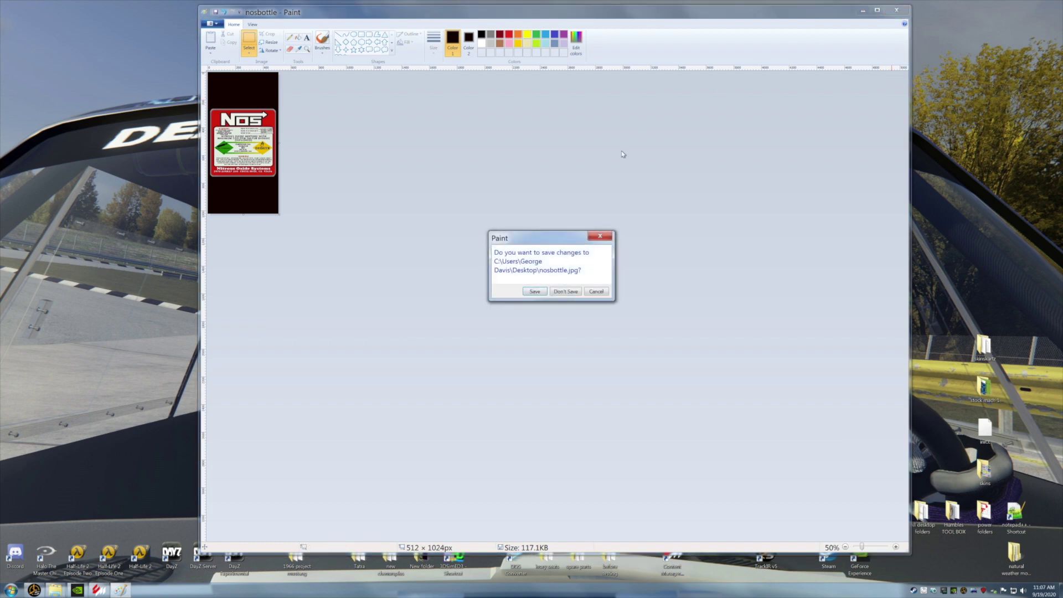
left_click(532, 292)
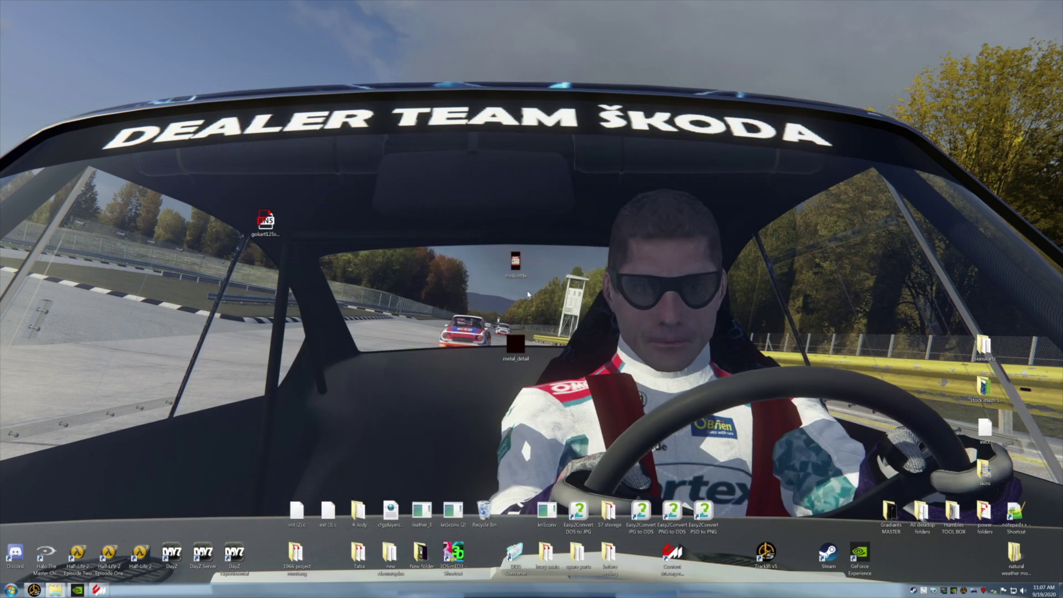
Discard the metal_detail image from the desktop and move the gokart125s file beside the steering wheel in the wallpaper.
left_click_drag(516, 344, 496, 502)
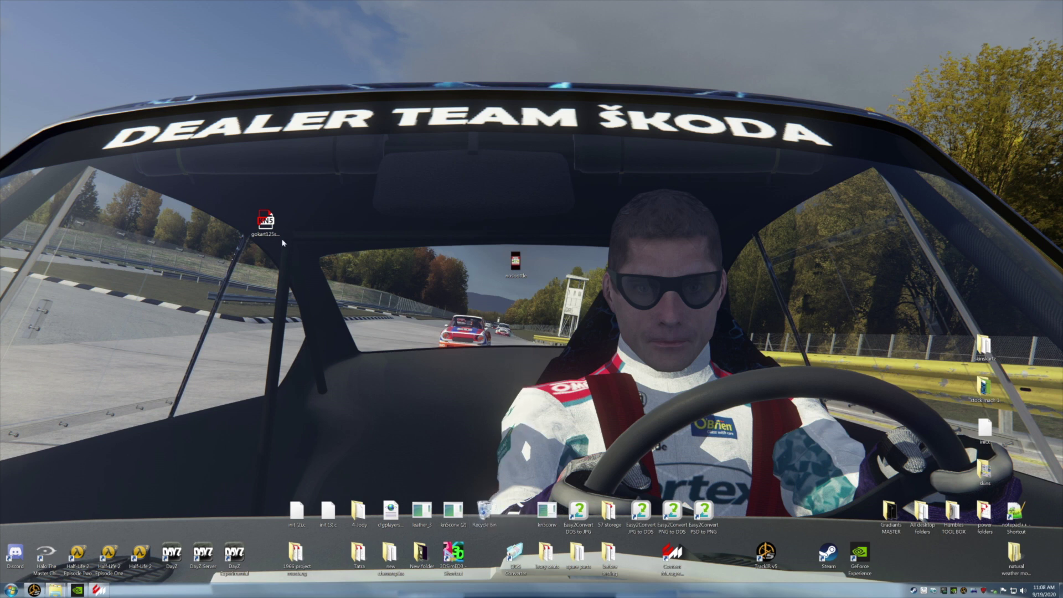
left_click_drag(267, 224, 734, 471)
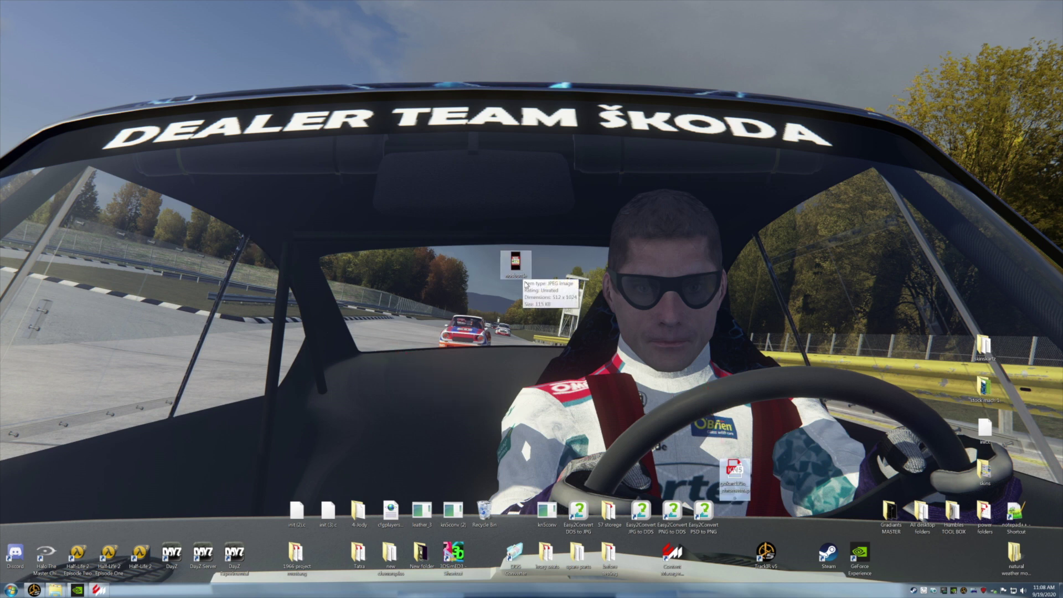
Convert nosbottle.jpg from the desktop to DDS with Easy2Convert JPG to DDS, saving it to the desktop, and close the converter.
double_click(637, 512)
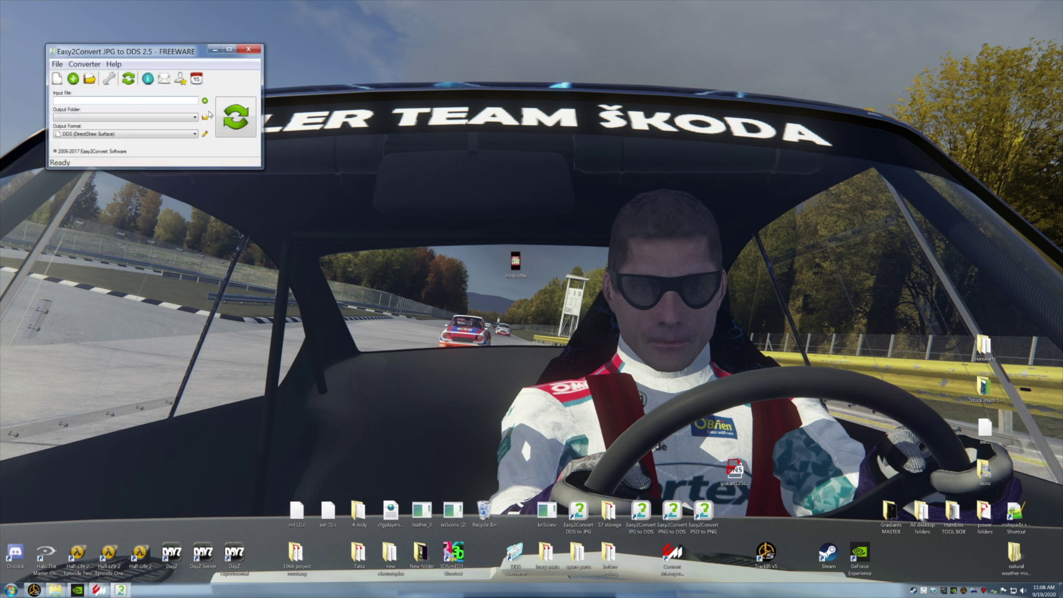
left_click(205, 101)
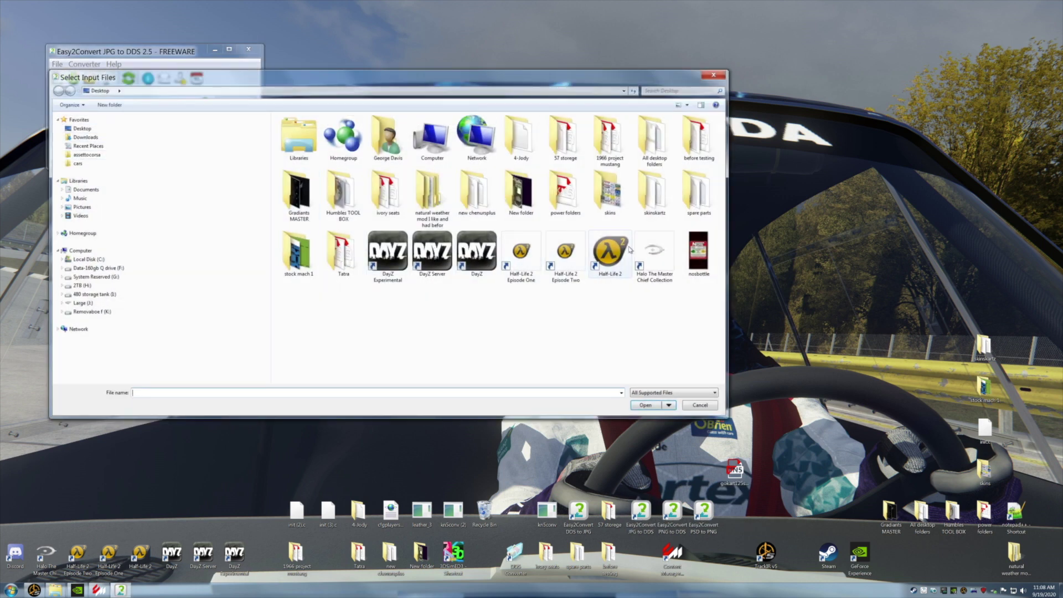
left_click(706, 240)
left_click(646, 405)
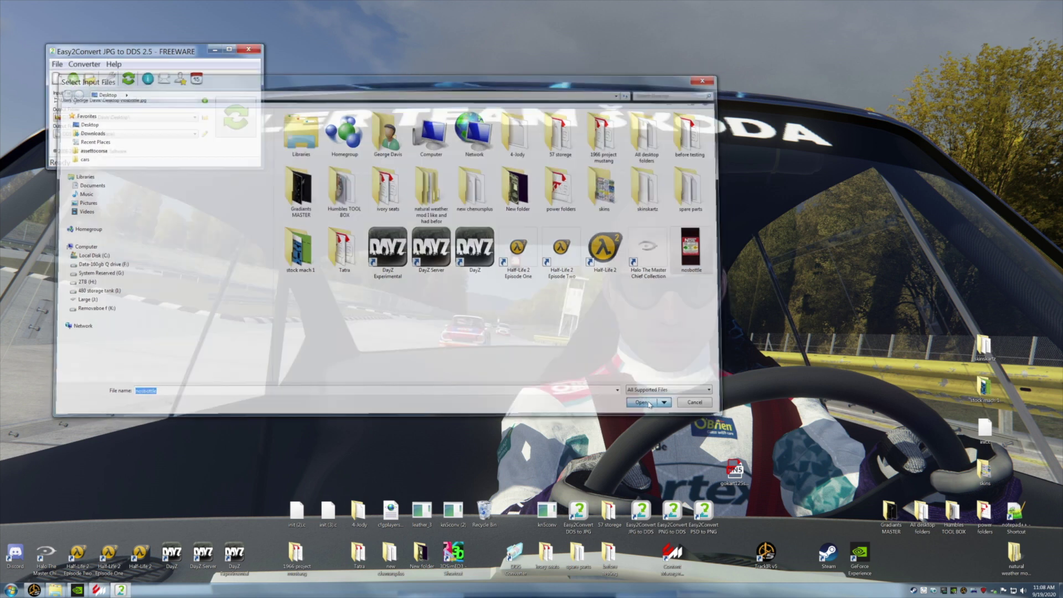
left_click(234, 115)
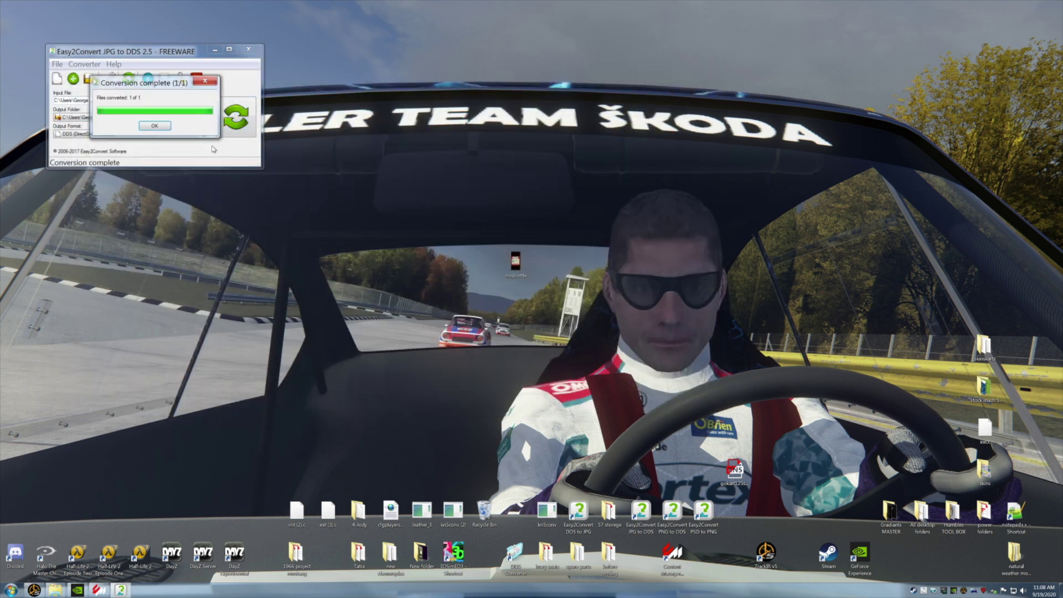
left_click(154, 127)
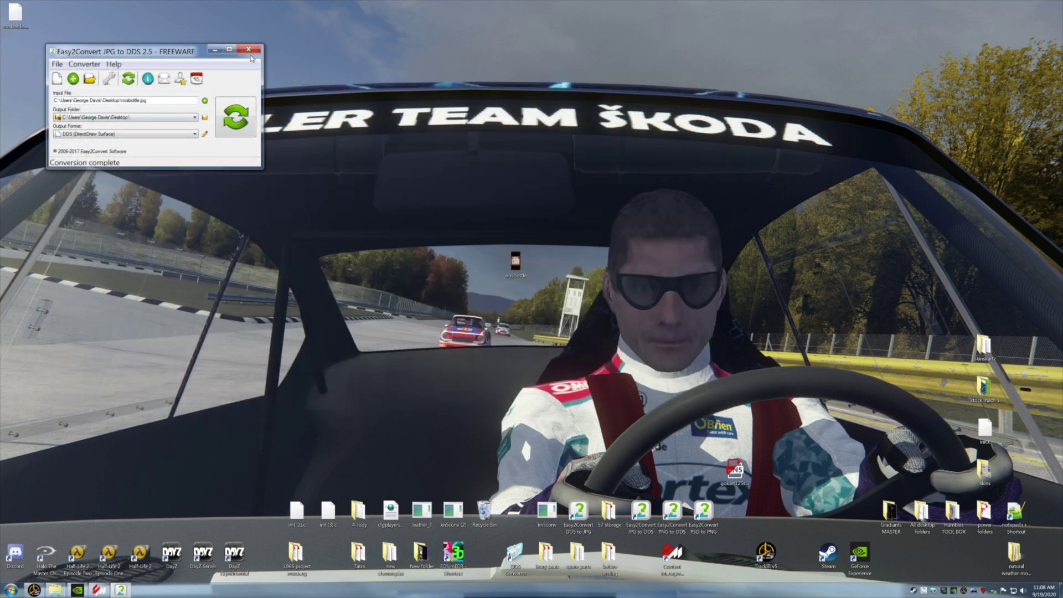
left_click(248, 49)
Put nosbottle.dds from the desktop into the kart's skin 33 folder and minimize the folder window.
mouse_move(55, 589)
left_click(52, 547)
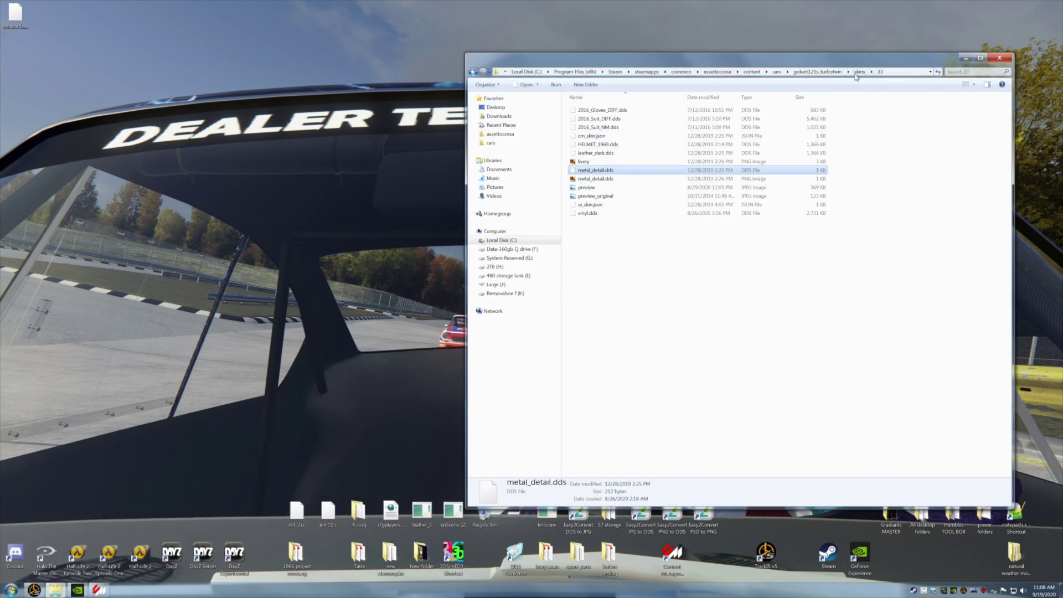
left_click(586, 187)
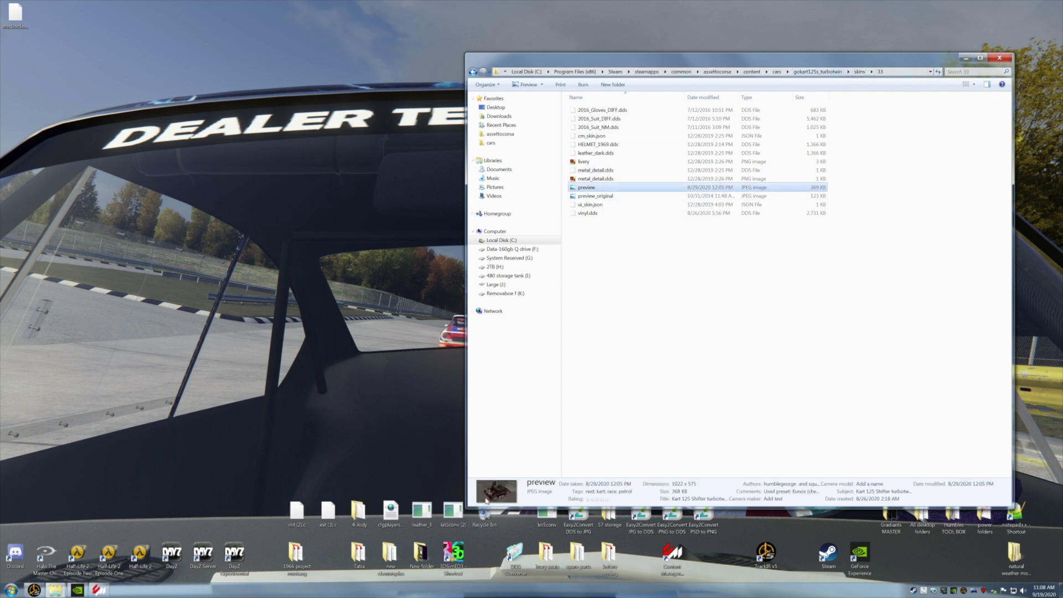
left_click_drag(16, 14, 931, 126)
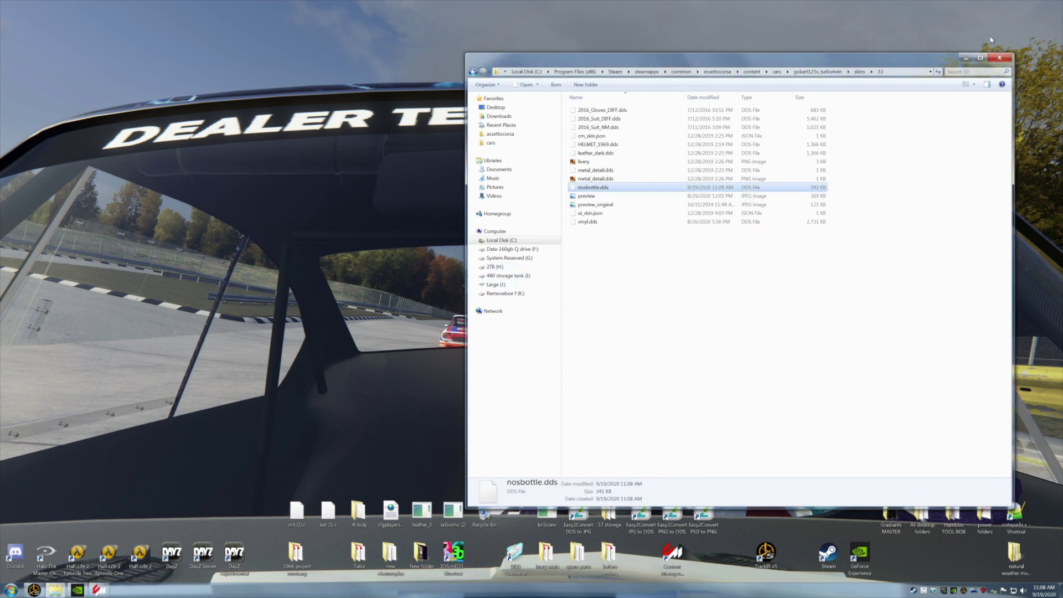
left_click(966, 58)
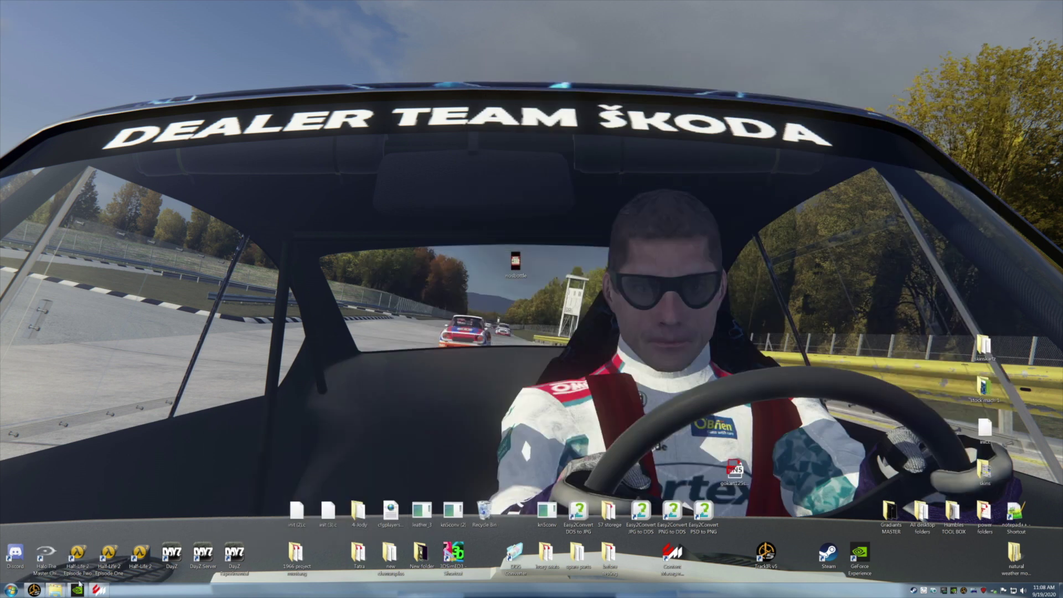
Switch to Content Manager, open Kart 125 Shifter turbotwin in the CM Showroom and inspect the NOS bottles with skin 33.
left_click(100, 589)
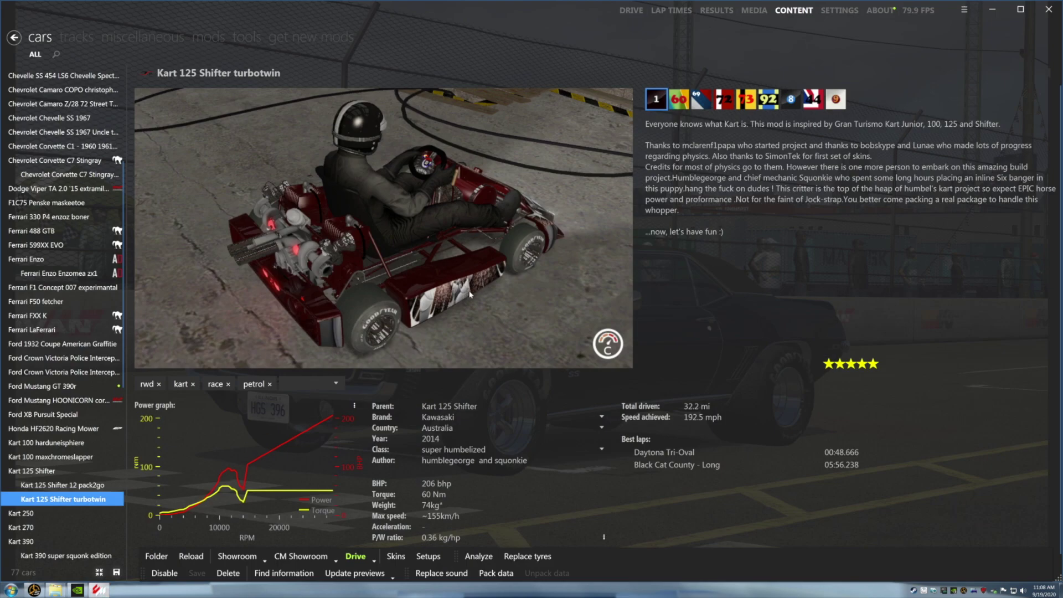
left_click(295, 559)
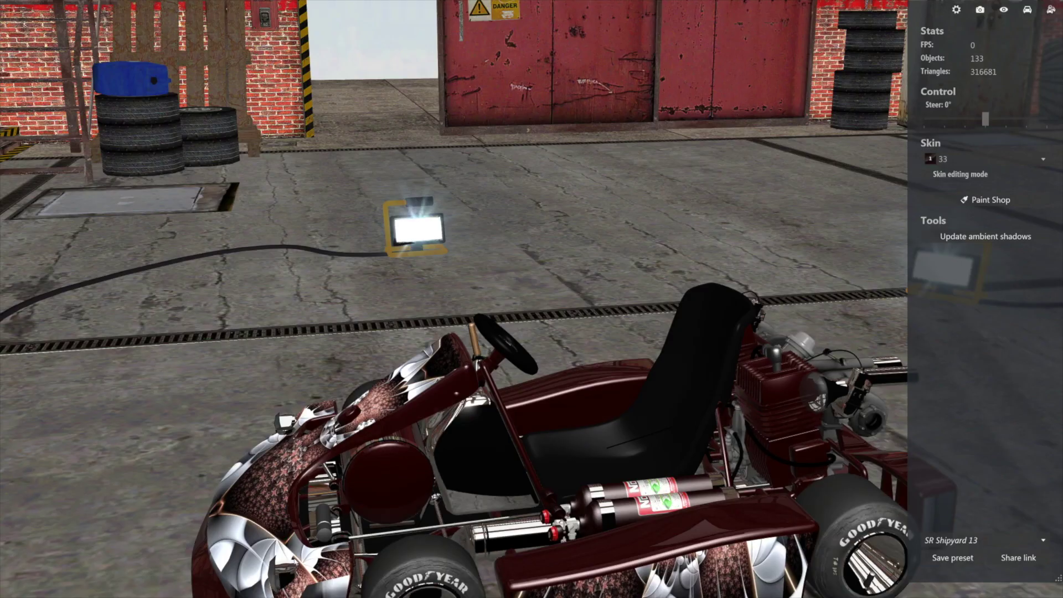
left_click_drag(390, 501, 592, 485)
left_click_drag(485, 501, 661, 487)
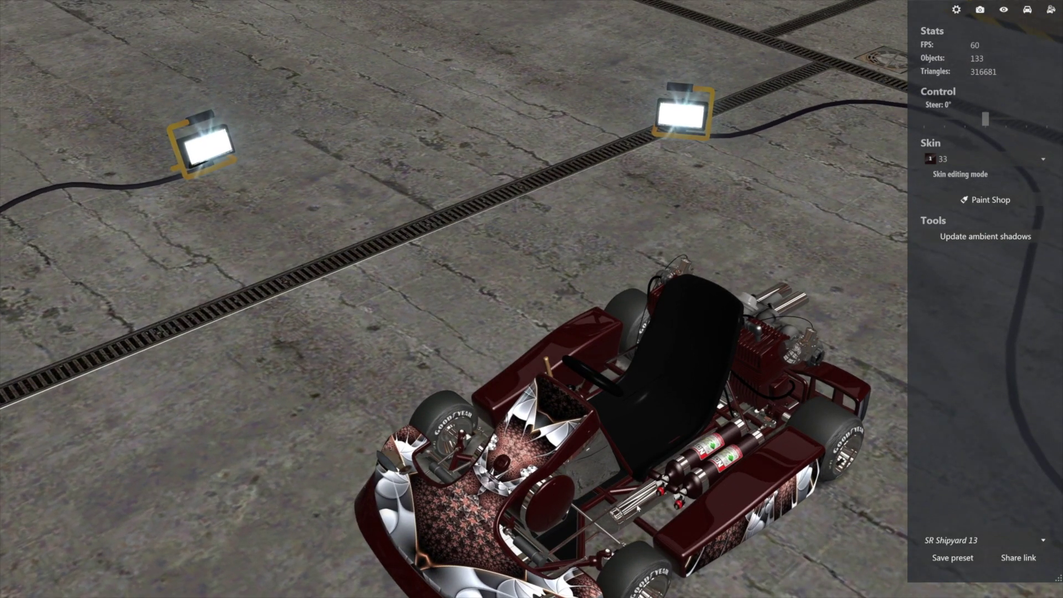
left_click_drag(725, 528, 596, 451)
left_click_drag(533, 493, 613, 510)
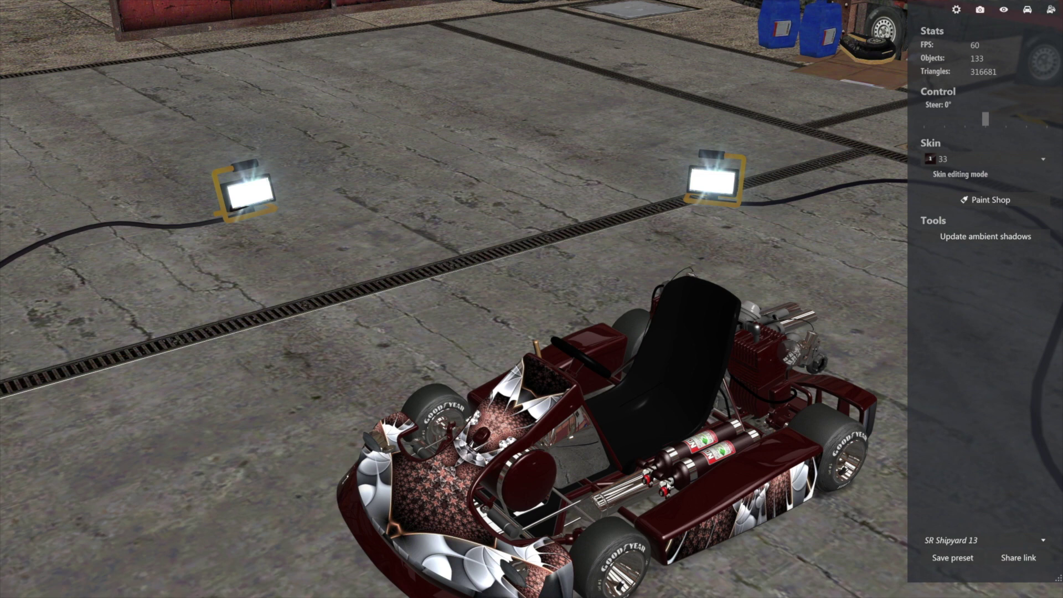
Check the material and texture of the part beside the NOS bottles, inspect the bottles up close and close the showroom.
left_click(634, 488)
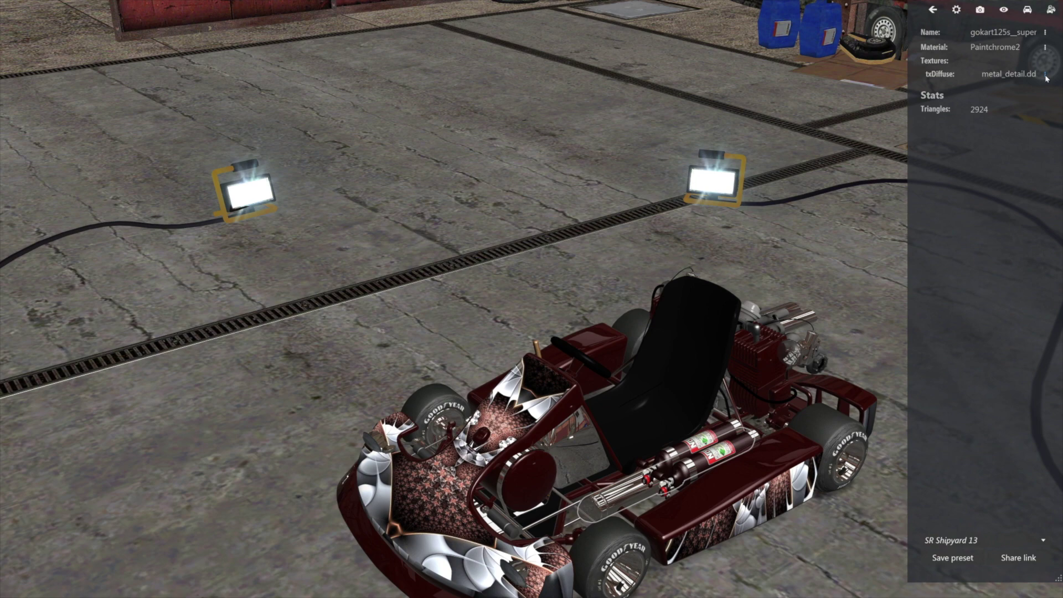
left_click_drag(756, 258, 590, 234)
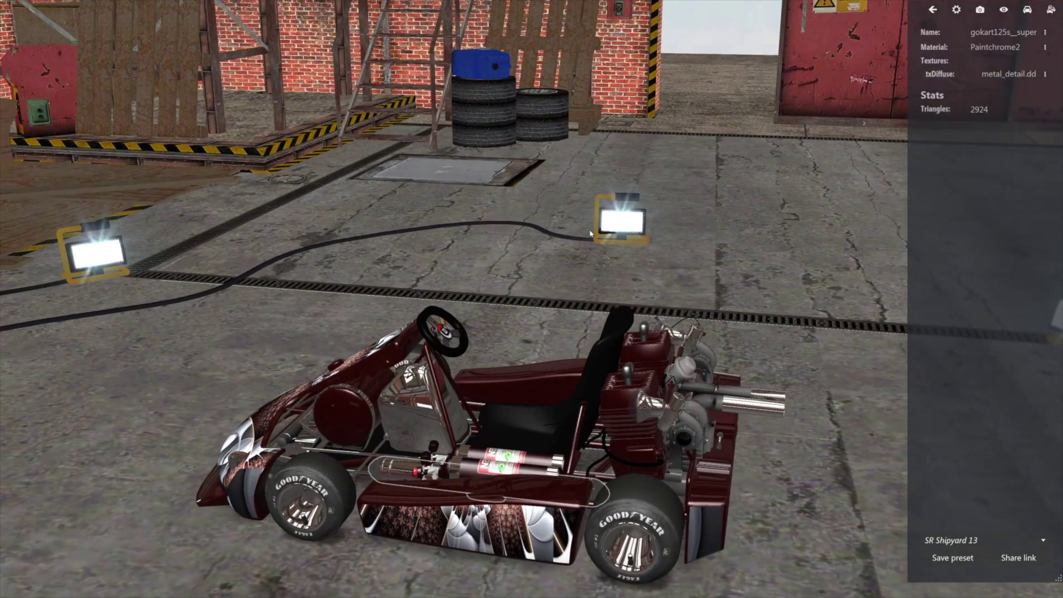
left_click(591, 233)
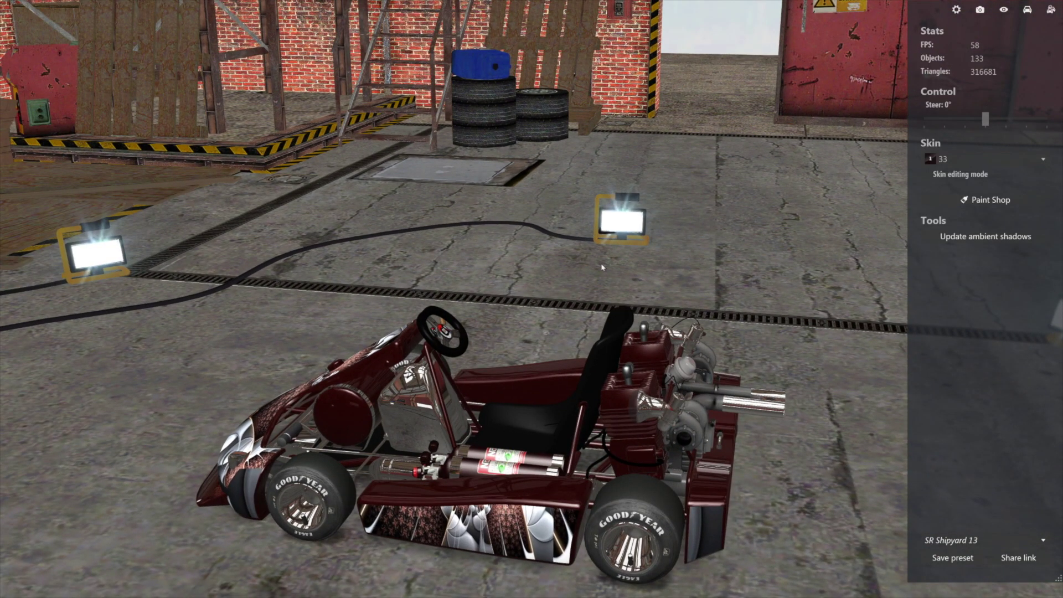
left_click_drag(591, 233, 902, 326)
scroll(607, 338, "up", 5)
left_click_drag(696, 270, 453, 306)
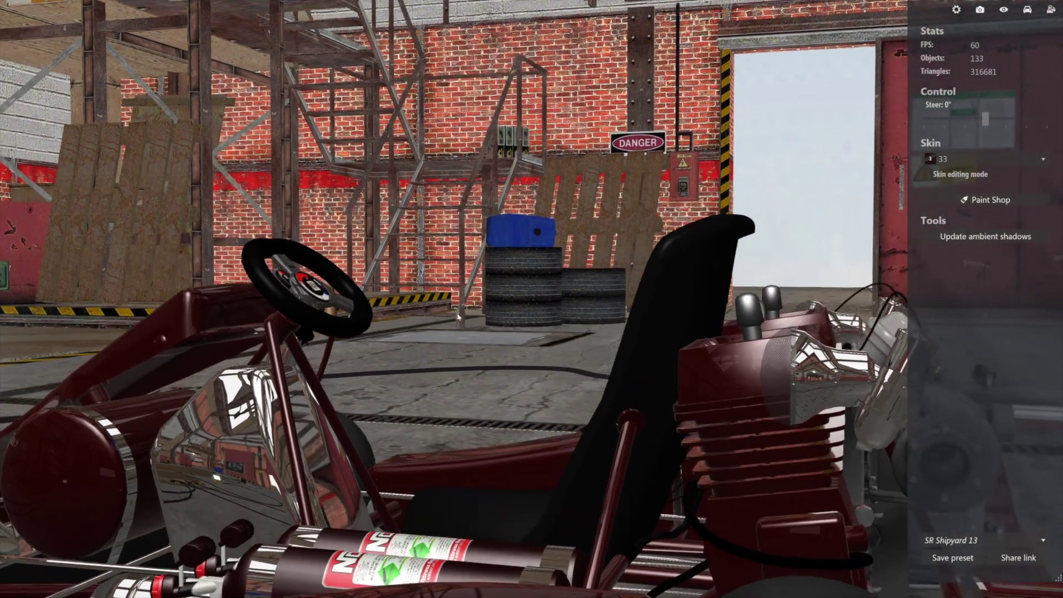
key("Escape")
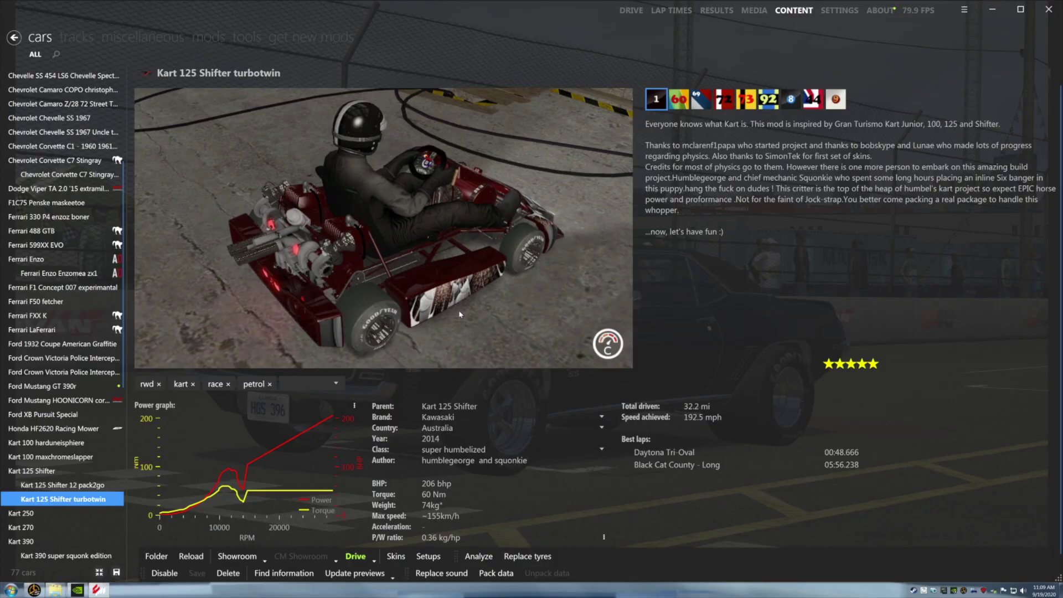